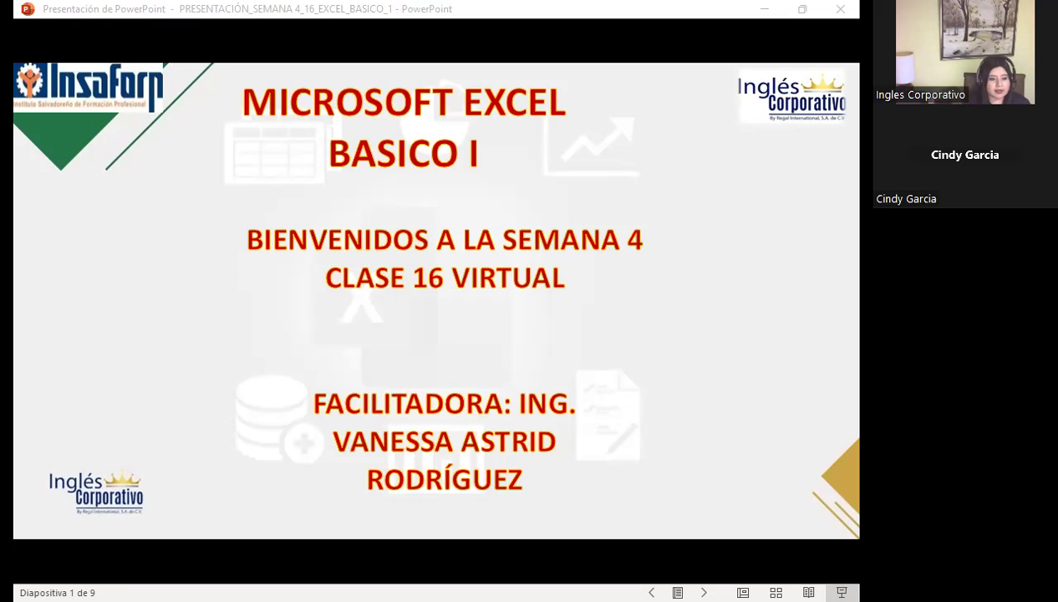
Step: Switch from the PowerPoint slideshow to the Excel Básico course page in the browser
key(alt+Tab)
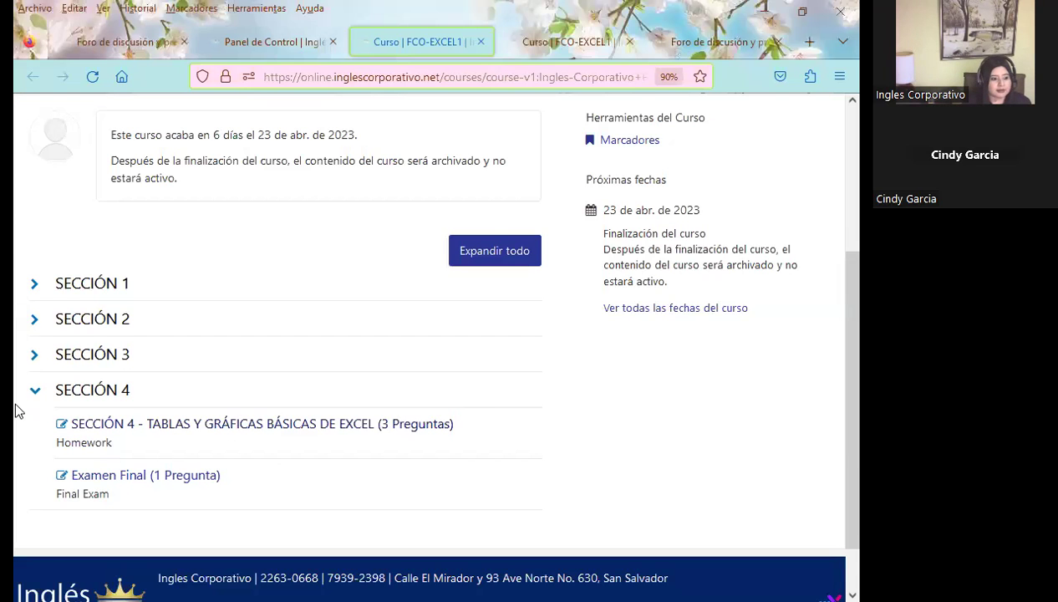
Step: Open the Examen Final link under SECCIÓN 4 in a background tab
scroll(394, 437, up, 2)
scroll(466, 460, down, 2)
scroll(468, 460, down, 1)
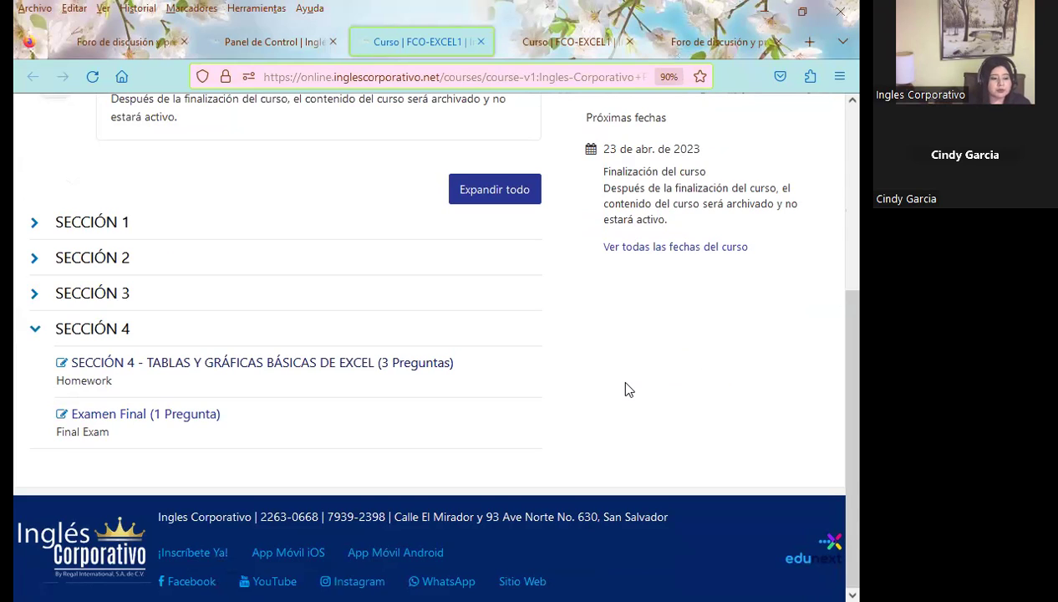
middle_click(107, 418)
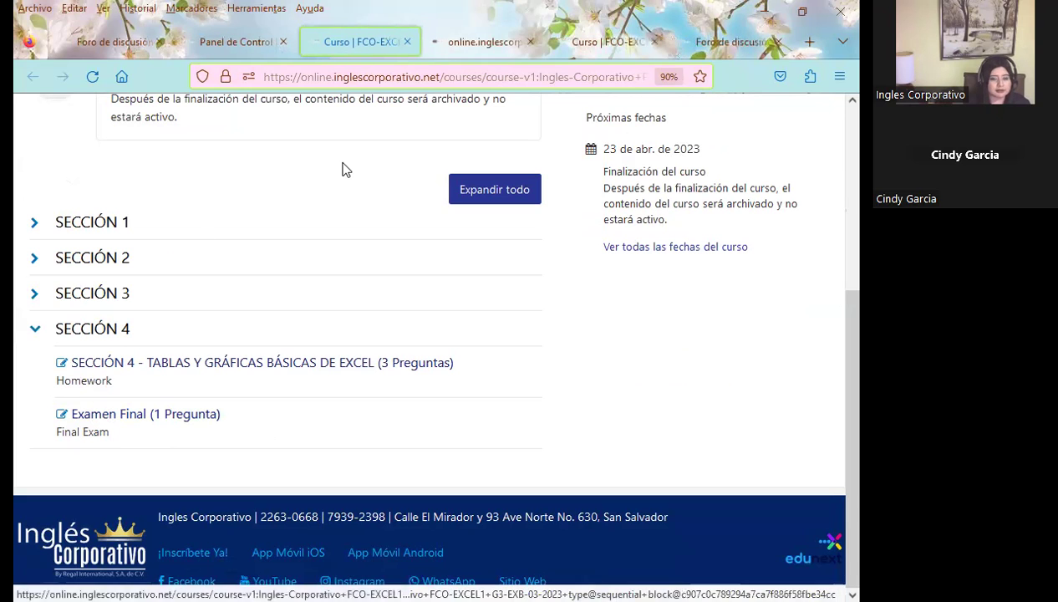
Step: Switch to the Examen final tab and highlight the exam's 40% weight
click(470, 42)
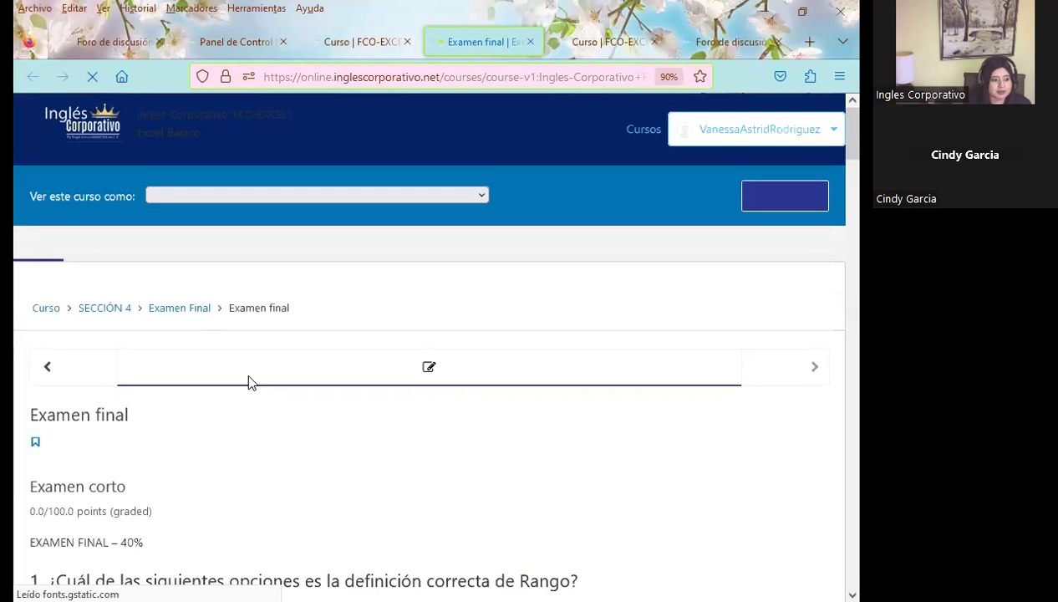
scroll(276, 432, down, 2)
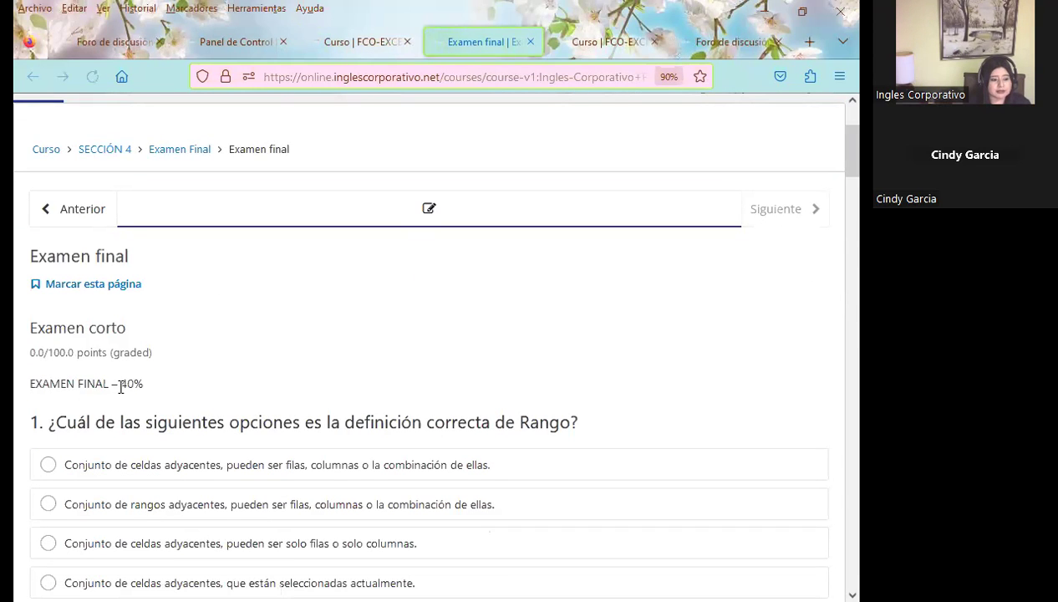
drag(157, 380, 120, 382)
Step: Scroll down through the exam questions and back up toward the top
scroll(67, 350, down, 3)
scroll(306, 427, down, 4)
scroll(307, 427, down, 4)
scroll(309, 425, down, 6)
scroll(308, 426, down, 4)
scroll(310, 425, down, 3)
scroll(311, 421, down, 12)
scroll(309, 422, down, 5)
scroll(309, 420, down, 4)
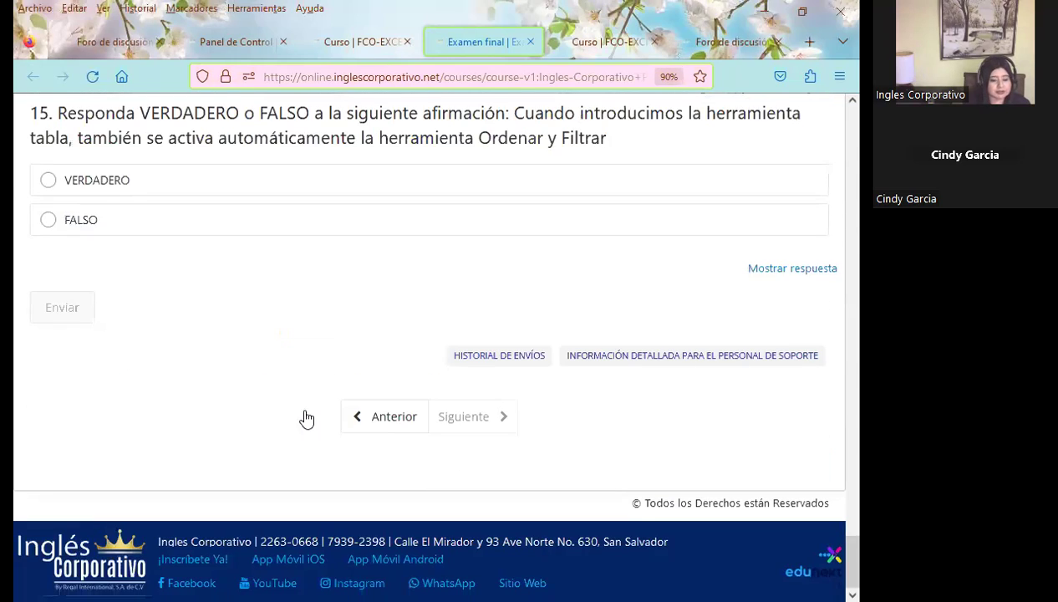
scroll(305, 418, up, 4)
scroll(305, 415, up, 5)
scroll(306, 415, up, 5)
scroll(306, 415, up, 8)
scroll(306, 415, up, 3)
scroll(307, 416, up, 7)
scroll(306, 417, up, 7)
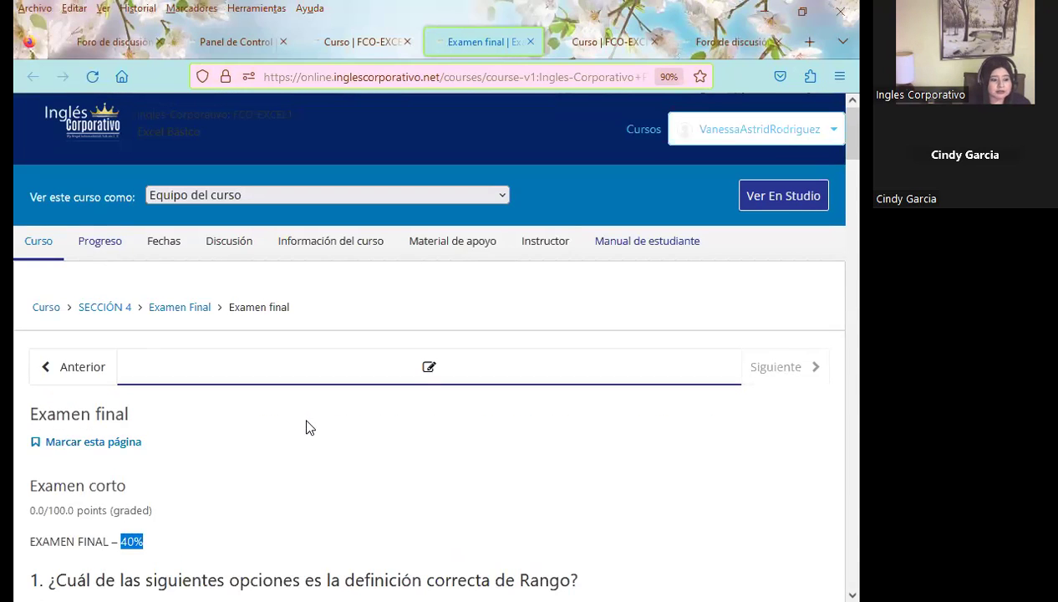
scroll(334, 360, down, 3)
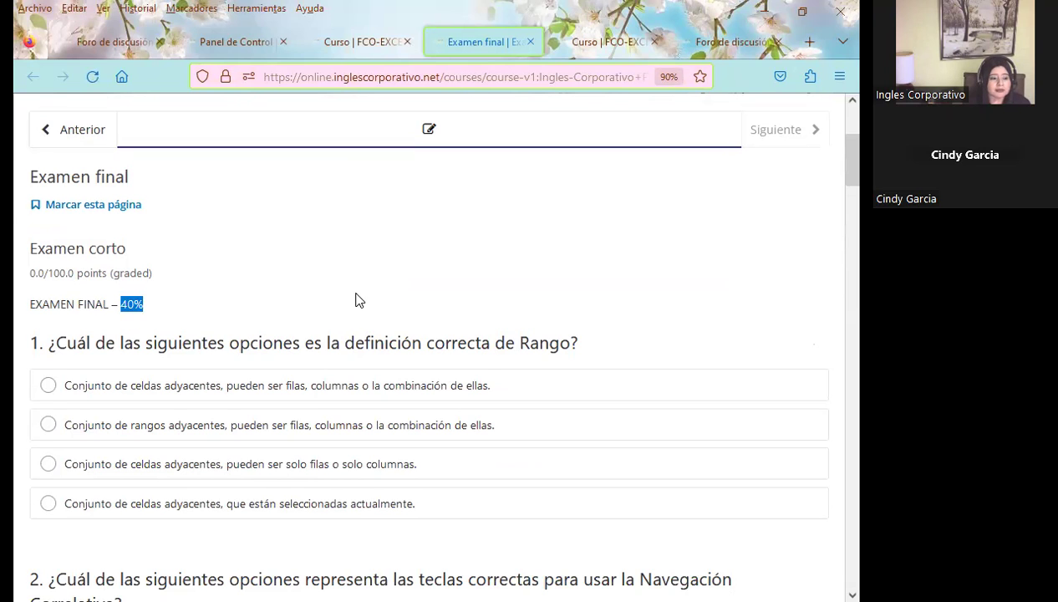
scroll(354, 300, down, 1)
Step: Clear the 40% highlight and return to the Curso | FCO-EXCEL1 outline tab
scroll(352, 289, up, 2)
click(401, 331)
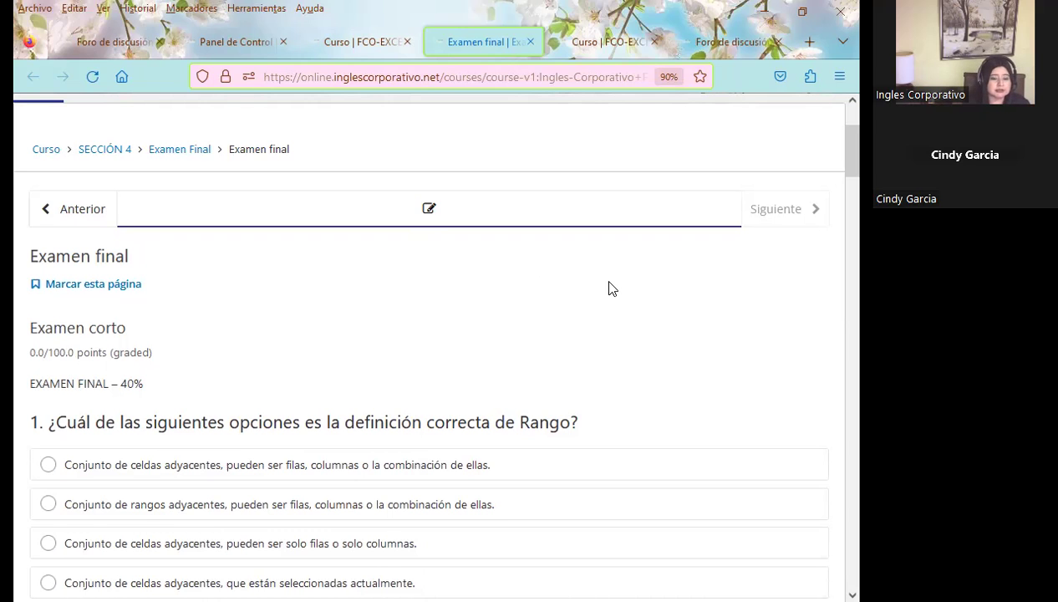
scroll(528, 393, up, 3)
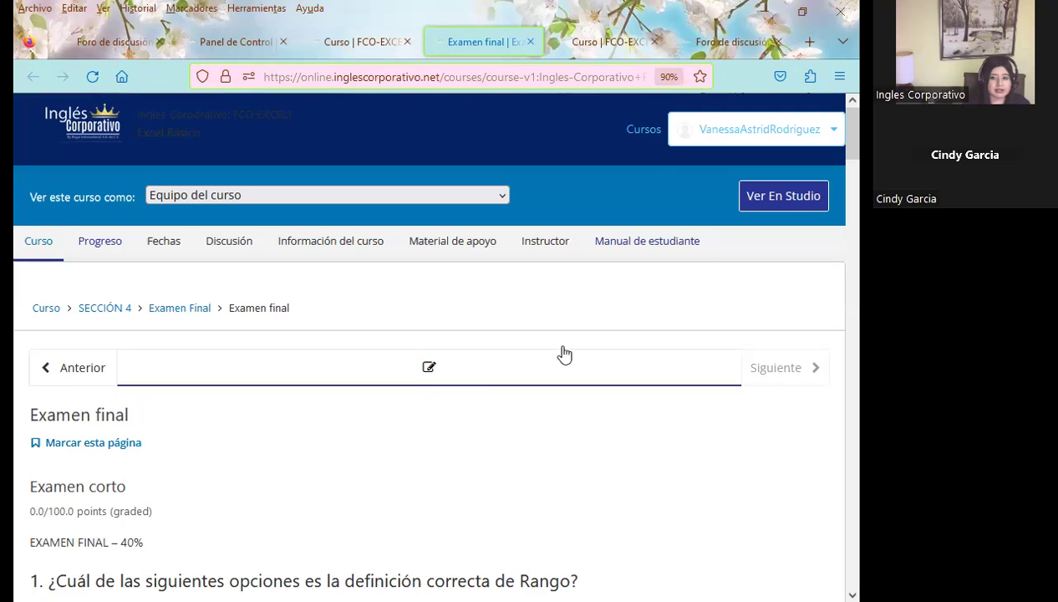
scroll(389, 456, down, 2)
scroll(401, 426, down, 3)
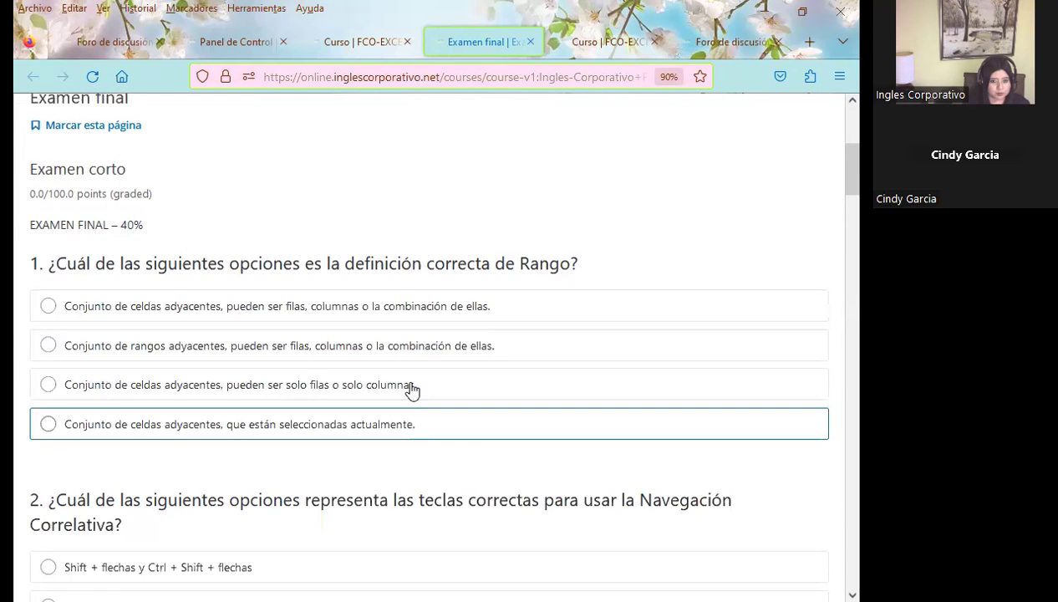
scroll(502, 251, up, 2)
click(606, 42)
Step: Go to the class 16 discussion forum tab and read the 4.1 Tablas básicas objective unit
scroll(251, 401, up, 3)
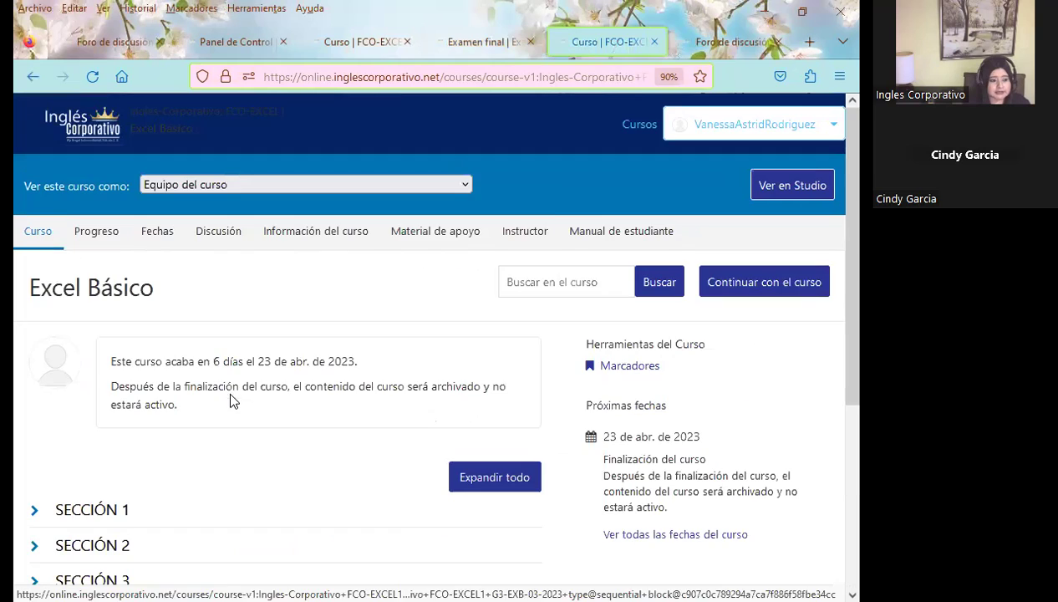
click(727, 40)
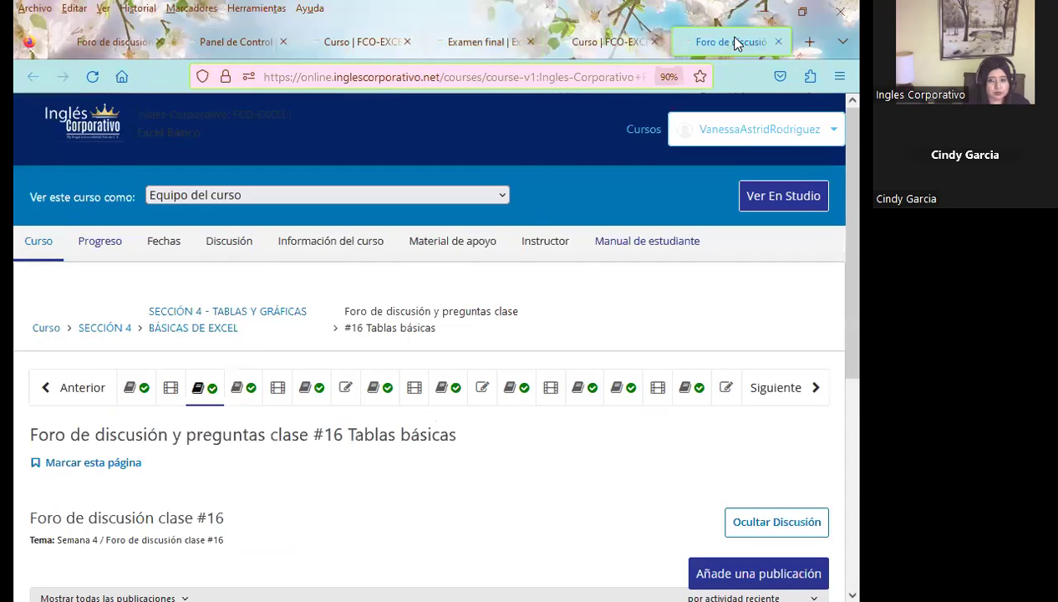
click(124, 400)
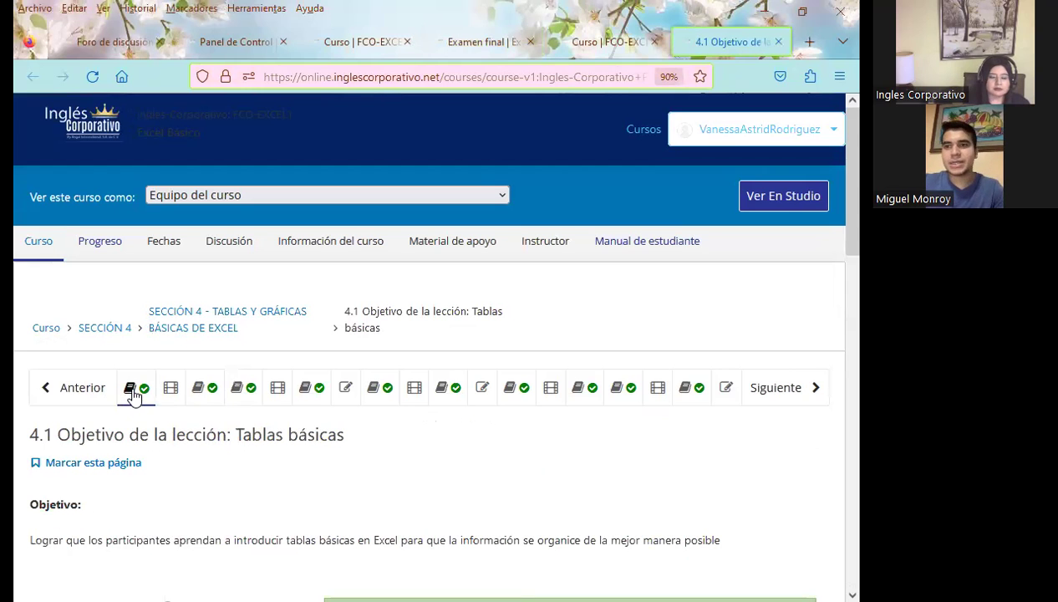
scroll(455, 459, down, 2)
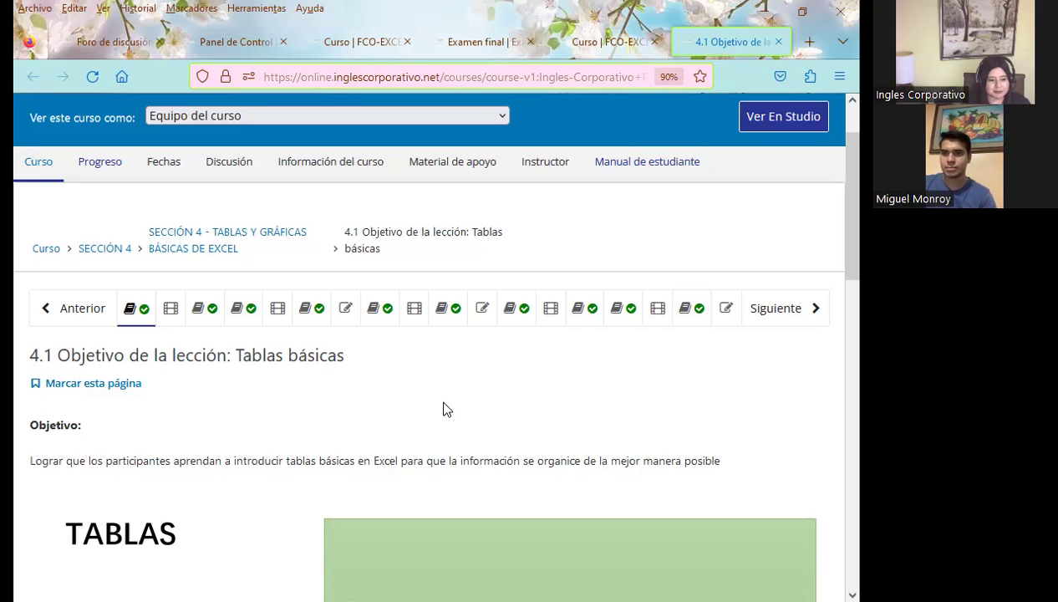
scroll(365, 432, down, 3)
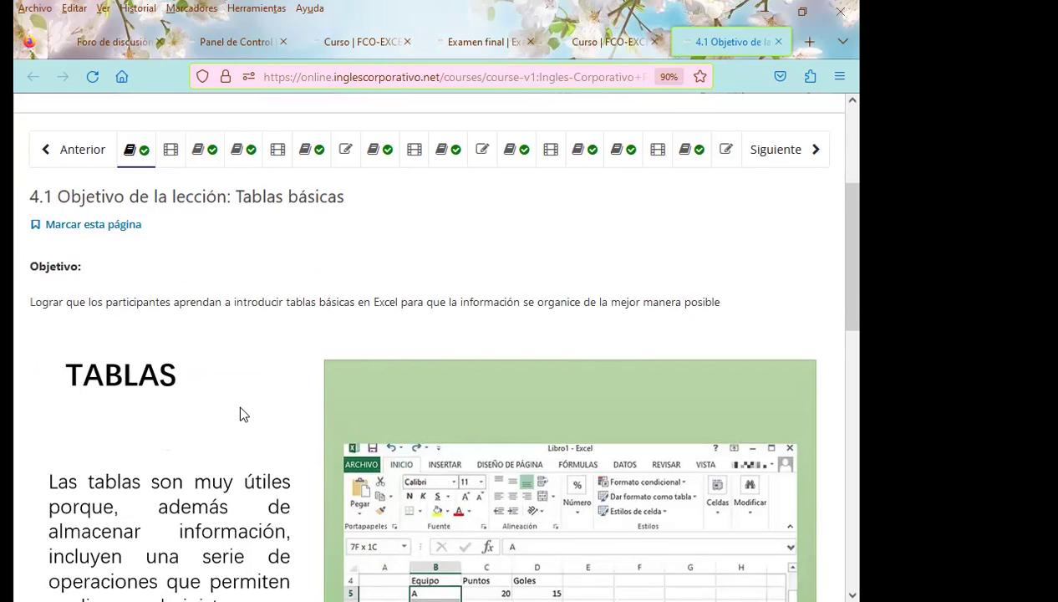
scroll(239, 409, down, 2)
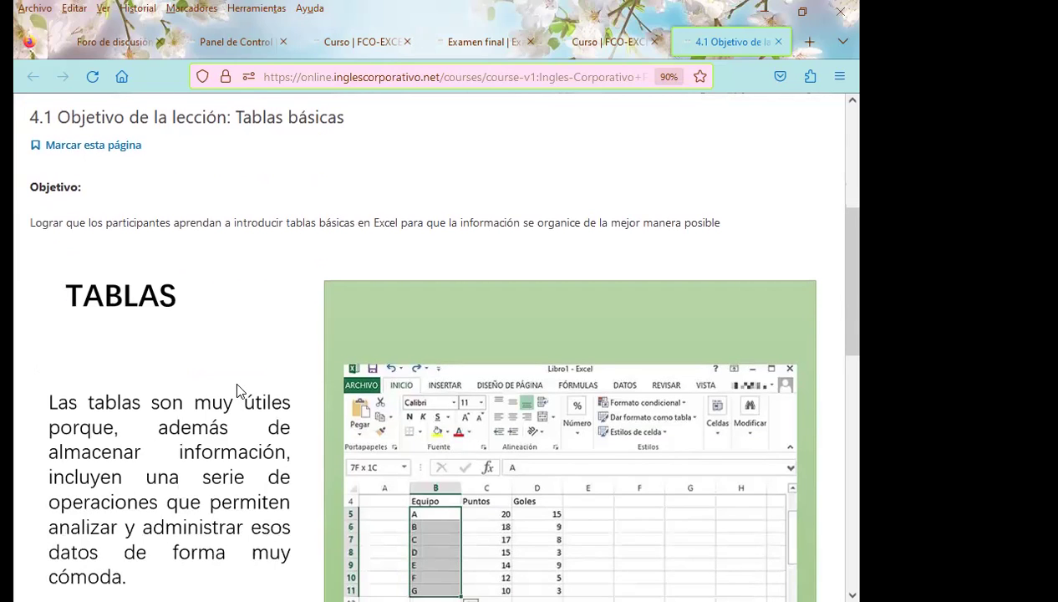
scroll(242, 392, down, 3)
scroll(264, 389, up, 1)
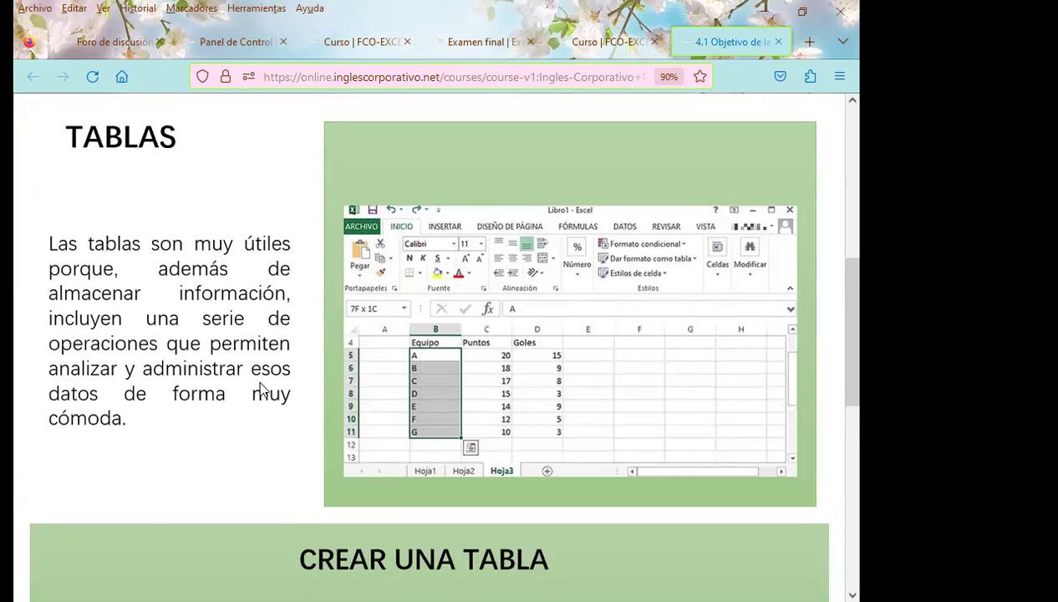
scroll(260, 386, up, 1)
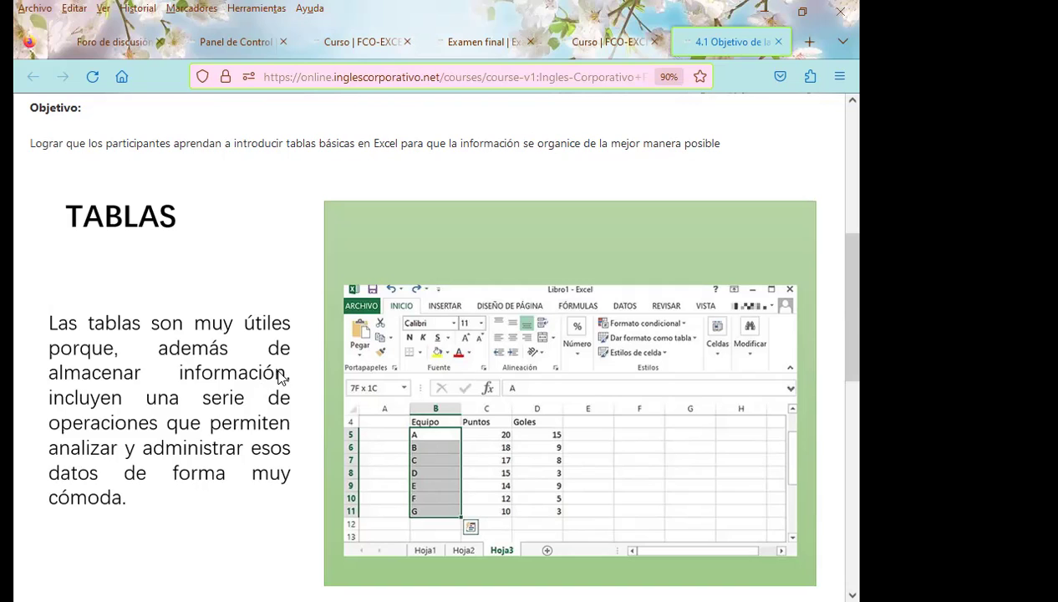
scroll(234, 425, down, 1)
scroll(253, 420, down, 3)
scroll(253, 421, down, 3)
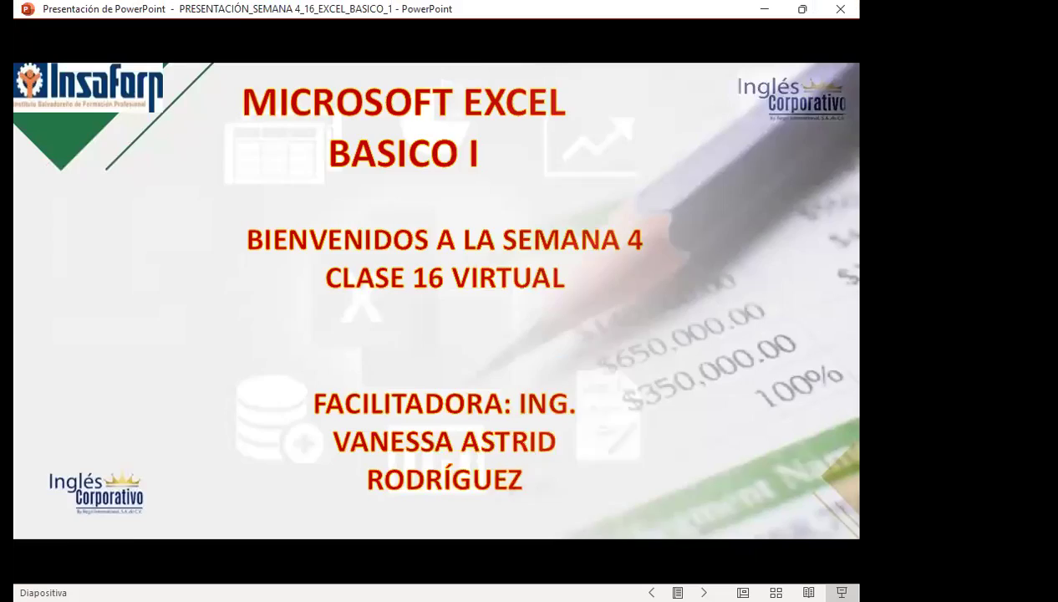
Step: Advance the slideshow to slide 3, AGENDA
key(Right)
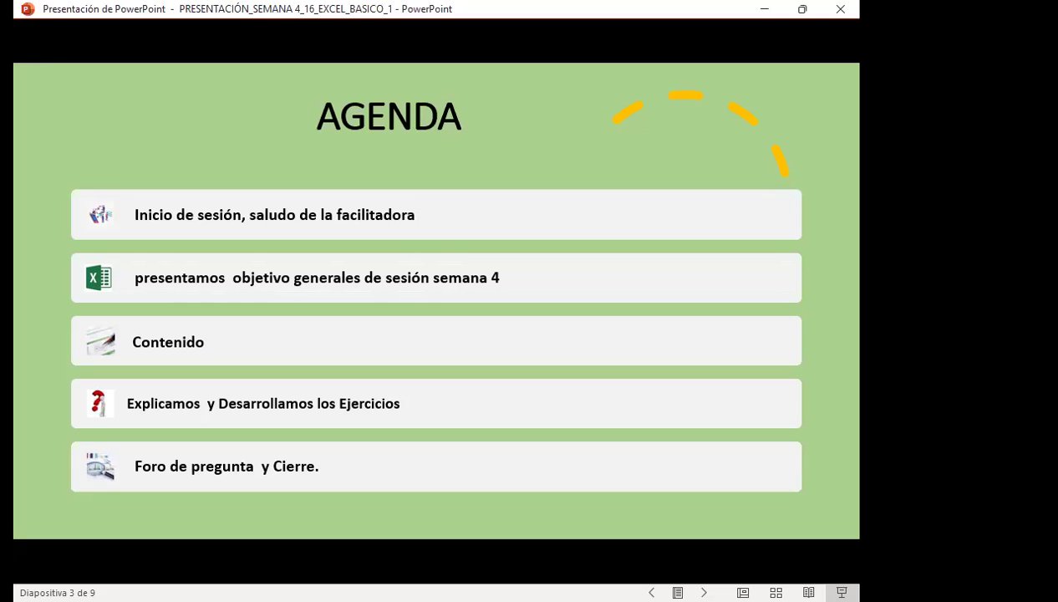
Step: Advance to slide 4, the general objectives on basic tables and removing duplicates
key(Right)
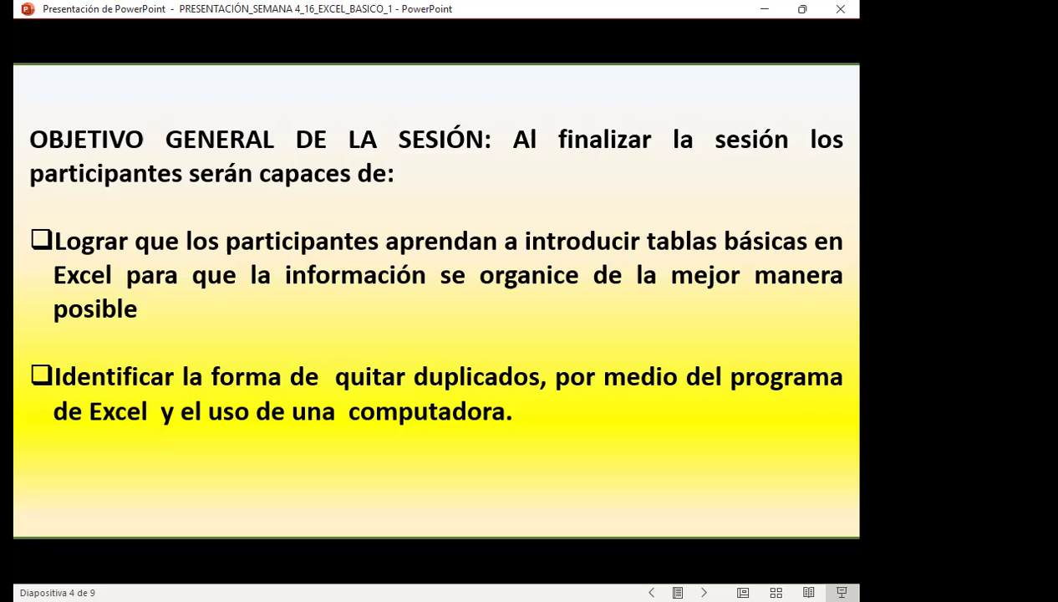
key(Right)
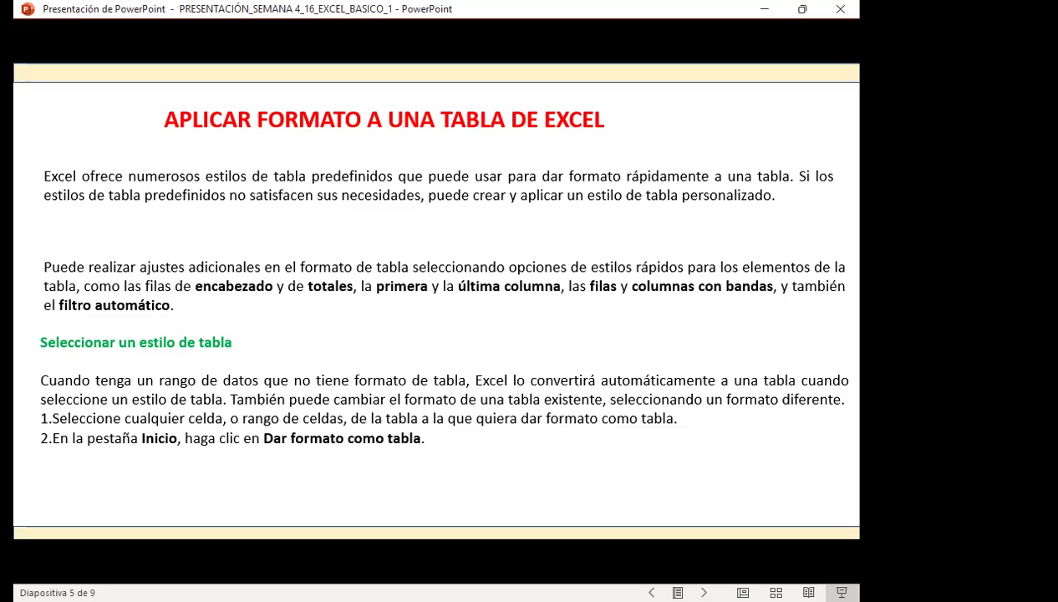
Step: Advance to slide 6, EJERCICIOS A TRABAJAR, and bring the Excel workbook forward
click(404, 276)
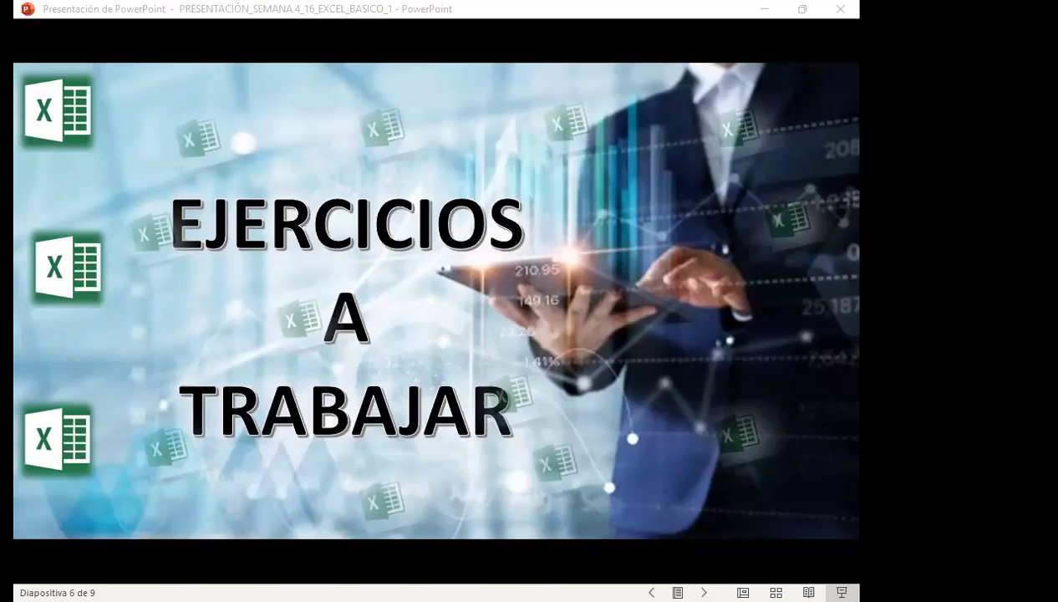
key(alt+Tab)
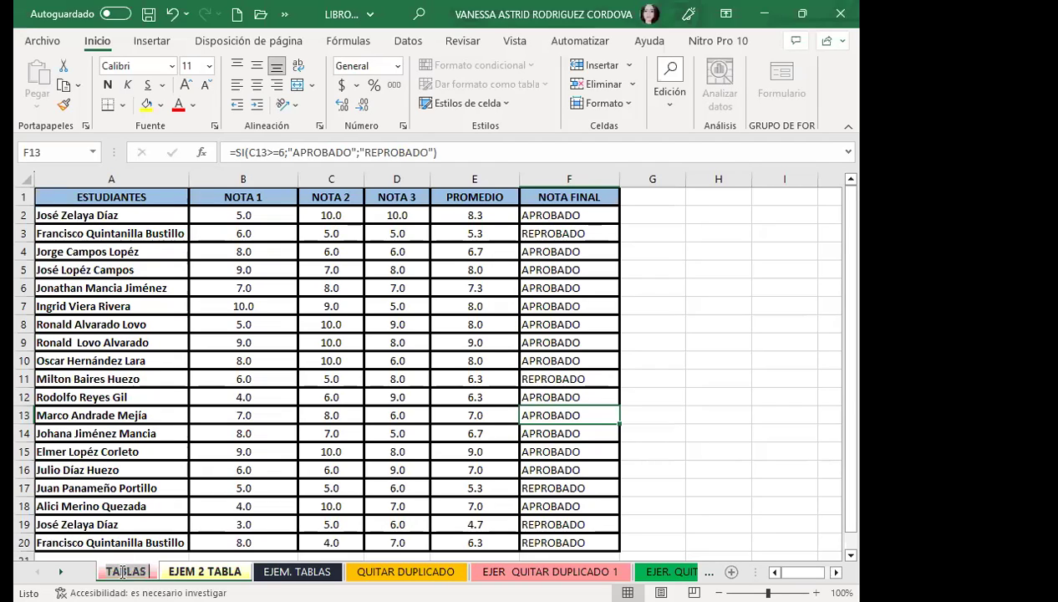
Step: Check the EJEM 2 TABLA and EJEM. TABLAS sheets, minimize the grades workbook, and show the TABLAS sheet
click(289, 501)
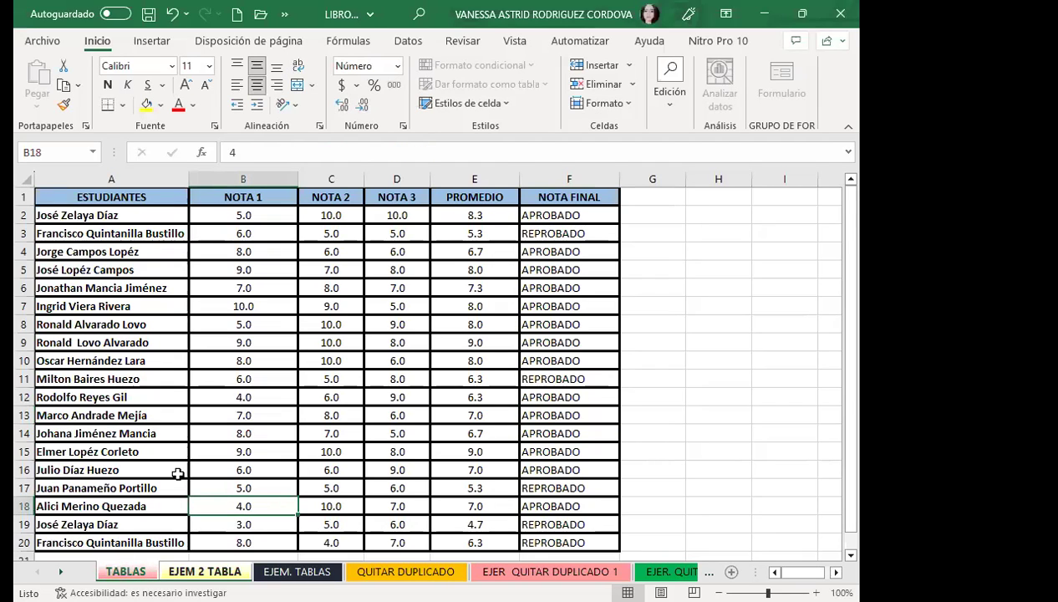
scroll(181, 464, down, 3)
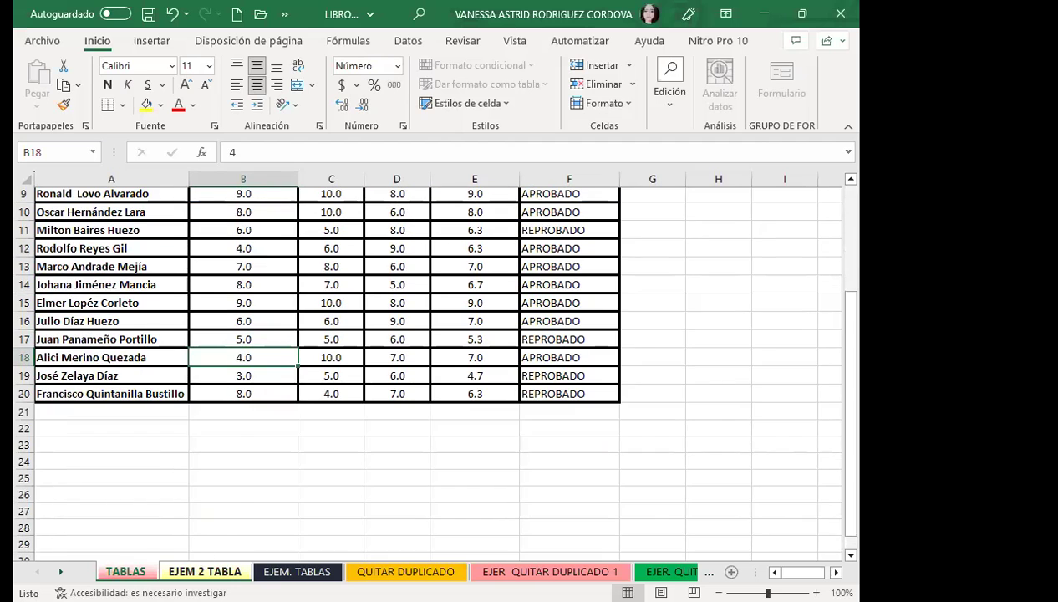
click(215, 572)
click(292, 571)
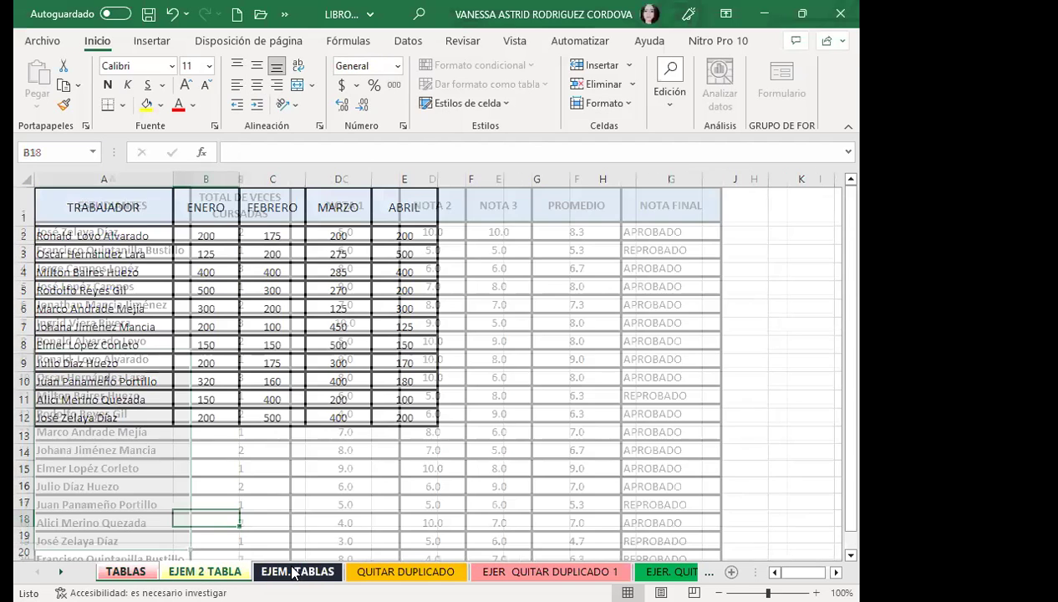
click(762, 14)
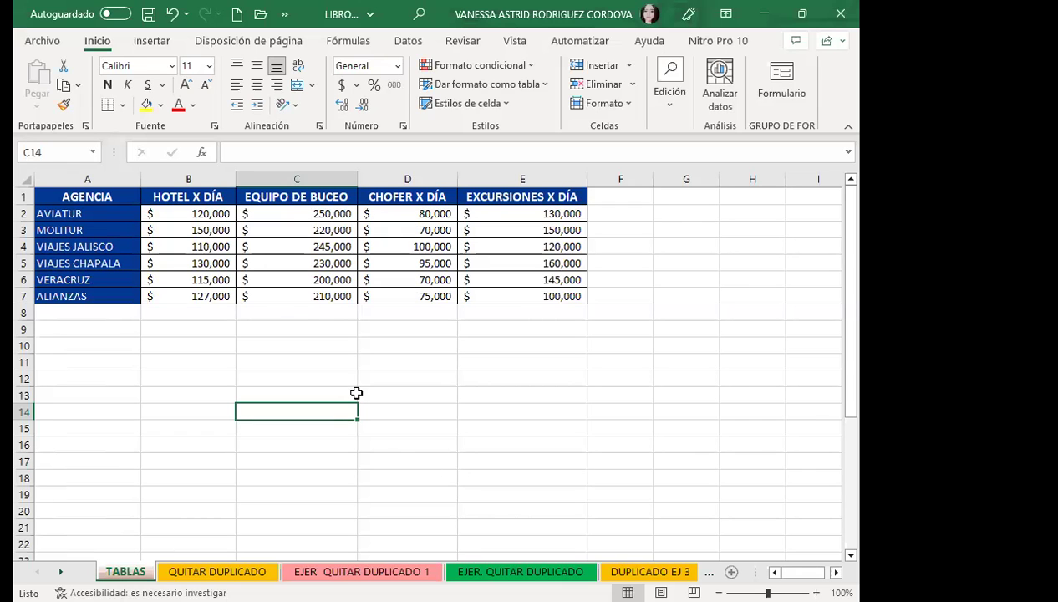
click(658, 408)
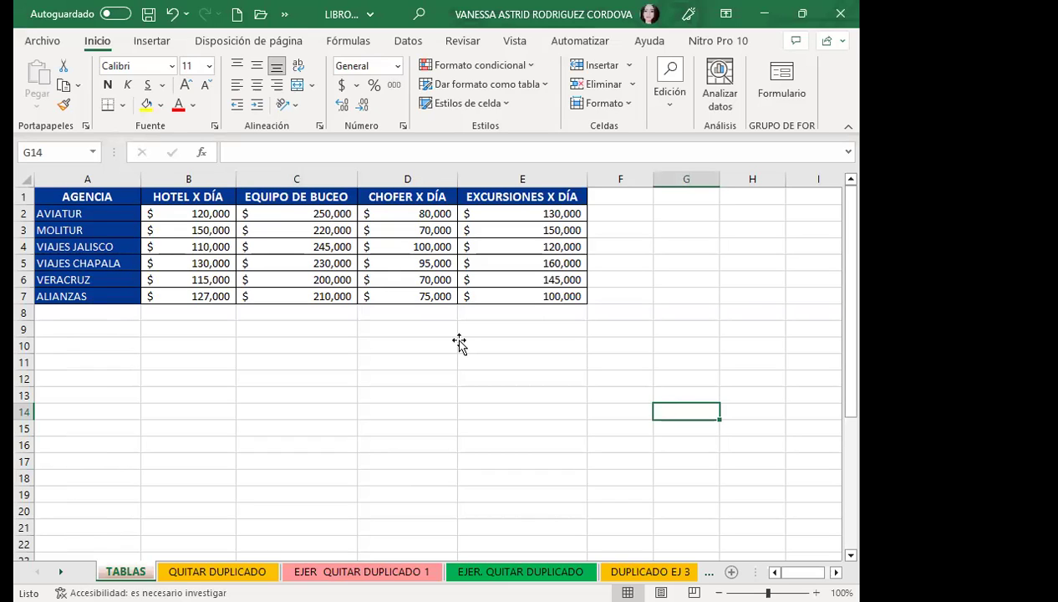
drag(117, 198, 104, 299)
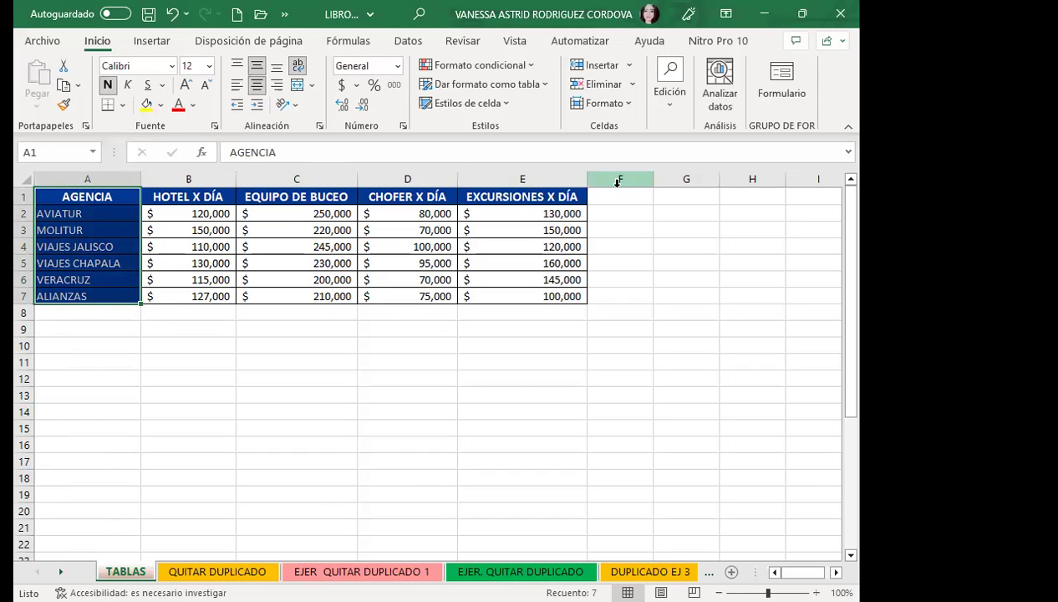
click(560, 200)
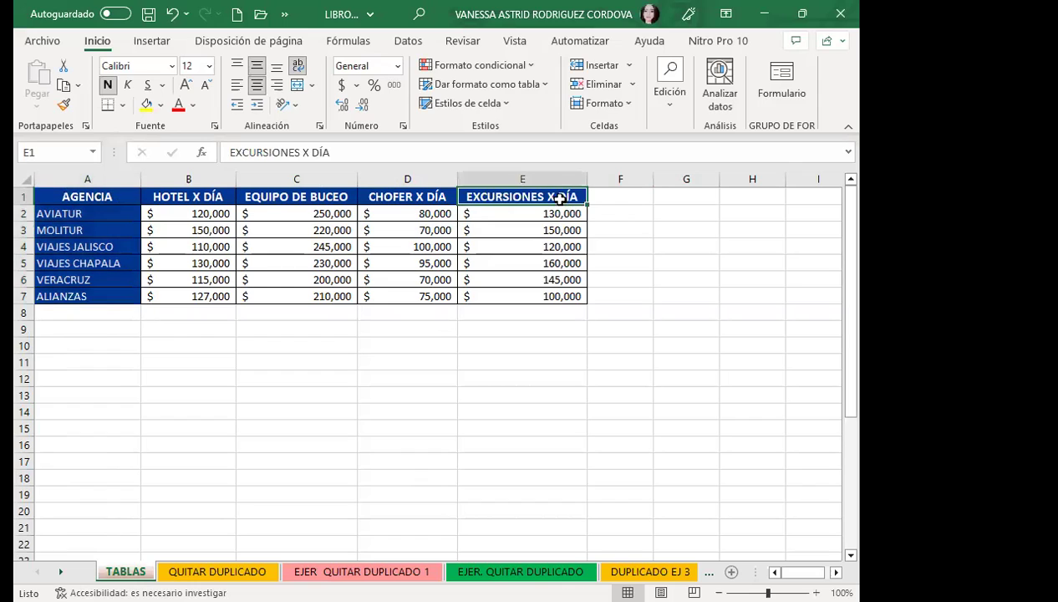
click(171, 243)
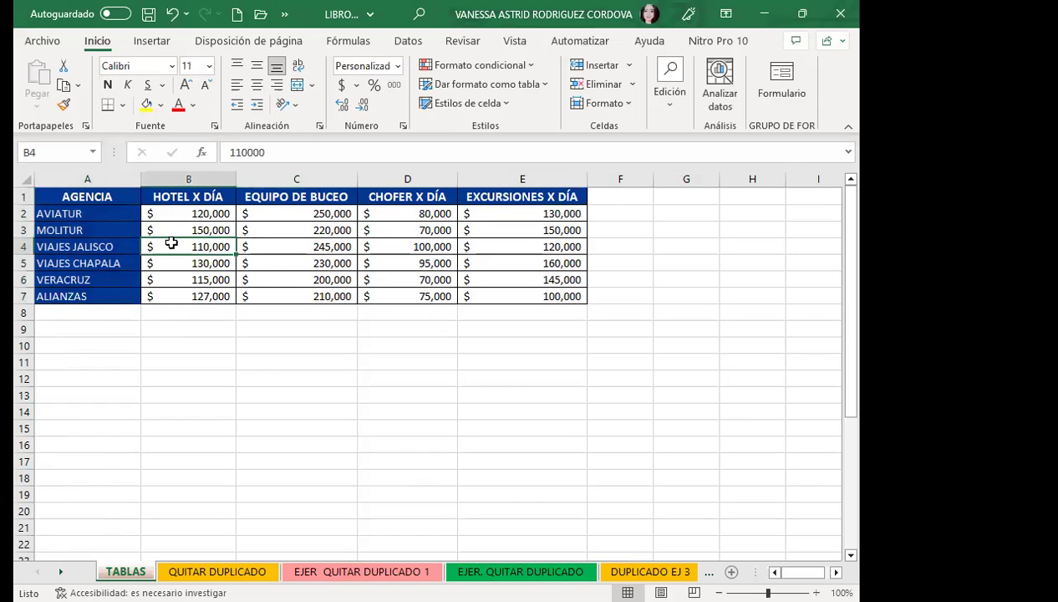
click(157, 197)
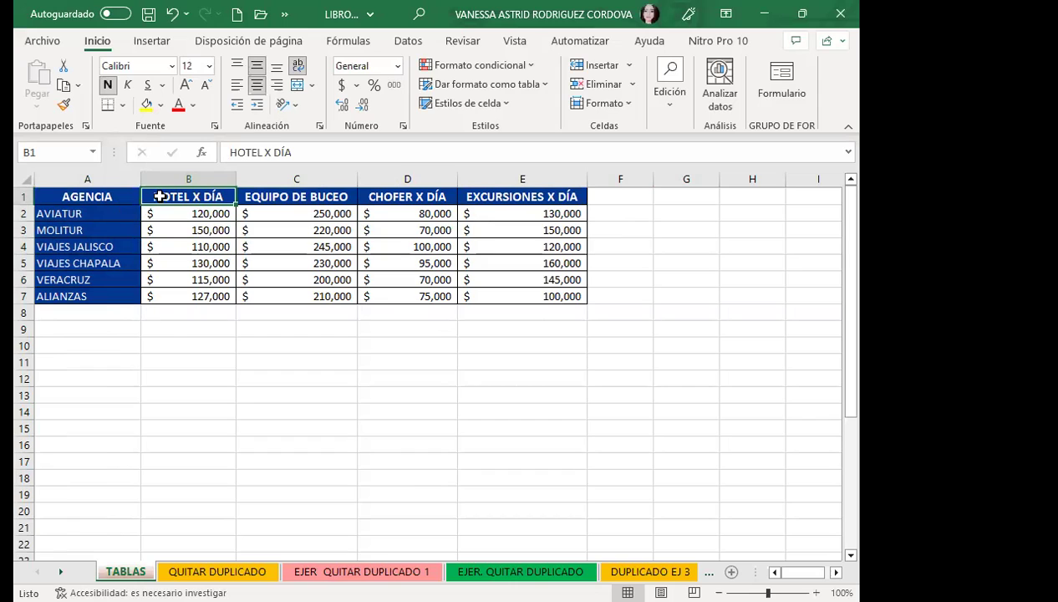
click(307, 195)
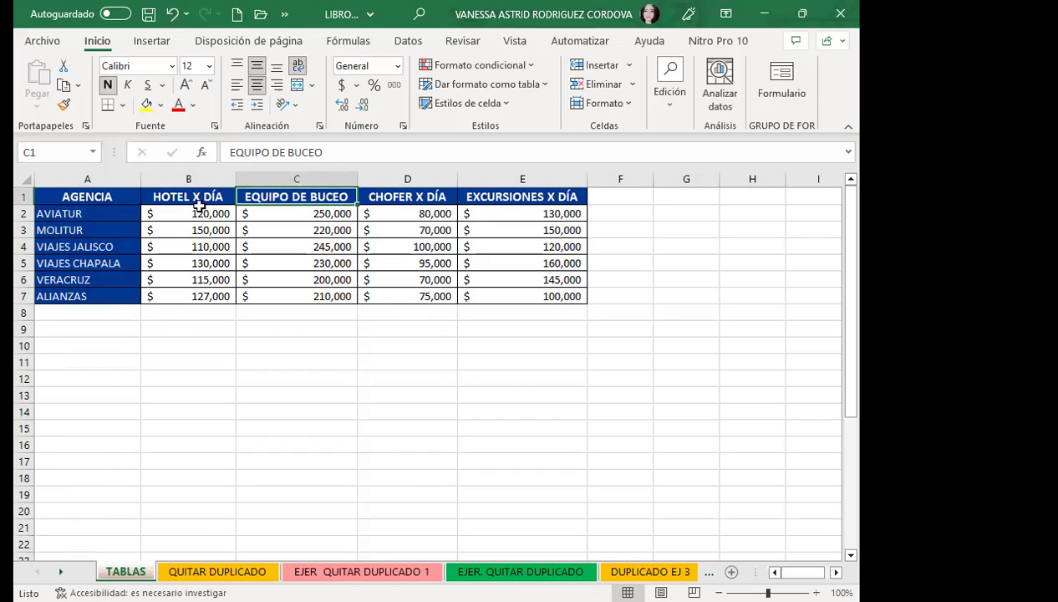
click(302, 248)
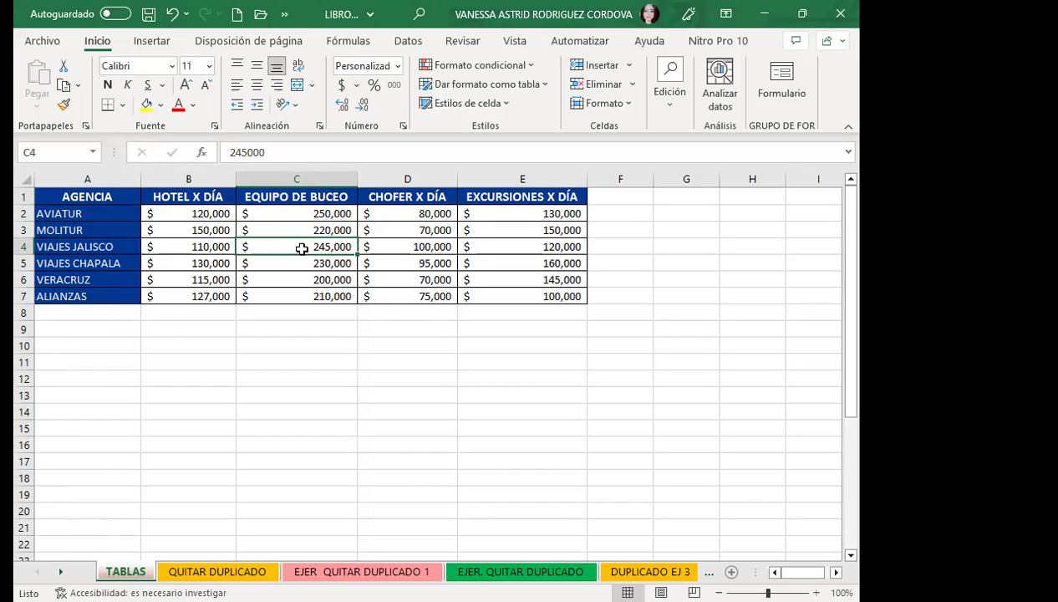
click(246, 277)
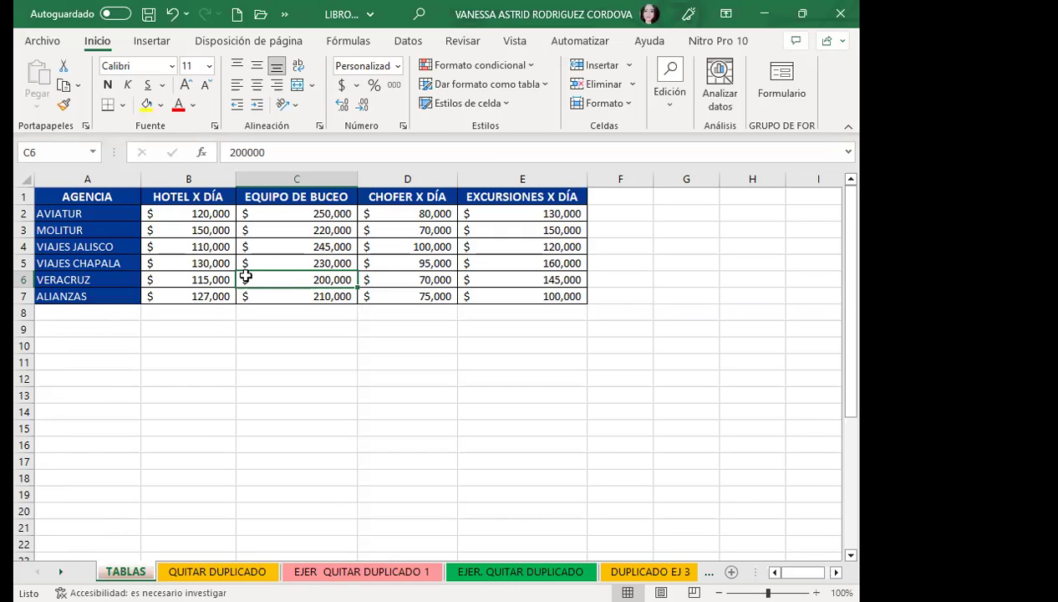
Step: Copy the agency price table A1:E7 and paste it as values only at A15
drag(92, 190, 530, 296)
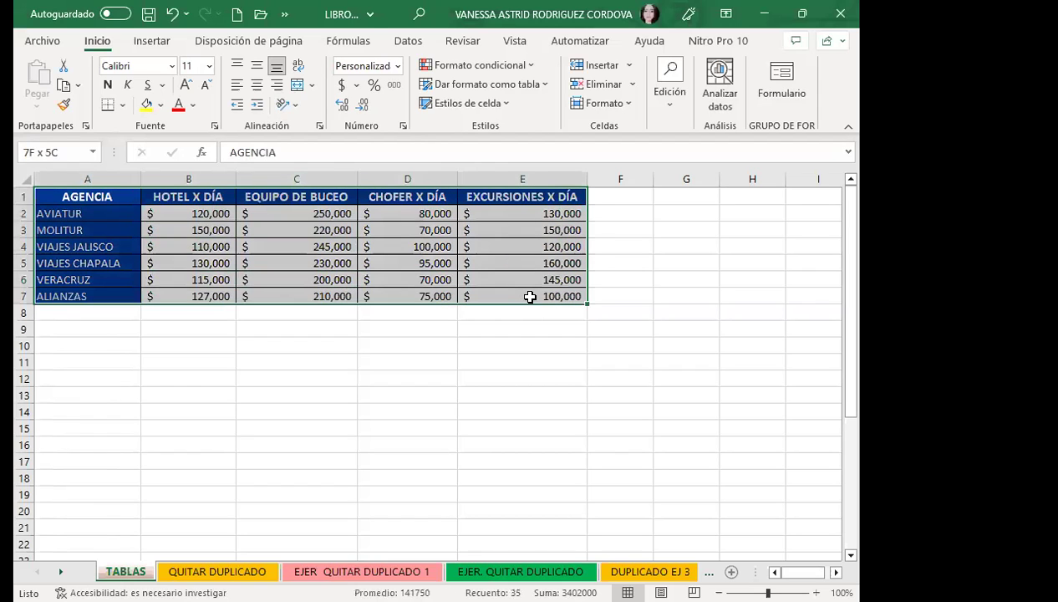
key(ctrl+c)
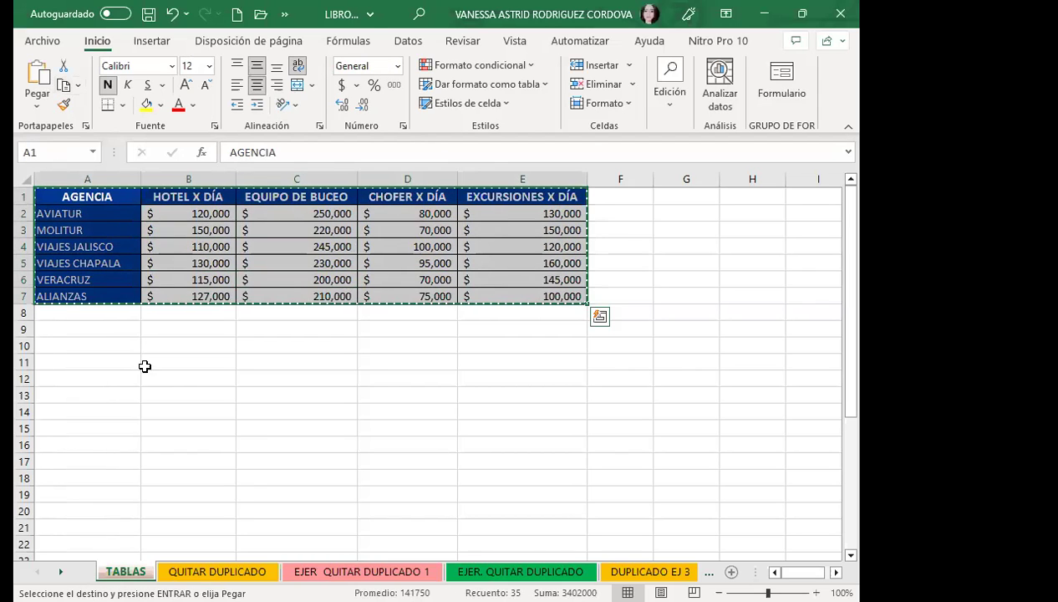
scroll(134, 392, down, 2)
click(76, 328)
click(36, 107)
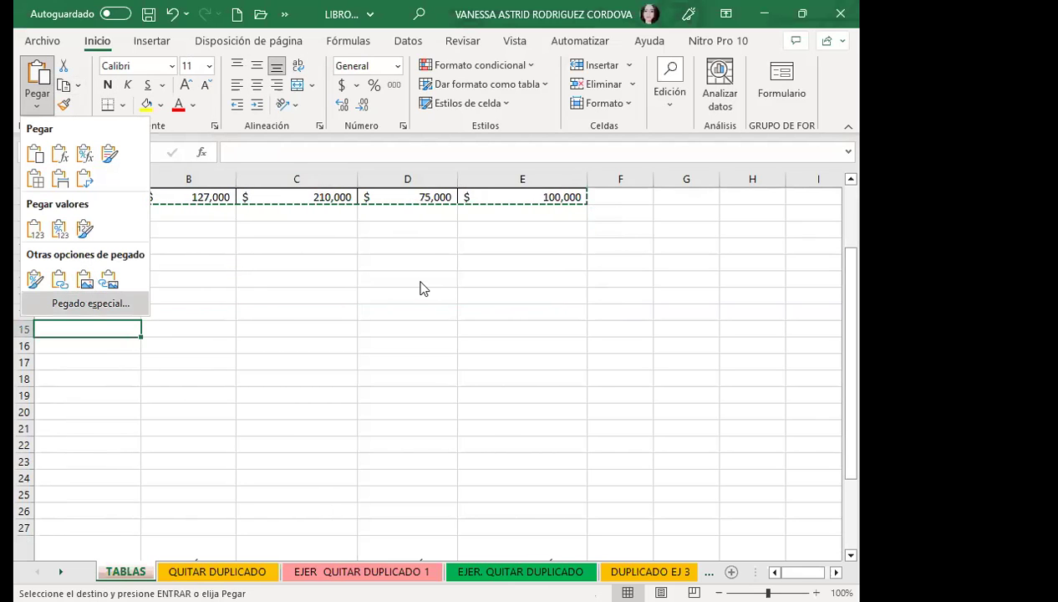
click(90, 303)
click(478, 270)
click(686, 431)
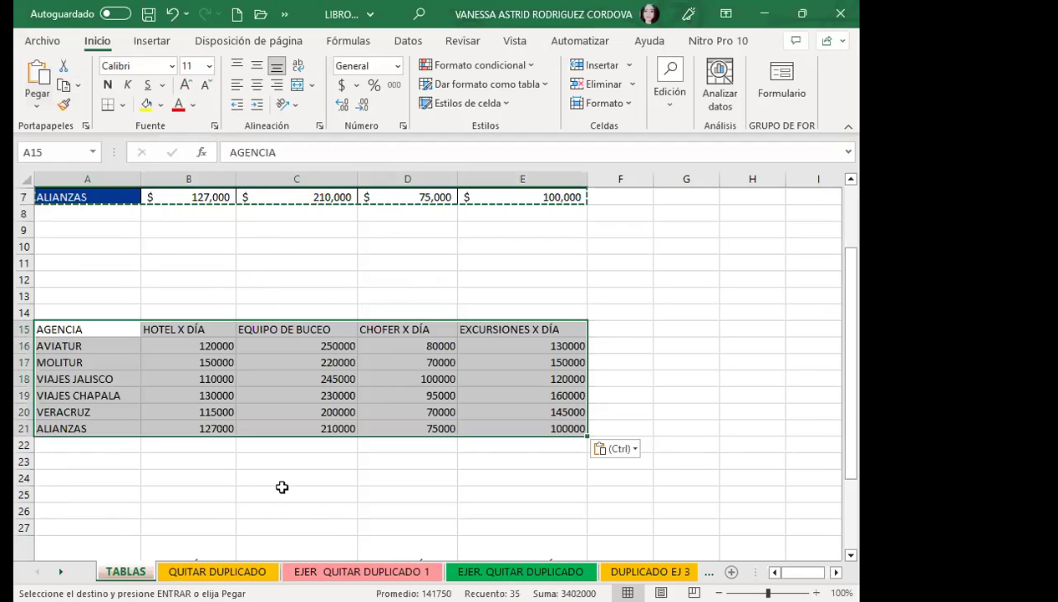
Step: Select rows 28 to 35, then select row 15
scroll(288, 438, down, 2)
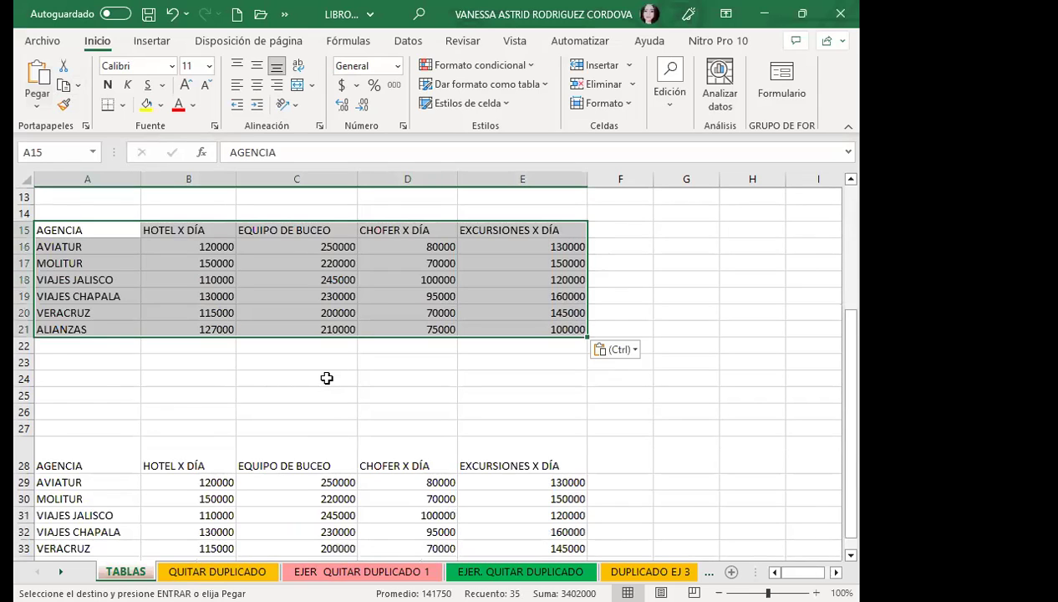
scroll(54, 399, down, 2)
click(20, 367)
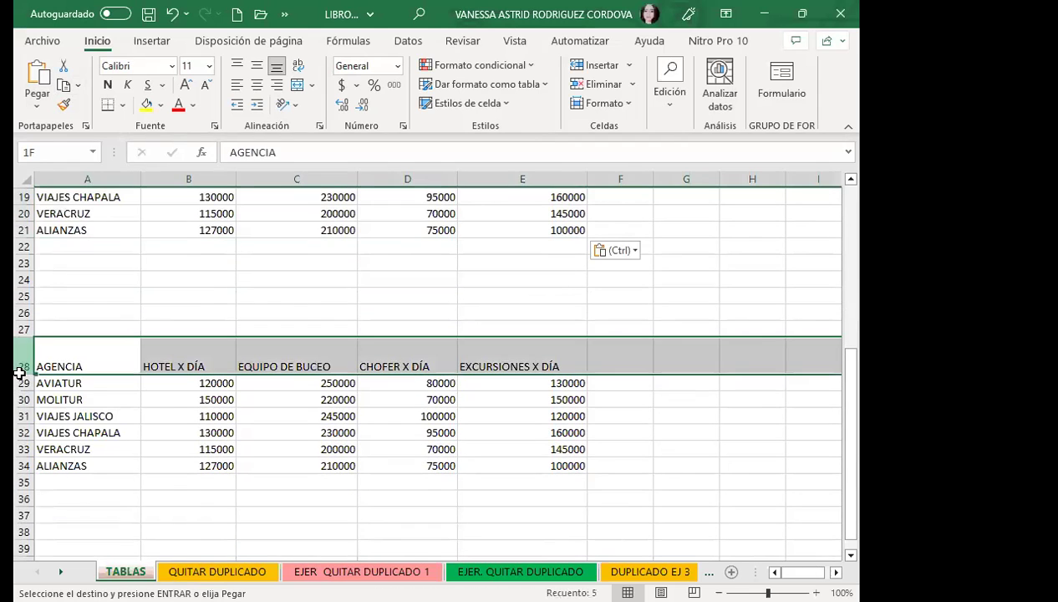
drag(19, 374, 20, 482)
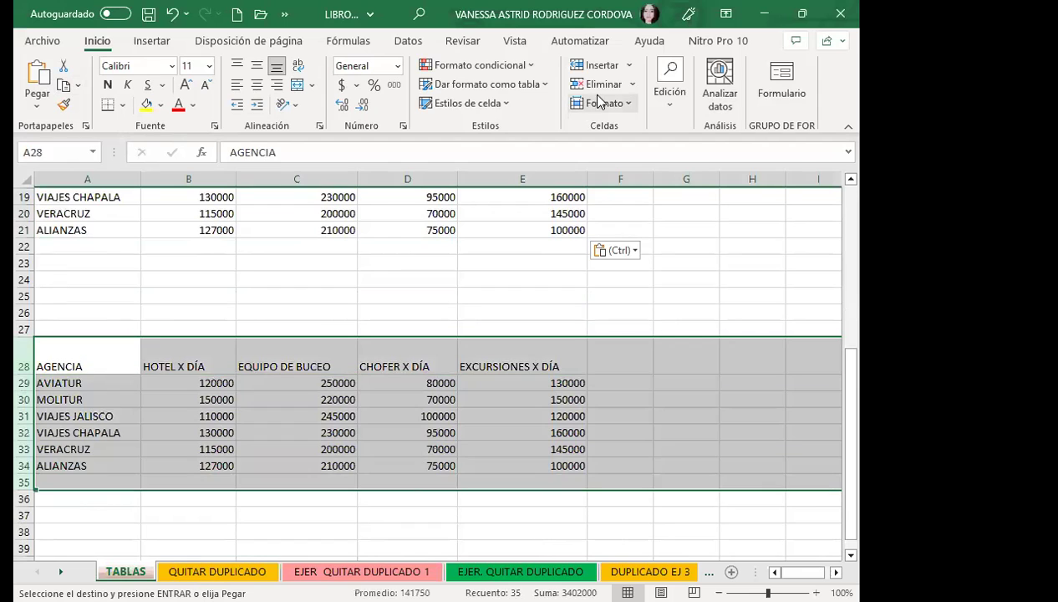
scroll(174, 318, up, 3)
click(106, 345)
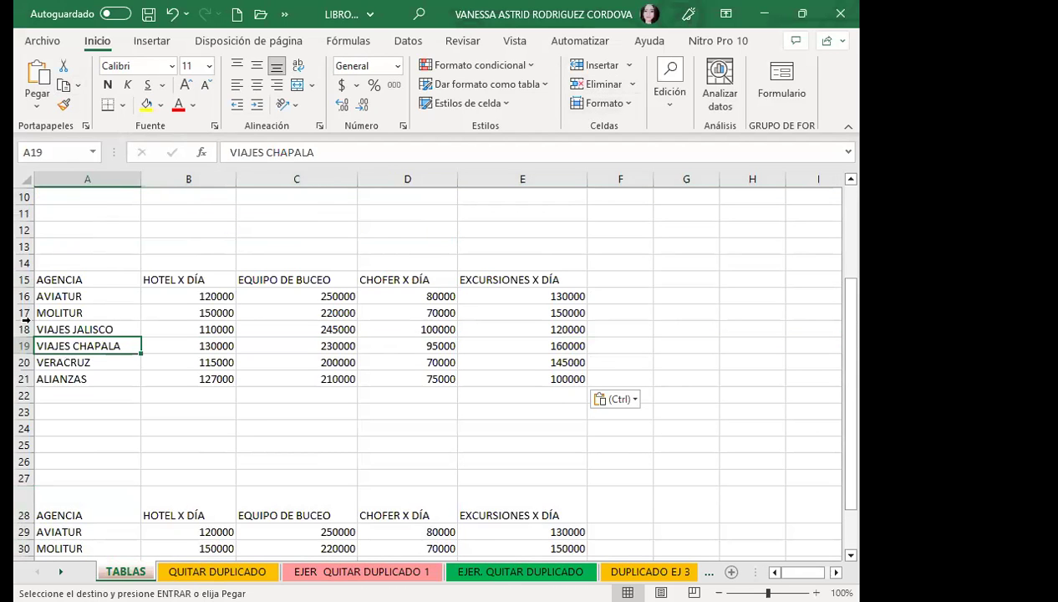
click(23, 279)
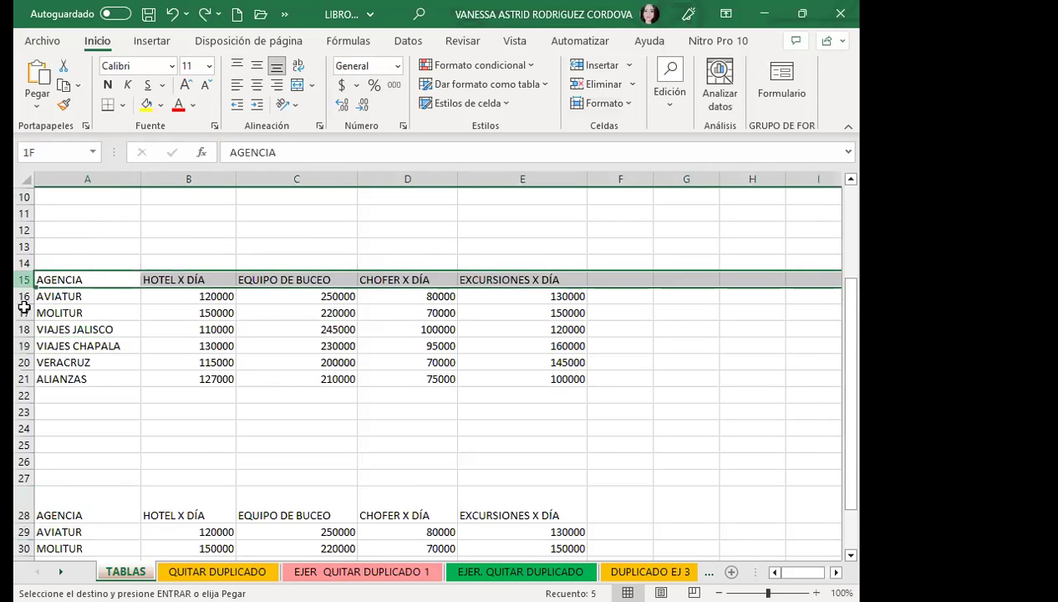
Step: Undo the last change and select the values-only copy of the table at A20:E26
shift+click(20, 394)
key(ctrl+z)
scroll(293, 418, down, 1)
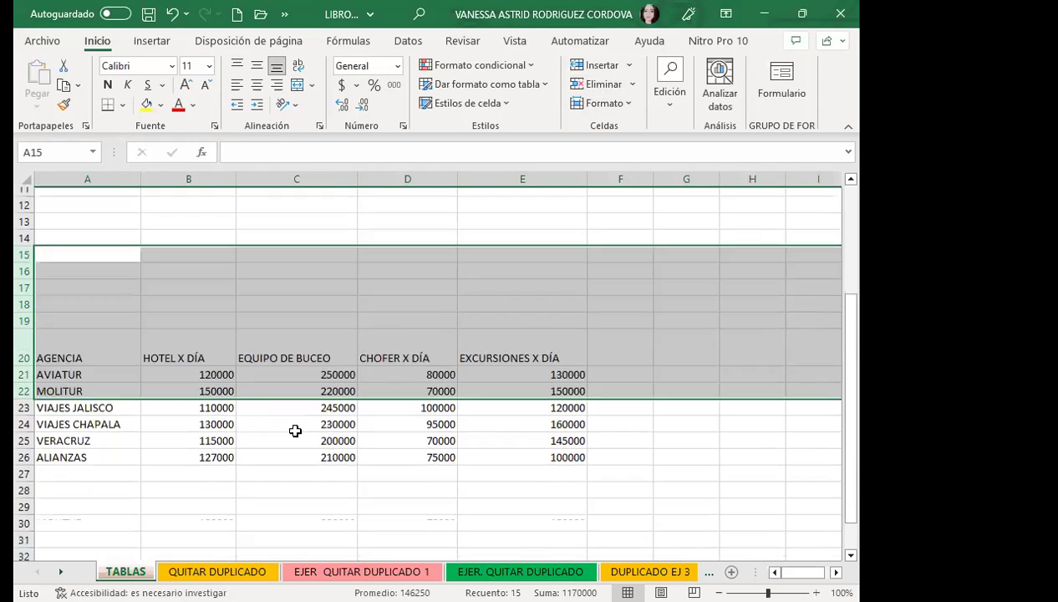
click(155, 368)
drag(75, 331, 521, 428)
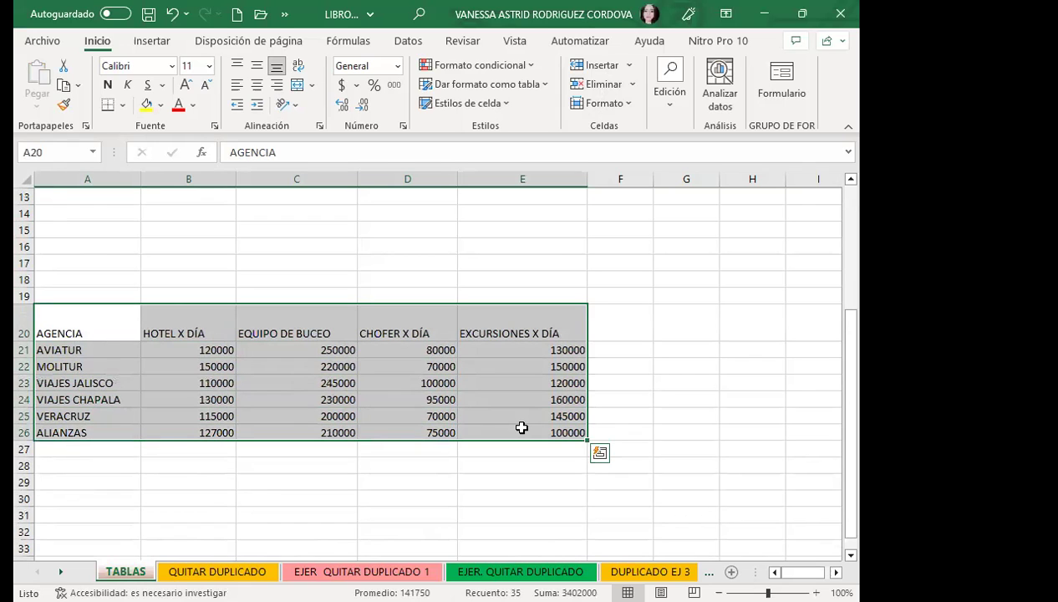
Step: Inspect the formatted price table above, then return to the copy's AGENCIA header
scroll(217, 351, up, 4)
click(187, 285)
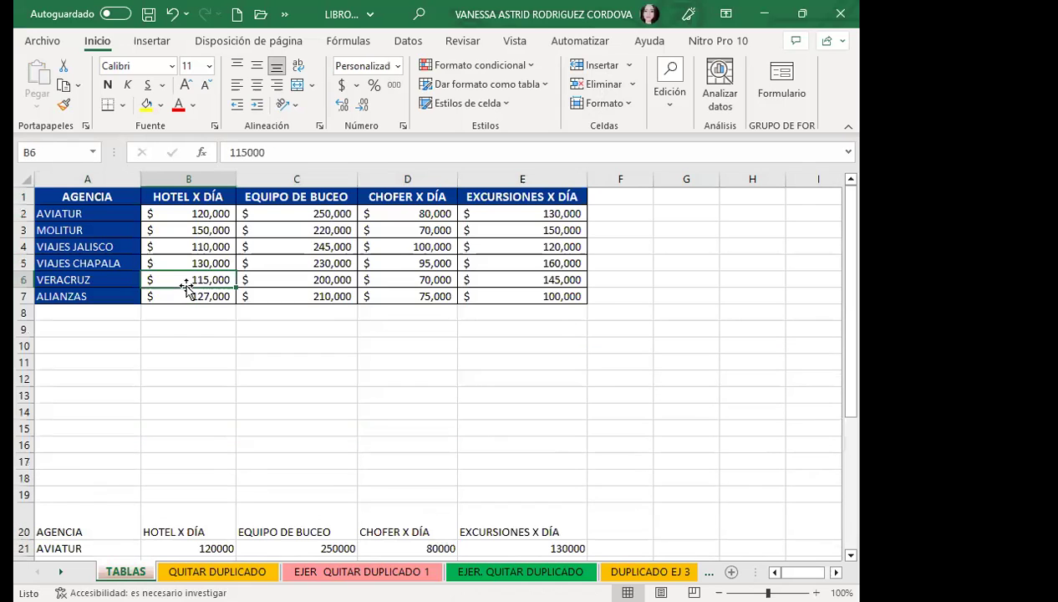
mouse_move(99, 197)
mouse_down()
mouse_move(390, 232)
mouse_move(522, 292)
mouse_up()
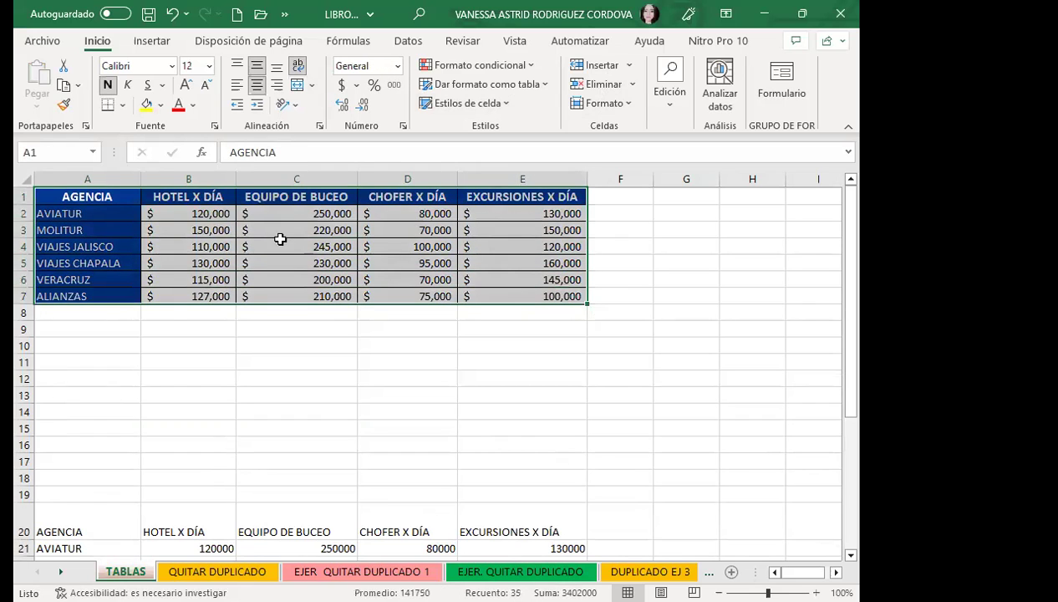
click(288, 247)
scroll(215, 422, down, 4)
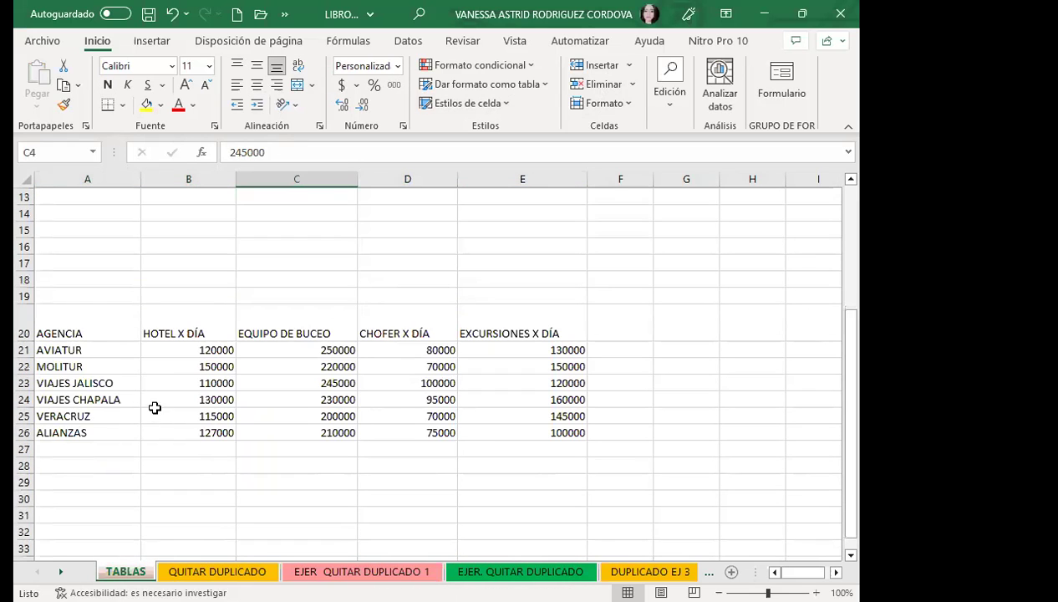
click(101, 361)
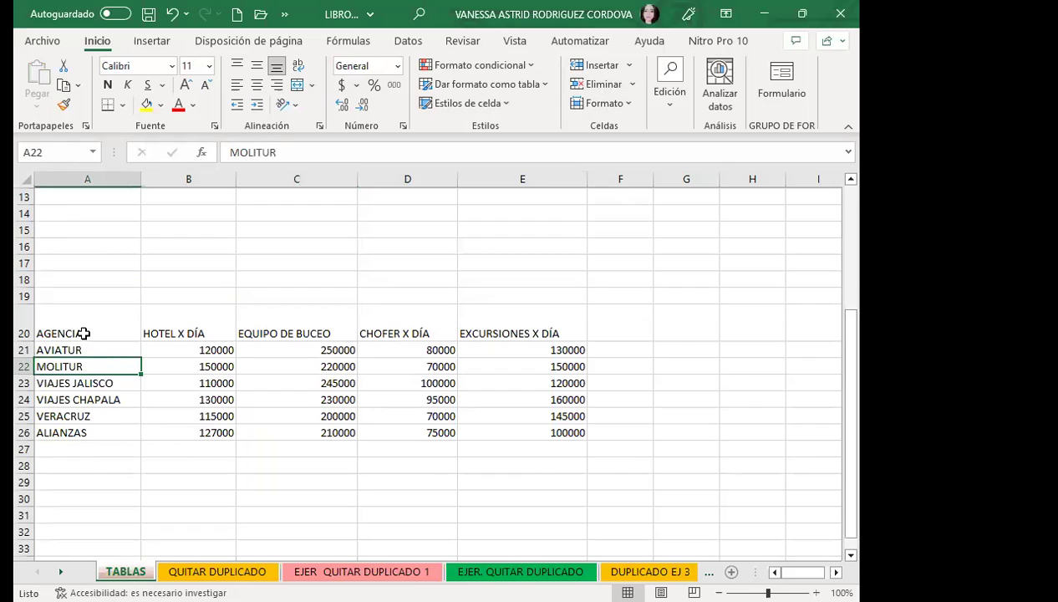
click(83, 326)
click(293, 414)
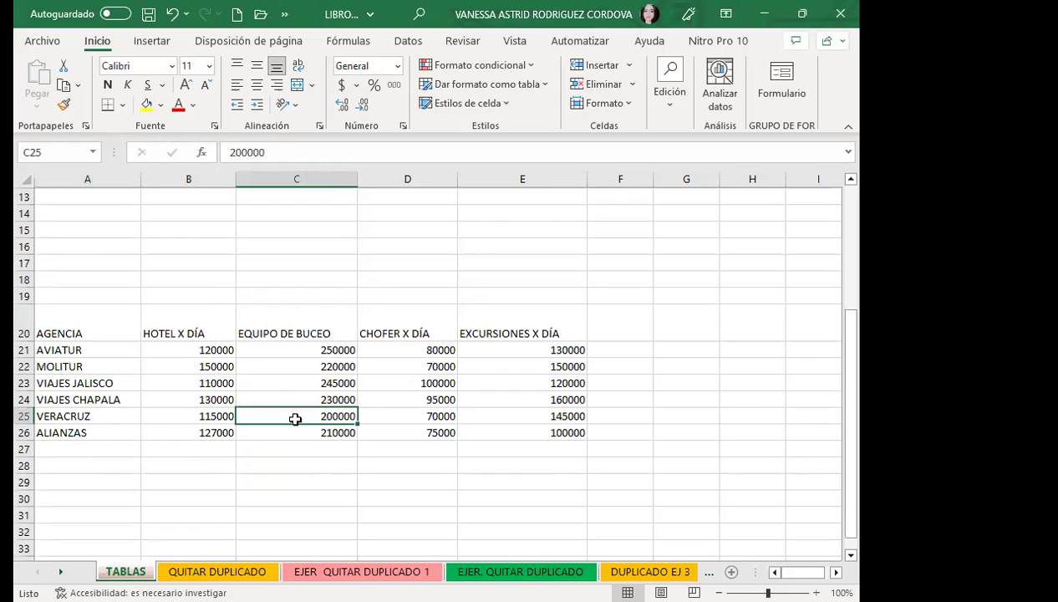
Step: Select the copy A20:E26 and preview table styles without applying one
drag(90, 325, 515, 430)
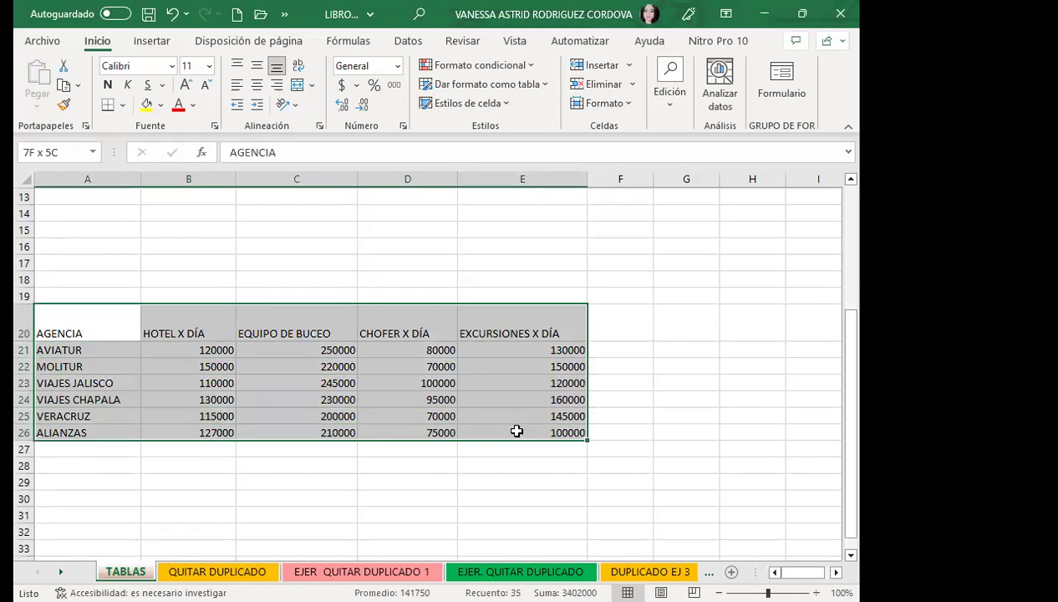
click(546, 83)
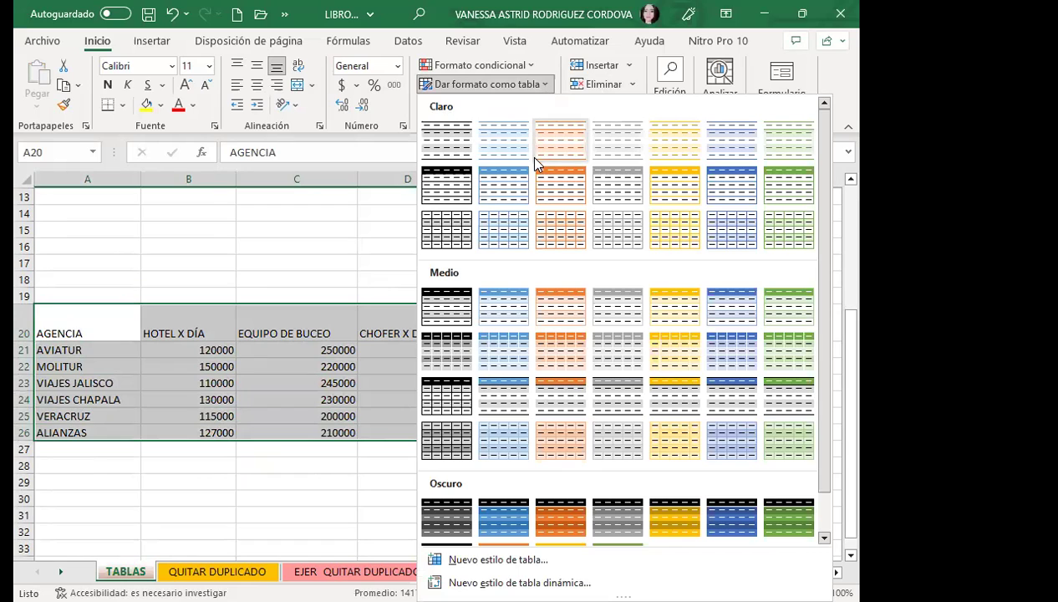
click(362, 238)
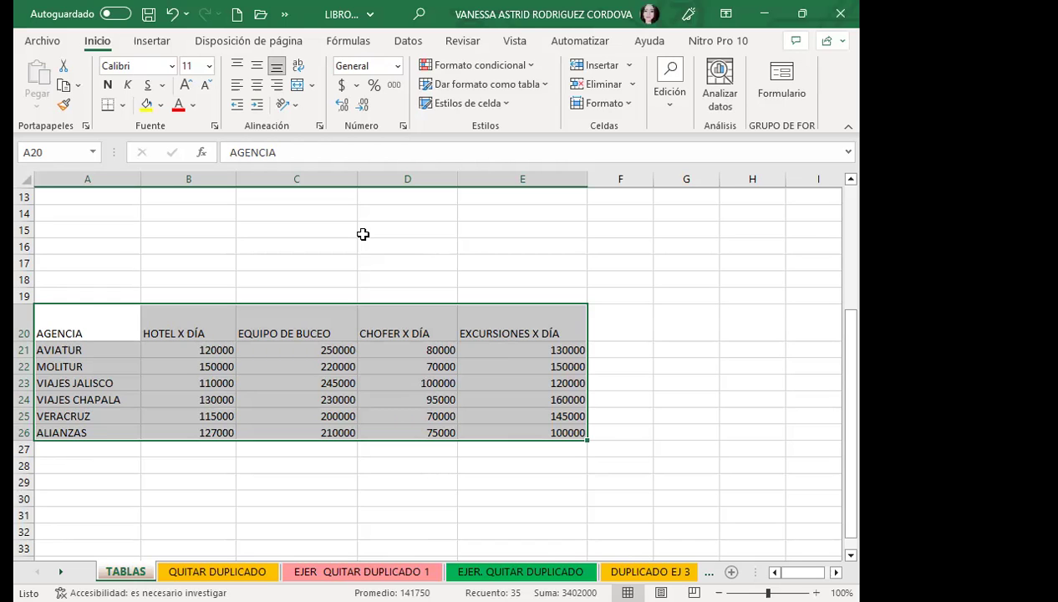
Step: Check the formatted table's VIAJES CHAPALA row and currency prices, then select row 19
scroll(340, 293, up, 4)
click(257, 276)
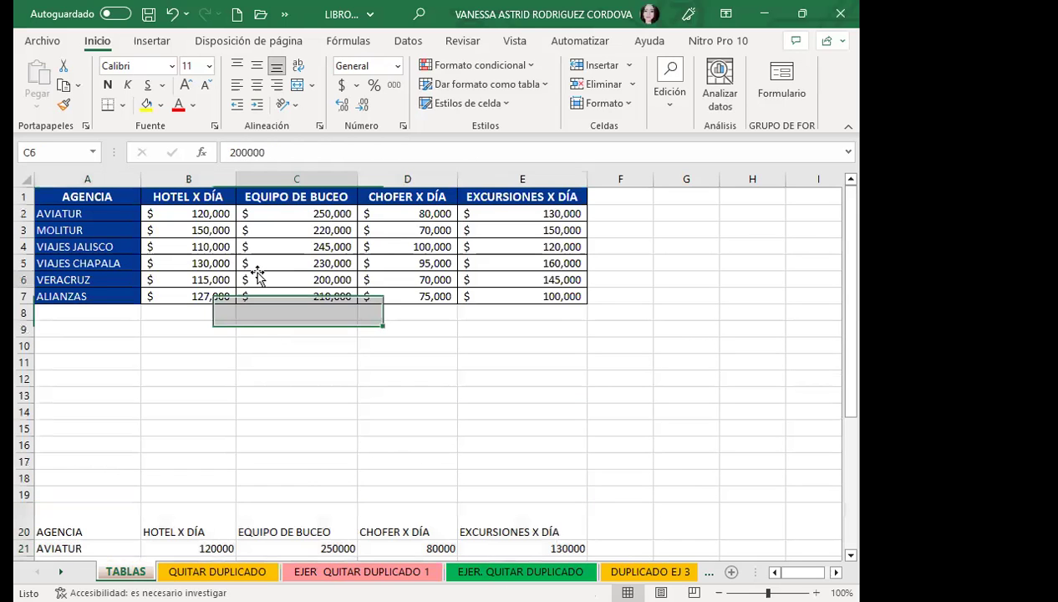
click(102, 259)
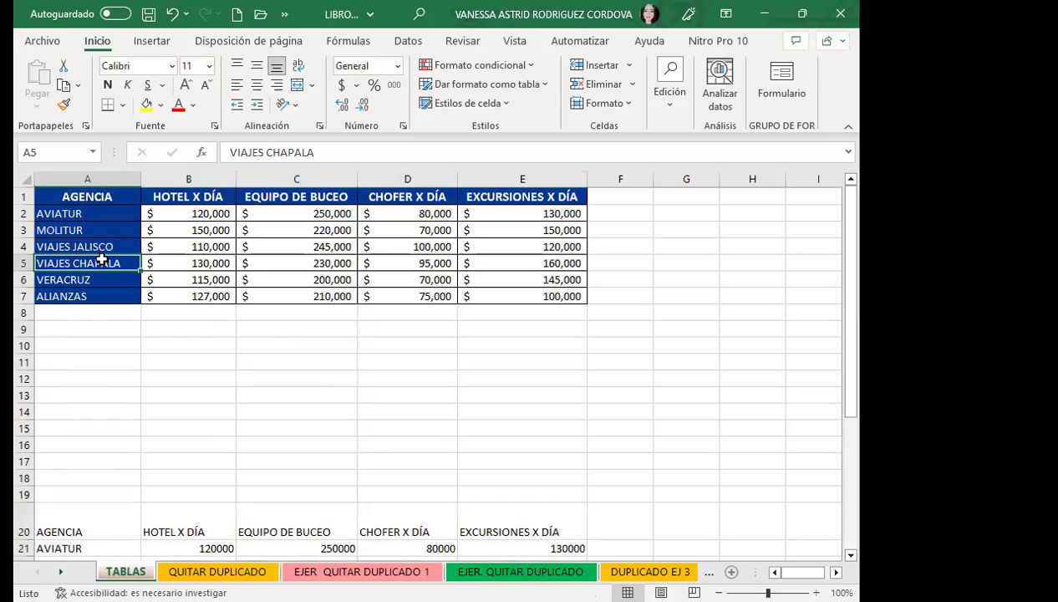
click(173, 296)
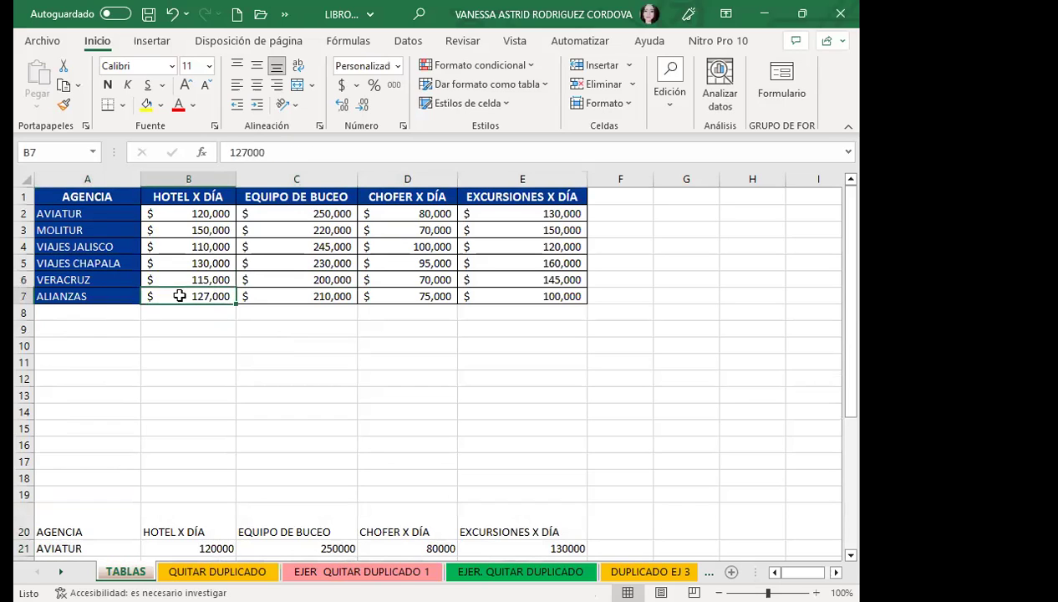
click(24, 493)
click(604, 65)
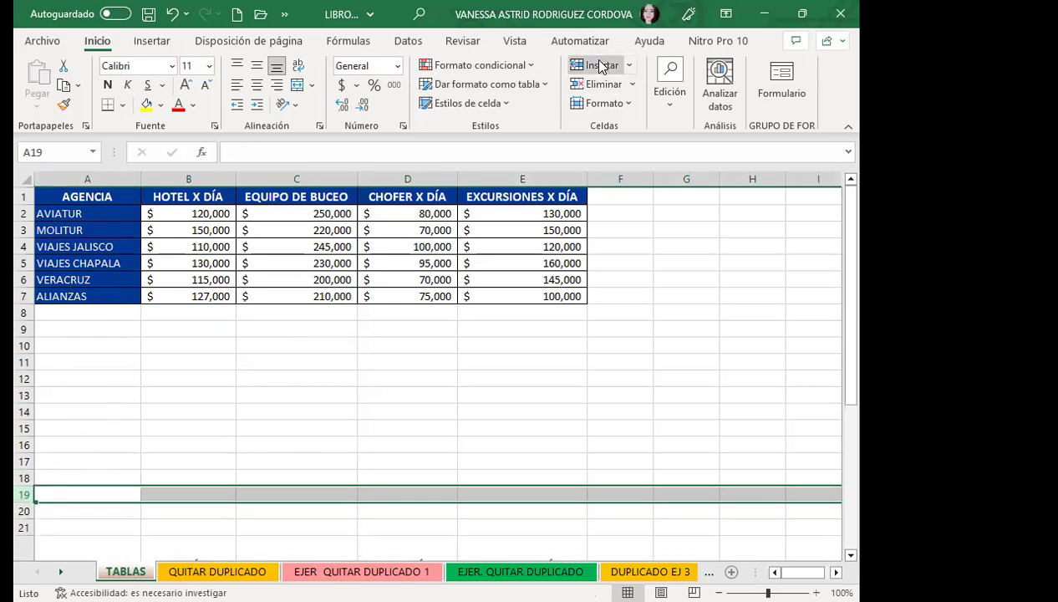
click(378, 397)
click(112, 297)
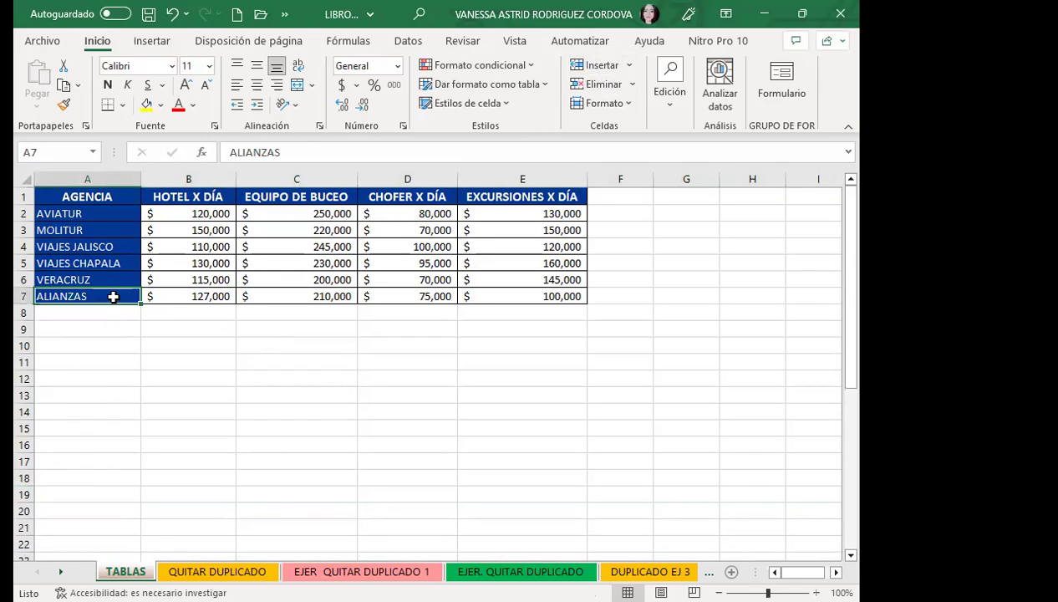
click(523, 291)
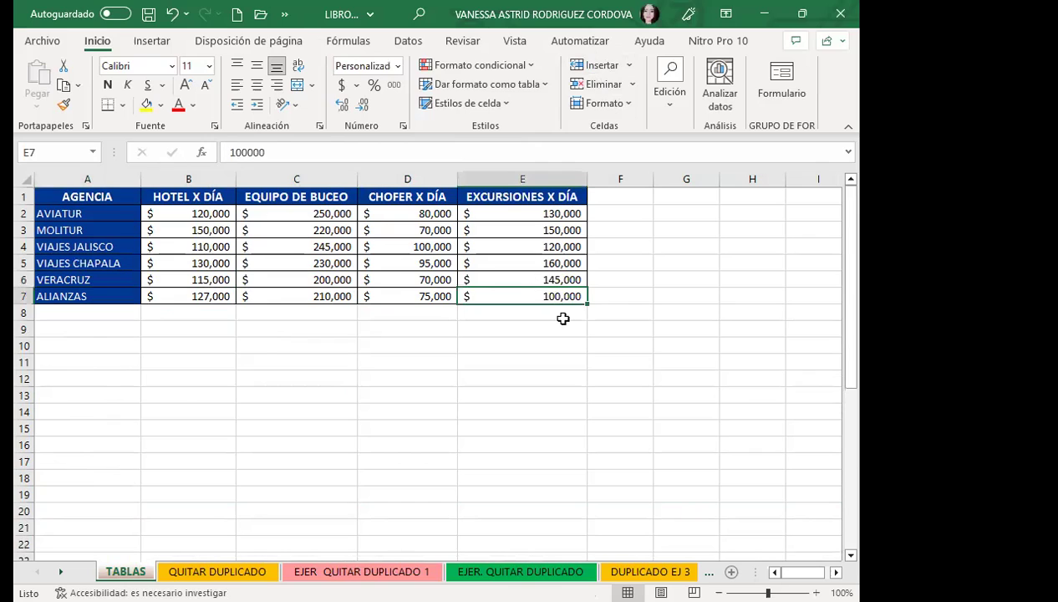
click(587, 304)
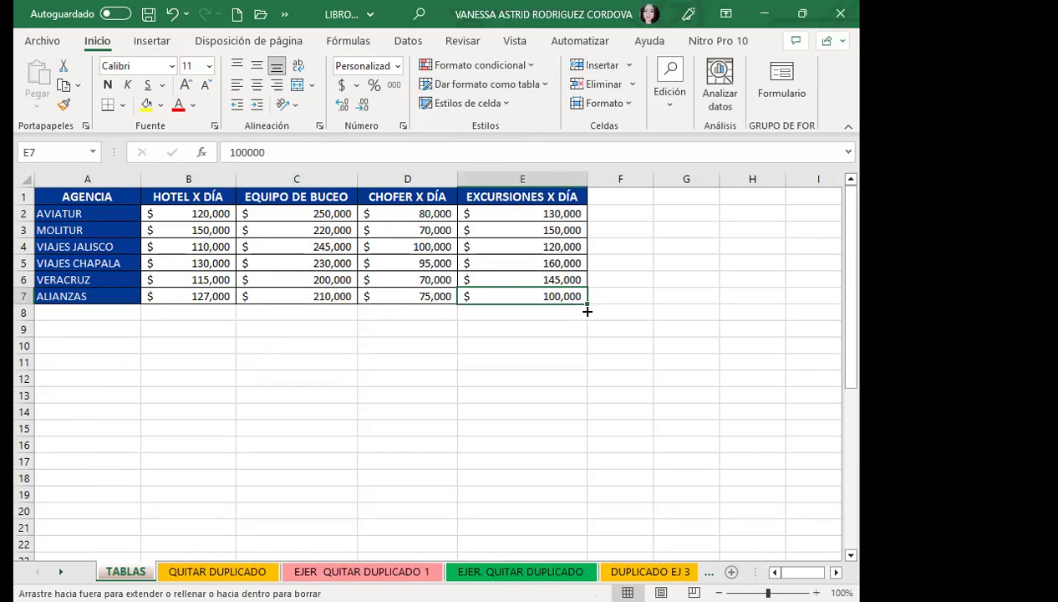
drag(582, 374, 582, 375)
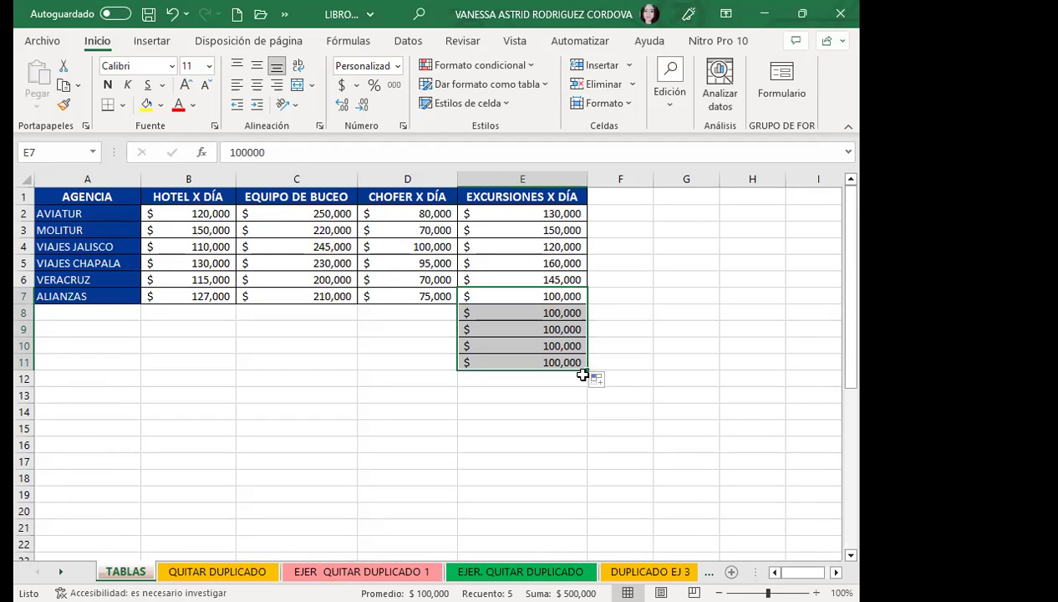
key(ctrl+z)
drag(80, 193, 539, 297)
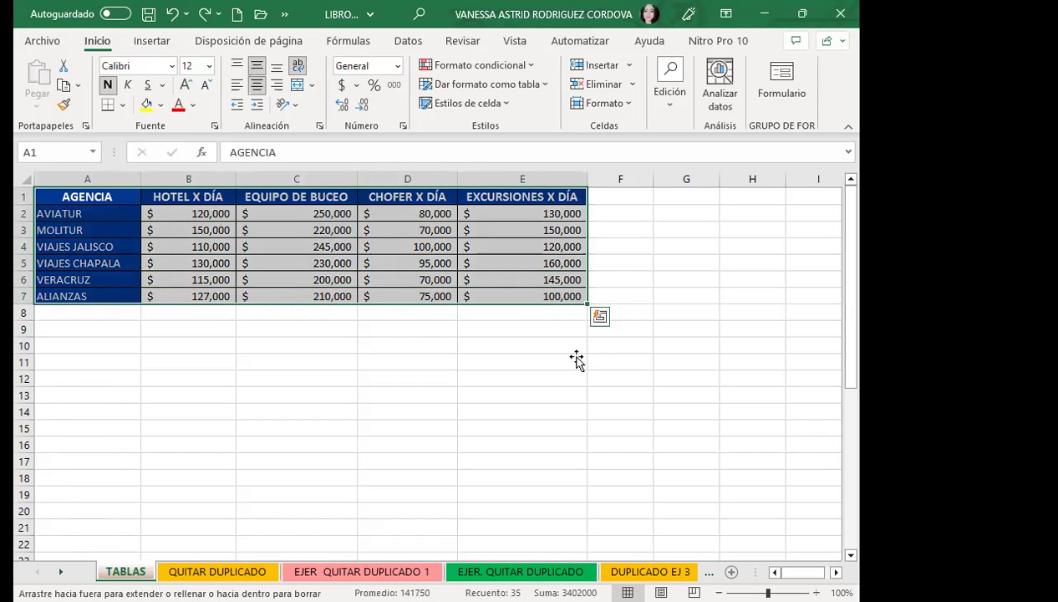
drag(577, 359, 577, 357)
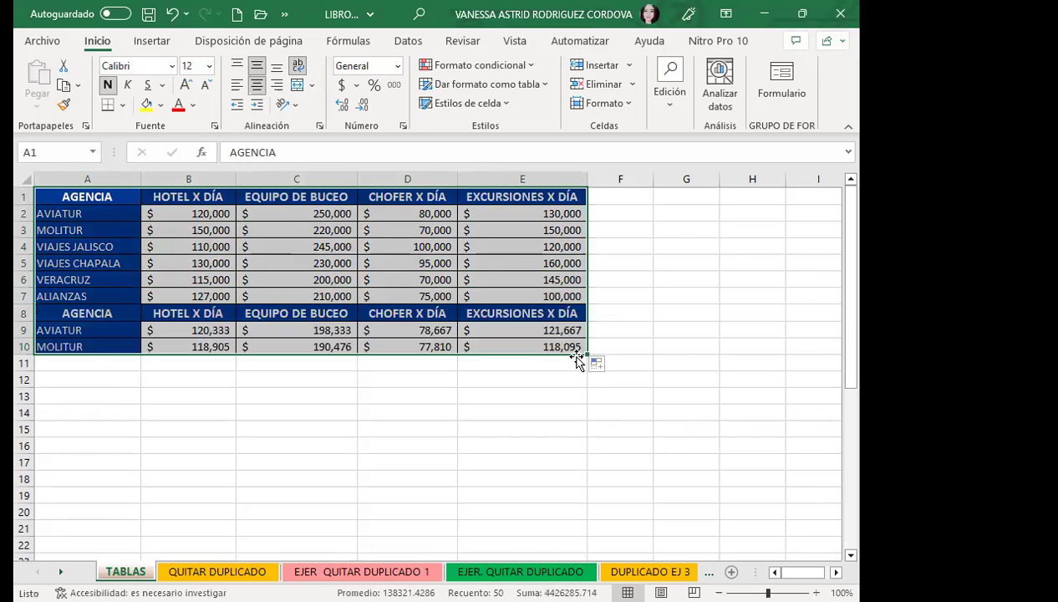
key(ctrl+z)
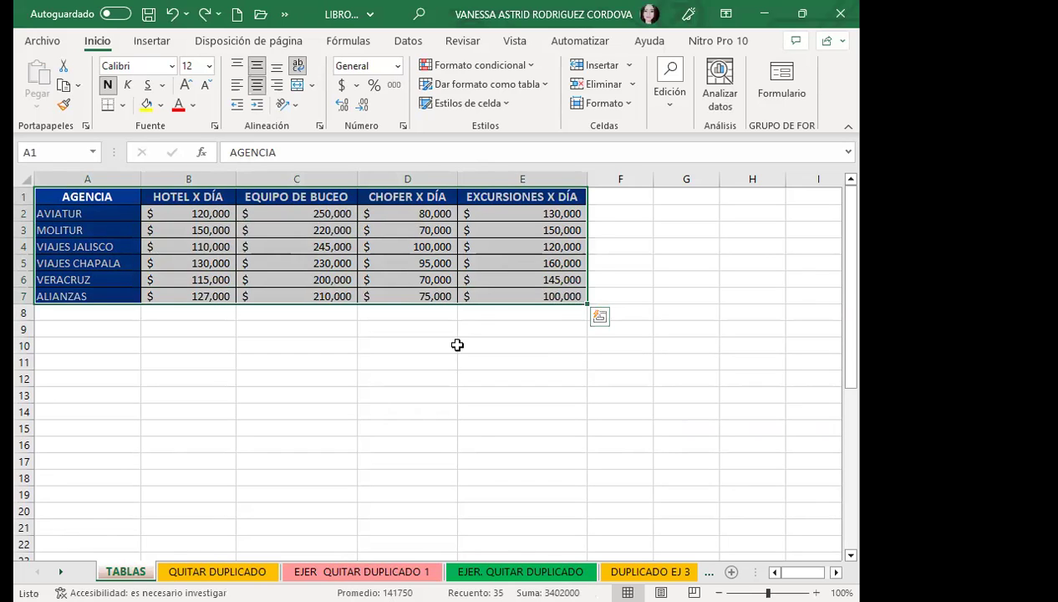
click(458, 345)
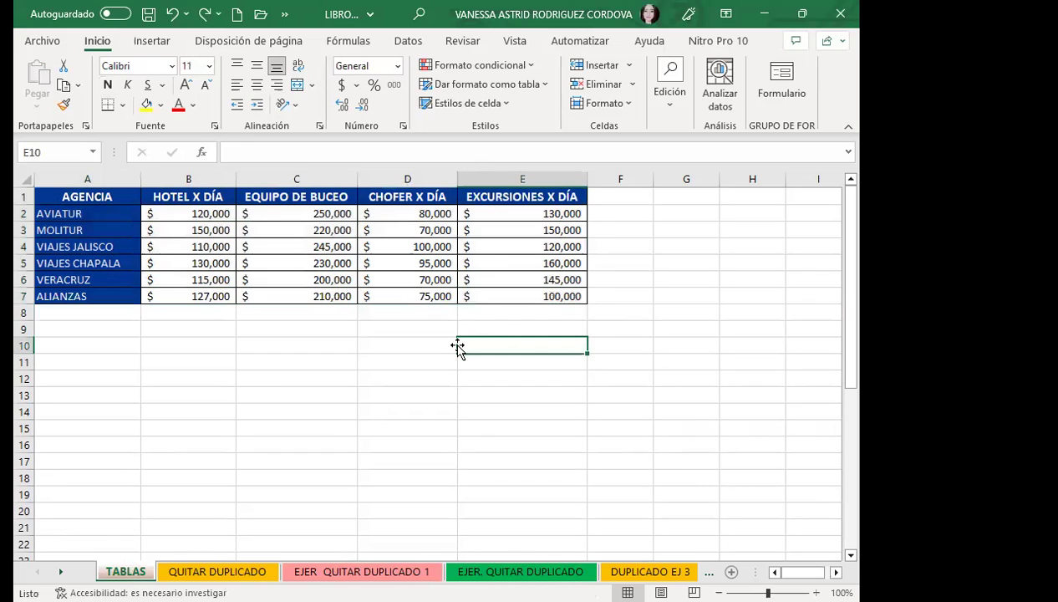
Step: Start row 8 with ALIANZAS, hotel 150,000 and diving equipment 210,000
click(115, 296)
click(99, 315)
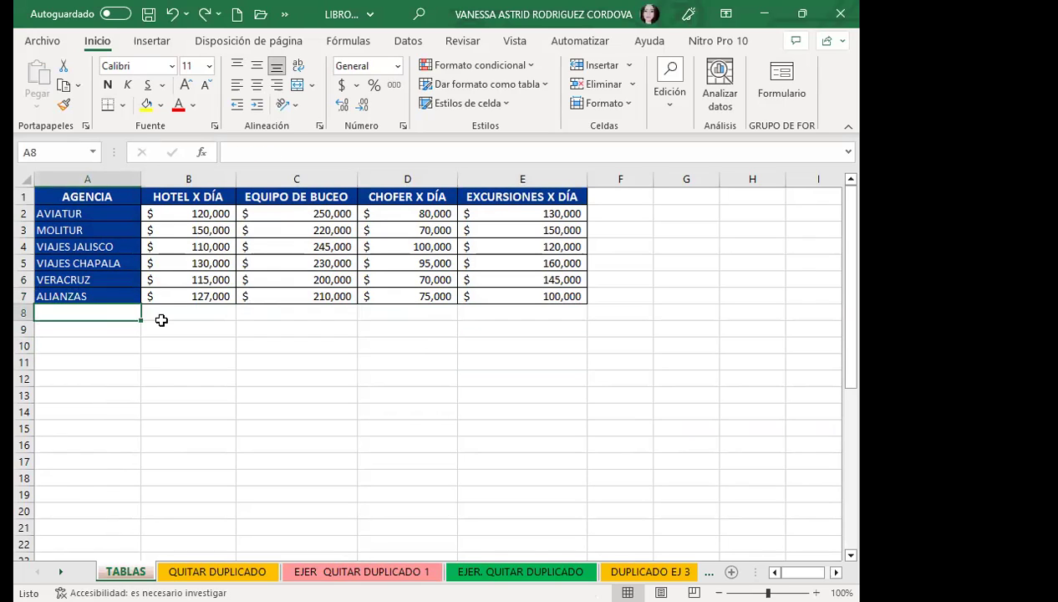
text(AL)
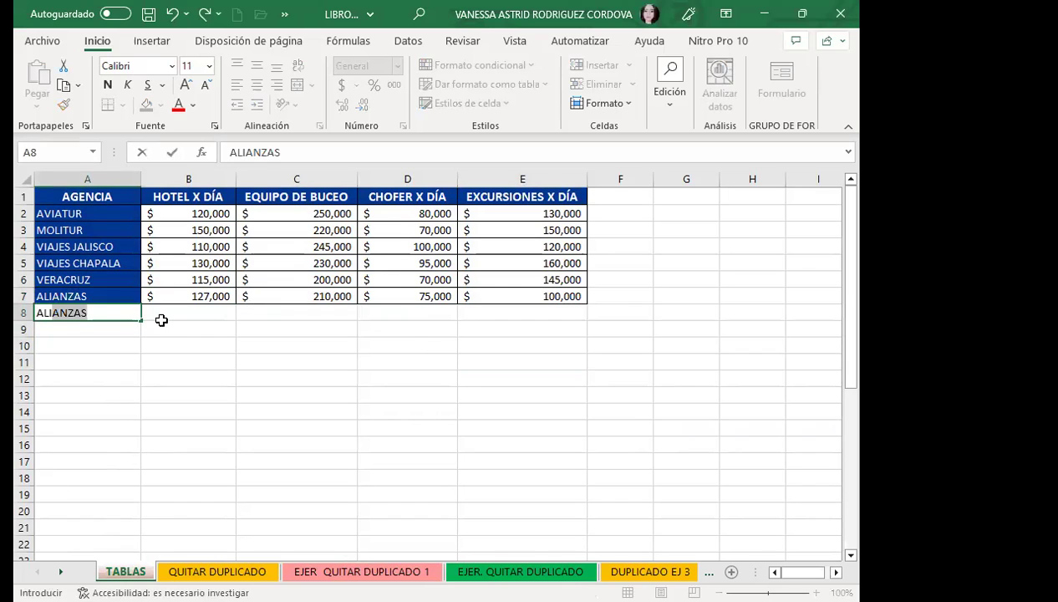
click(161, 320)
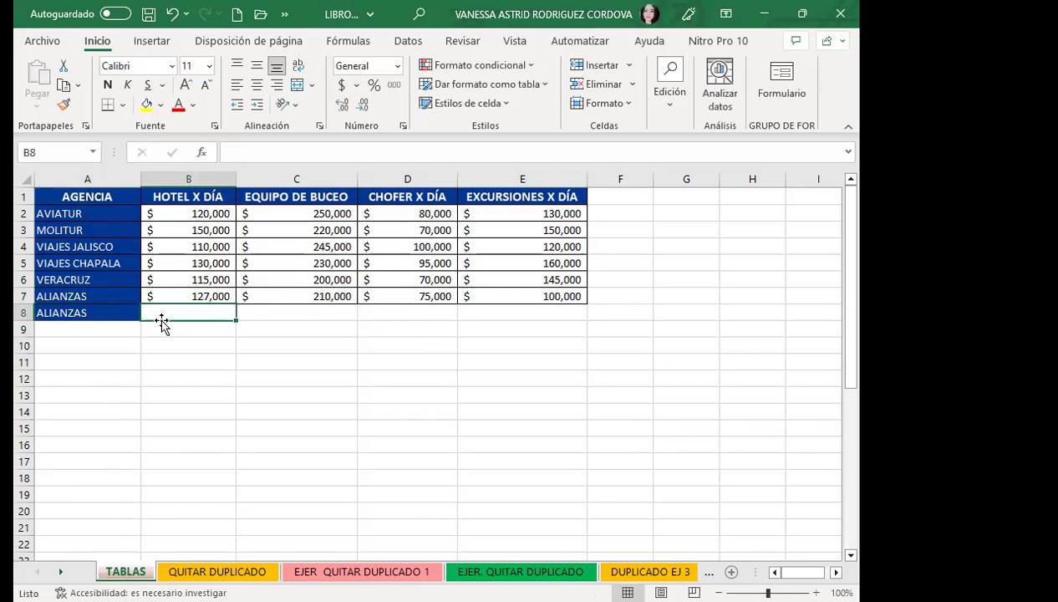
text(150000)
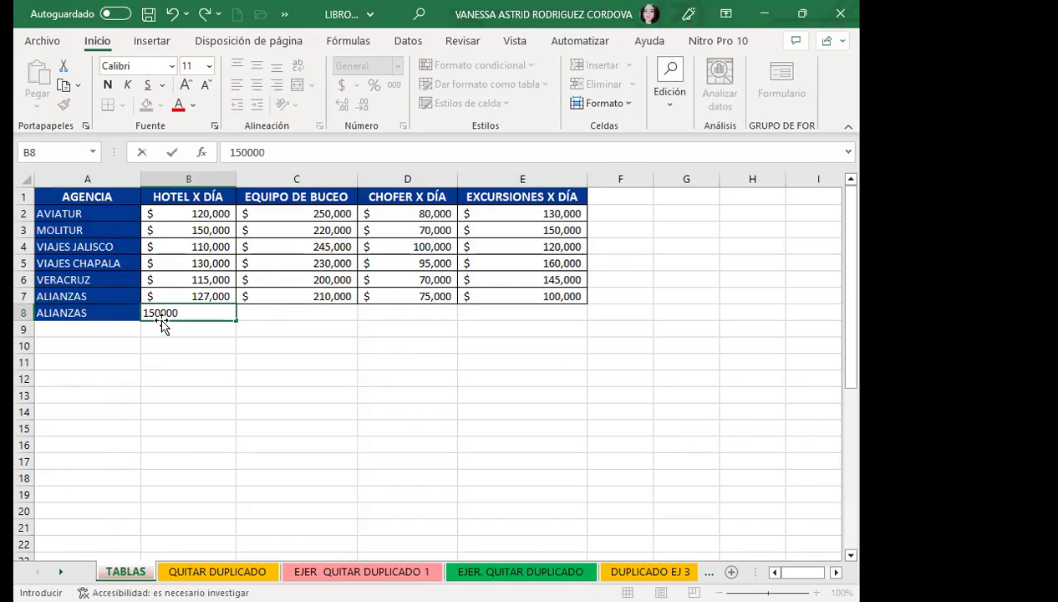
key(Tab)
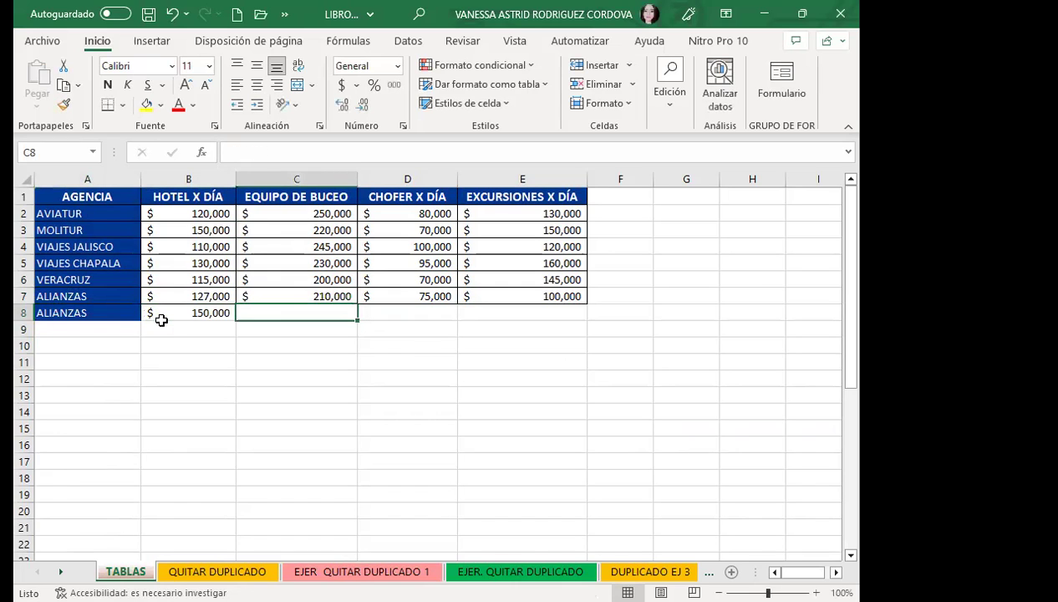
text(210,000)
key(Tab)
Step: Enter 75,000 as the driver price in D8 and 10,000 in E8
text(75)
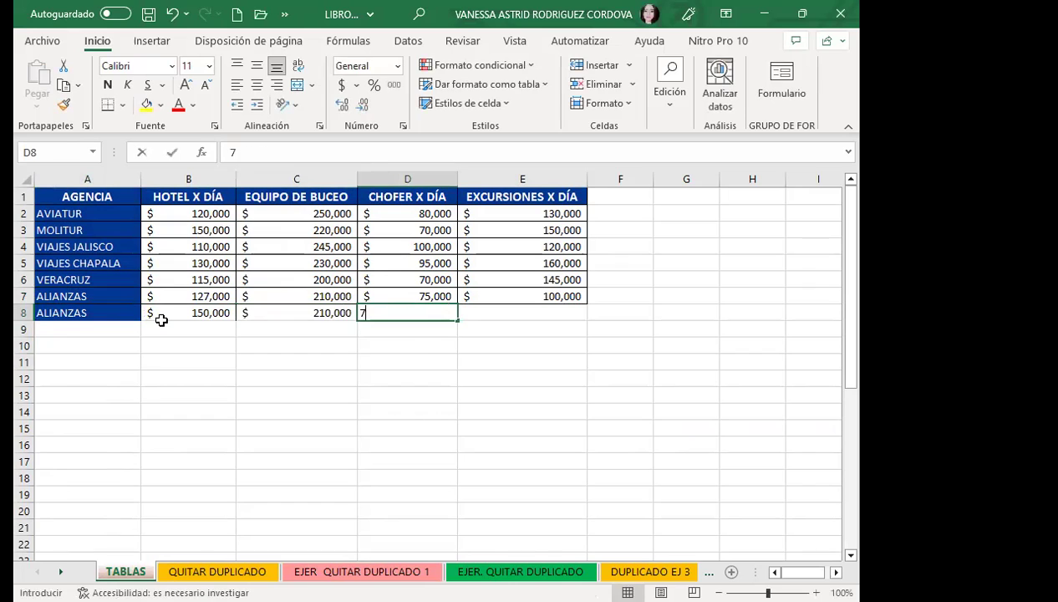
key(Tab)
key(Tab)
key(Left)
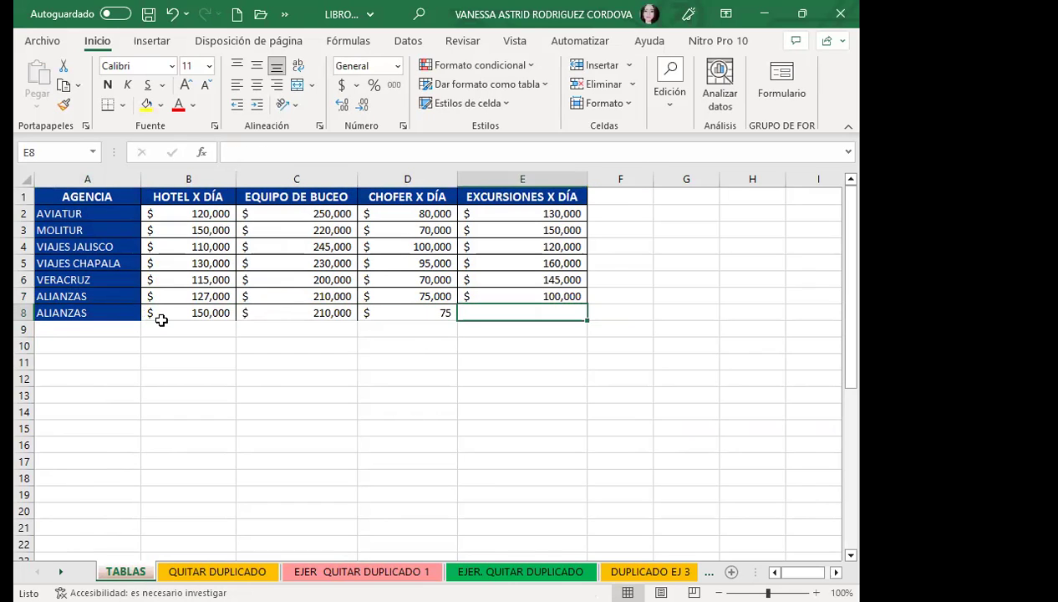
key(Left)
text(75,00)
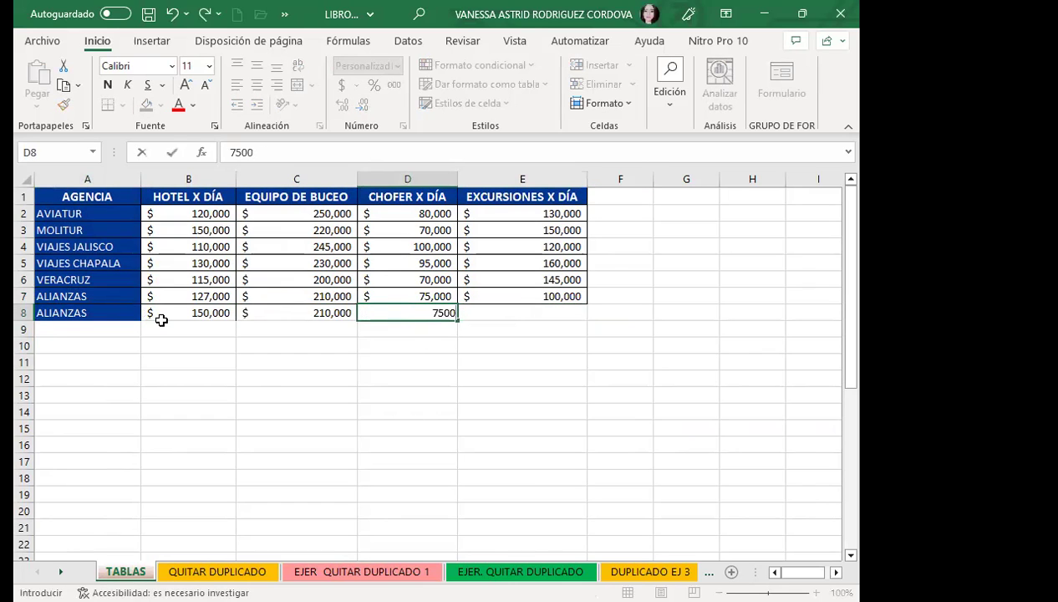
text(0)
key(Tab)
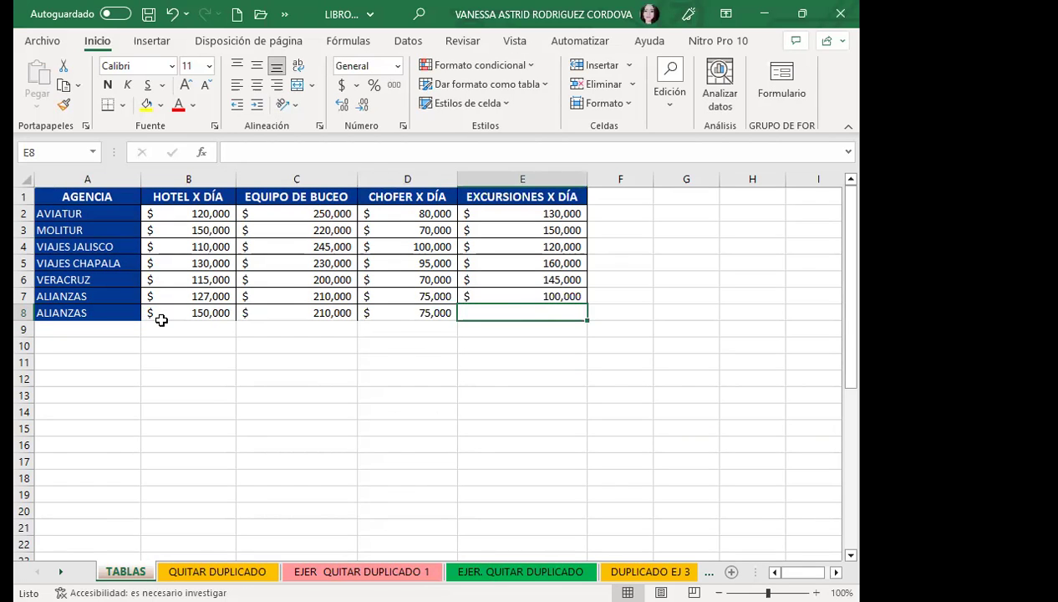
text(10,00)
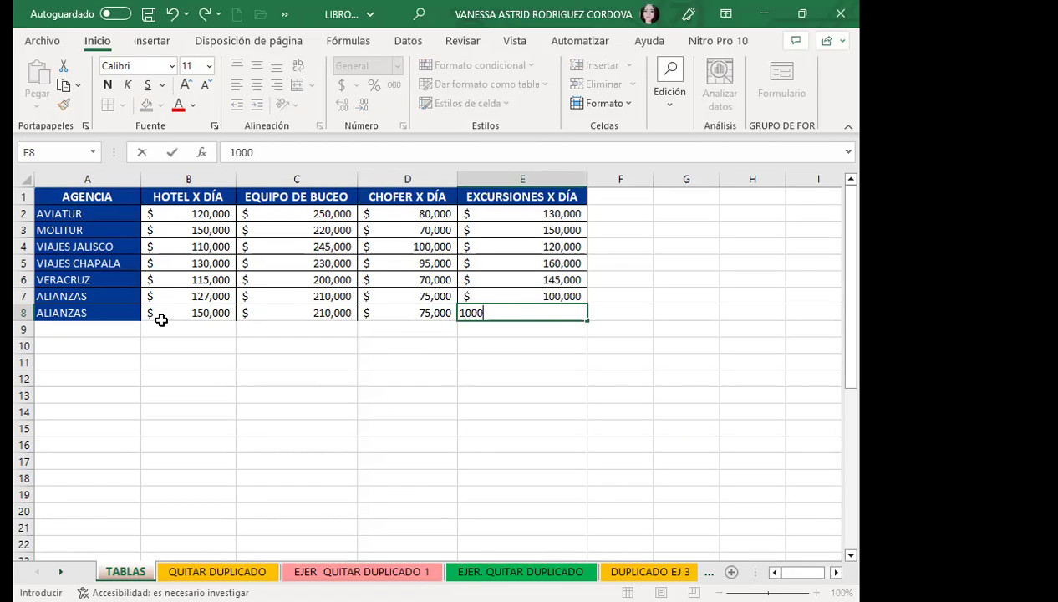
text(0)
key(Return)
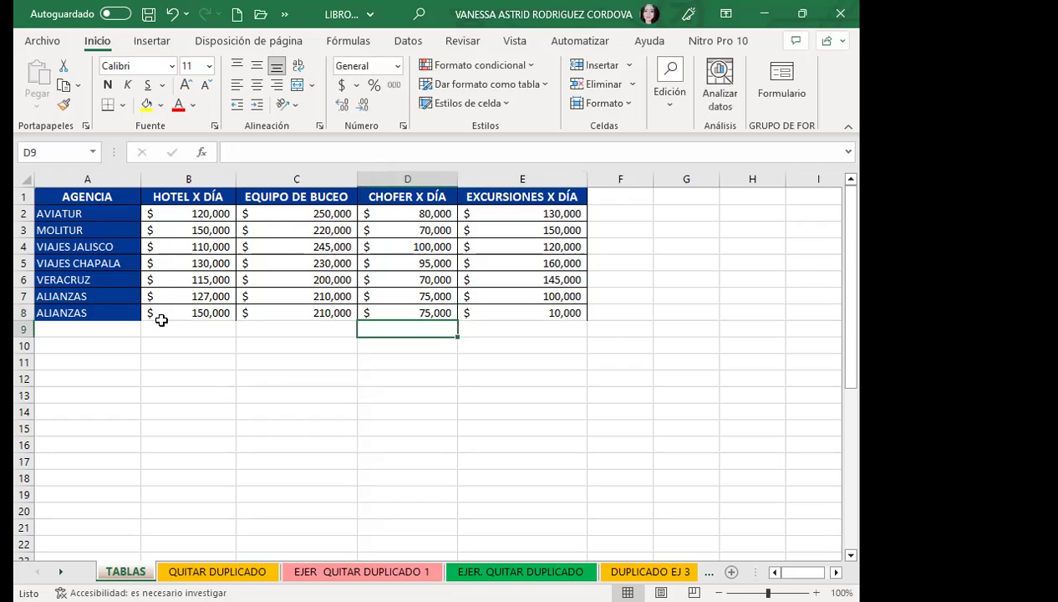
Step: Check each value along the new ALIANZAS row 8
click(116, 315)
click(181, 314)
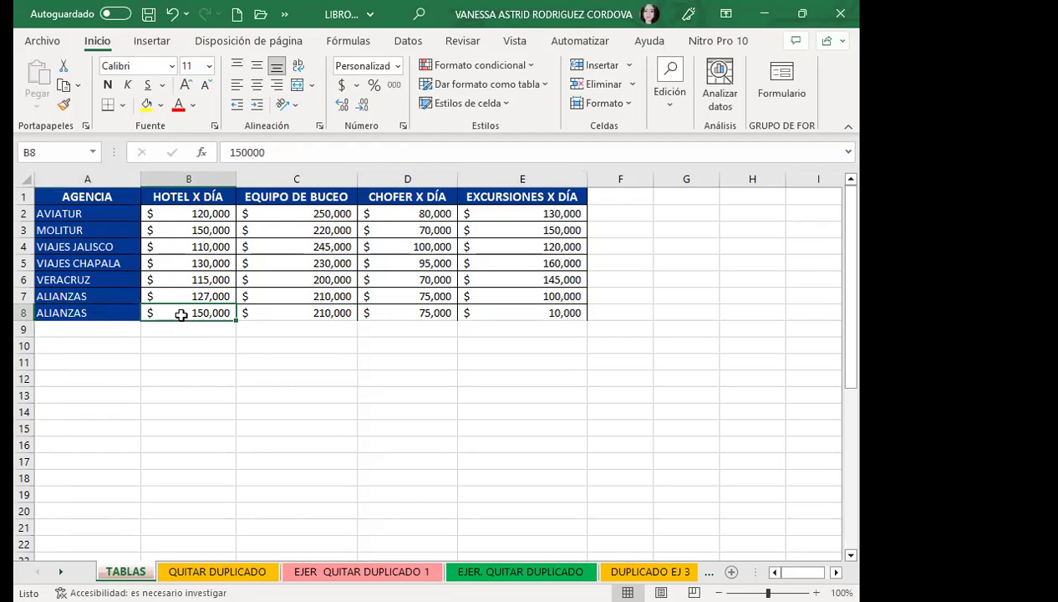
click(155, 372)
click(87, 329)
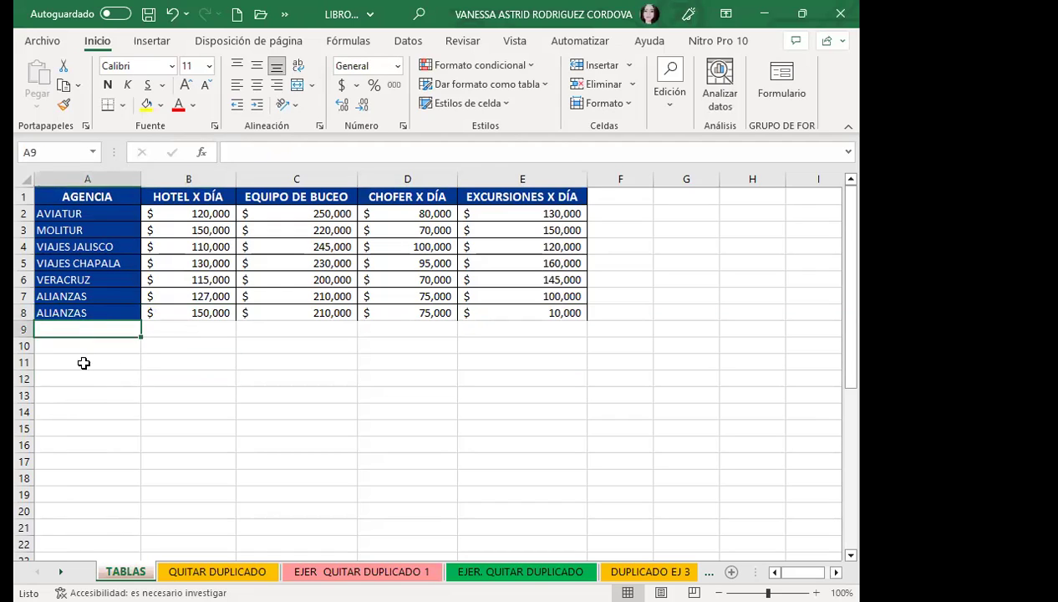
click(85, 409)
click(94, 311)
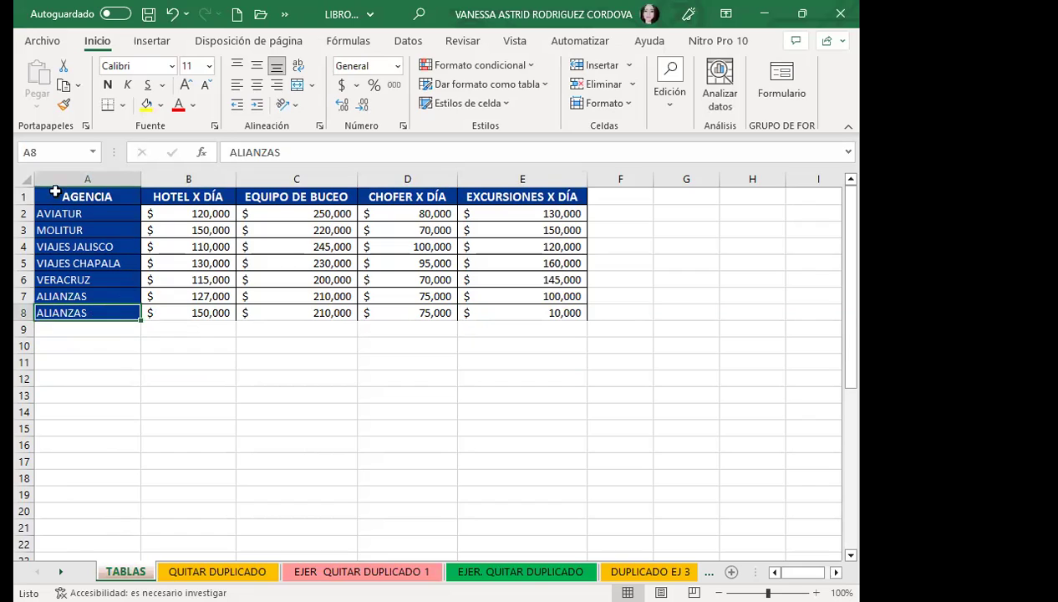
click(188, 313)
click(292, 315)
click(389, 316)
click(530, 317)
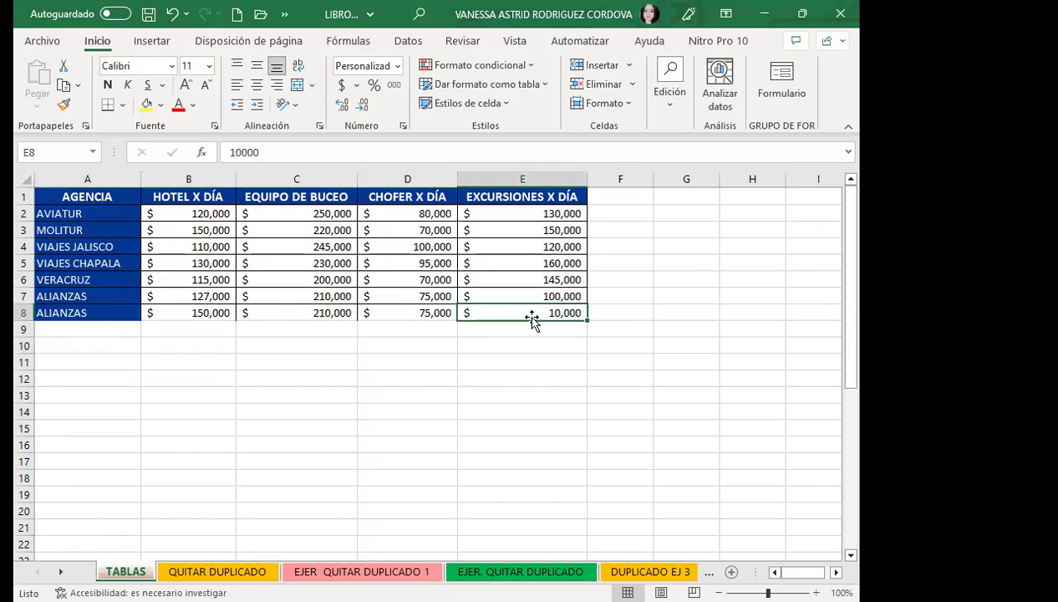
Step: Undo the E8 entry and delete the duplicate ALIANZAS row 8
key(ctrl+z)
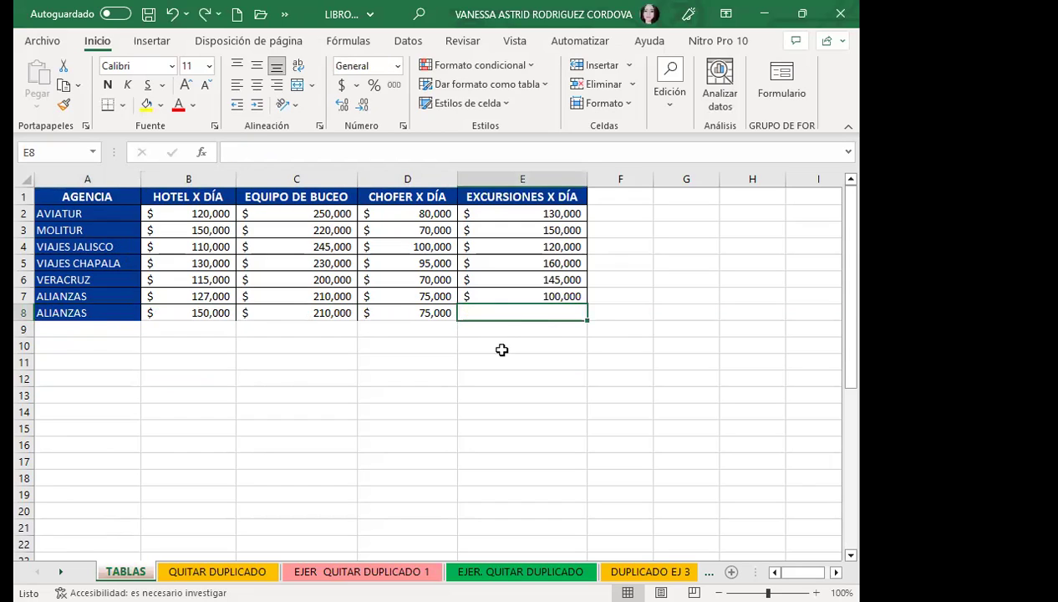
click(461, 346)
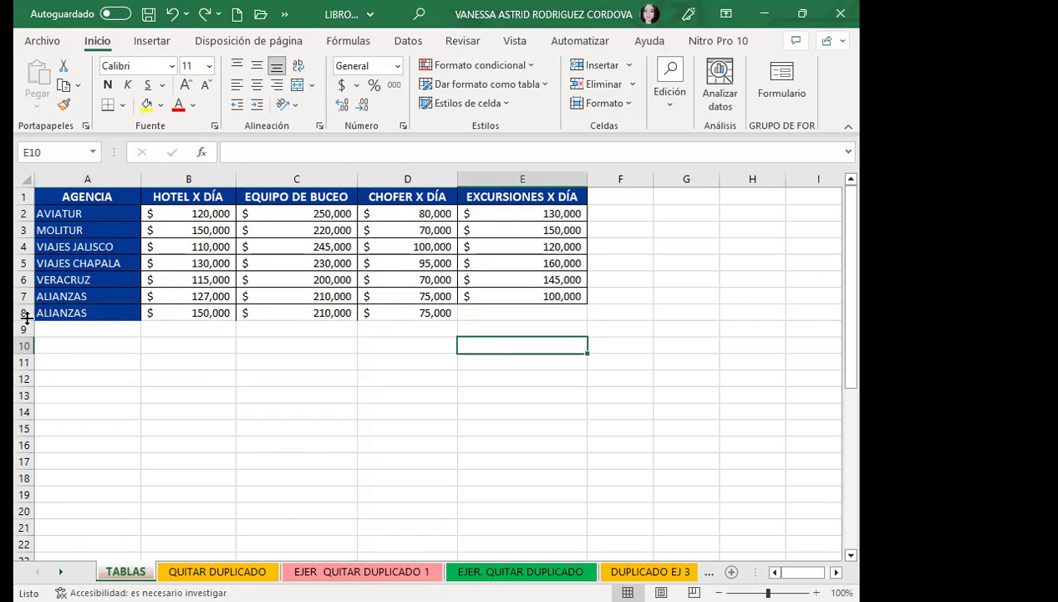
click(23, 313)
click(600, 71)
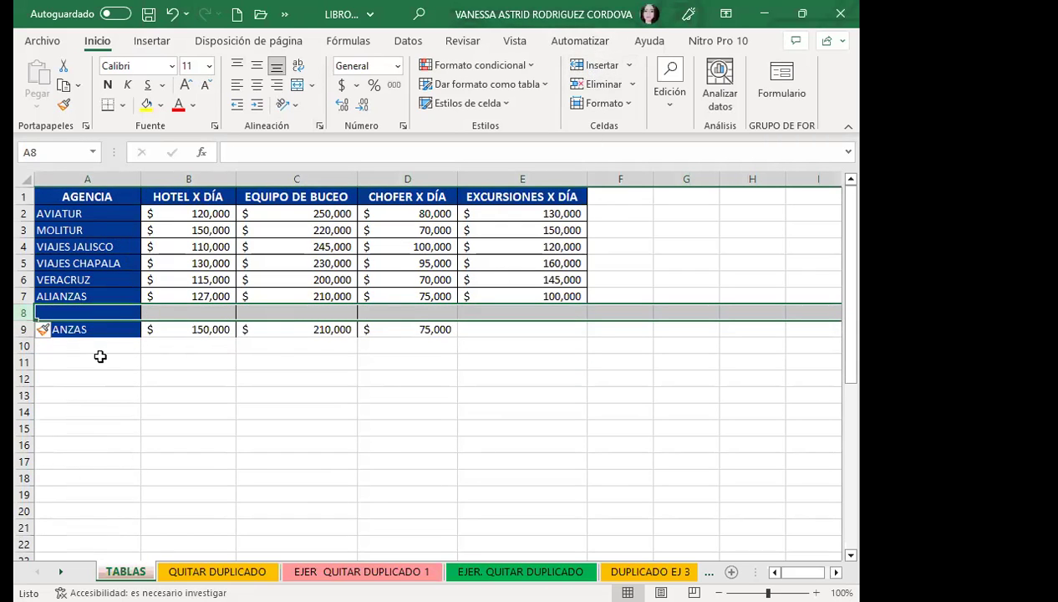
key(ctrl+z)
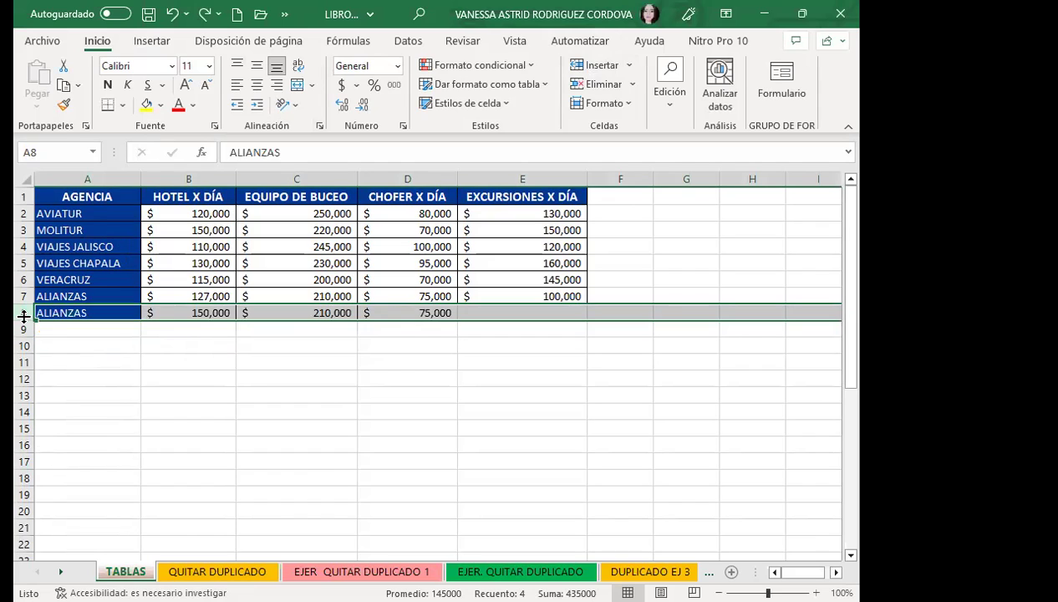
click(600, 84)
Step: Add the header TOTALES in cell F1
click(633, 196)
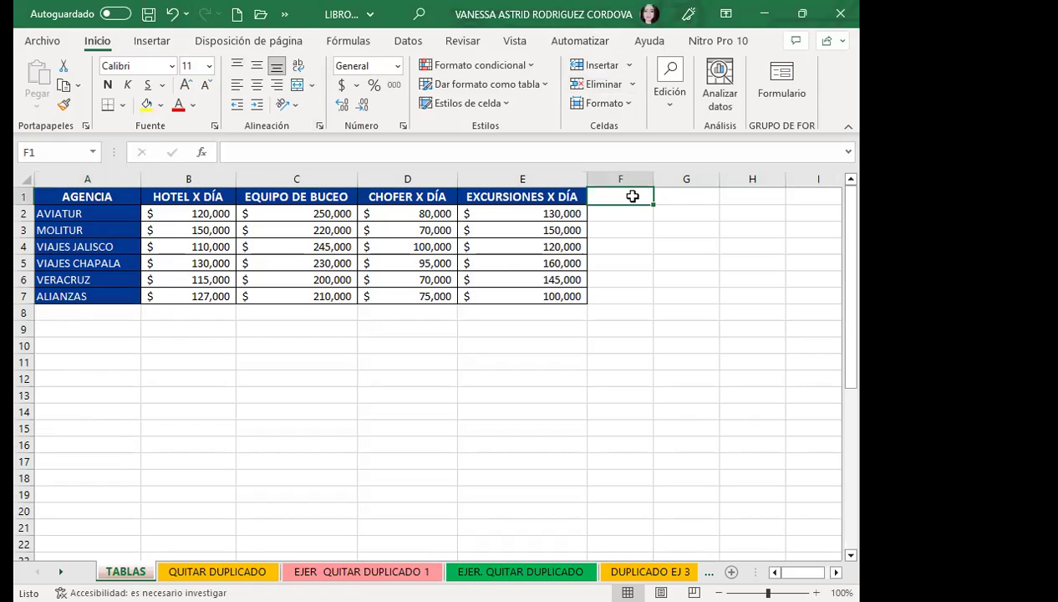
text(TOTALES)
key(Return)
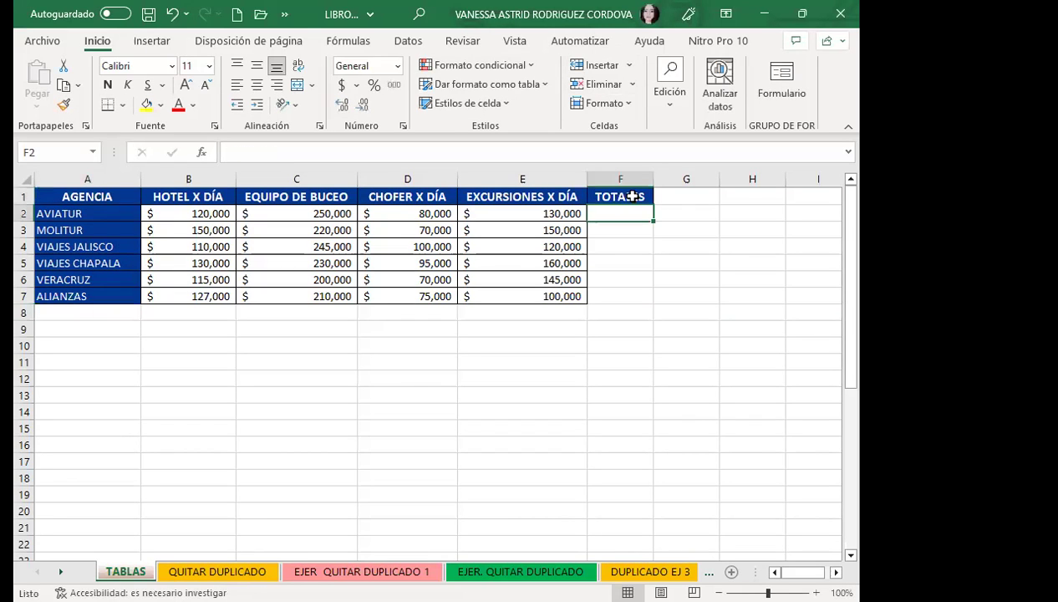
click(620, 261)
click(617, 214)
Step: Sum row 2's prices in F2 with AutoSum and fill the formula down to F7
text(=)
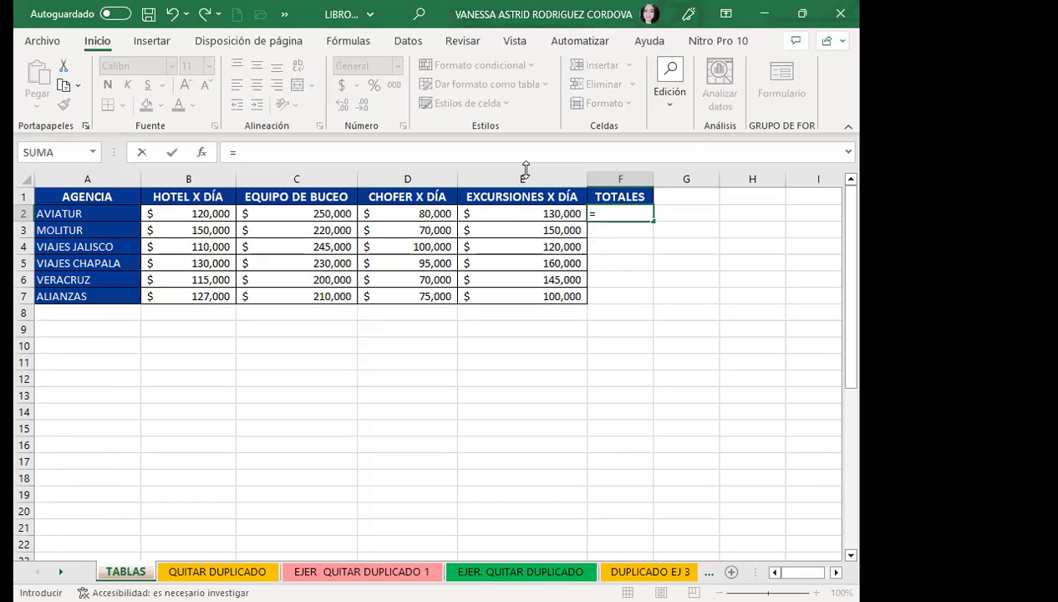
key(BackSpace)
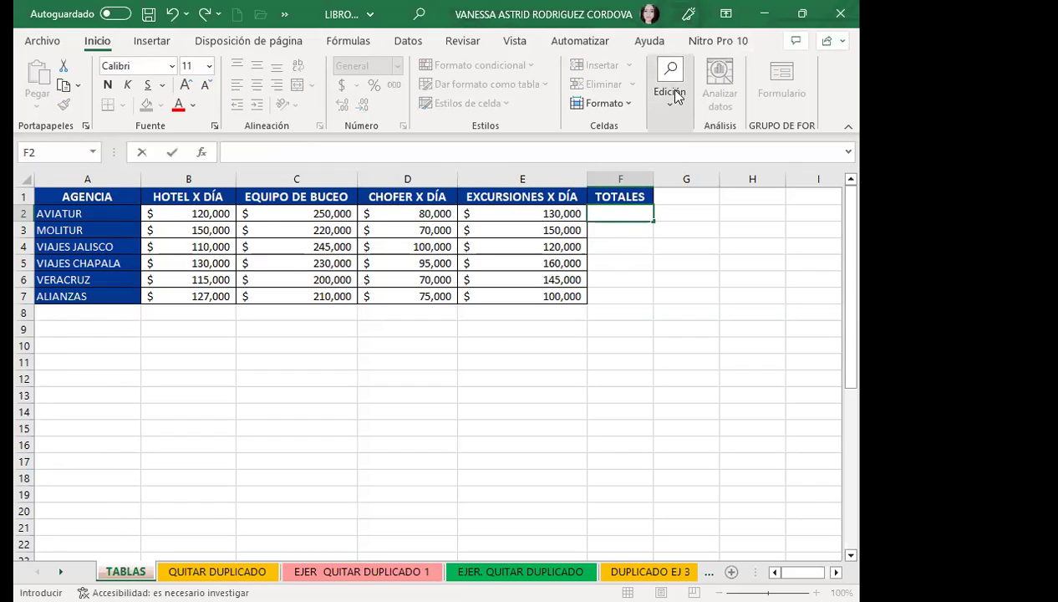
click(665, 105)
click(663, 100)
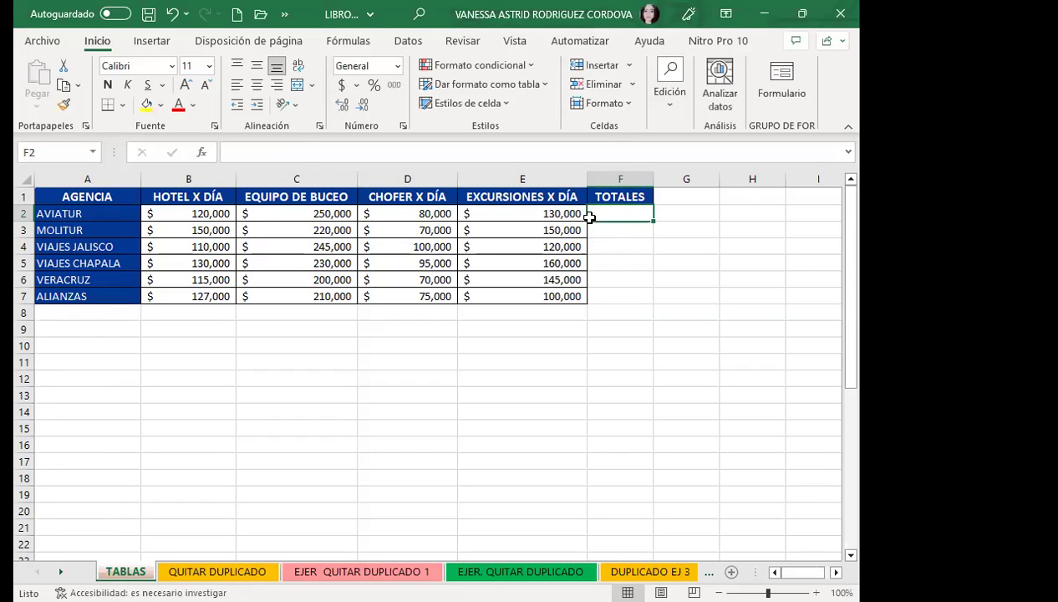
click(670, 100)
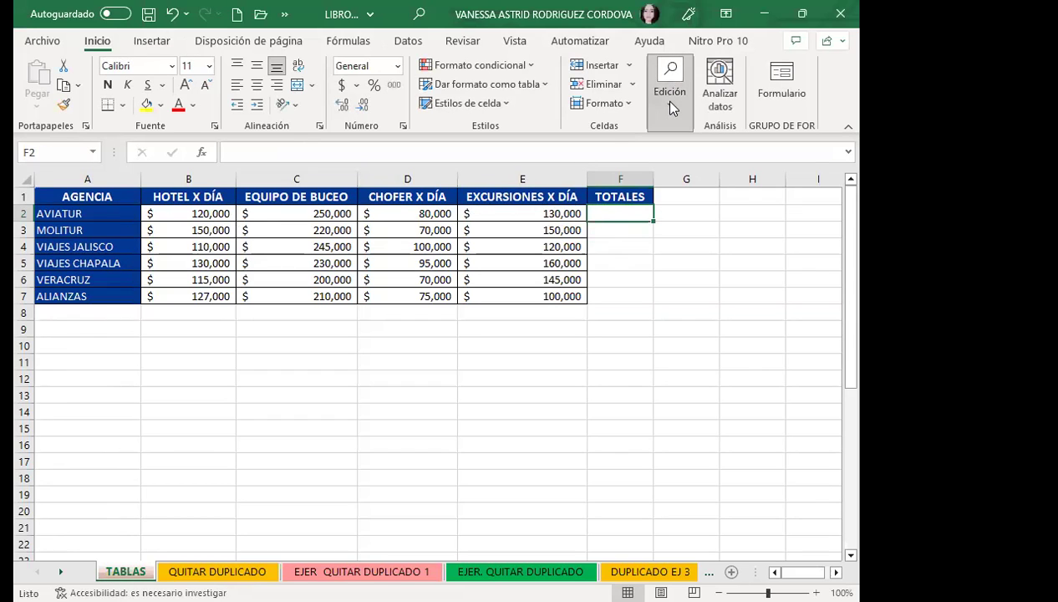
click(693, 145)
key(Return)
click(620, 313)
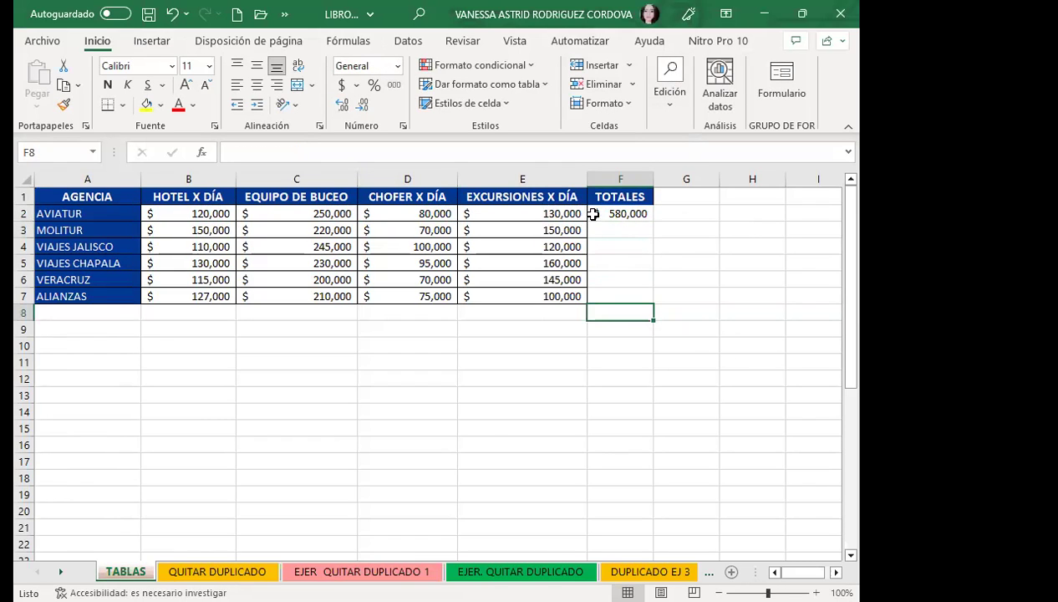
click(635, 214)
drag(653, 220, 653, 310)
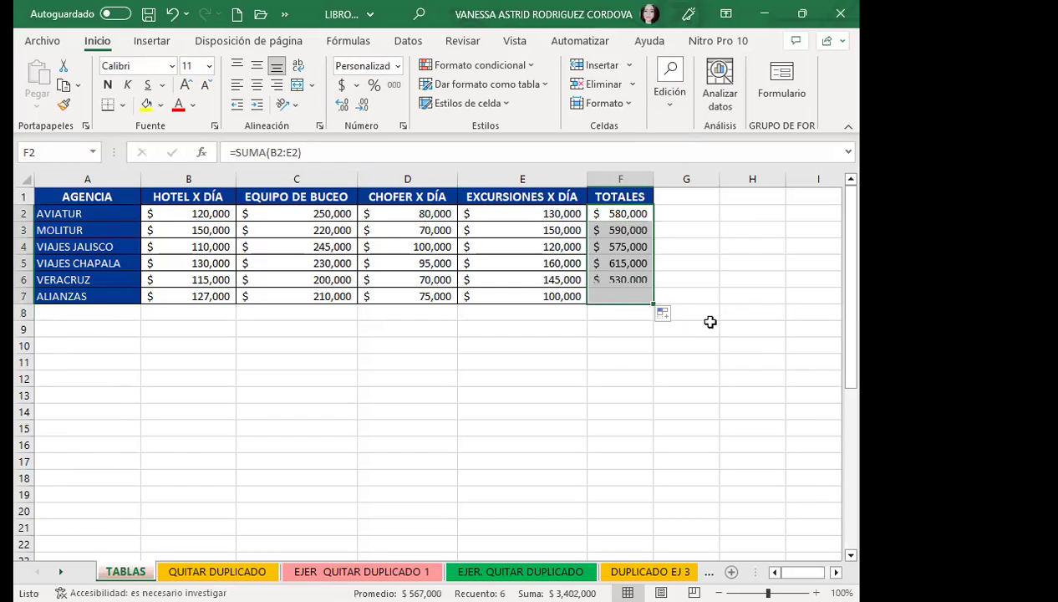
click(644, 411)
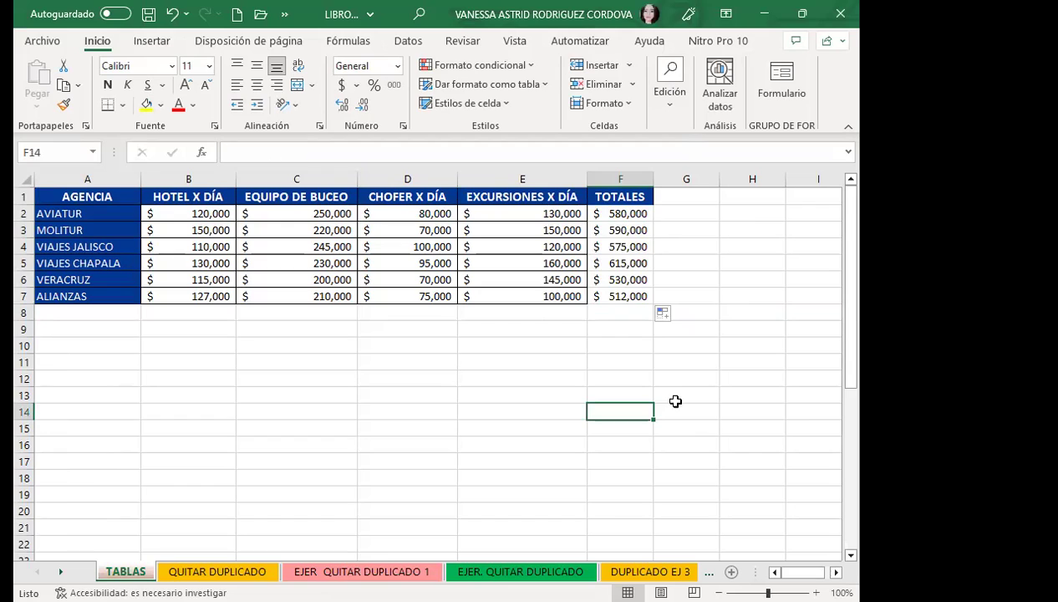
Step: Check the SUMA formulas in F2, F3, F4 and F6 against the prices
click(636, 284)
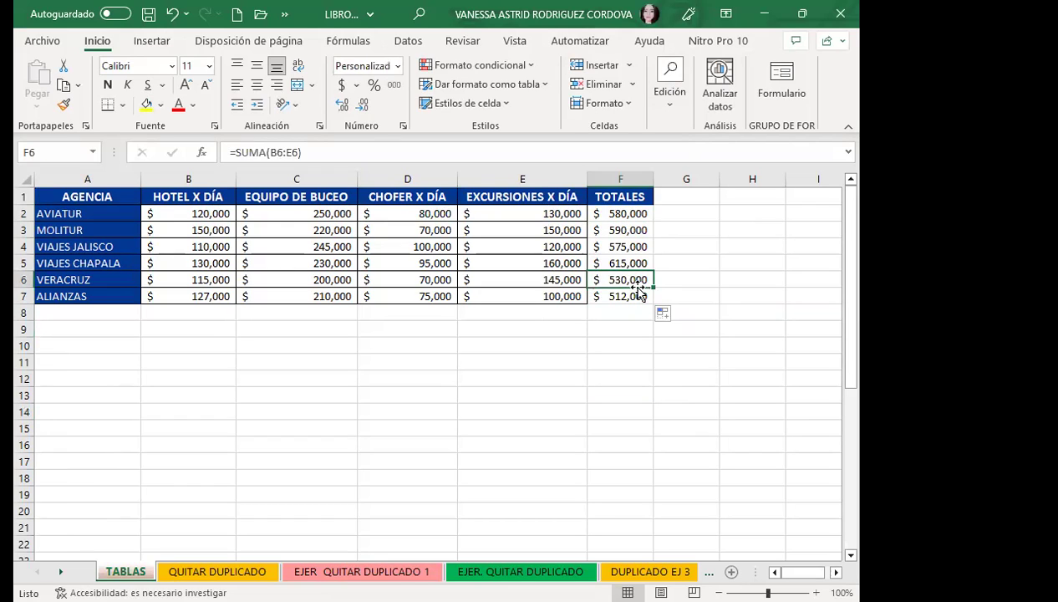
click(538, 282)
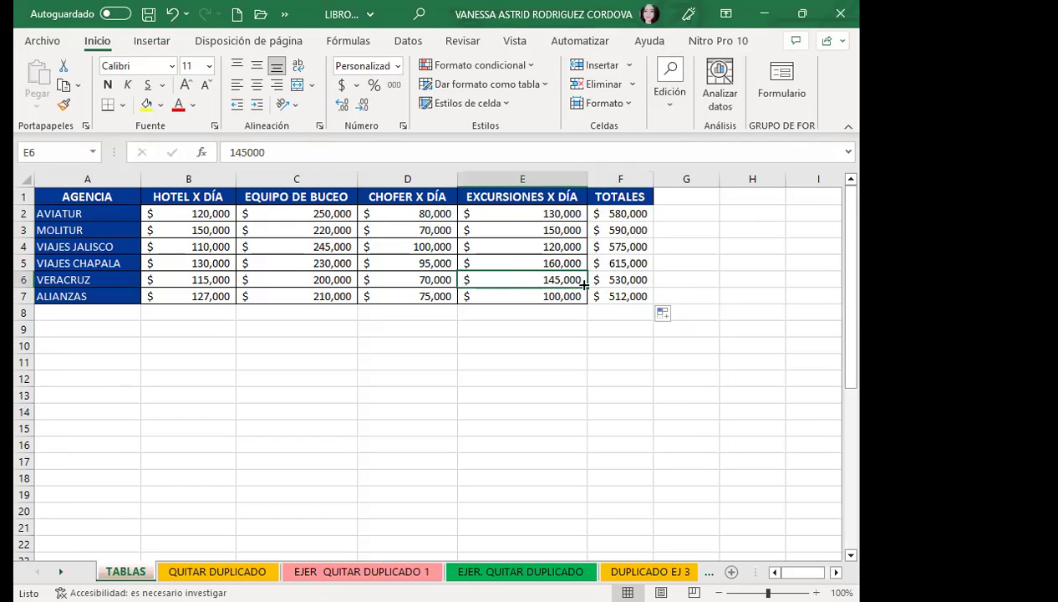
click(622, 273)
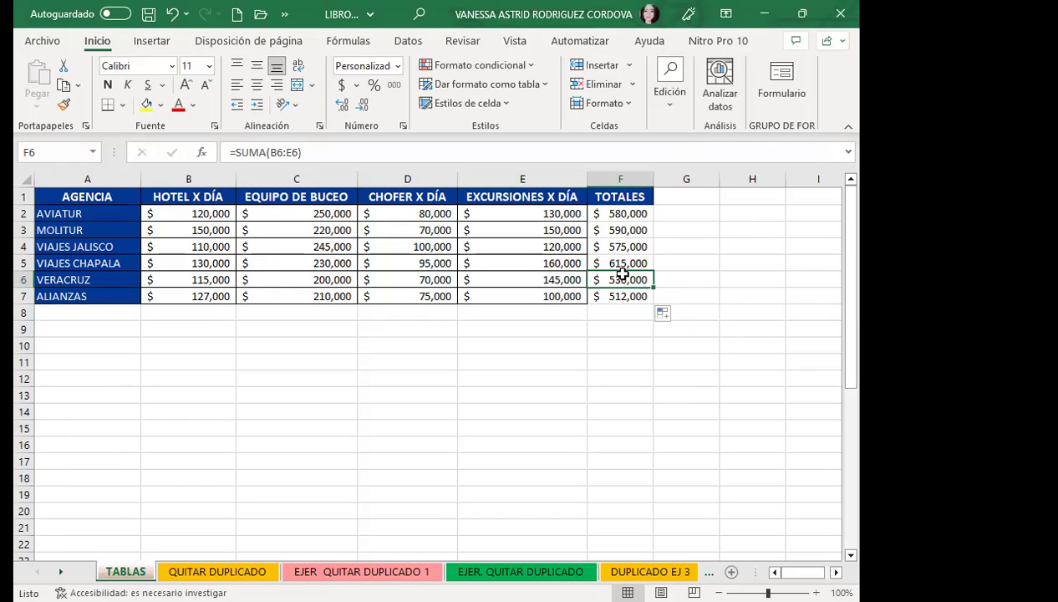
click(633, 230)
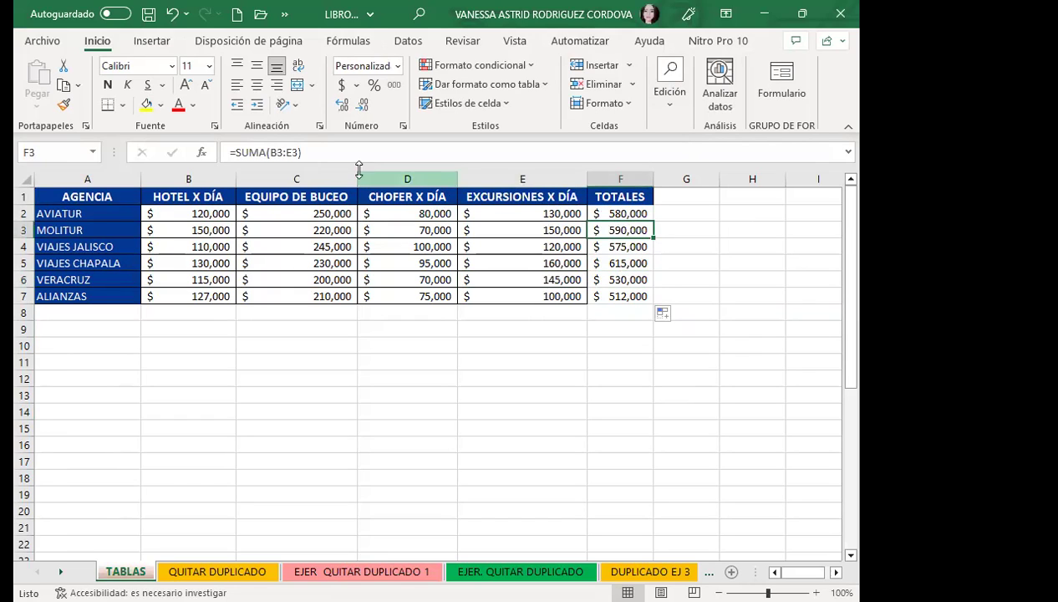
click(608, 214)
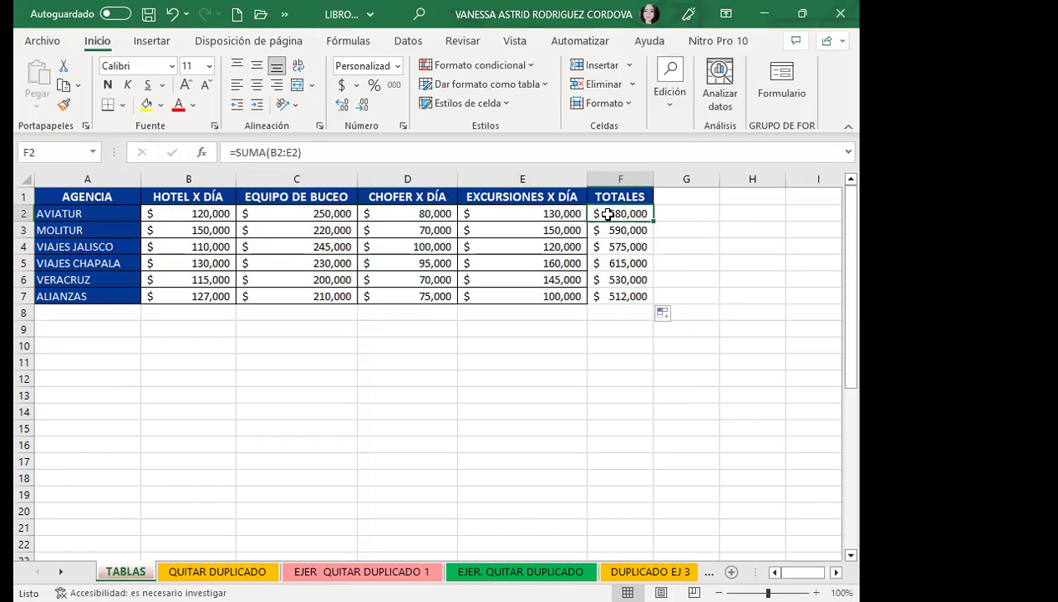
click(612, 248)
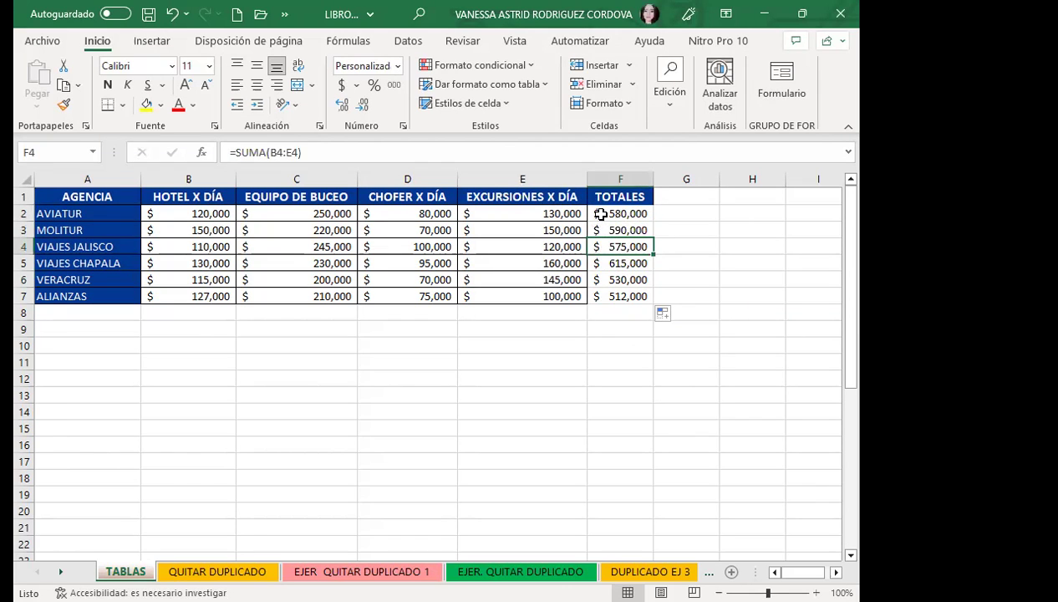
click(601, 214)
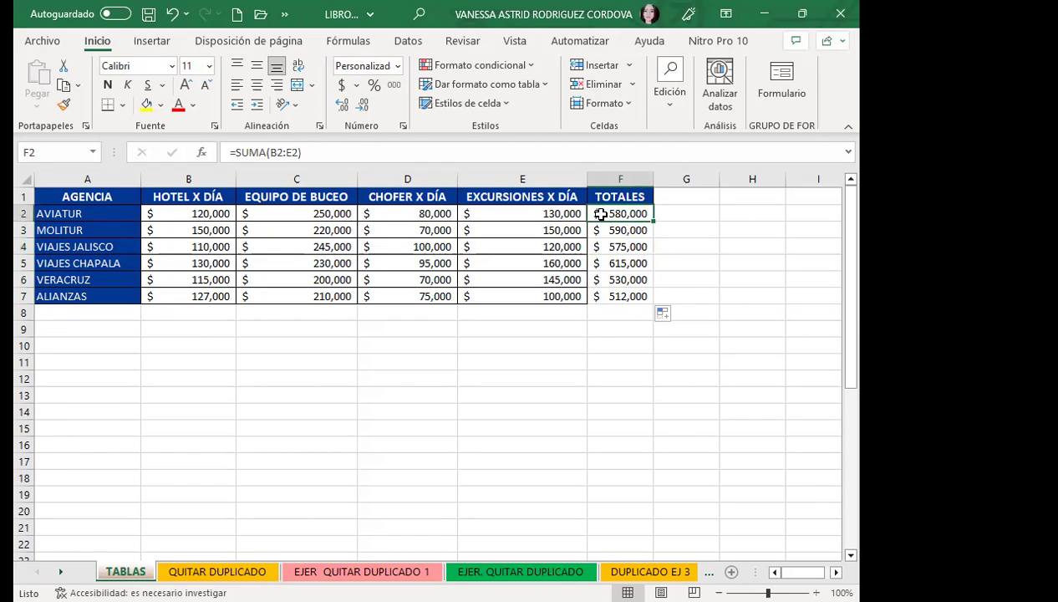
Step: Clear the totals in F2:F7
click(552, 195)
click(618, 198)
drag(616, 215, 621, 295)
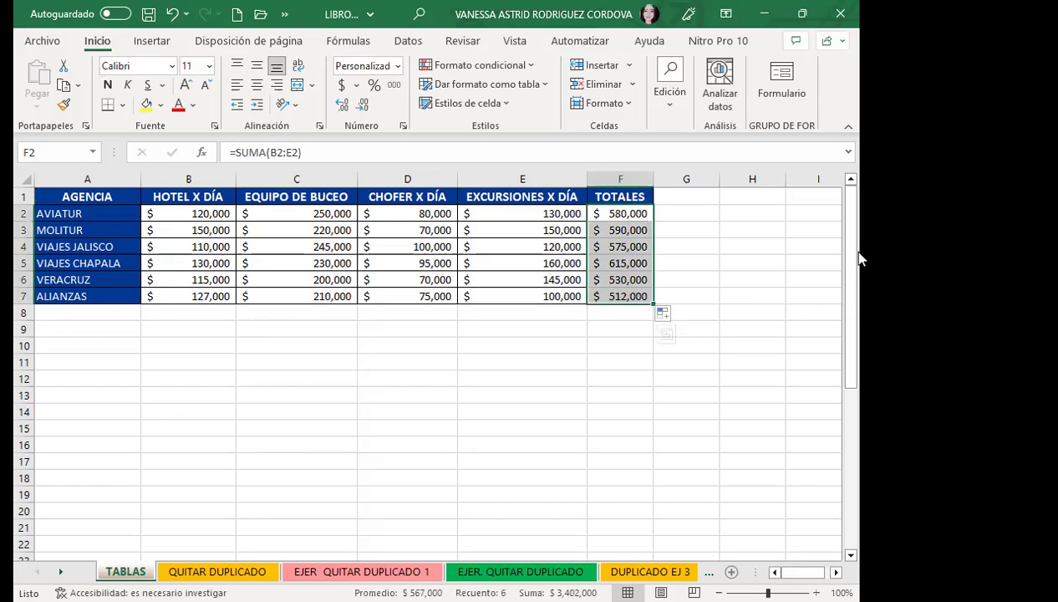
key(Delete)
Step: Delete the TOTALES column F, then select the price table A1:E7
click(626, 176)
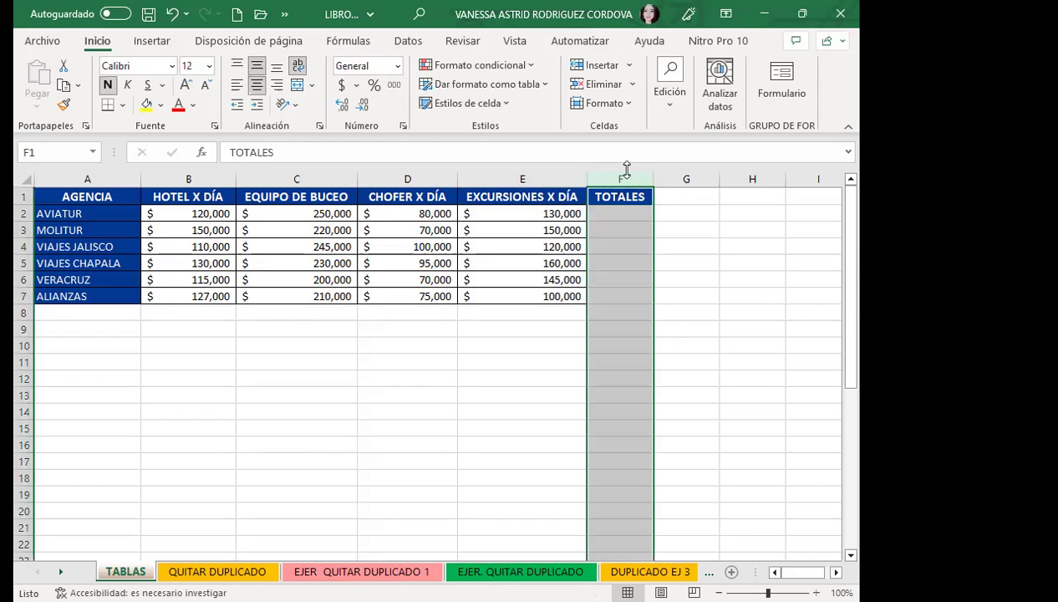
click(595, 83)
click(334, 281)
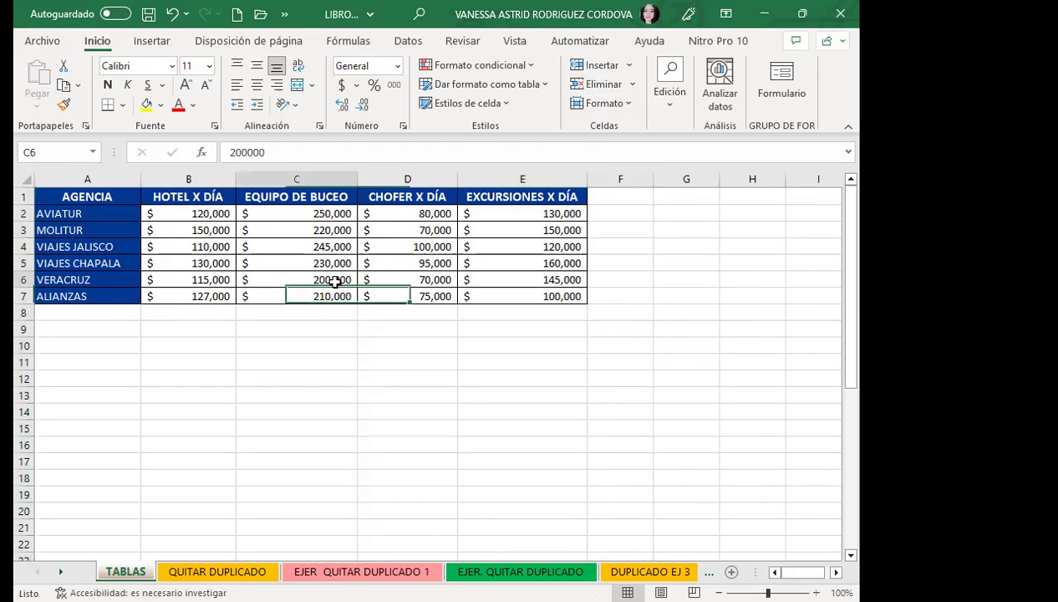
drag(192, 296, 139, 256)
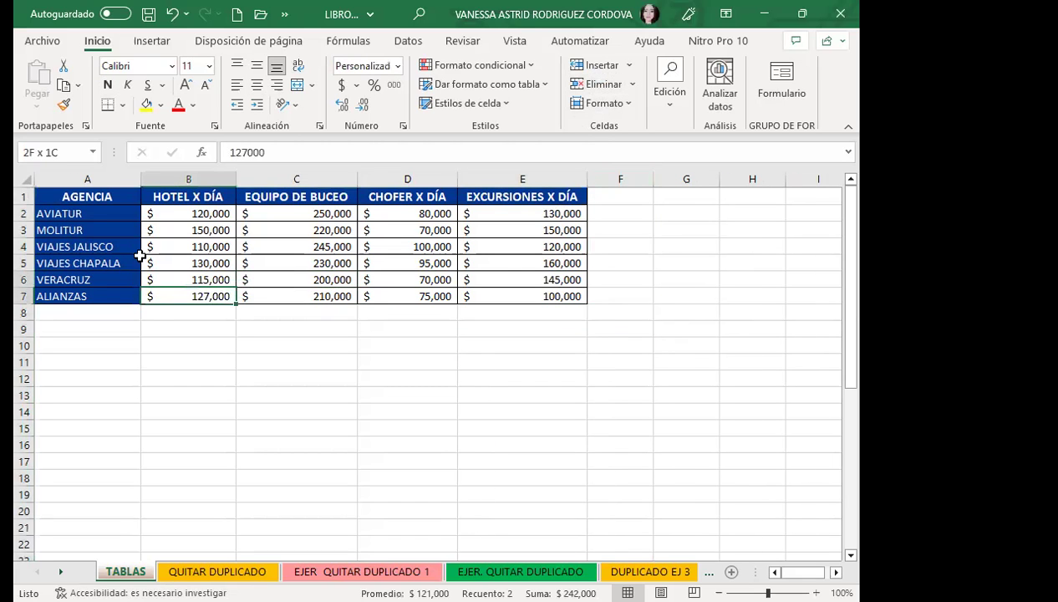
drag(87, 197, 526, 295)
click(277, 267)
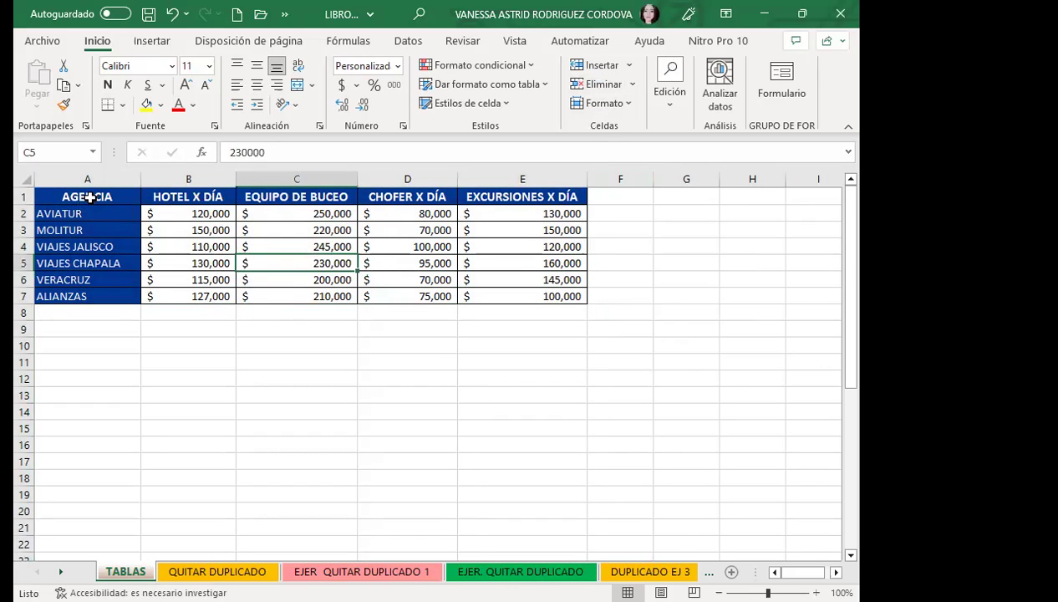
drag(90, 198, 538, 294)
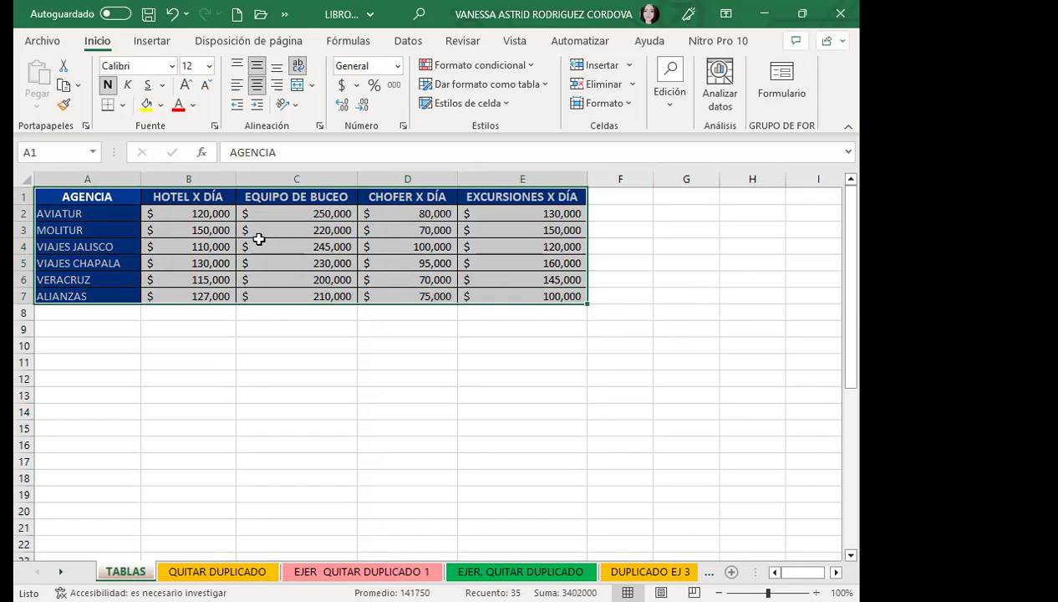
Step: Open the Tablas dropdown on the Insertar ribbon
click(155, 42)
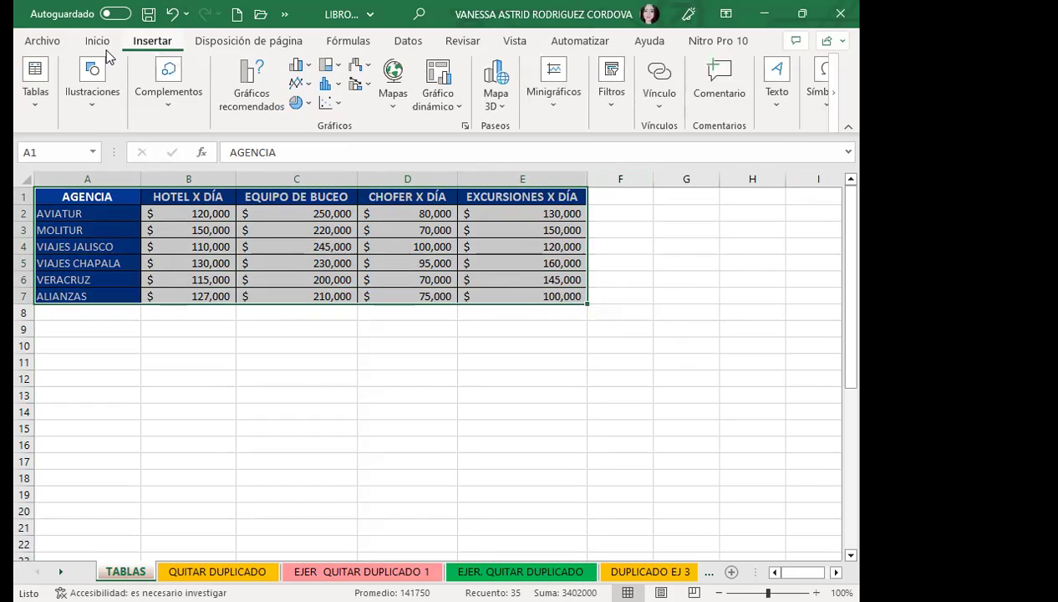
click(33, 99)
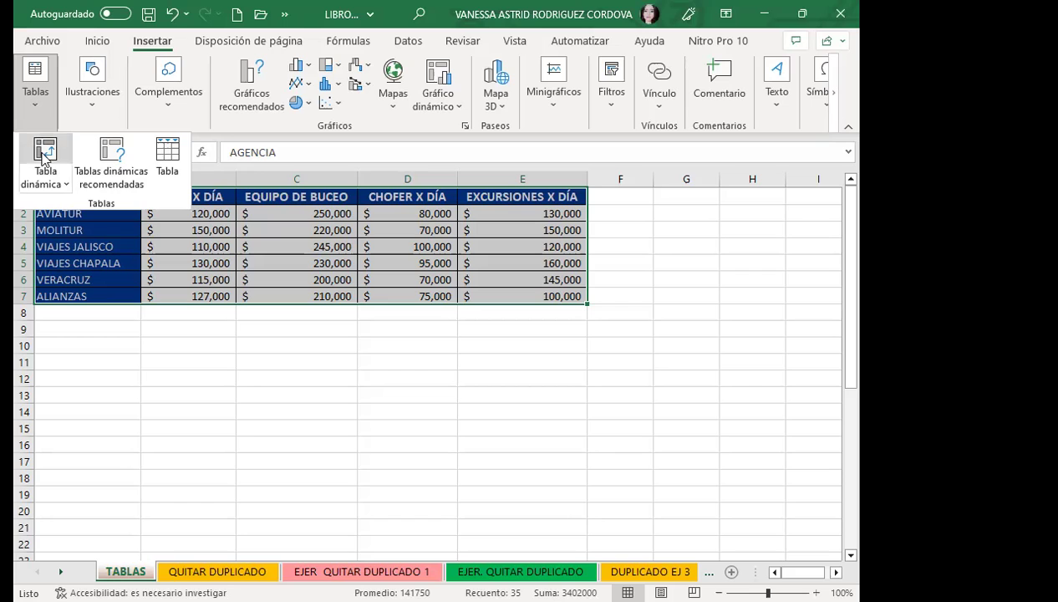
Step: Choose Tabla to bring up Crear tabla for $A$1:$E$7 with headers
click(167, 159)
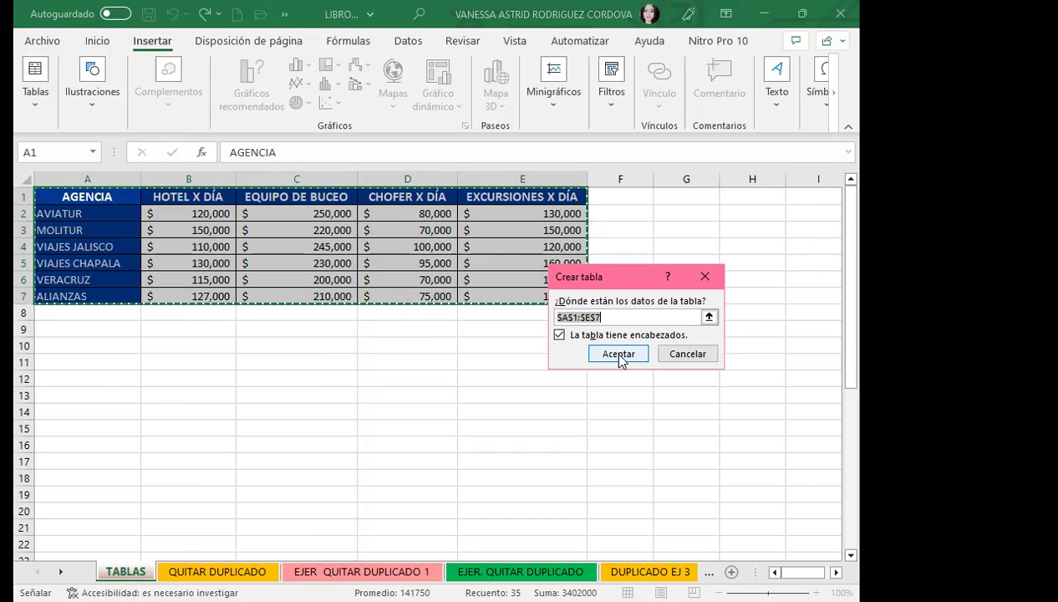
Step: Confirm Crear tabla to turn A1:E7 into Tabla1, then select the prices B2:E6
click(618, 354)
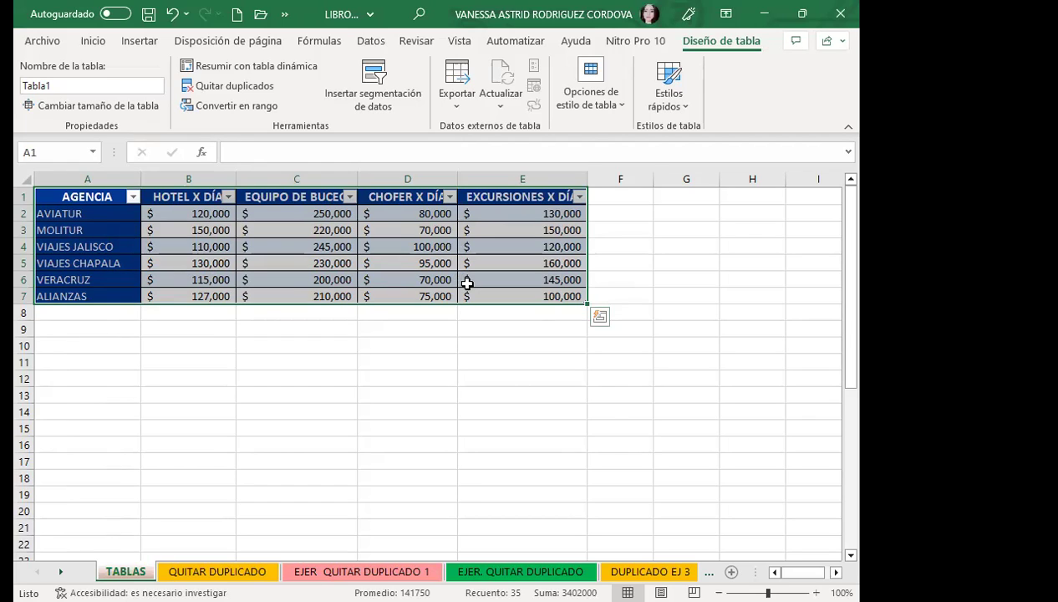
click(305, 264)
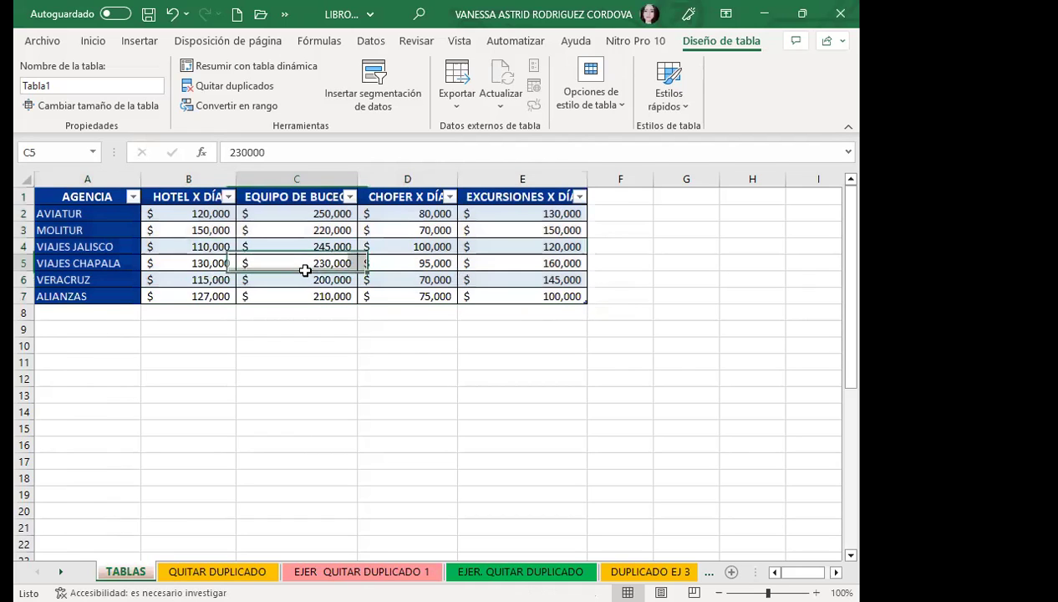
drag(189, 214, 536, 277)
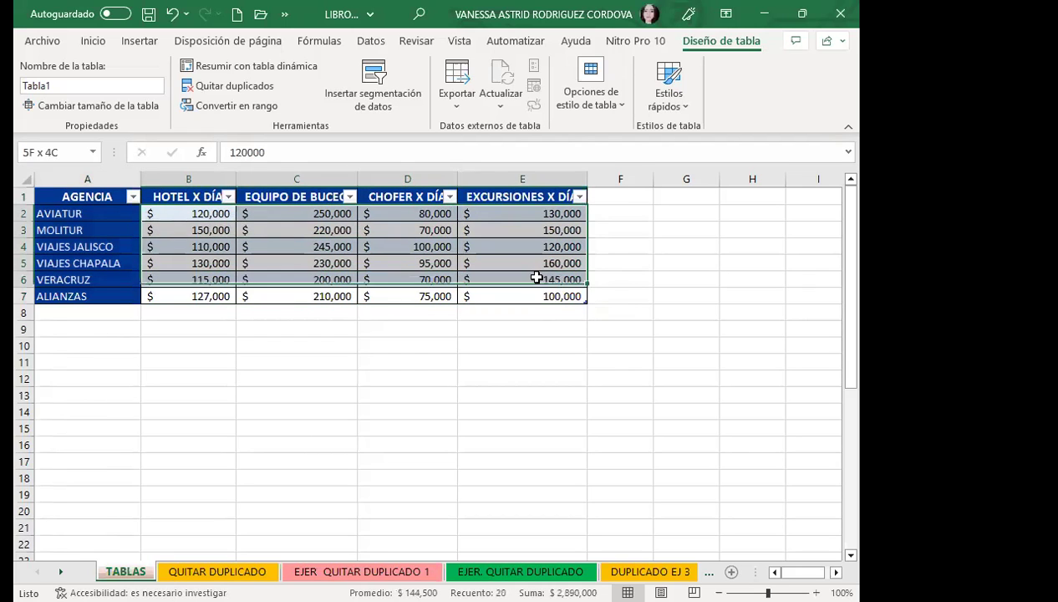
click(255, 260)
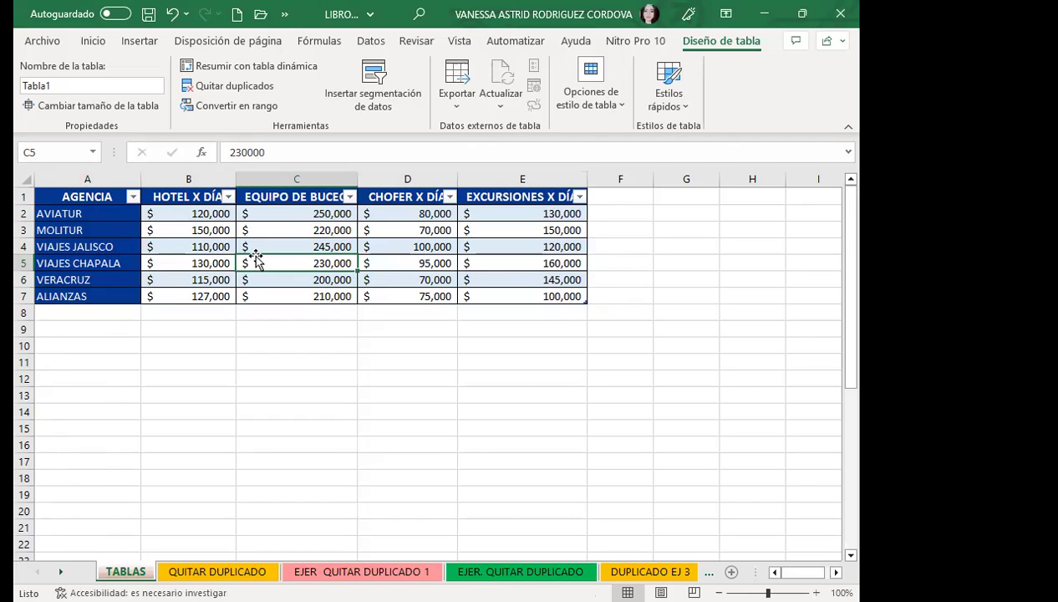
click(193, 255)
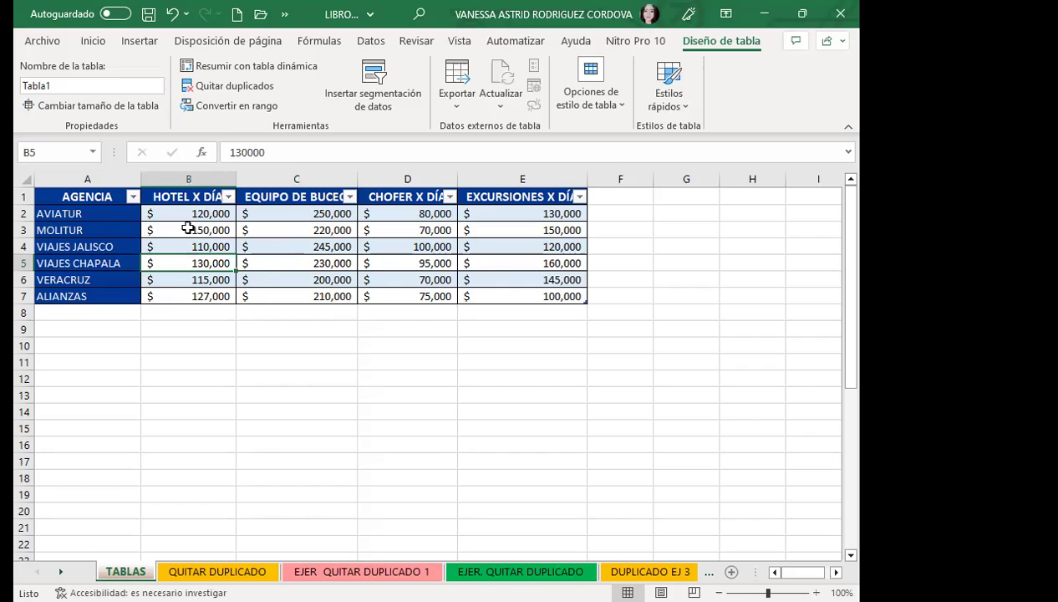
click(215, 216)
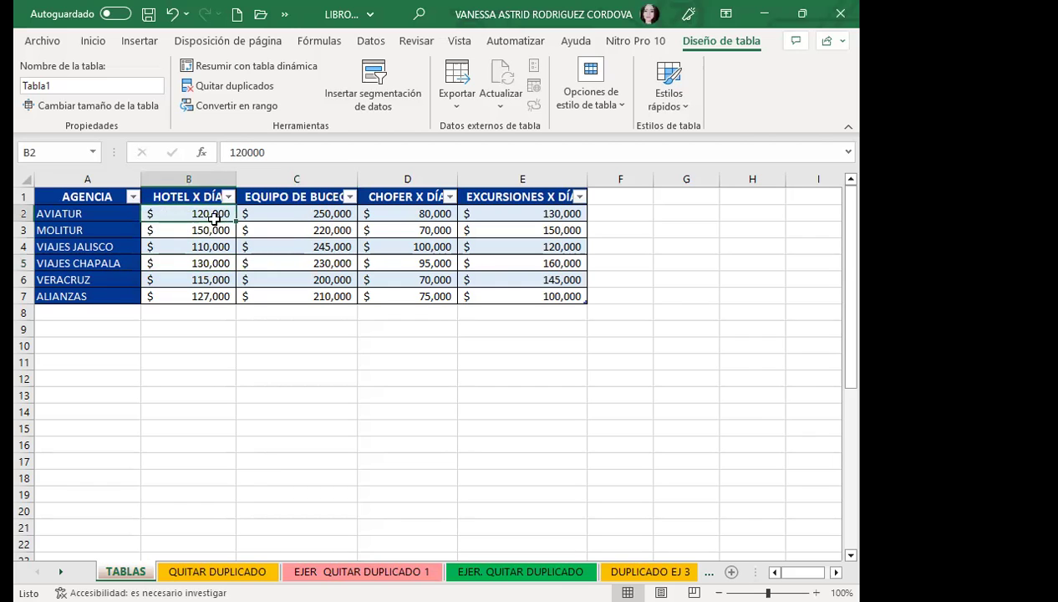
drag(215, 216, 515, 288)
Step: Move down to the plain data copy and select cell C27
scroll(374, 370, down, 4)
scroll(286, 401, down, 3)
scroll(264, 331, up, 2)
click(269, 349)
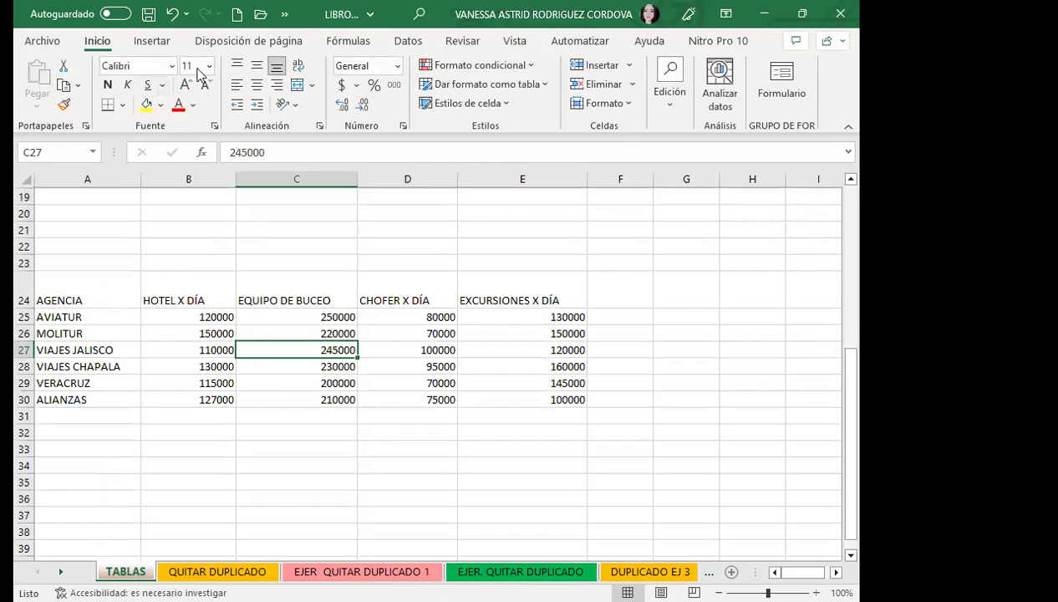
Step: Format the plain copy A24:E30 as a table through Insertar > Tabla
click(153, 41)
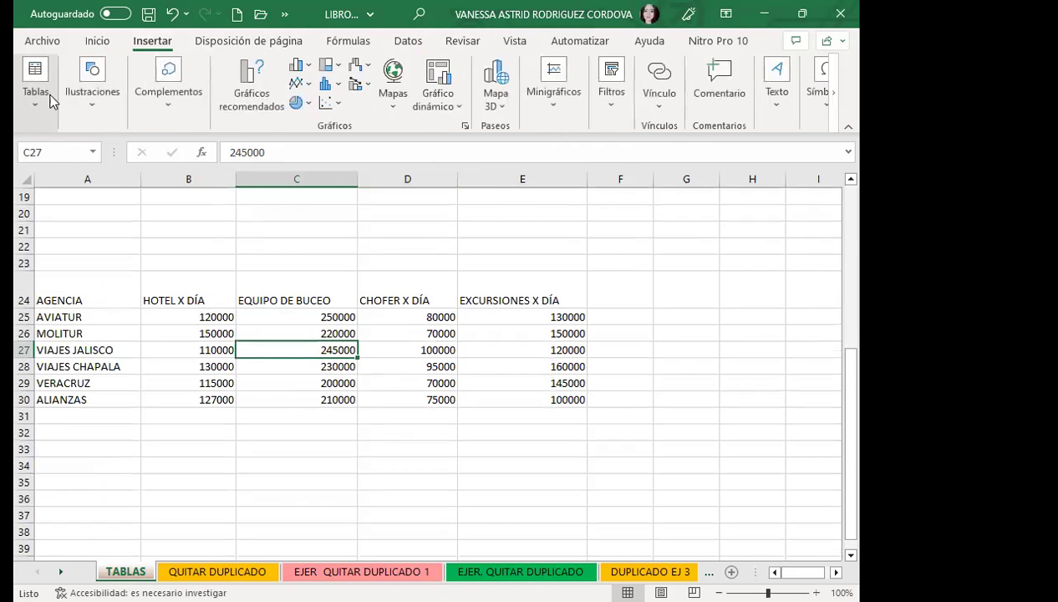
click(35, 80)
click(173, 160)
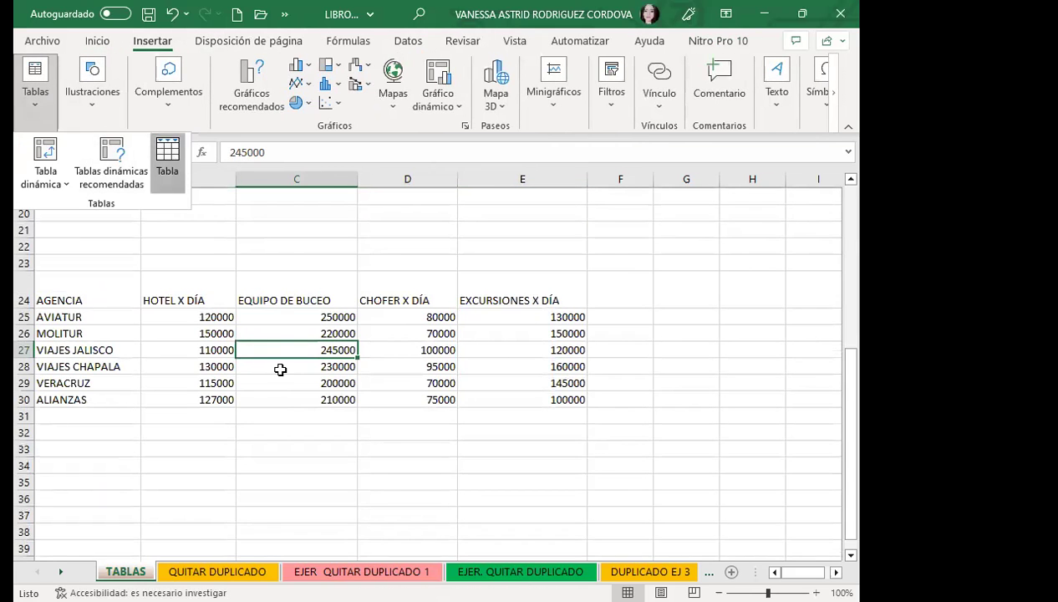
click(618, 352)
click(301, 366)
Step: Inspect cells B27 and C27 in the new Tabla2
scroll(316, 342, up, 6)
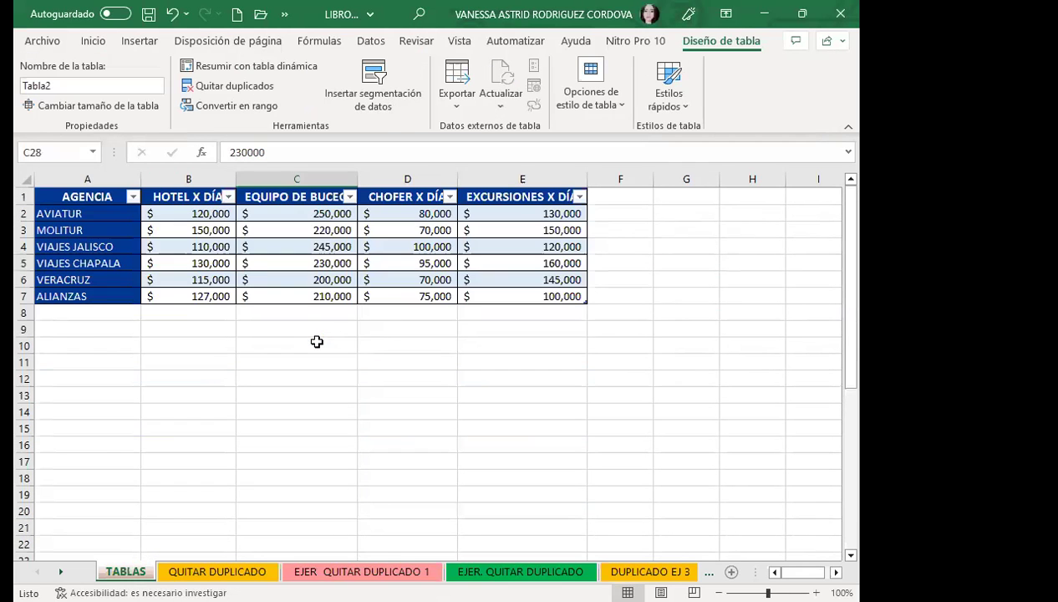
scroll(292, 334, down, 2)
scroll(251, 401, down, 2)
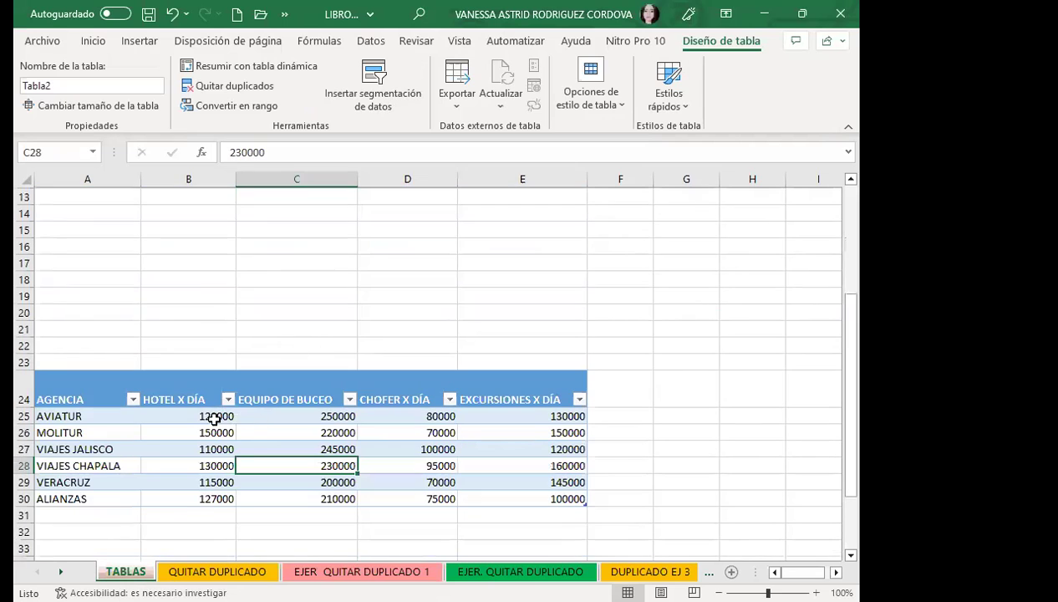
click(147, 443)
click(264, 449)
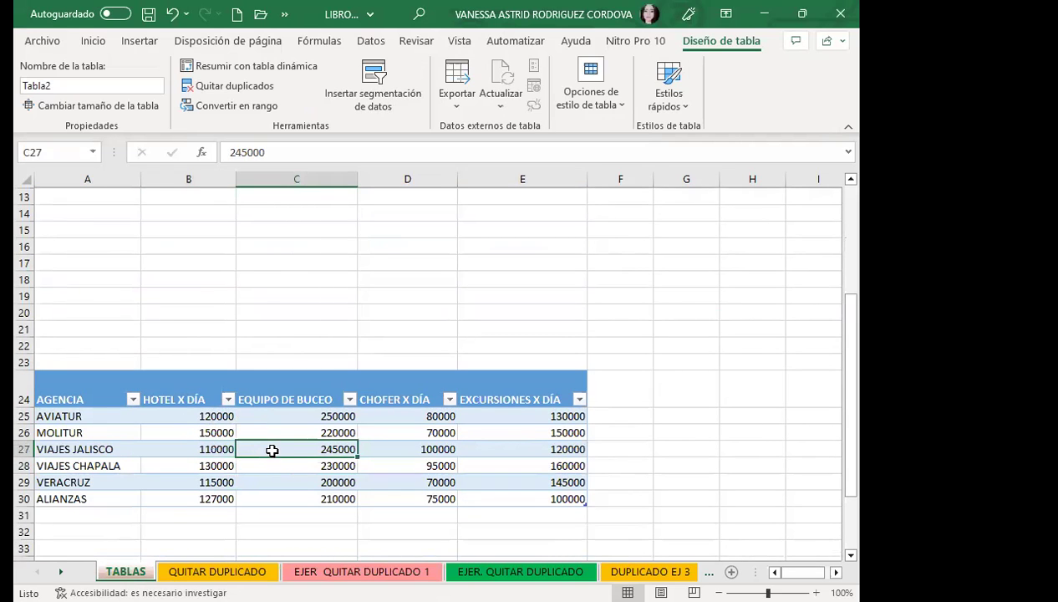
scroll(284, 393, down, 4)
scroll(298, 401, up, 4)
scroll(185, 416, down, 2)
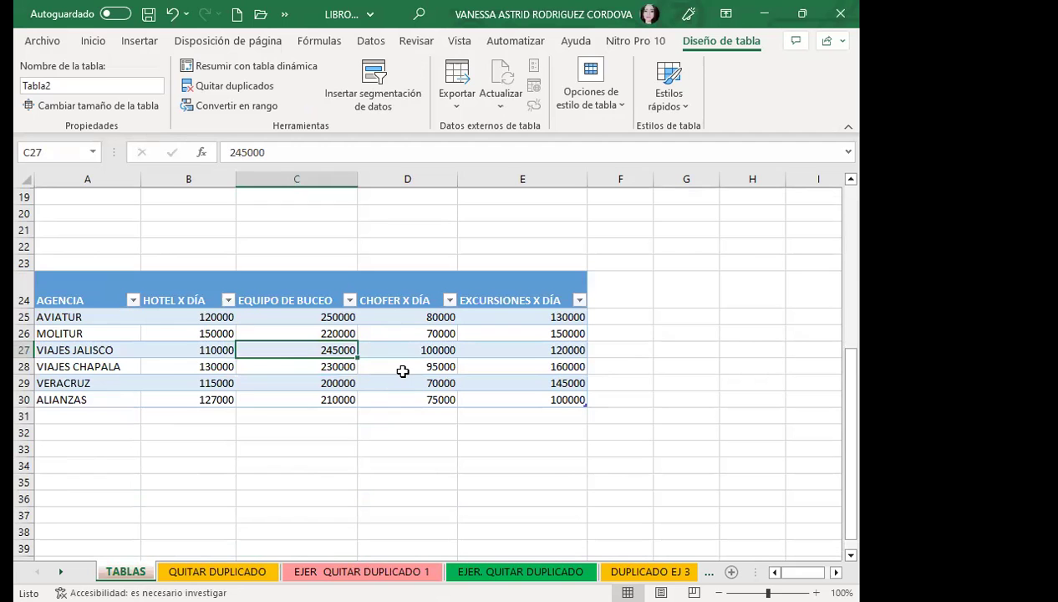
Step: Undo twice to return to the styled agency table in rows 1–7
key(ctrl+z)
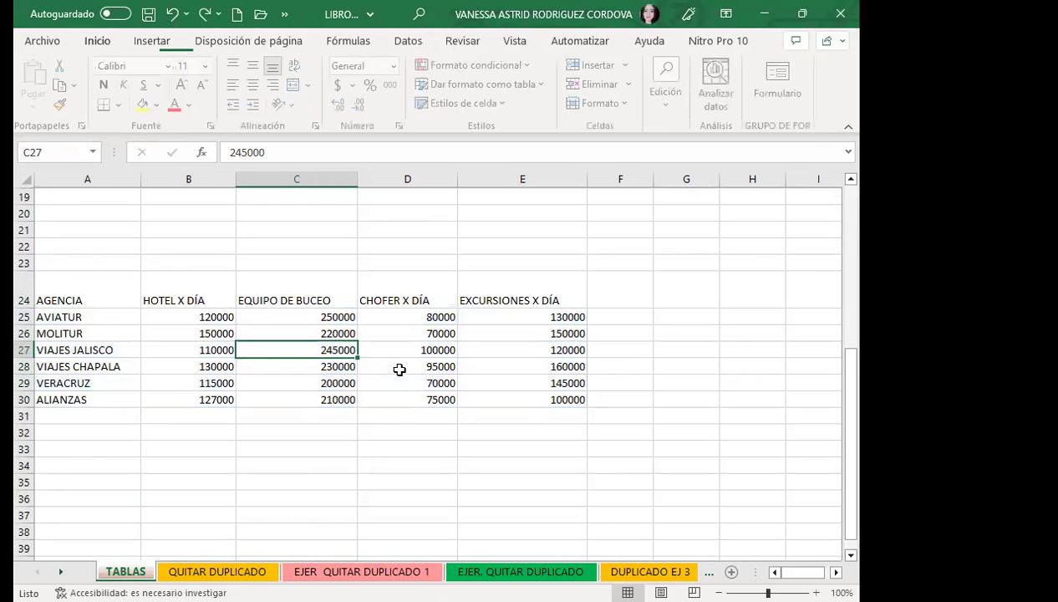
key(ctrl+z)
click(284, 247)
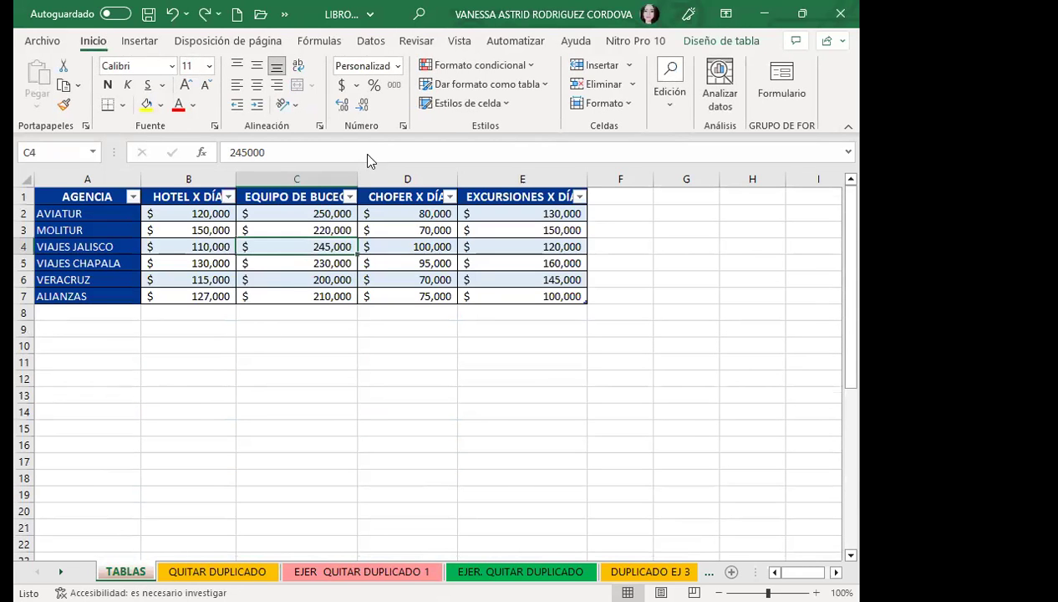
Step: Hide the table's header filter buttons with Ctrl+Shift+L so full titles show
click(136, 41)
click(35, 92)
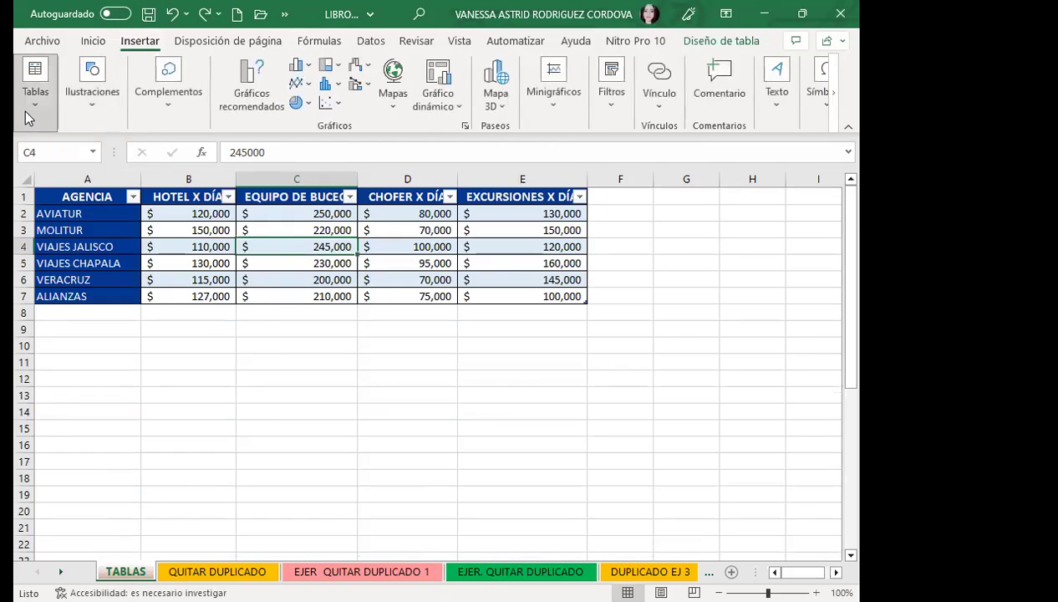
click(270, 278)
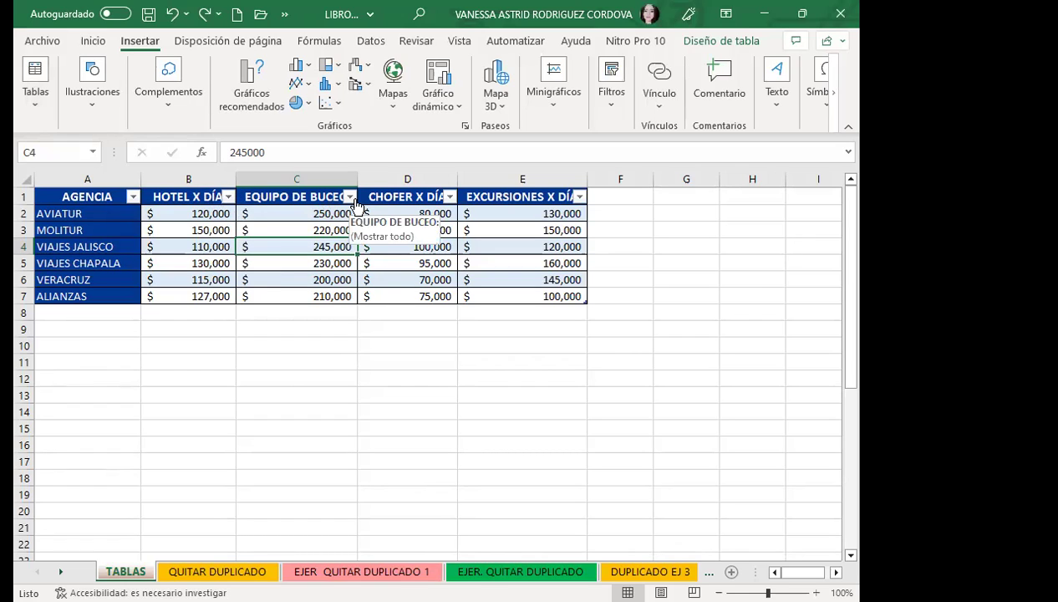
key(ctrl+shift+l)
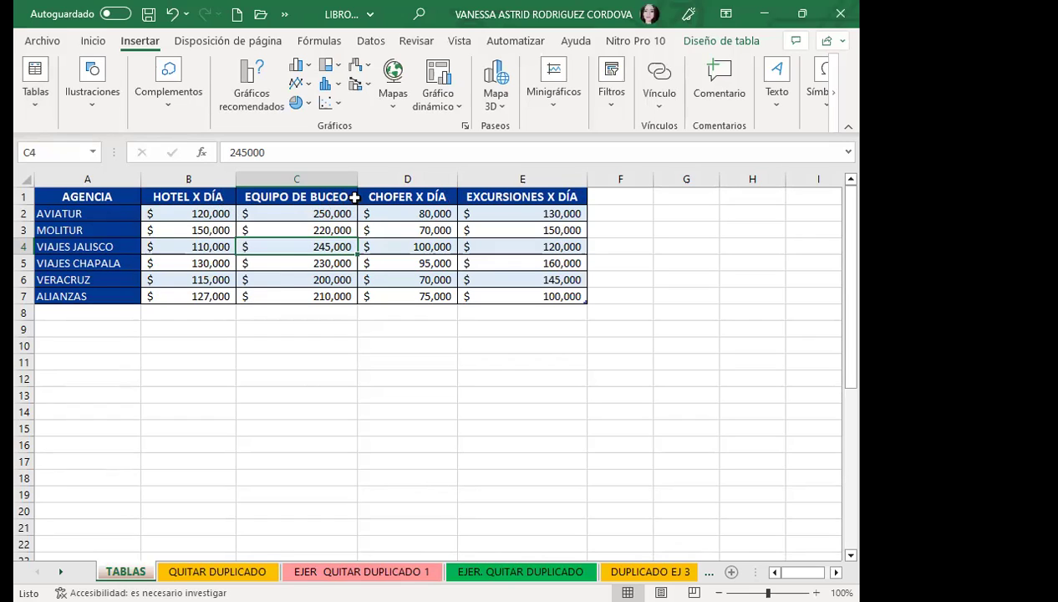
click(278, 280)
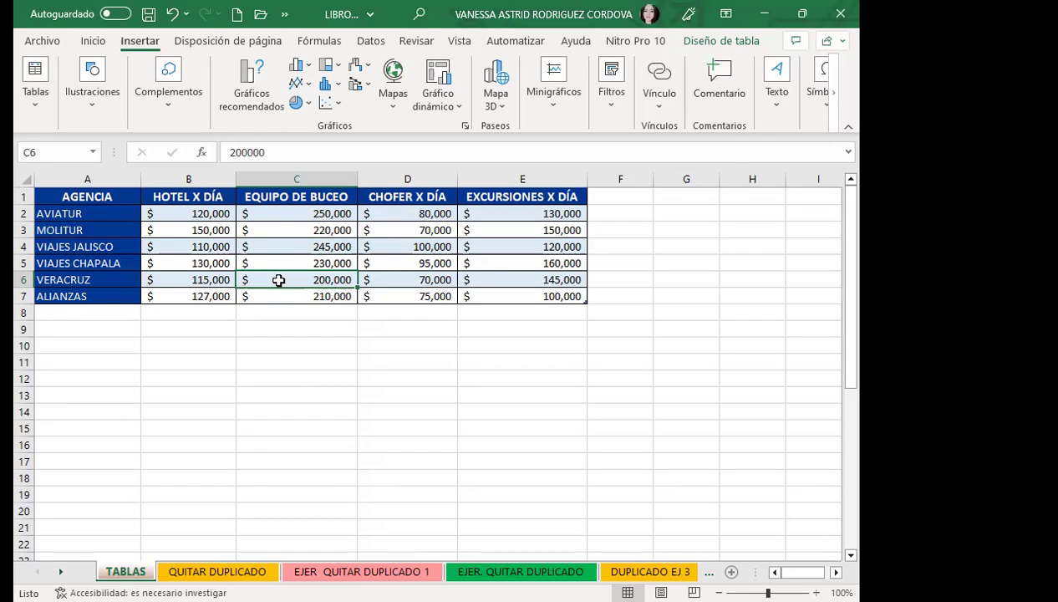
click(276, 297)
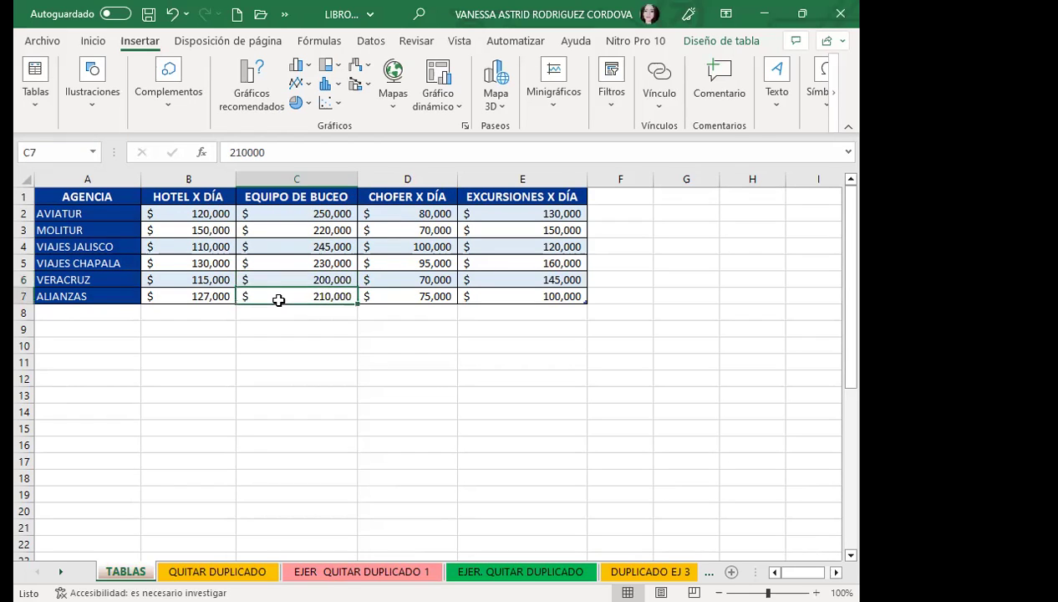
click(530, 291)
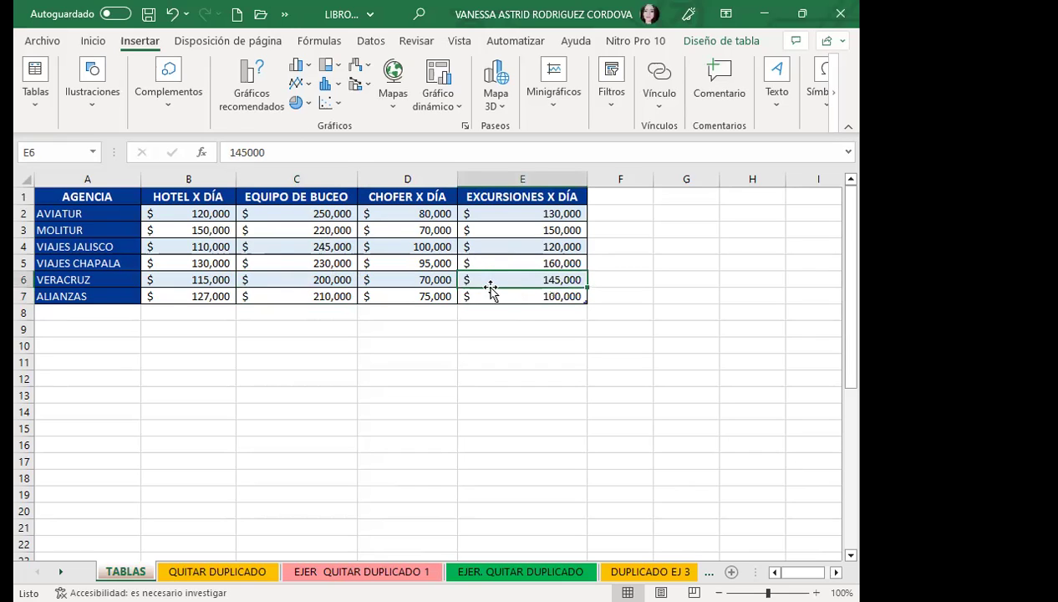
drag(473, 286, 461, 297)
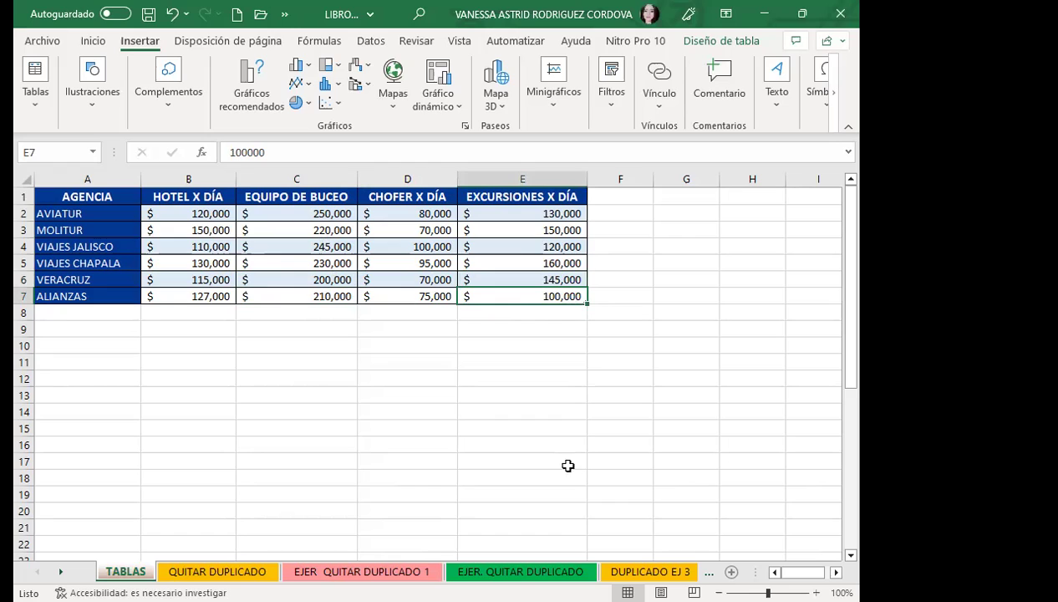
click(305, 294)
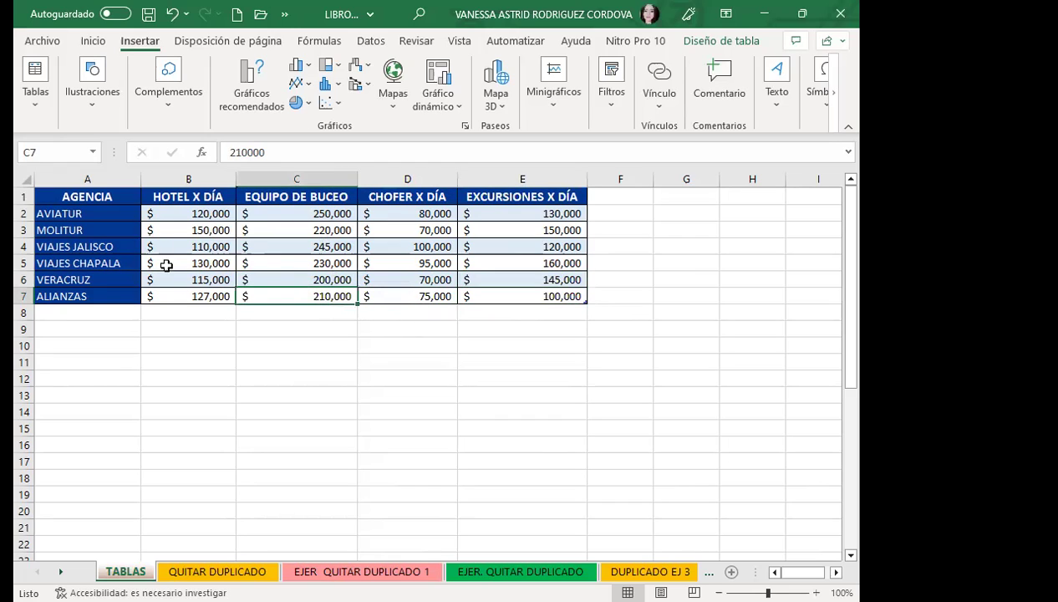
click(179, 296)
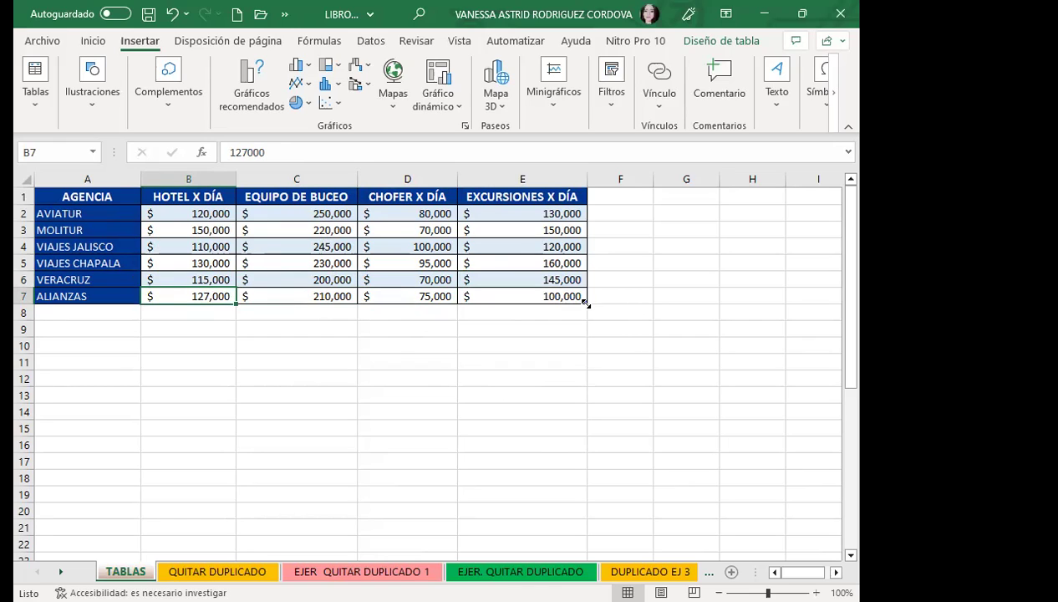
Step: Drag the table's resize handle from row 7 to row 11, adding four blank banded rows
drag(586, 305, 588, 372)
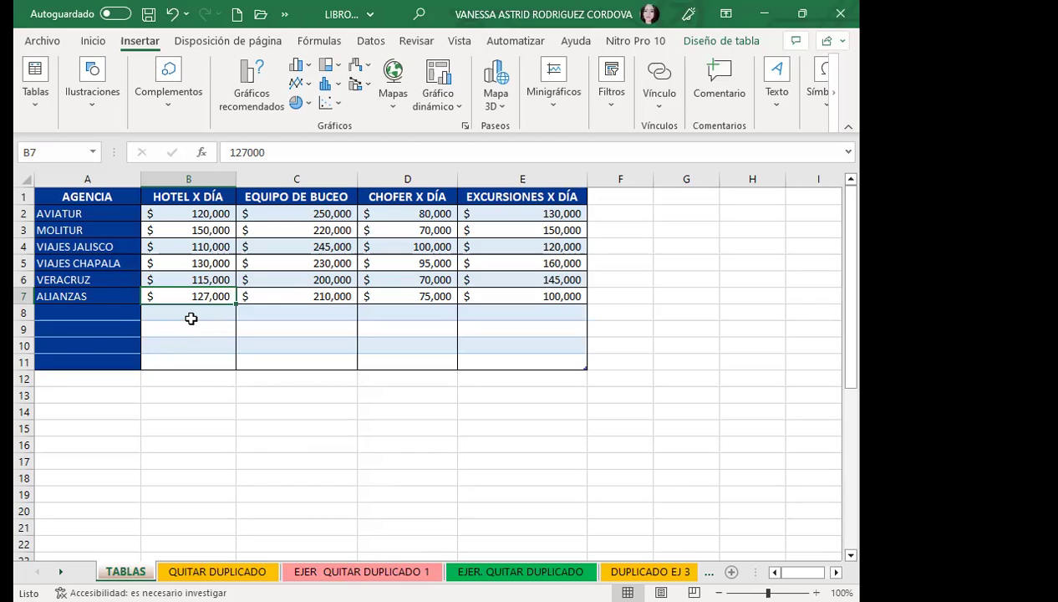
click(265, 292)
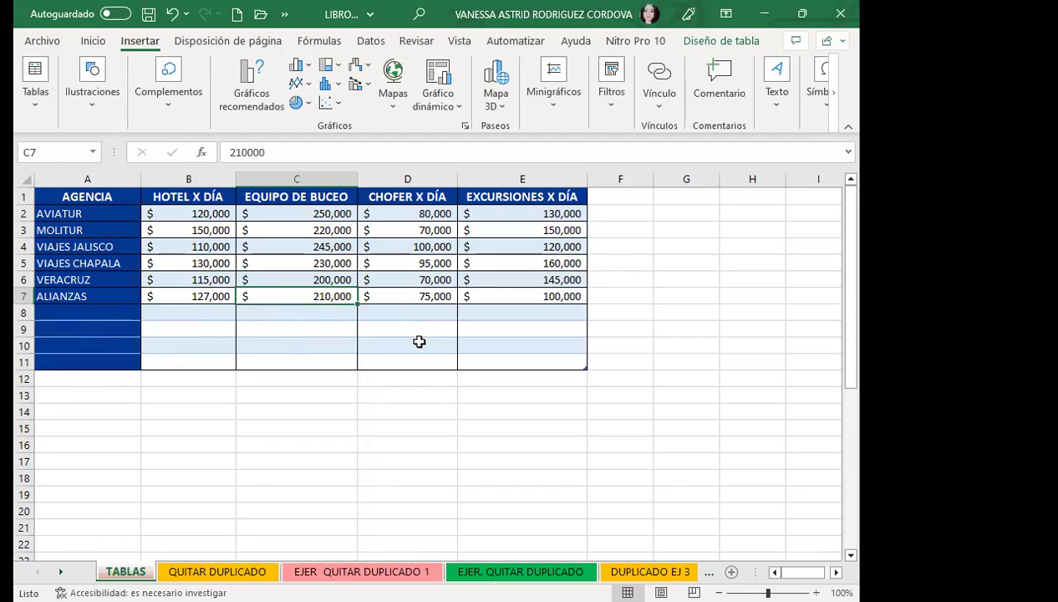
click(293, 343)
click(310, 290)
click(314, 313)
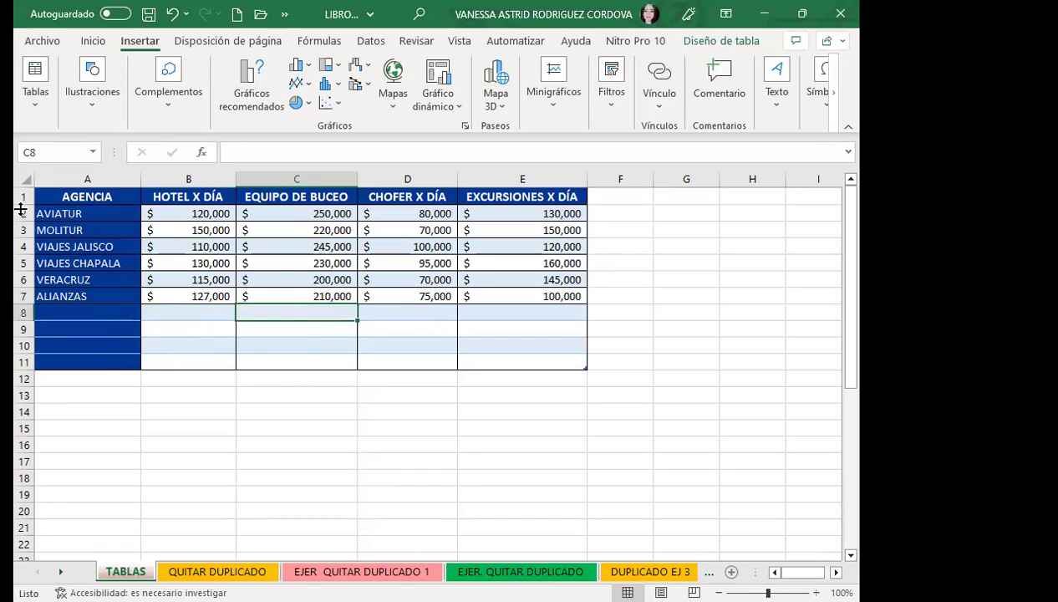
click(554, 300)
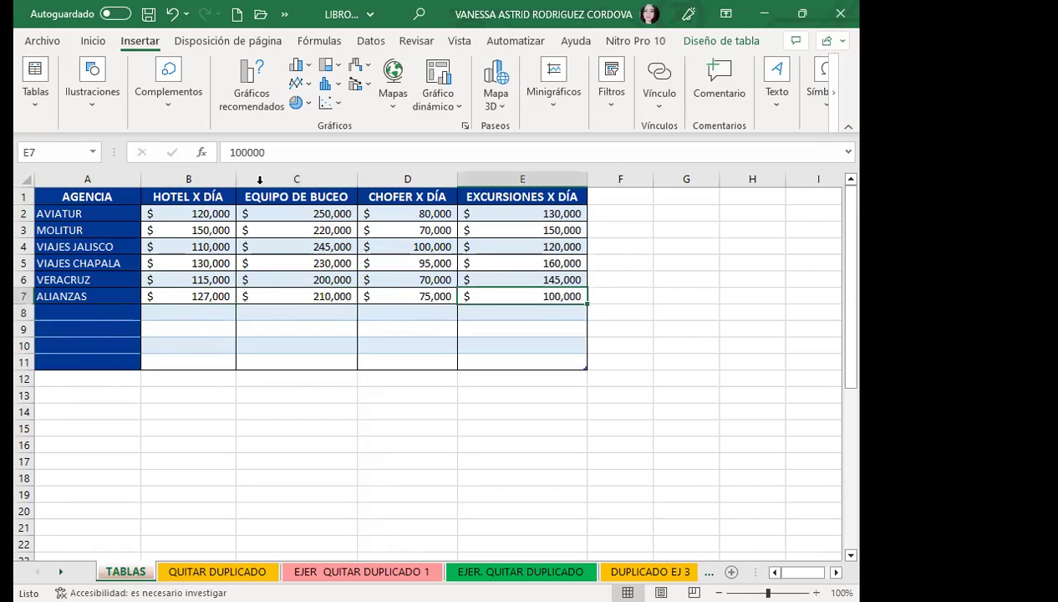
click(73, 195)
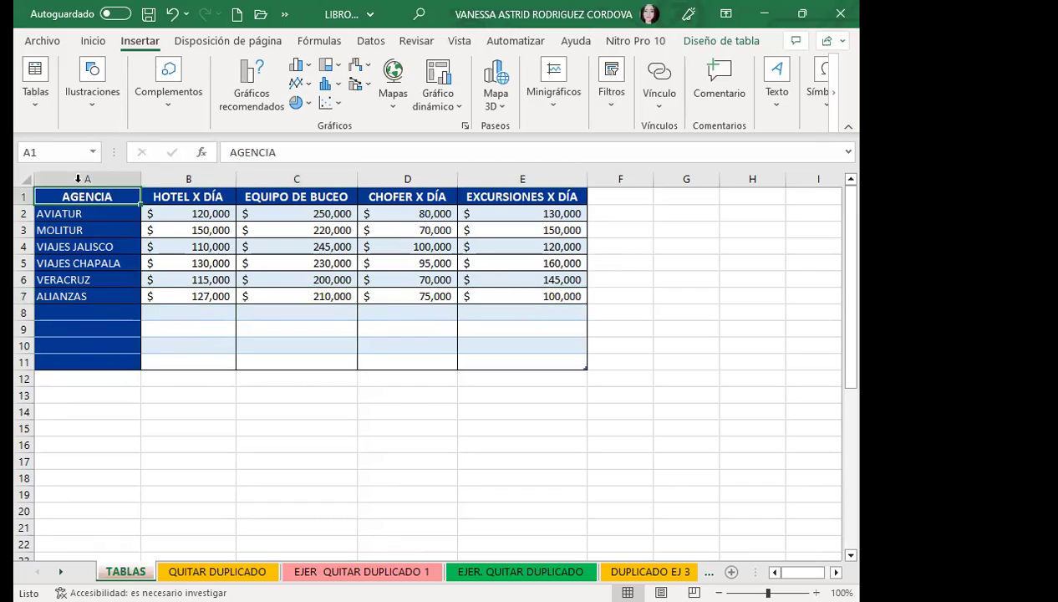
Step: Confirm the table range $A$1:$E$11 in Diseño de tabla's Cambiar tamaño de la tabla
click(717, 40)
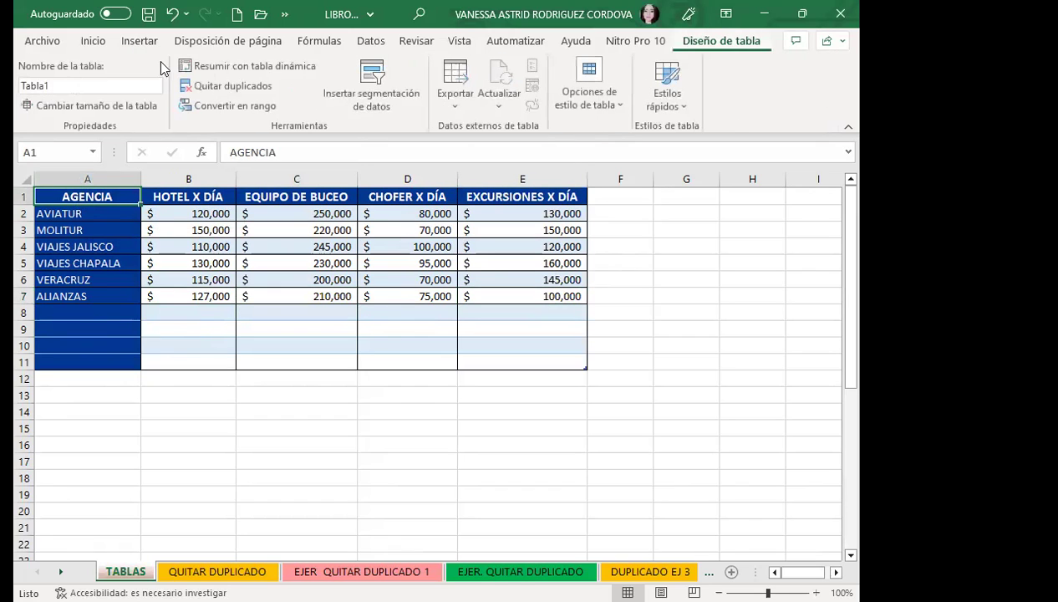
click(60, 107)
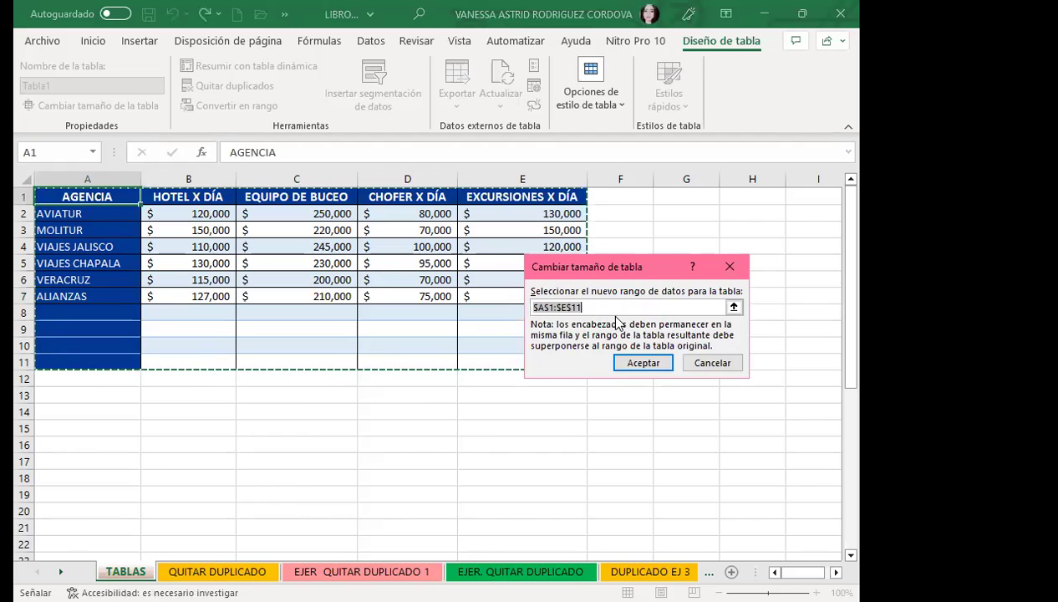
click(639, 362)
click(390, 327)
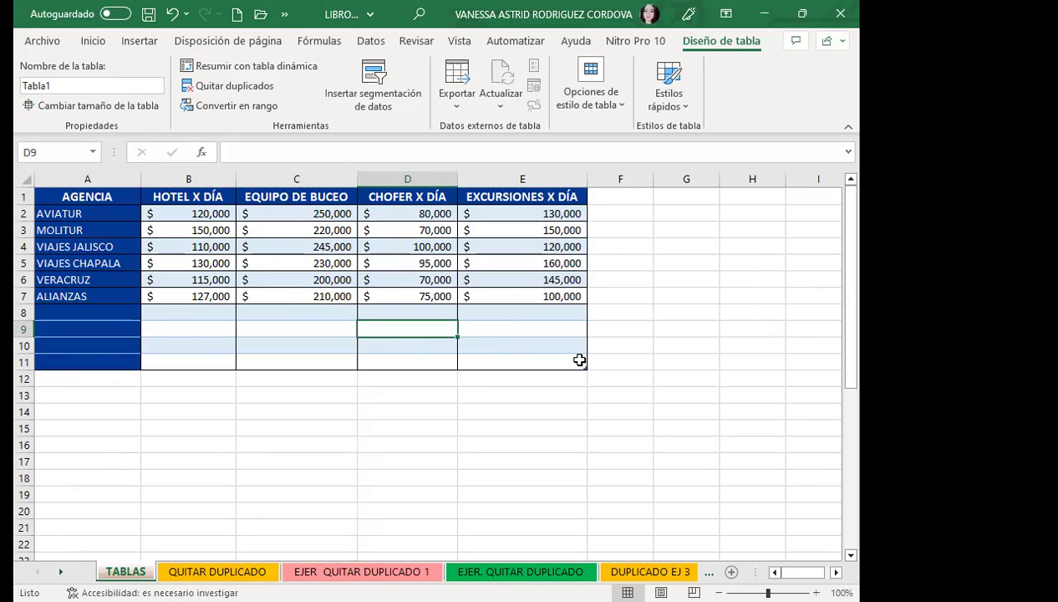
Step: Replace Tabla1 in the Nombre de la tabla box with the new first-name label
click(337, 332)
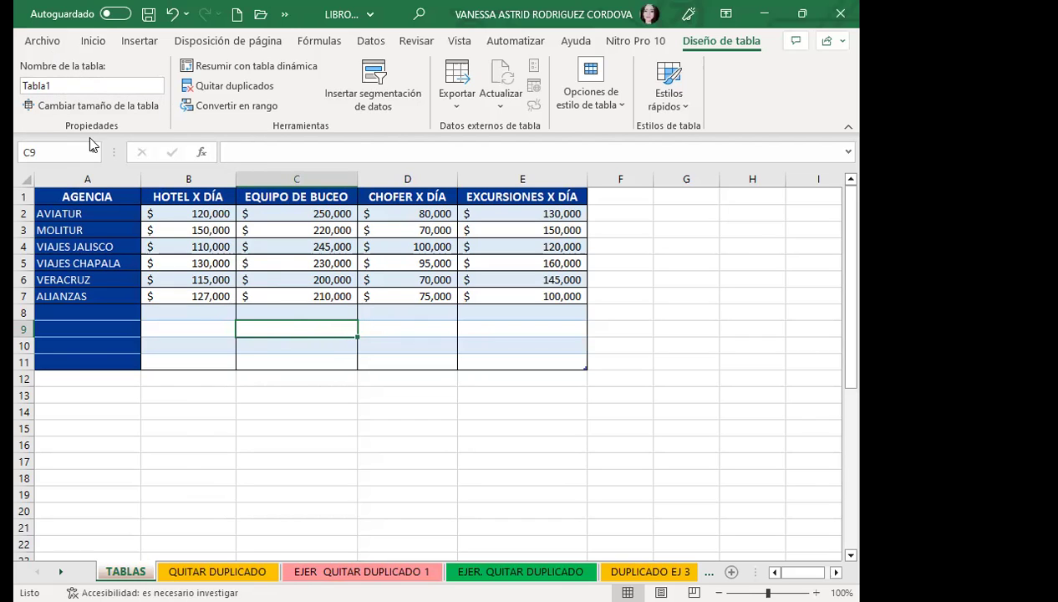
click(64, 85)
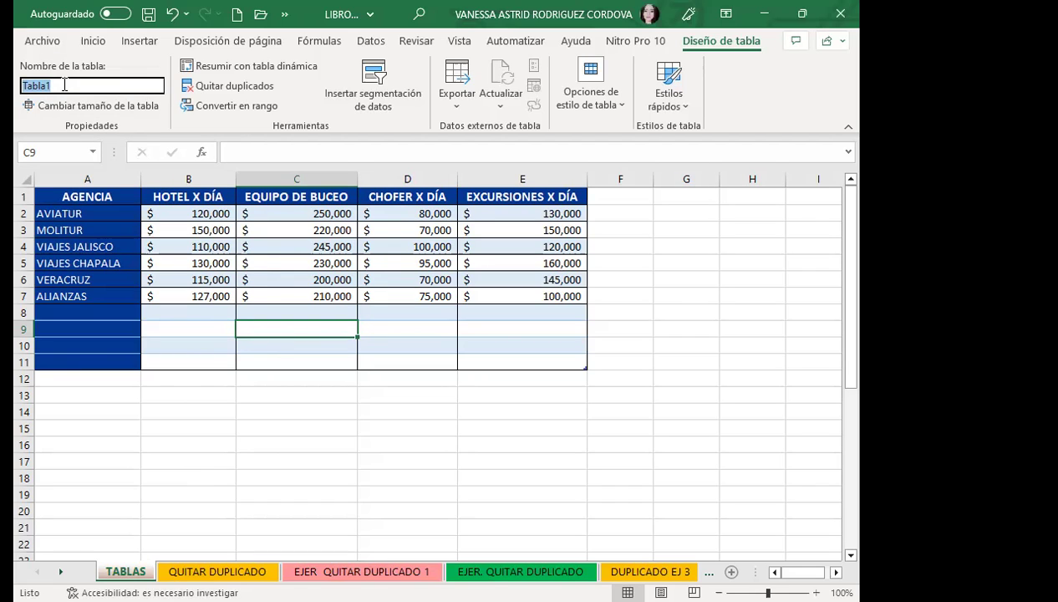
text(VANESSA)
click(125, 326)
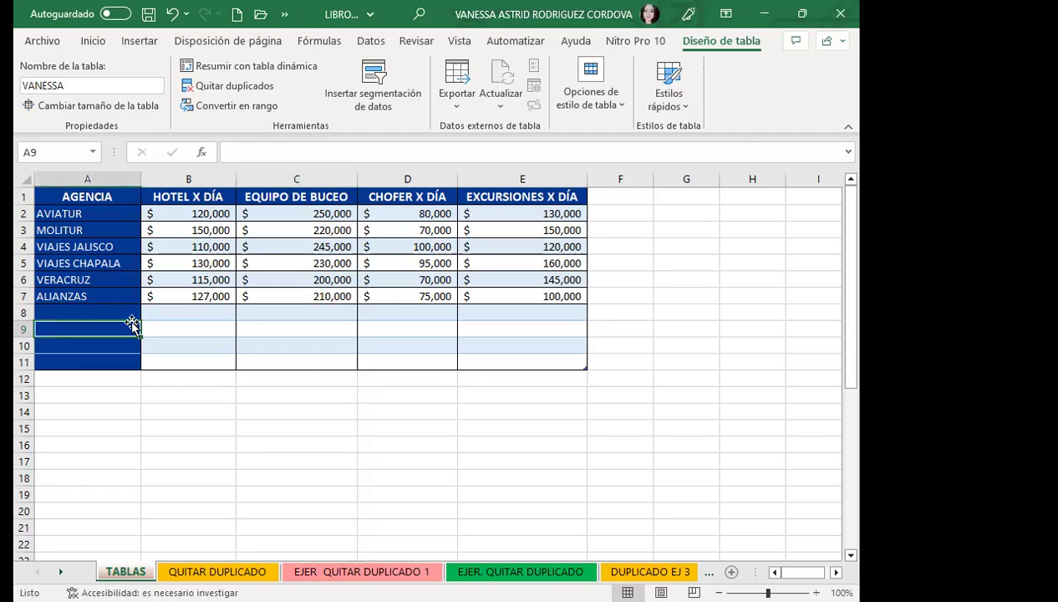
click(183, 312)
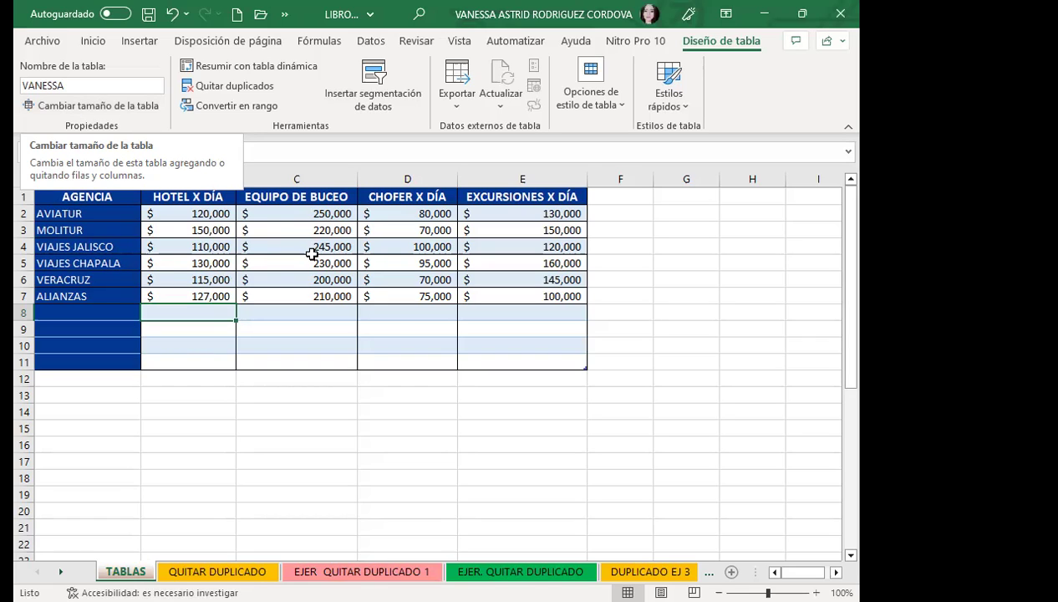
click(390, 326)
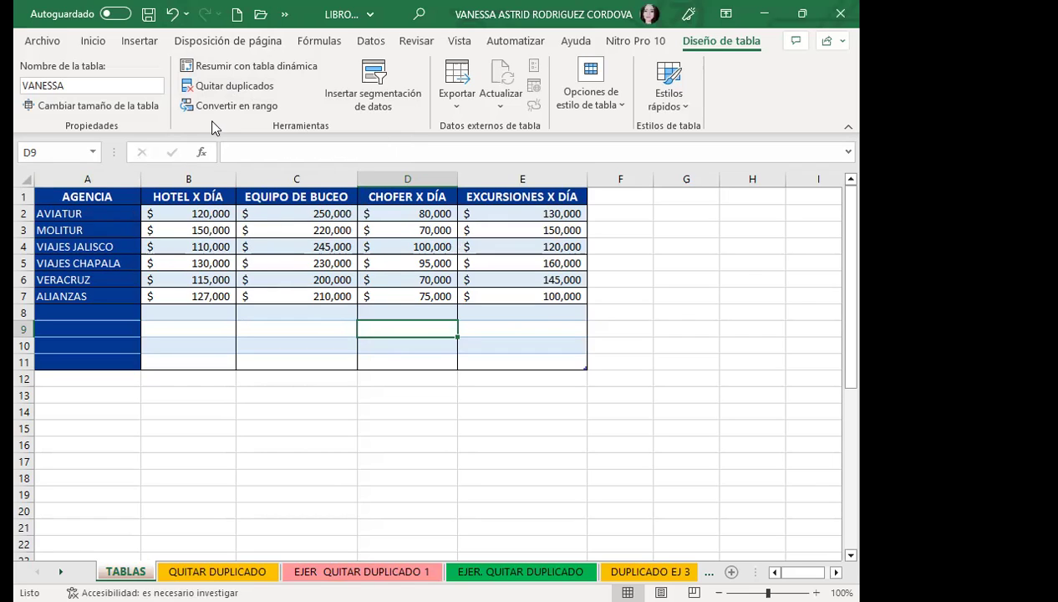
Step: Shrink the agency price table with its resize handle so it ends at row 7
click(240, 329)
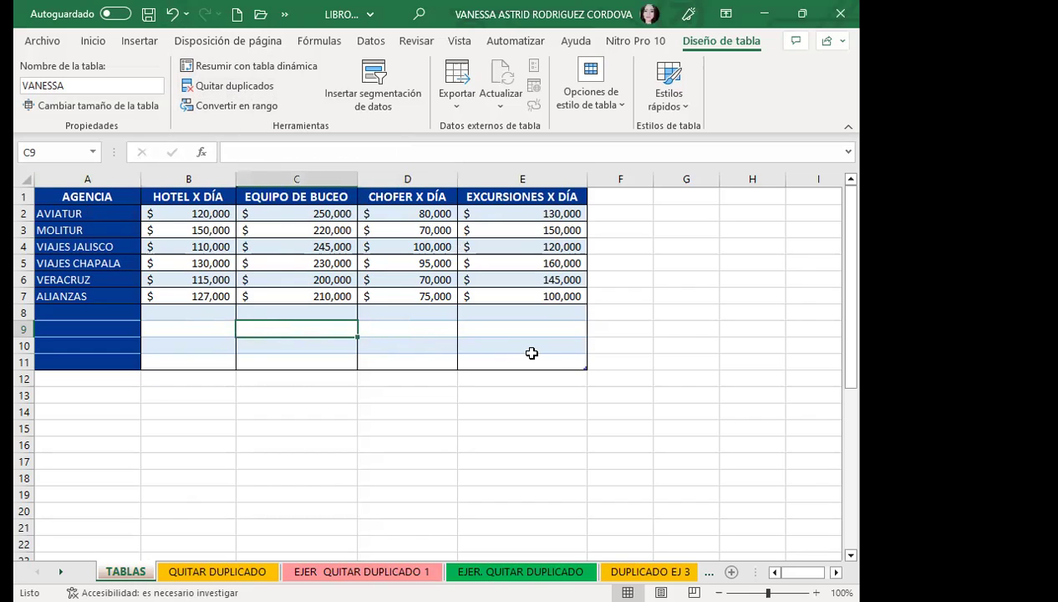
drag(588, 366, 581, 306)
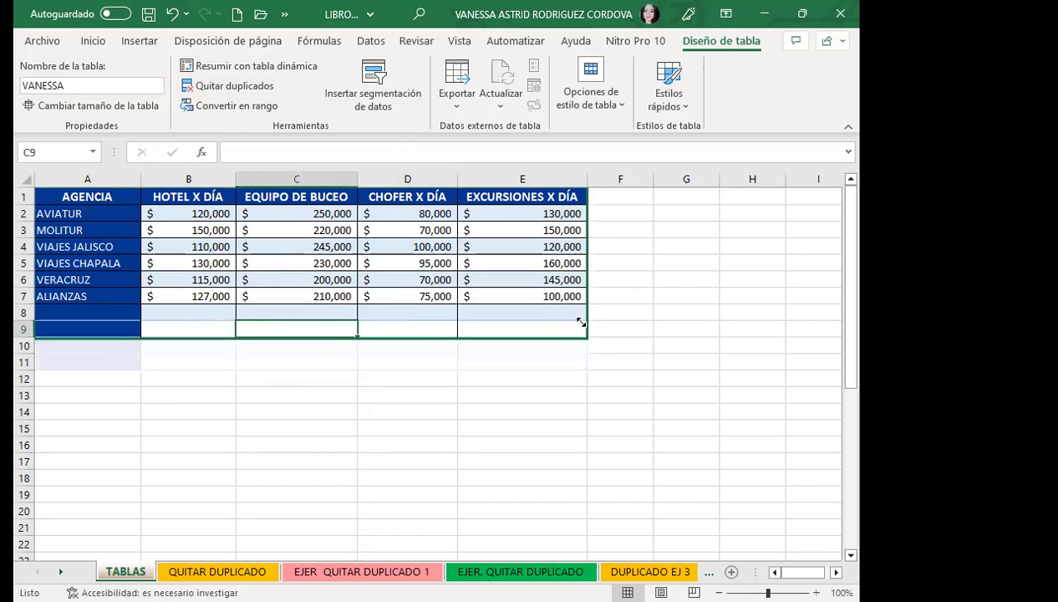
click(428, 392)
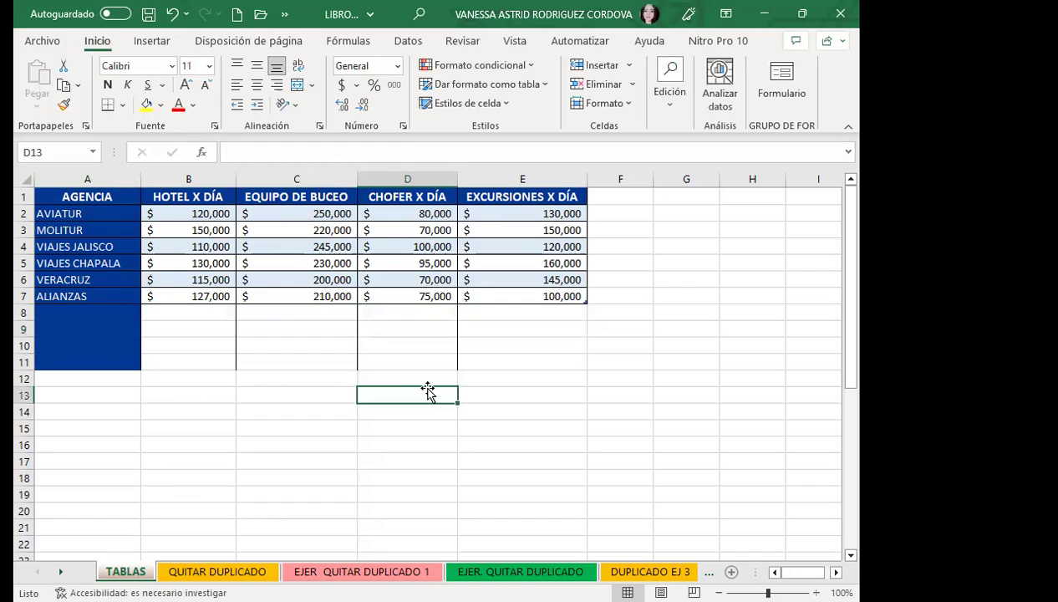
Step: Select the leftover rows A8:E11 below the table and clear them
click(81, 328)
drag(79, 313, 520, 357)
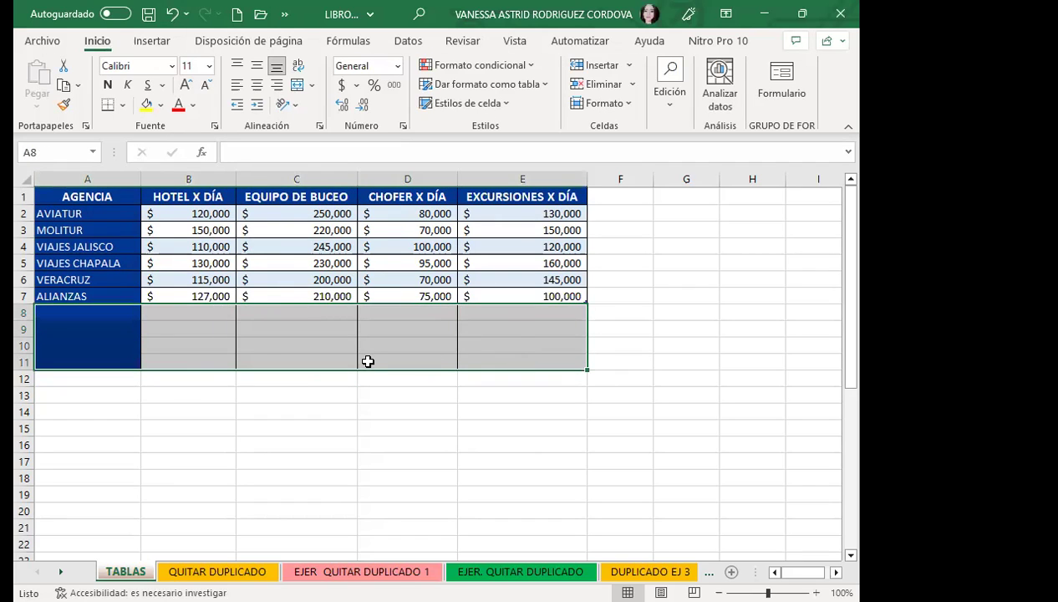
click(212, 357)
mouse_move(110, 313)
mouse_down()
mouse_move(350, 371)
mouse_move(520, 358)
mouse_up()
click(602, 83)
click(265, 398)
click(167, 361)
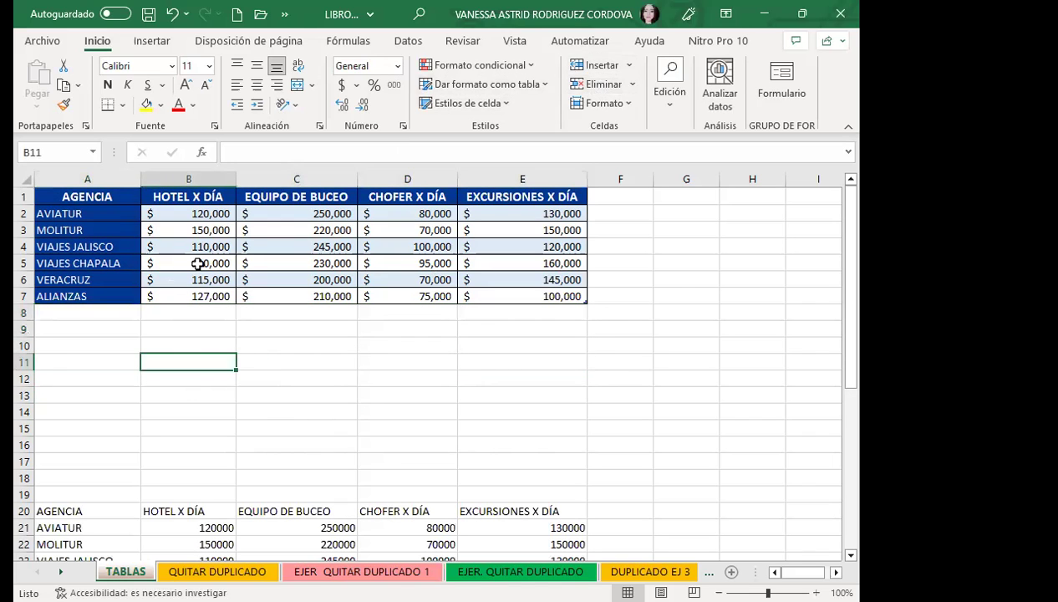
click(240, 259)
Step: Convert the agency table to a plain range with Convertir en rango, keeping its blue banding and currency
click(719, 40)
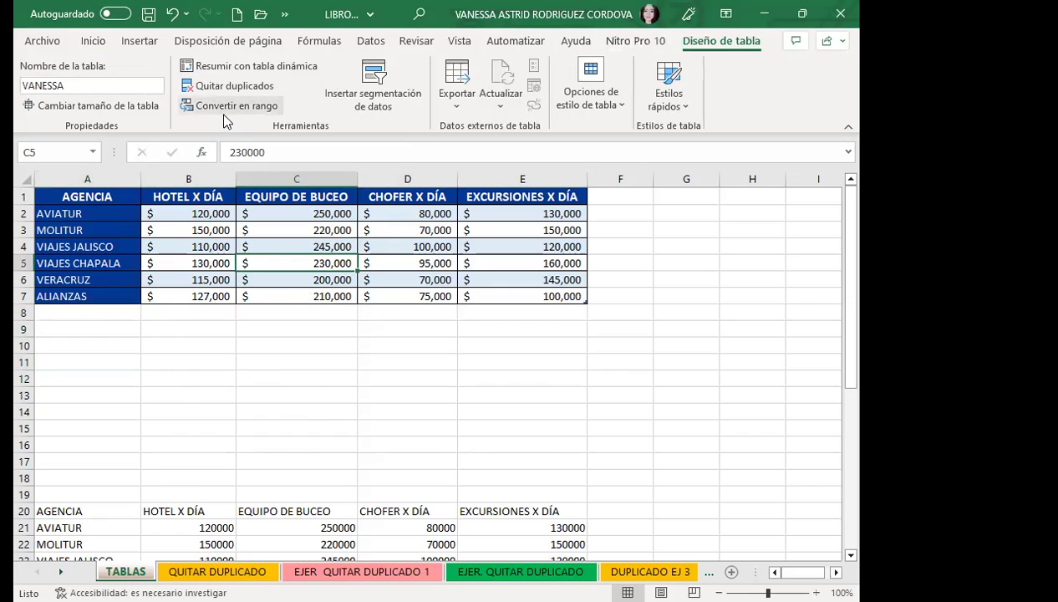
click(83, 213)
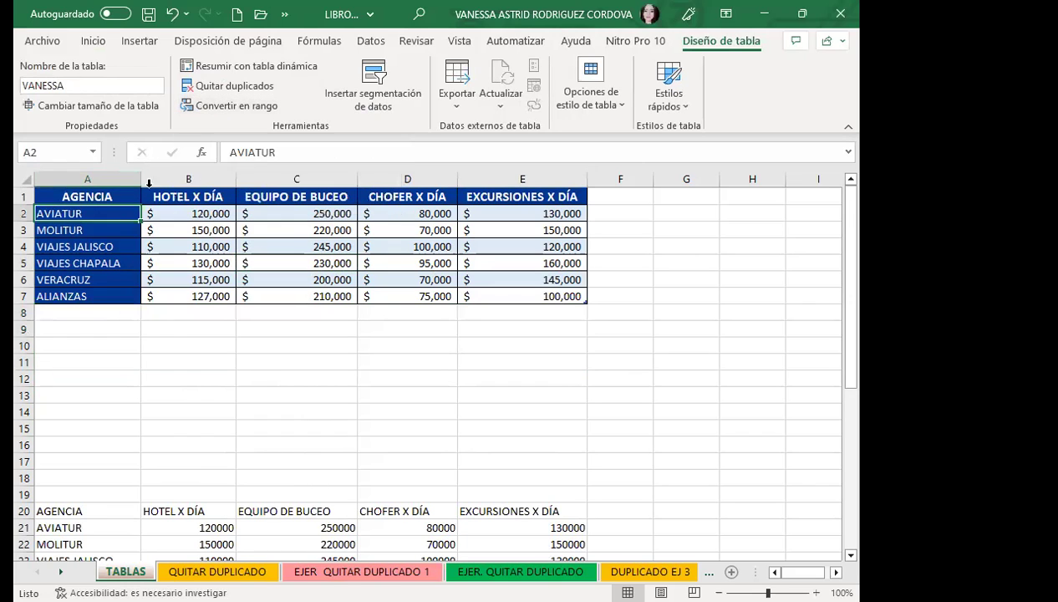
click(336, 255)
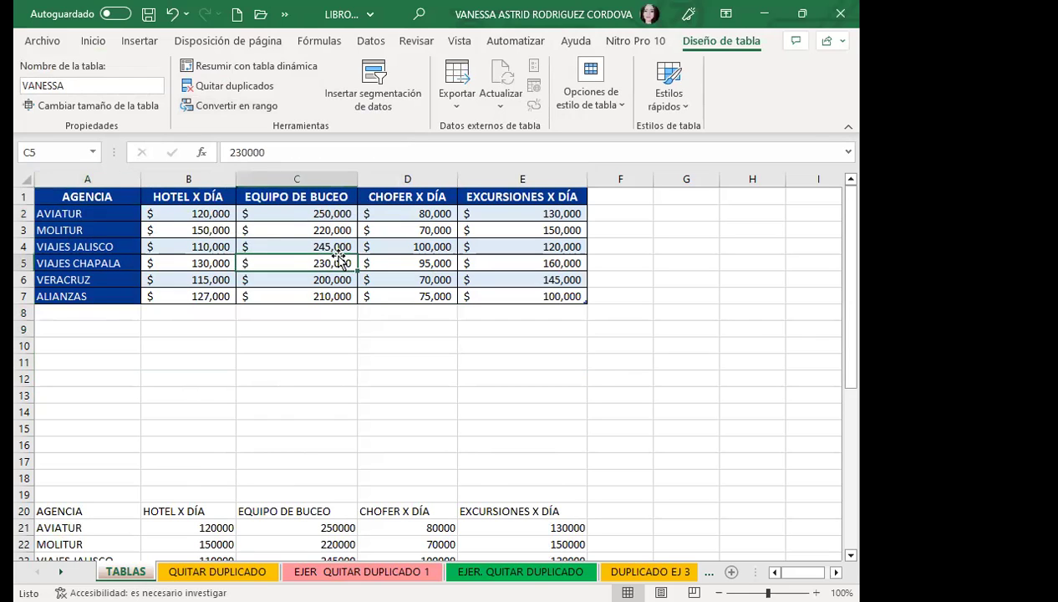
click(186, 232)
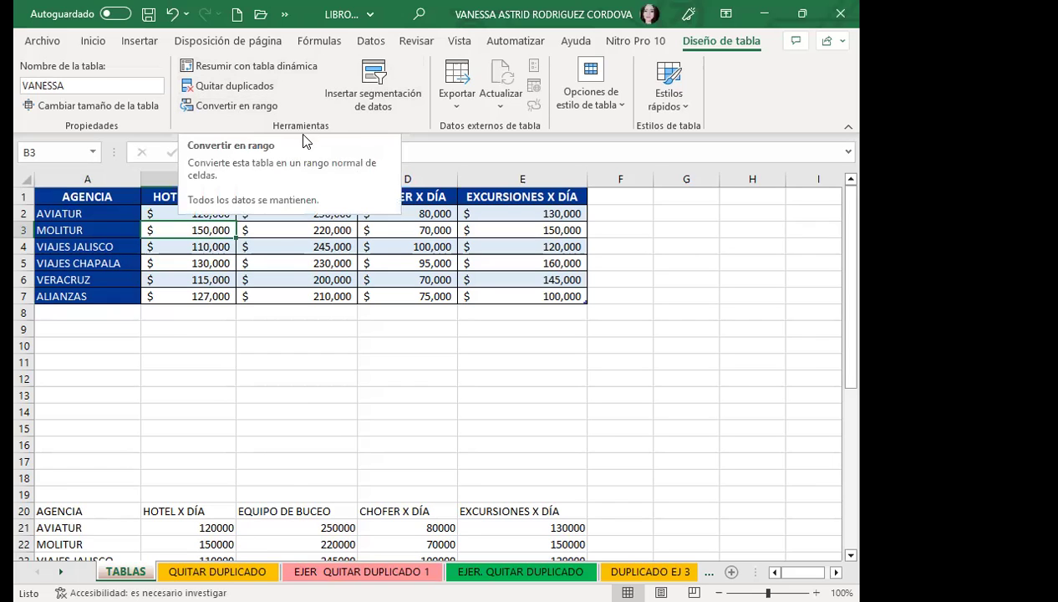
click(242, 105)
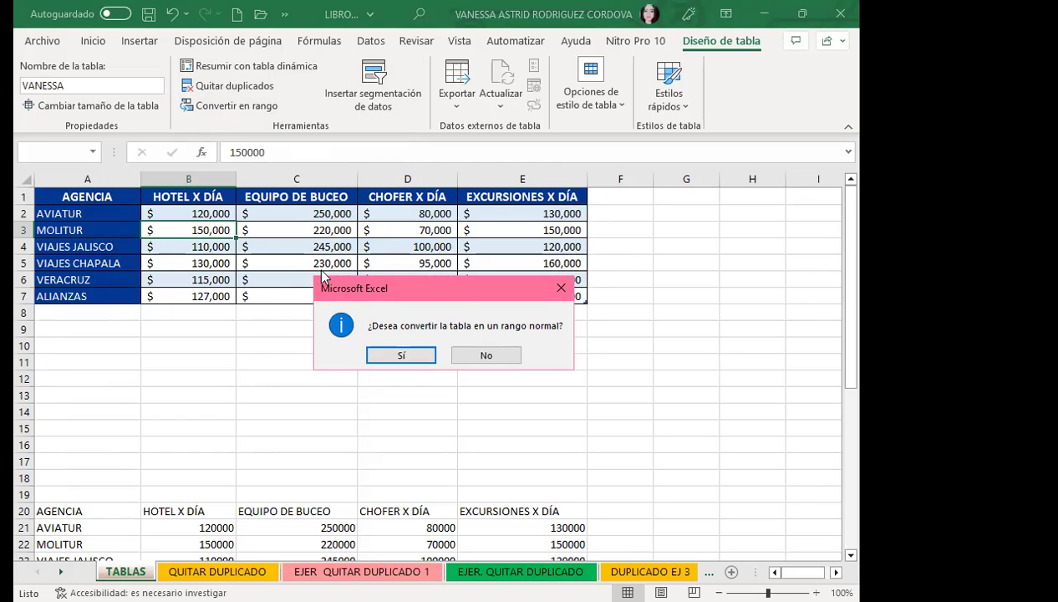
click(560, 288)
click(446, 293)
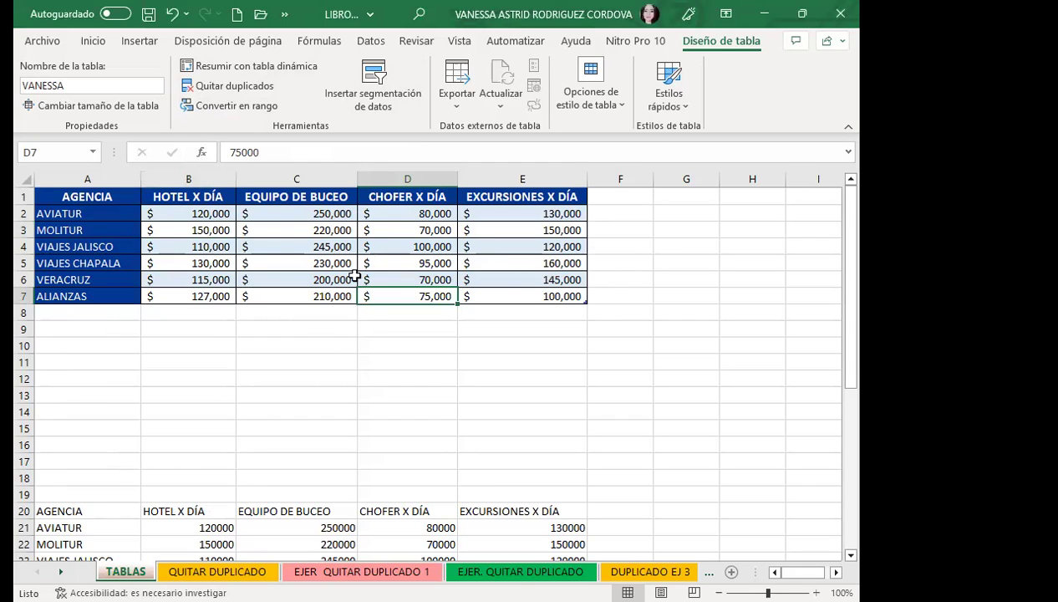
click(371, 249)
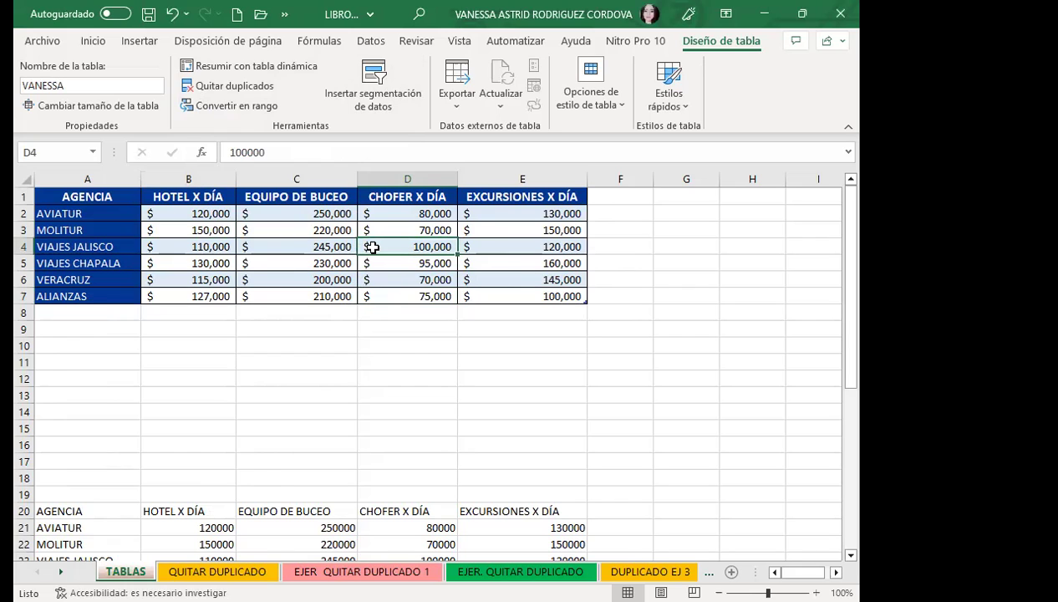
click(218, 107)
click(401, 355)
click(287, 262)
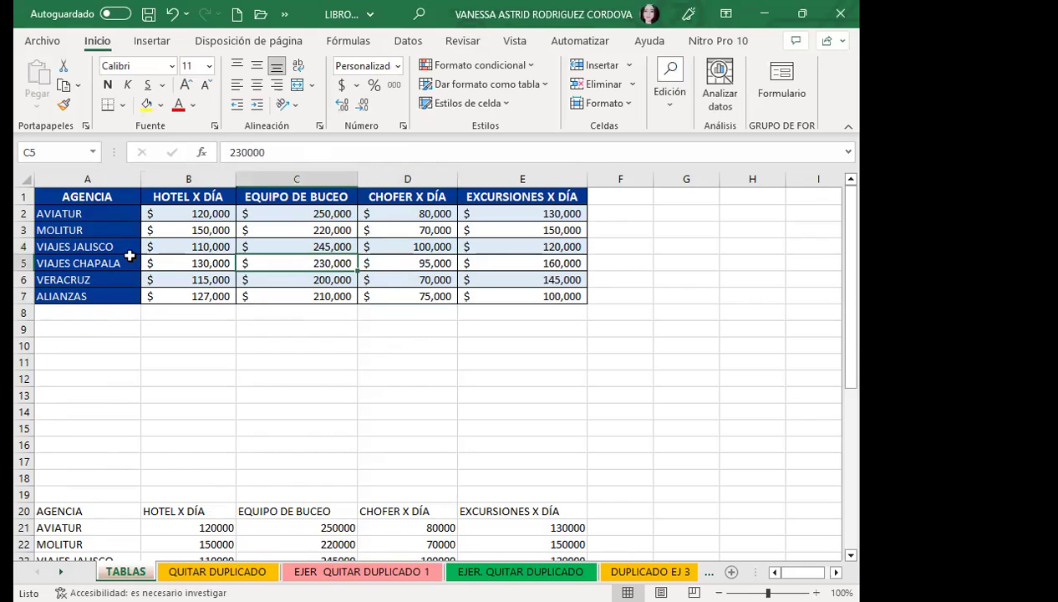
drag(155, 212, 512, 291)
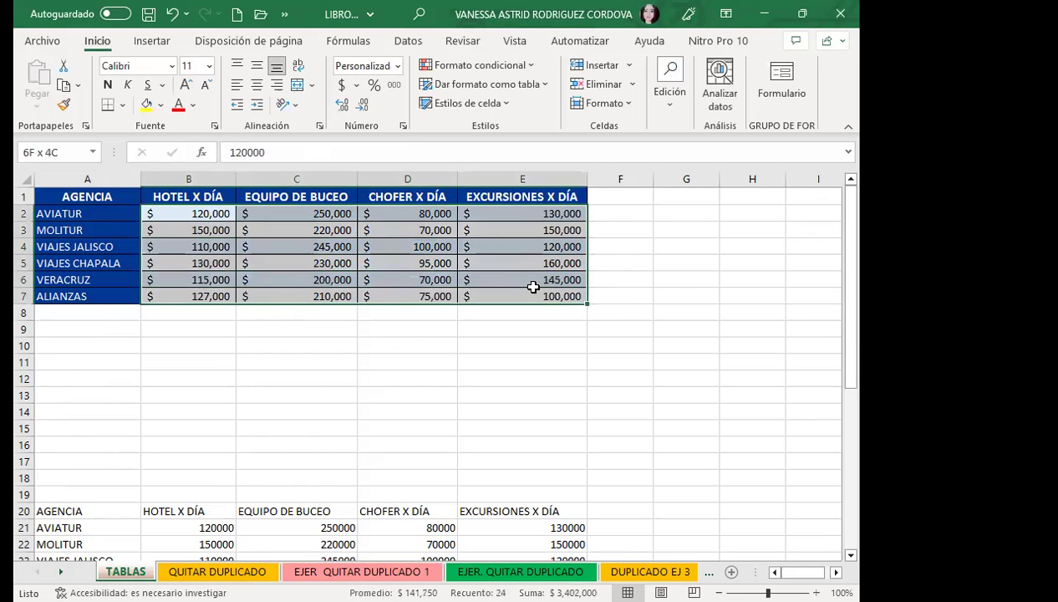
click(161, 106)
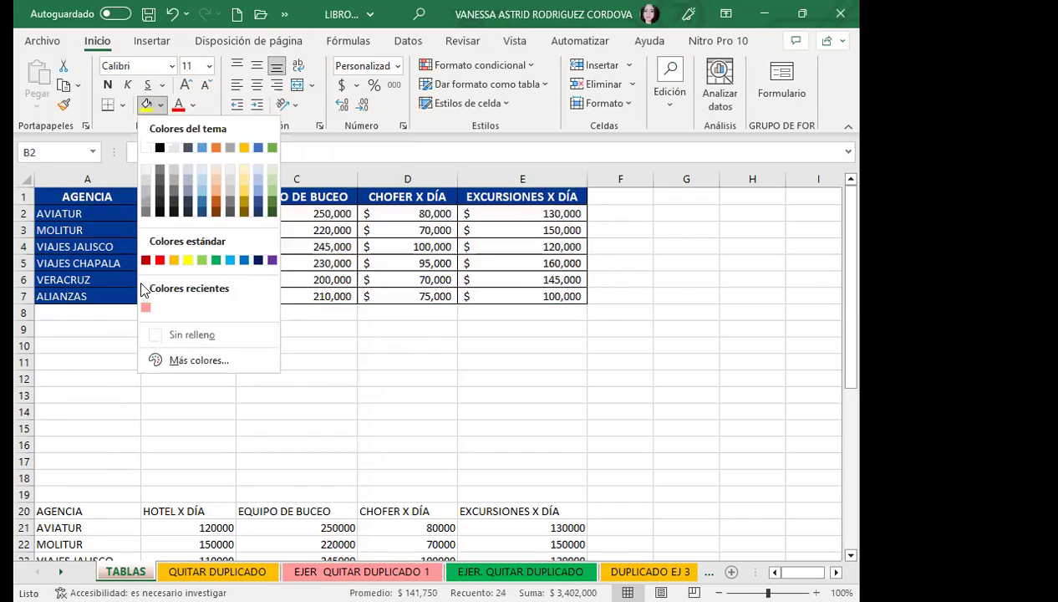
click(283, 267)
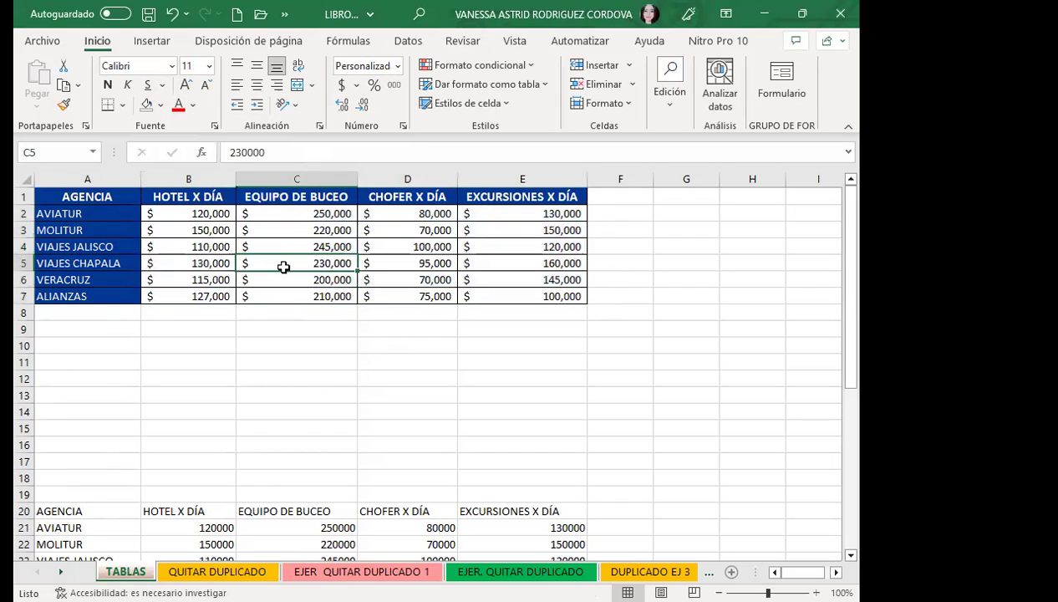
click(219, 278)
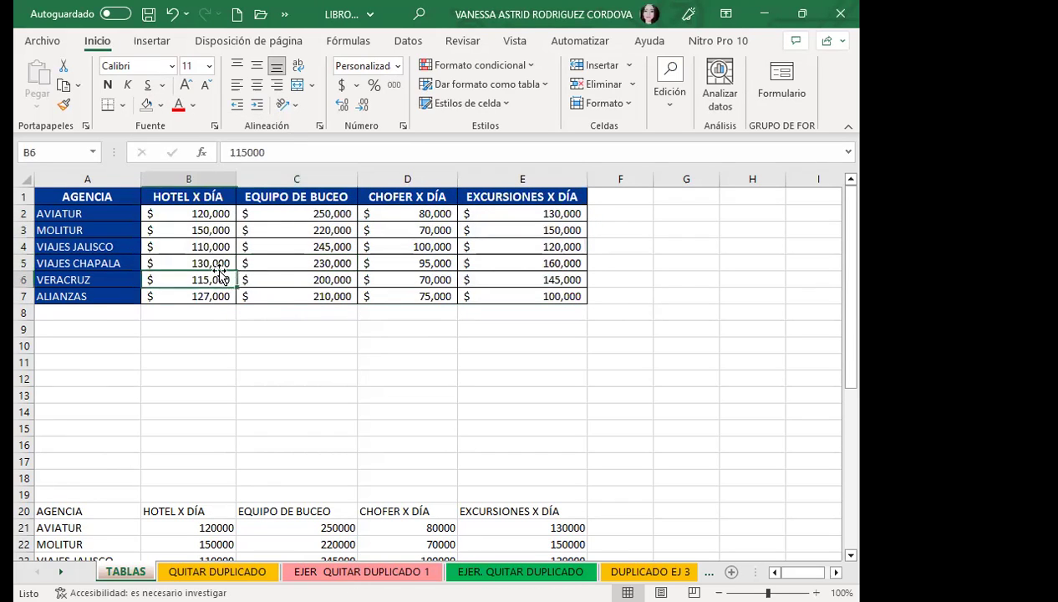
click(566, 292)
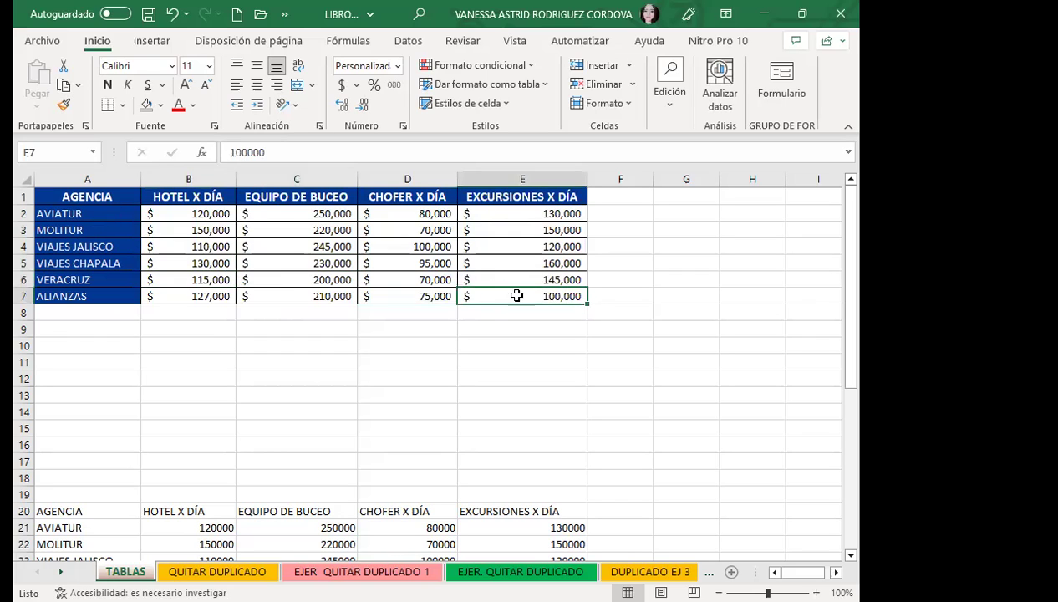
click(436, 293)
click(443, 246)
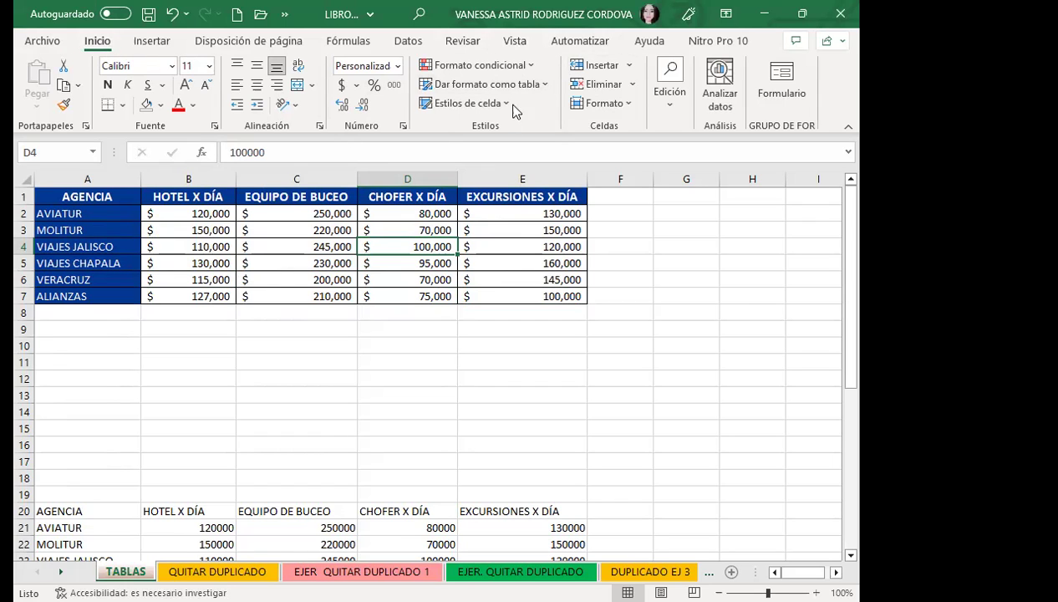
click(545, 87)
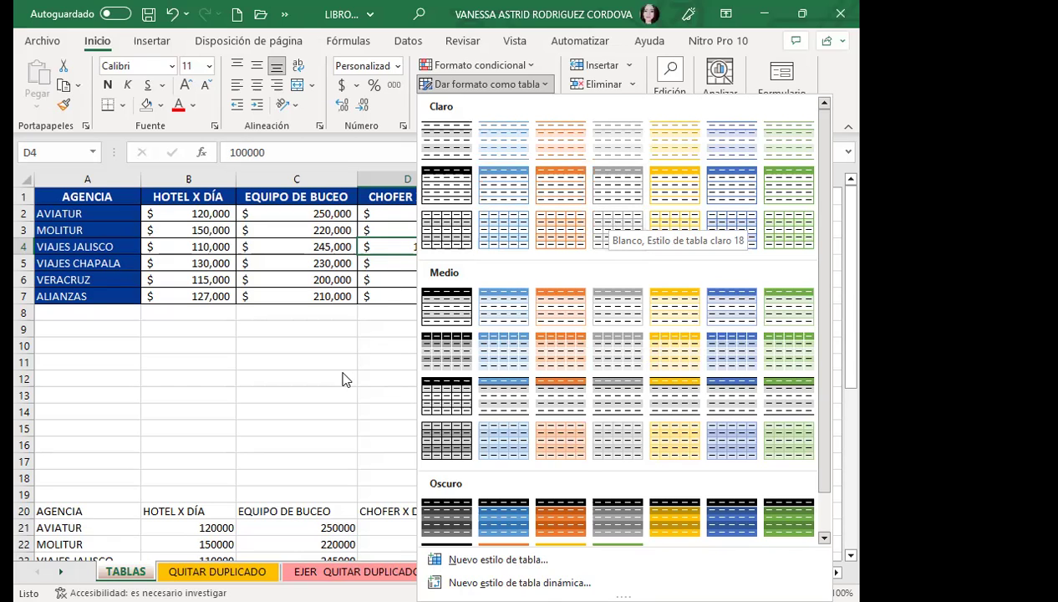
click(245, 260)
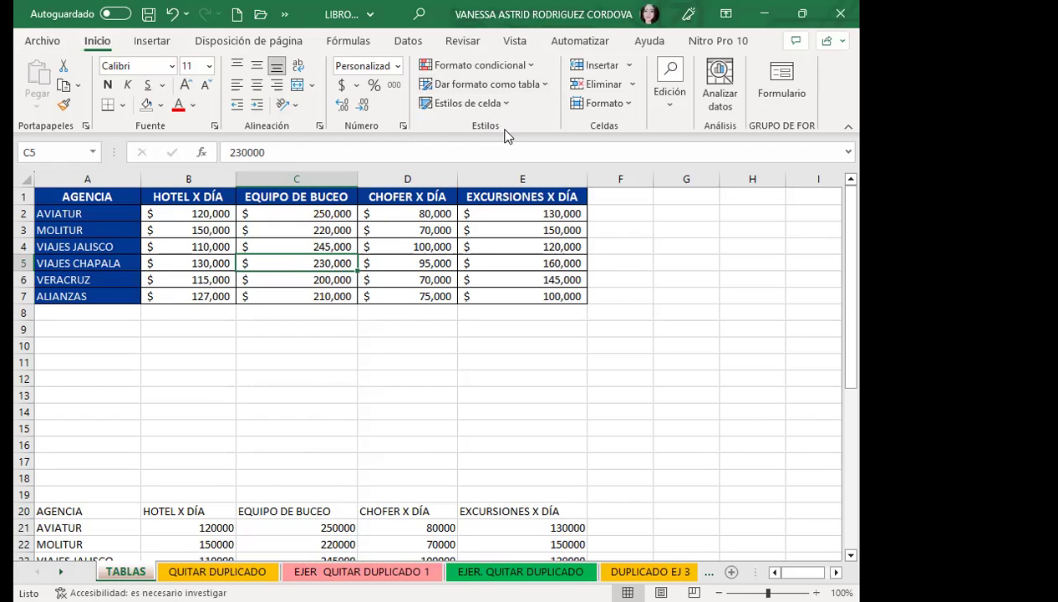
click(376, 232)
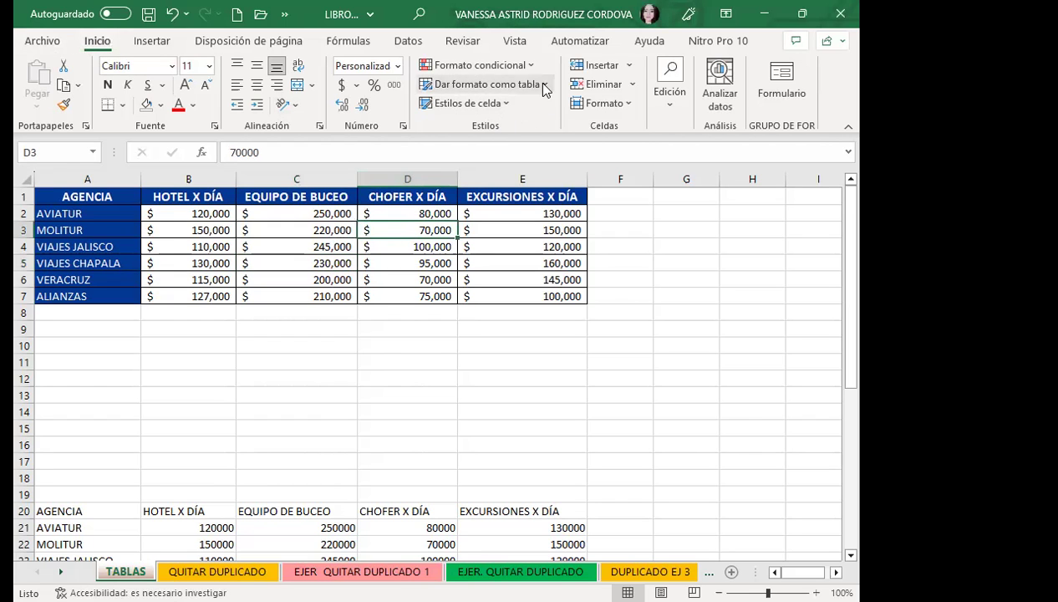
click(545, 87)
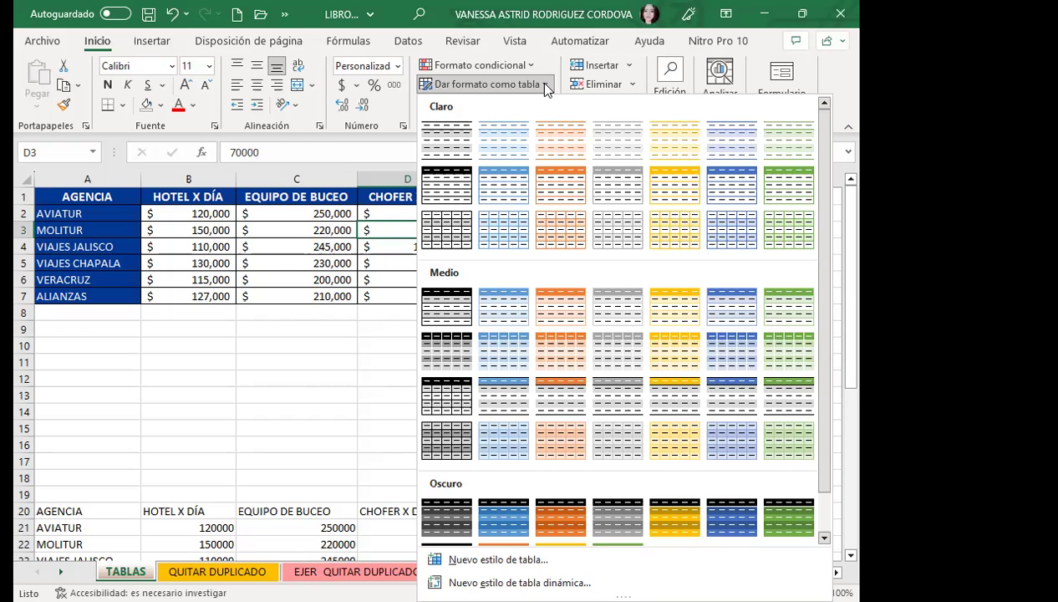
scroll(535, 429, down, 1)
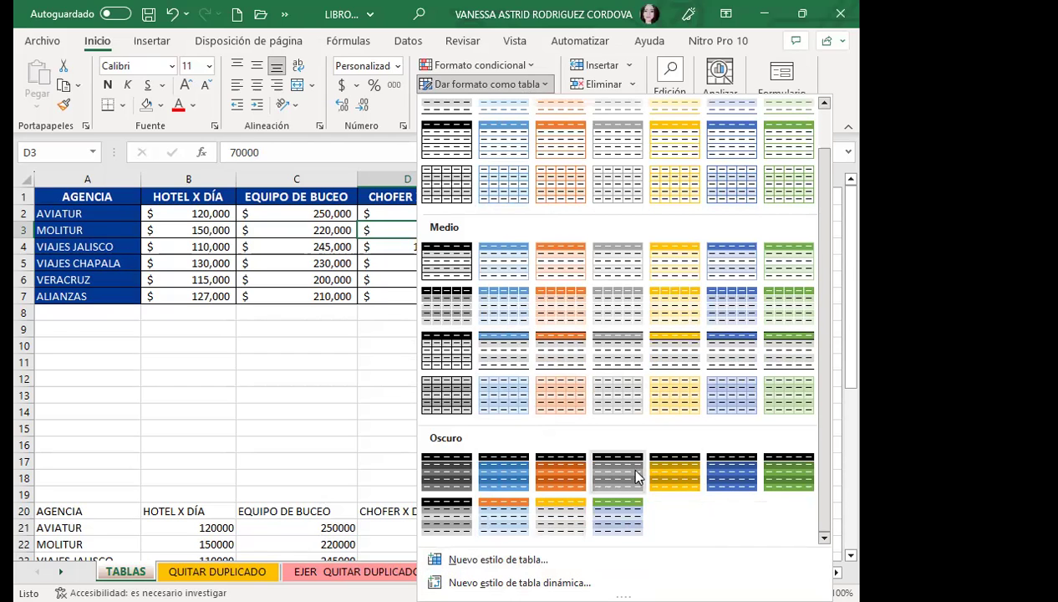
click(622, 509)
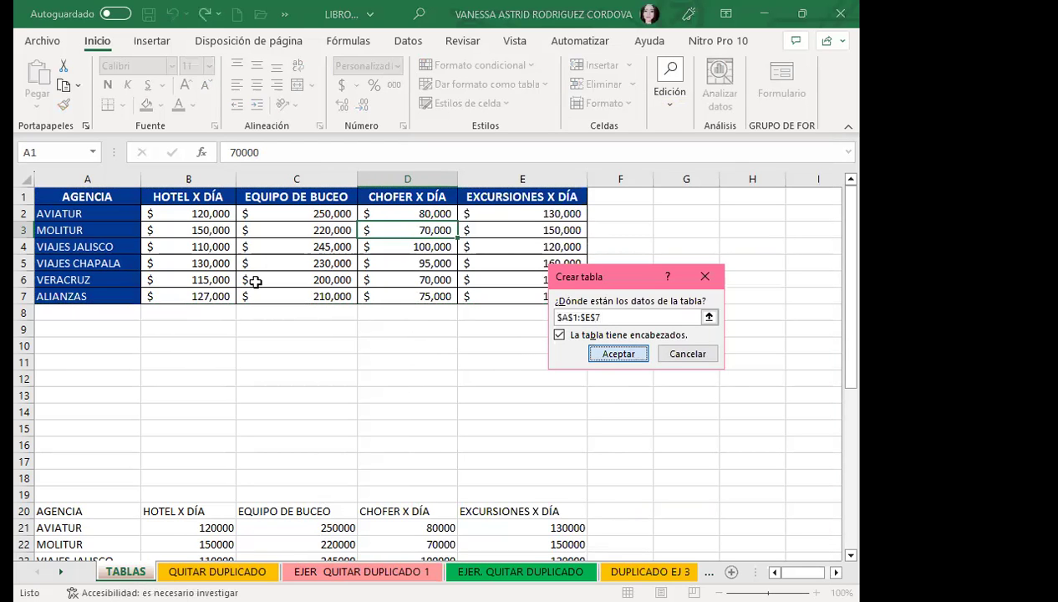
key(Return)
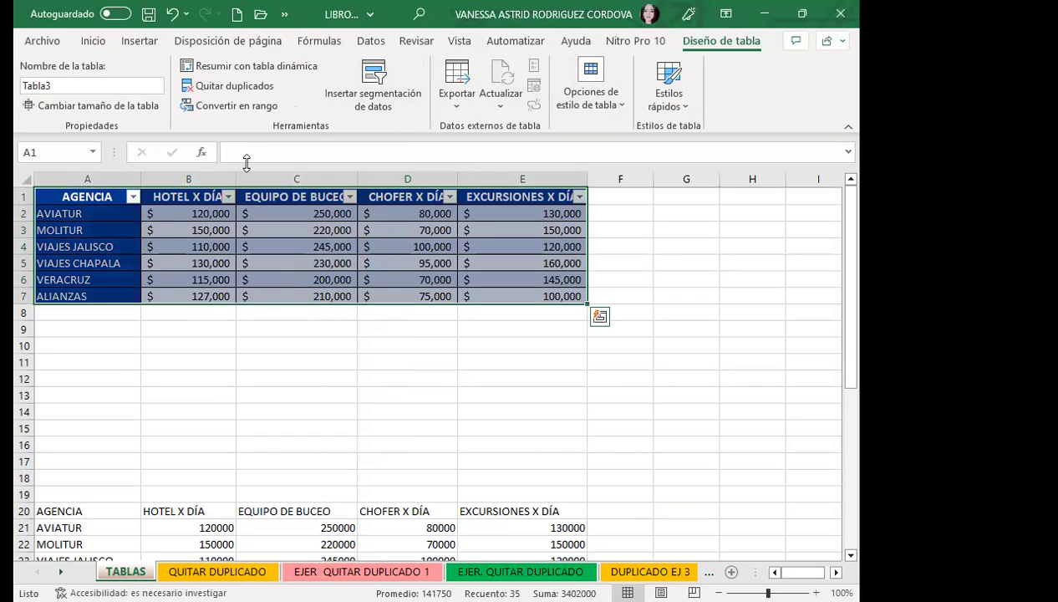
key(ctrl+z)
key(ctrl+z)
Step: Format A20:E26 as a table with a medium style, keeping headers
scroll(176, 377, down, 4)
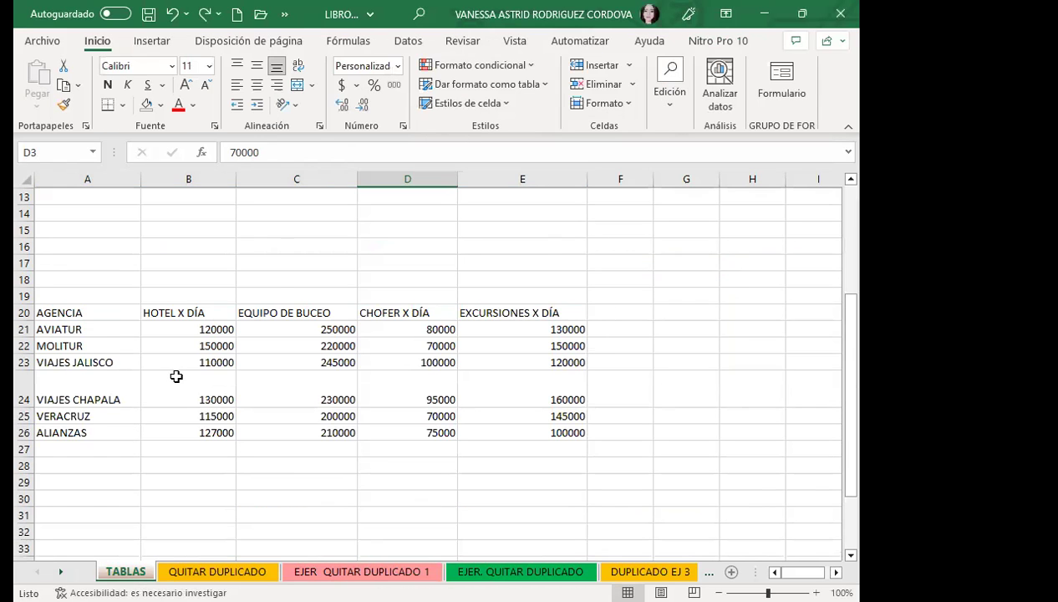
click(176, 377)
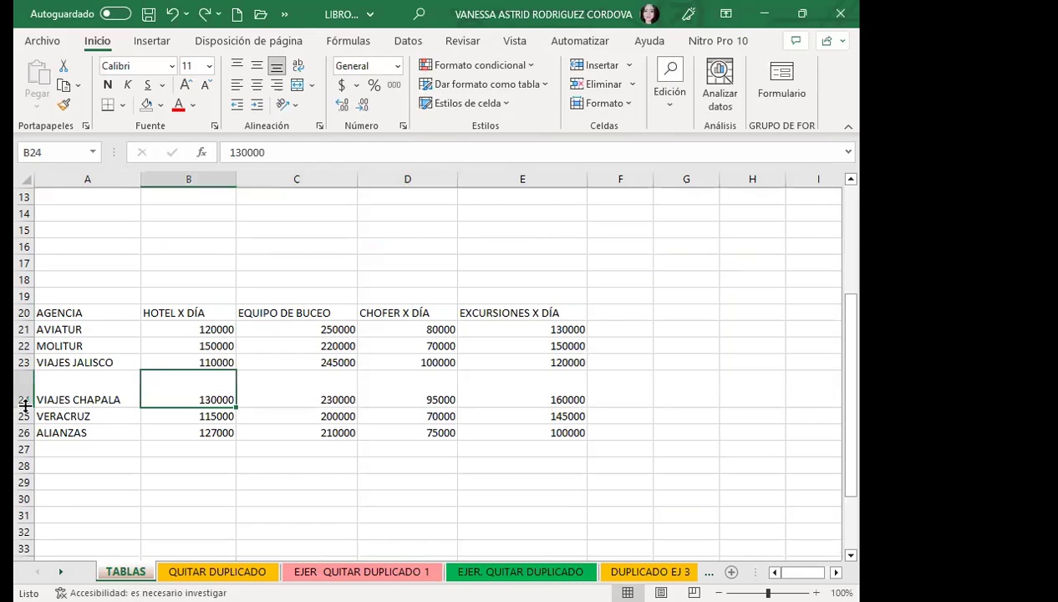
key(ctrl+z)
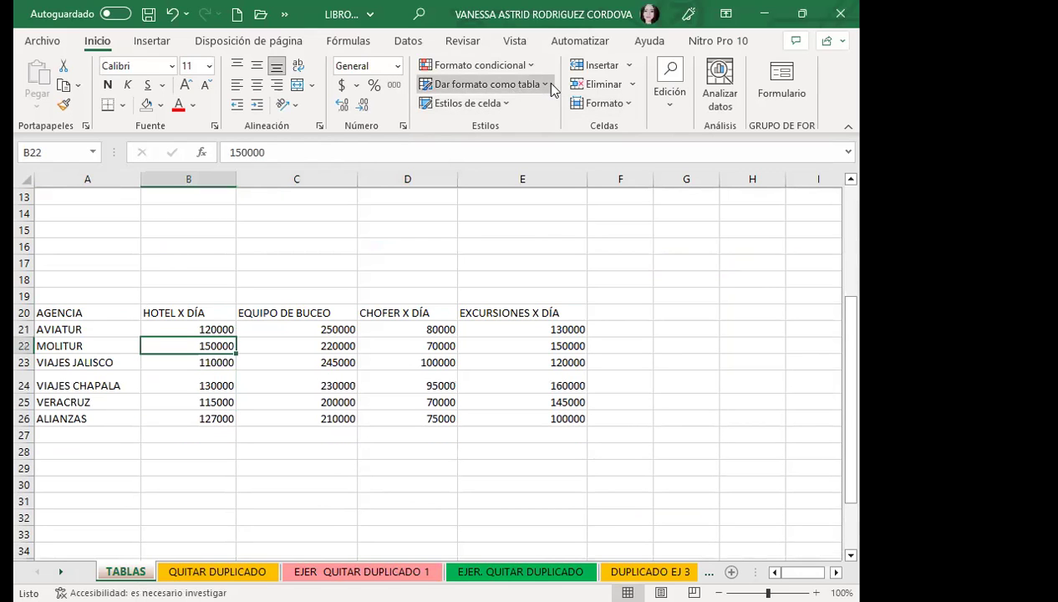
click(545, 84)
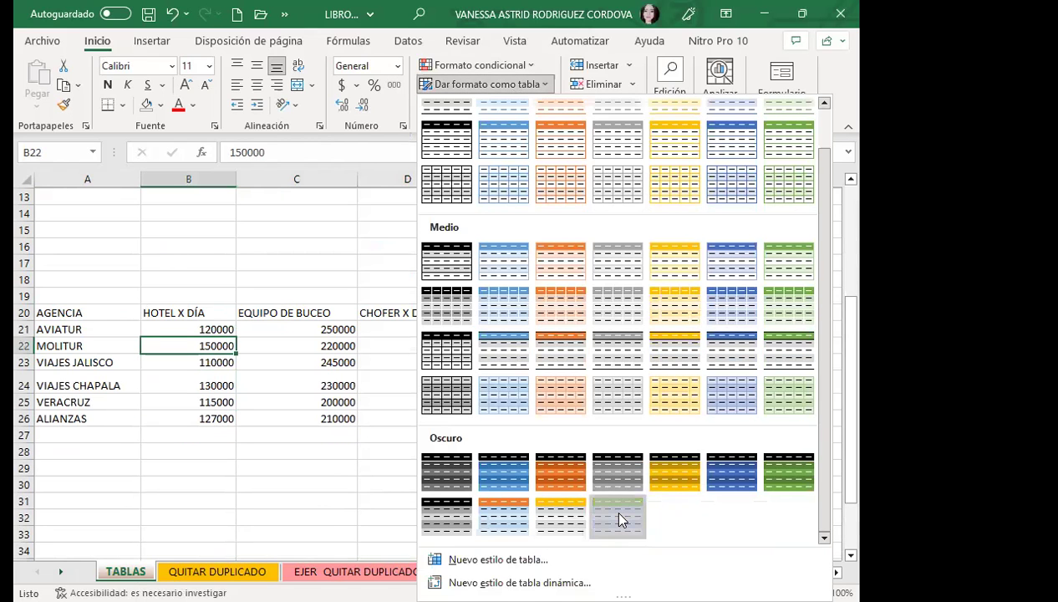
click(602, 360)
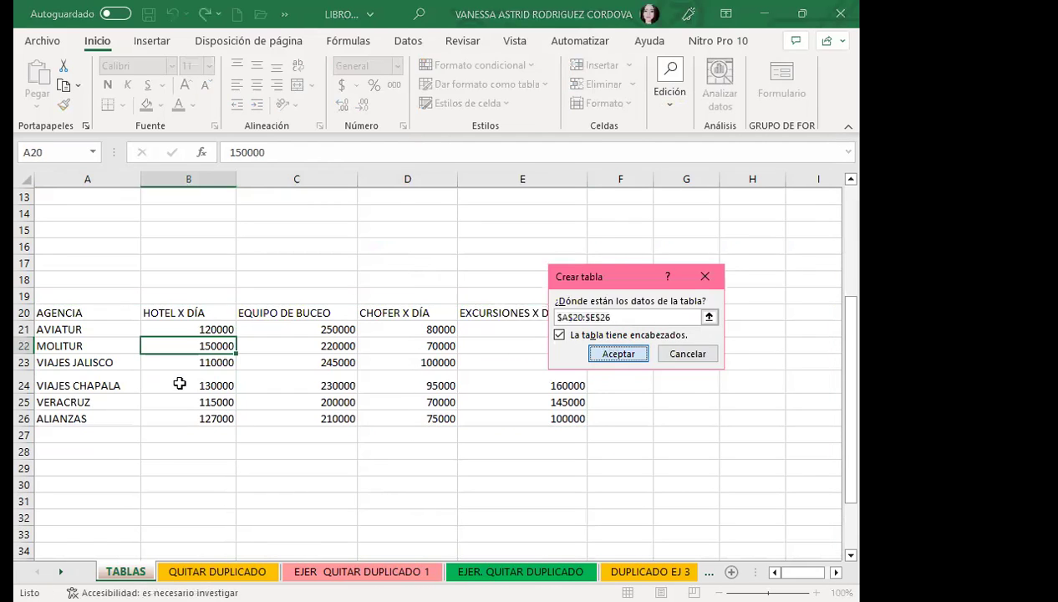
key(Return)
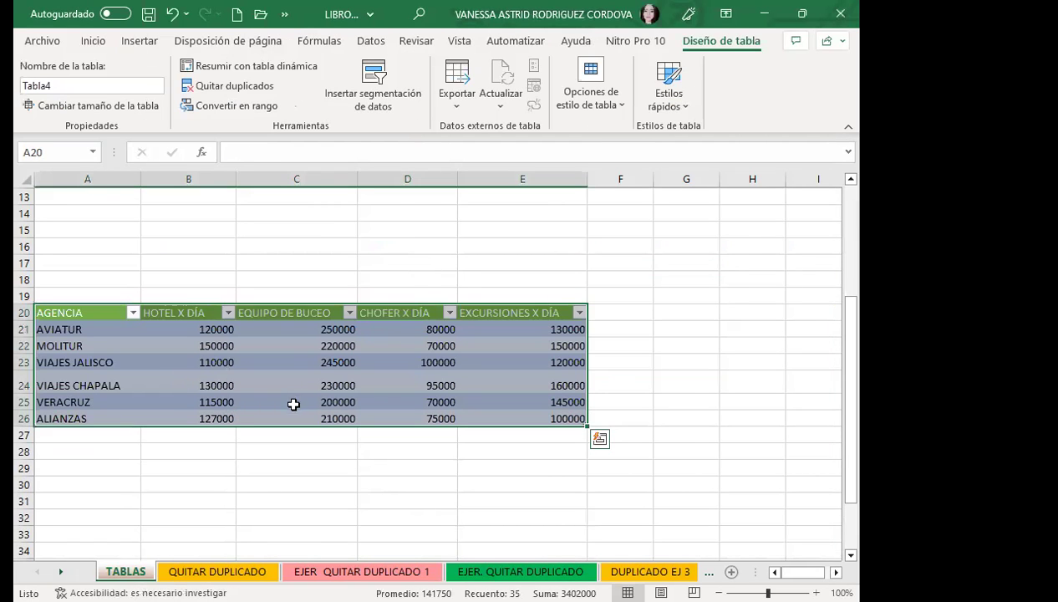
Step: Browse the new table's Table Style Options and Quick Styles gallery
click(276, 382)
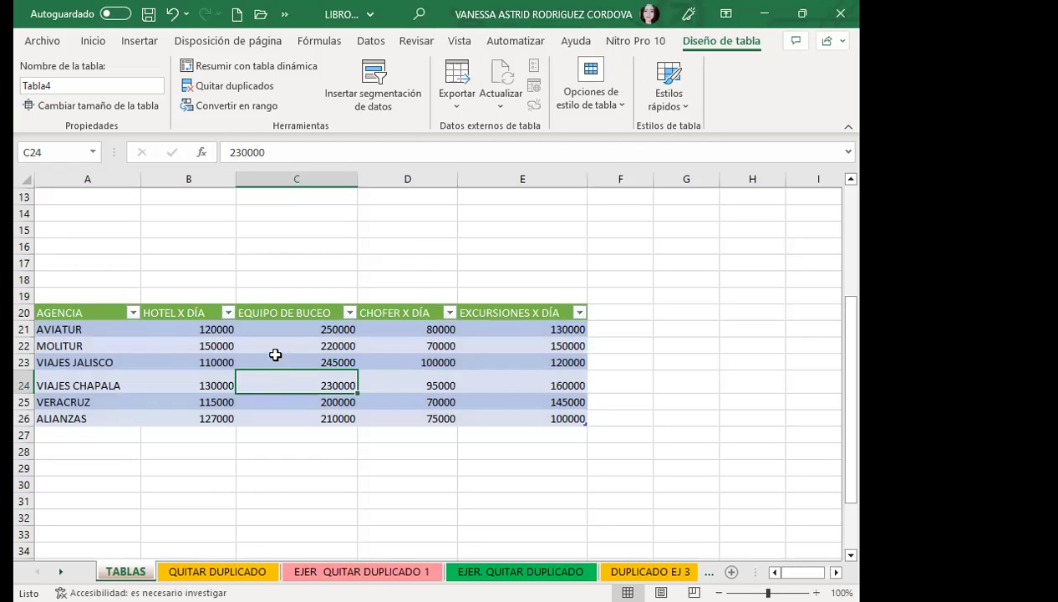
click(276, 346)
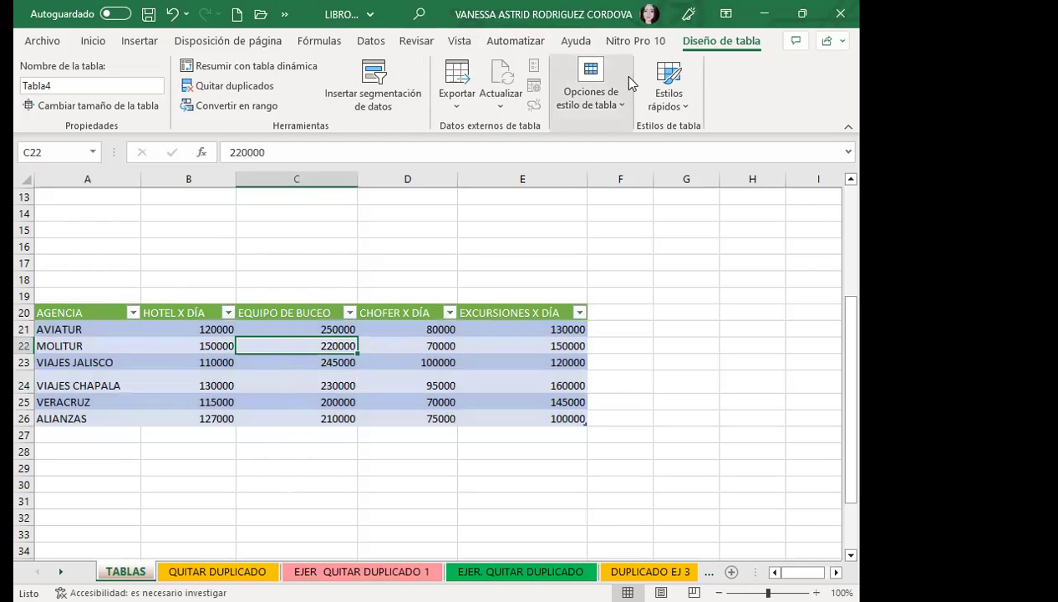
click(627, 104)
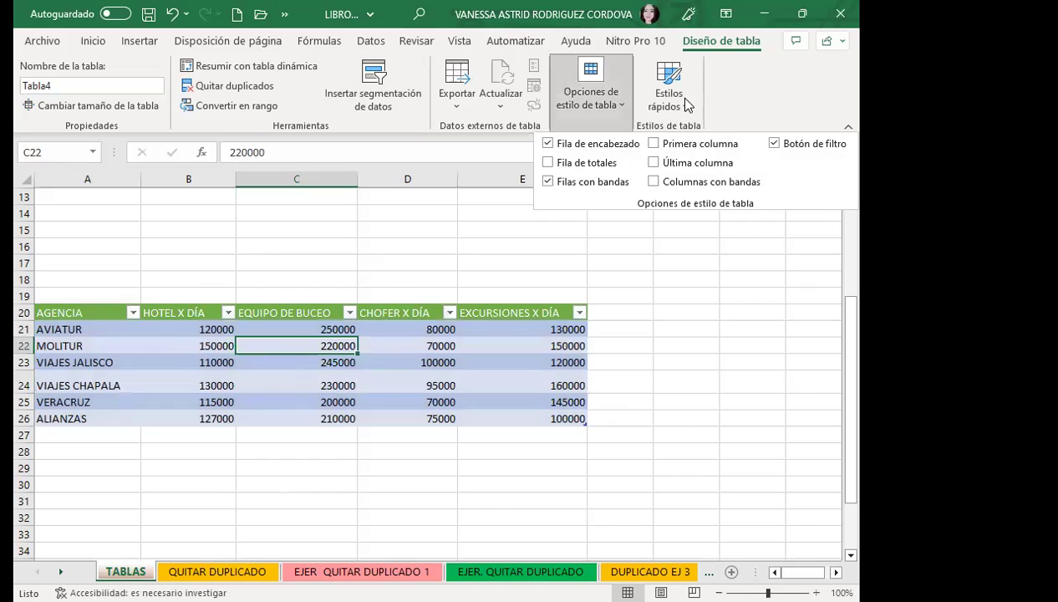
click(668, 88)
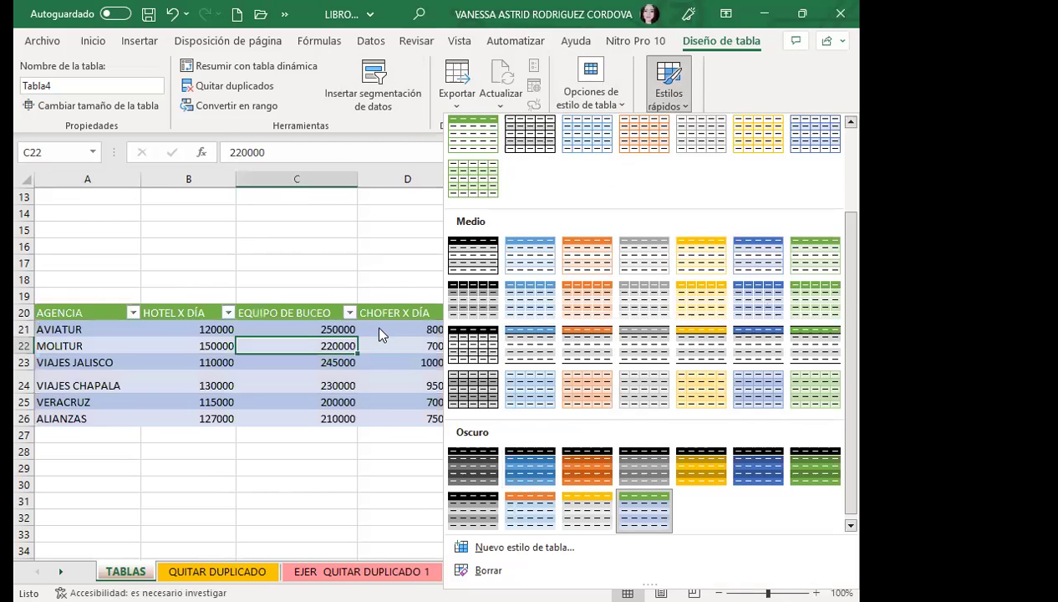
scroll(378, 332, up, 4)
click(255, 265)
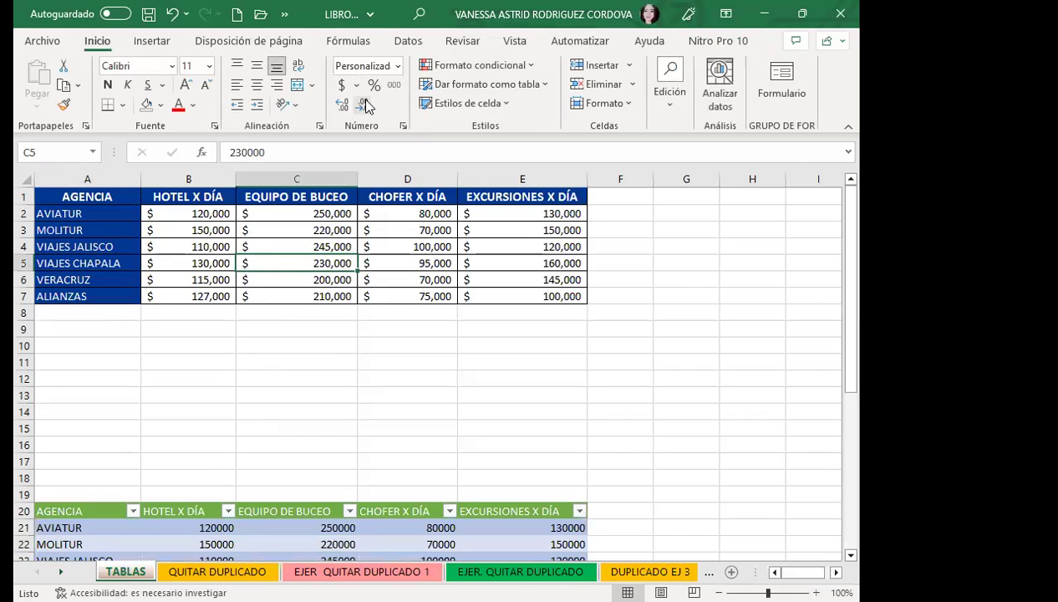
Step: Turn A1:E7 into table Tabla5 with Ctrl+T, keeping $A$1:$E$7 with headers
click(151, 40)
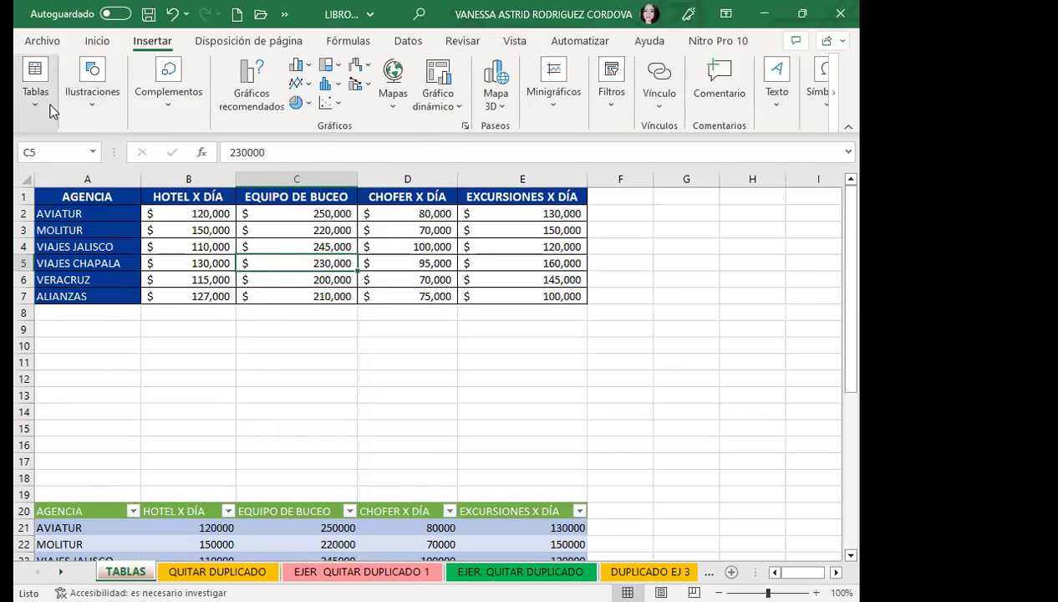
key(ctrl+t)
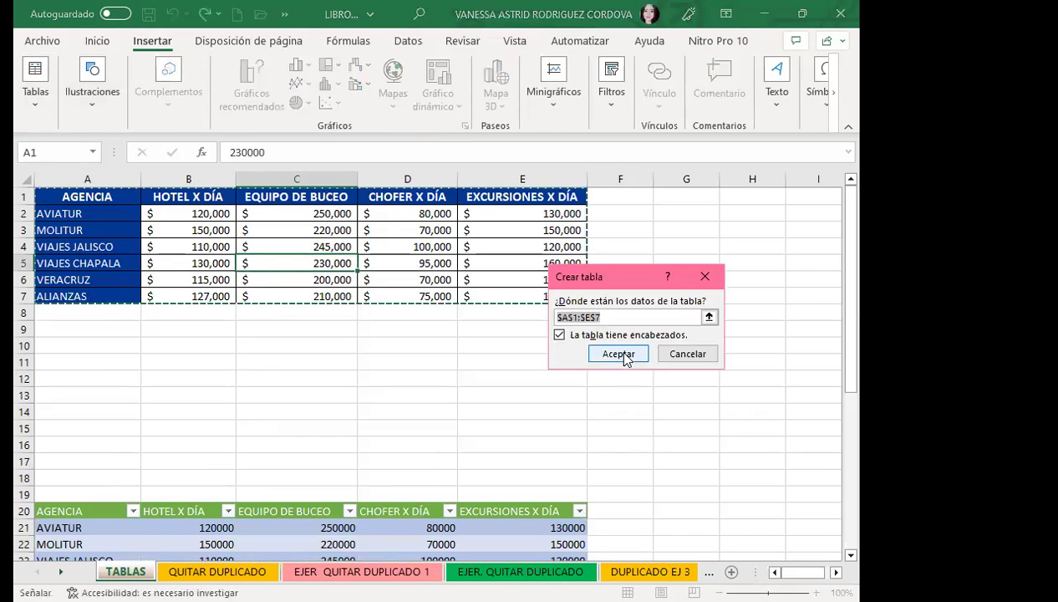
click(620, 355)
click(309, 263)
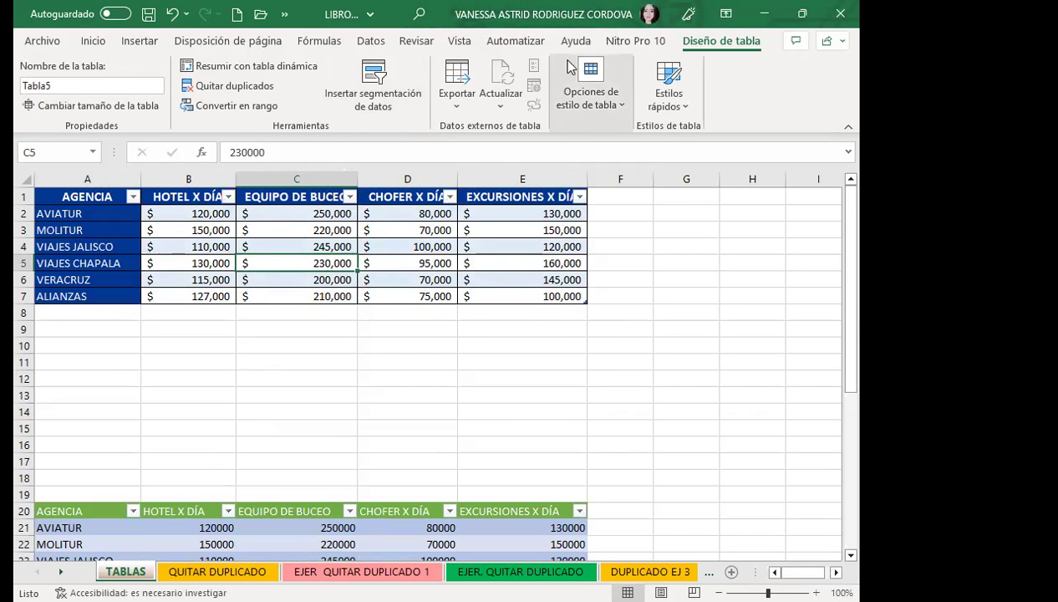
click(677, 104)
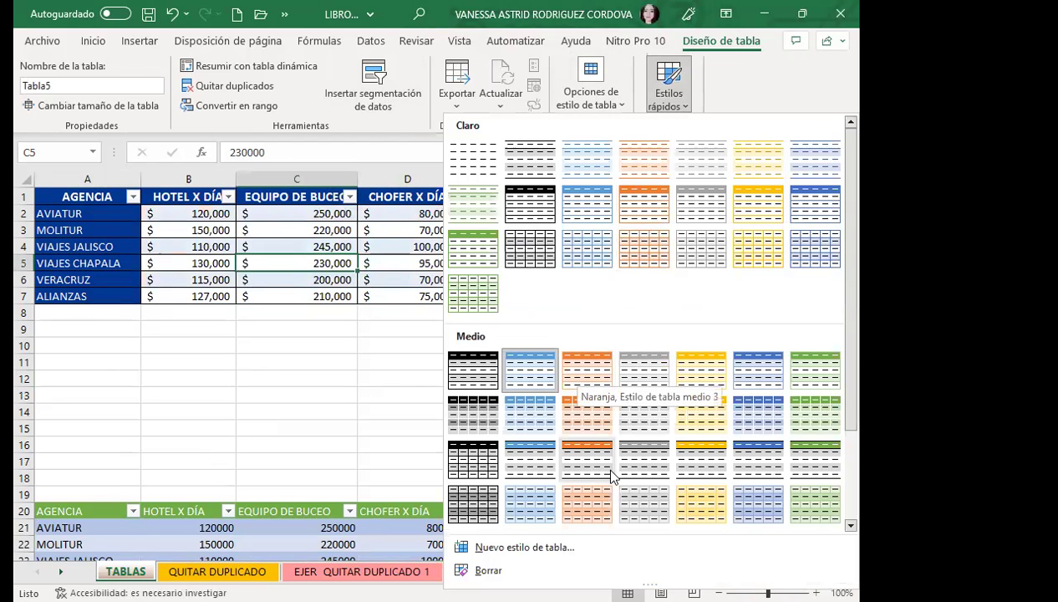
scroll(606, 472, down, 3)
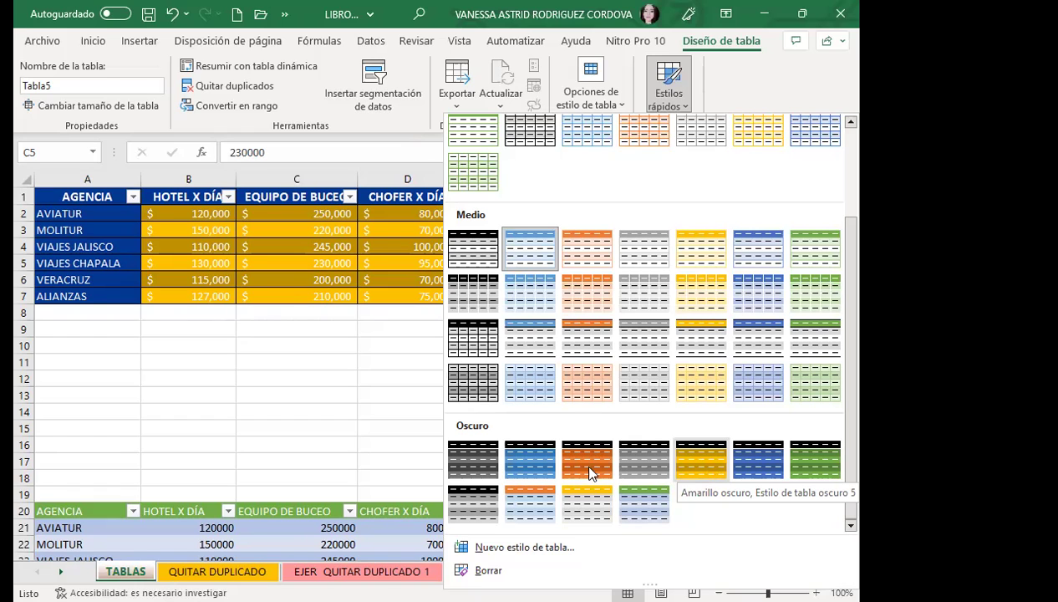
click(397, 404)
scroll(398, 405, down, 5)
click(330, 331)
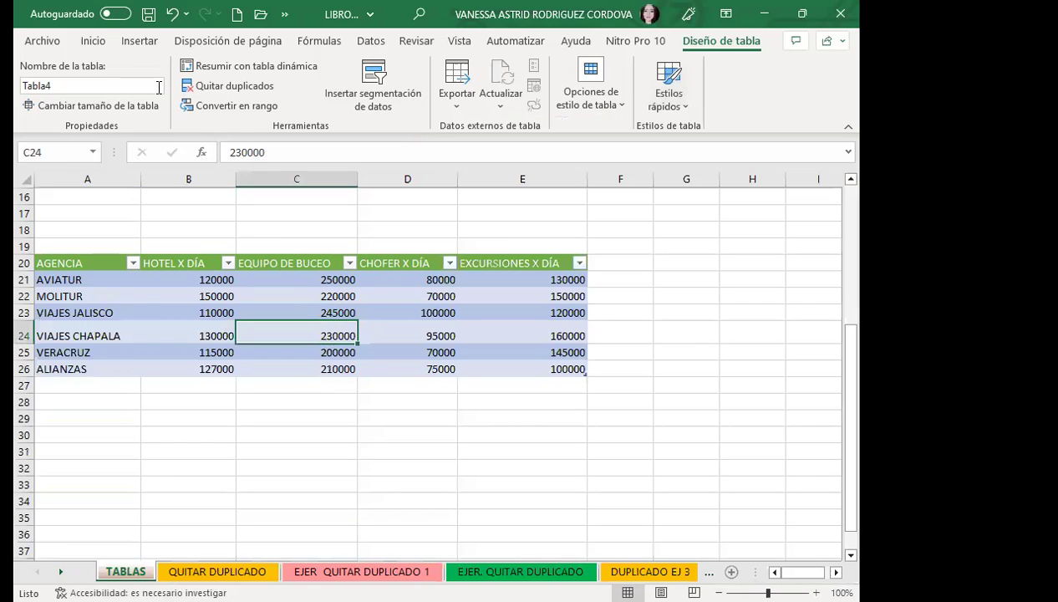
click(140, 41)
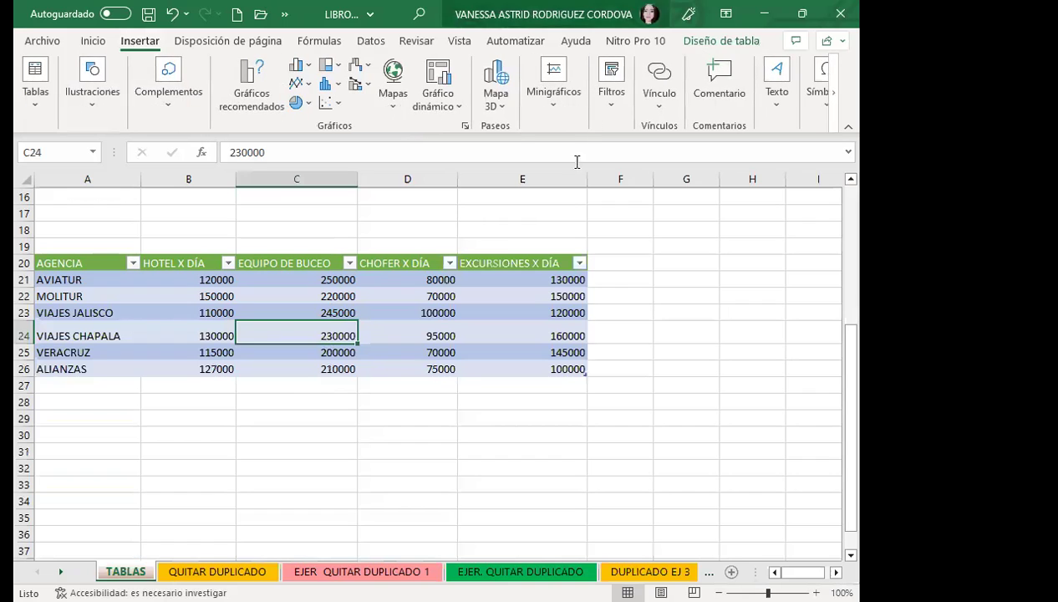
click(89, 44)
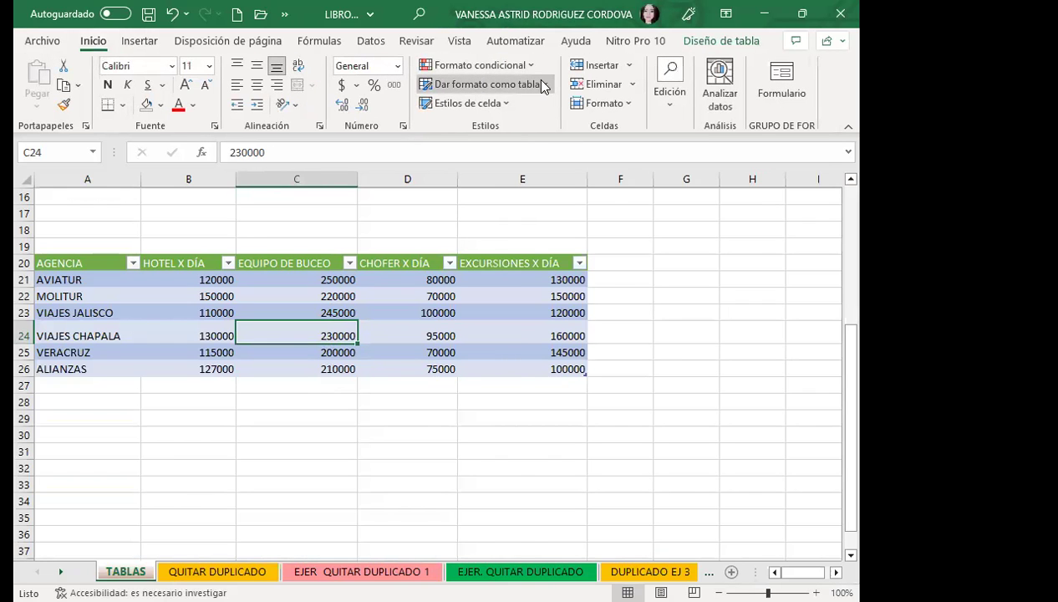
click(542, 83)
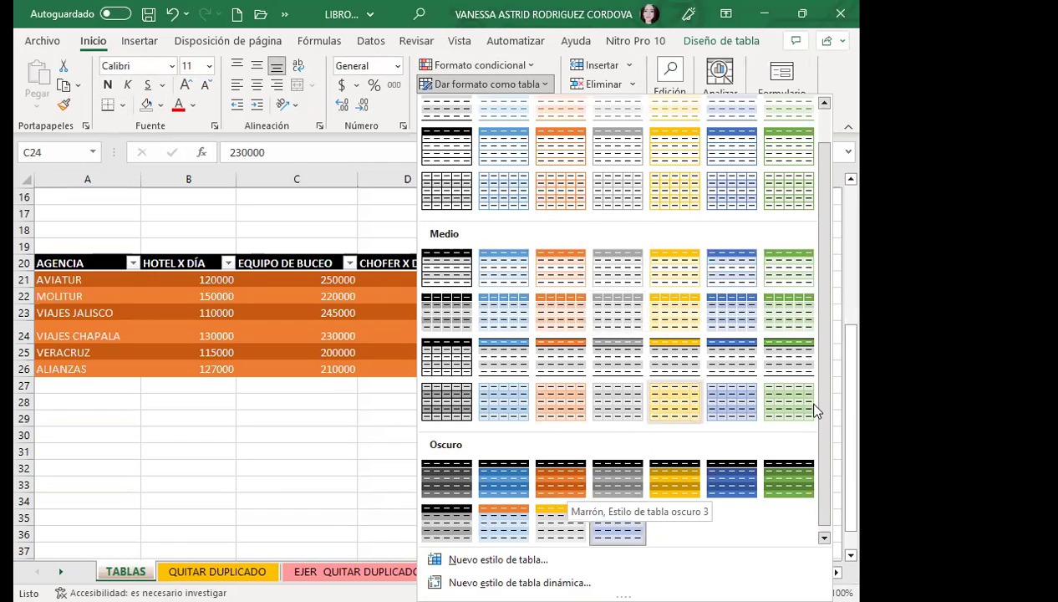
scroll(630, 340, up, 1)
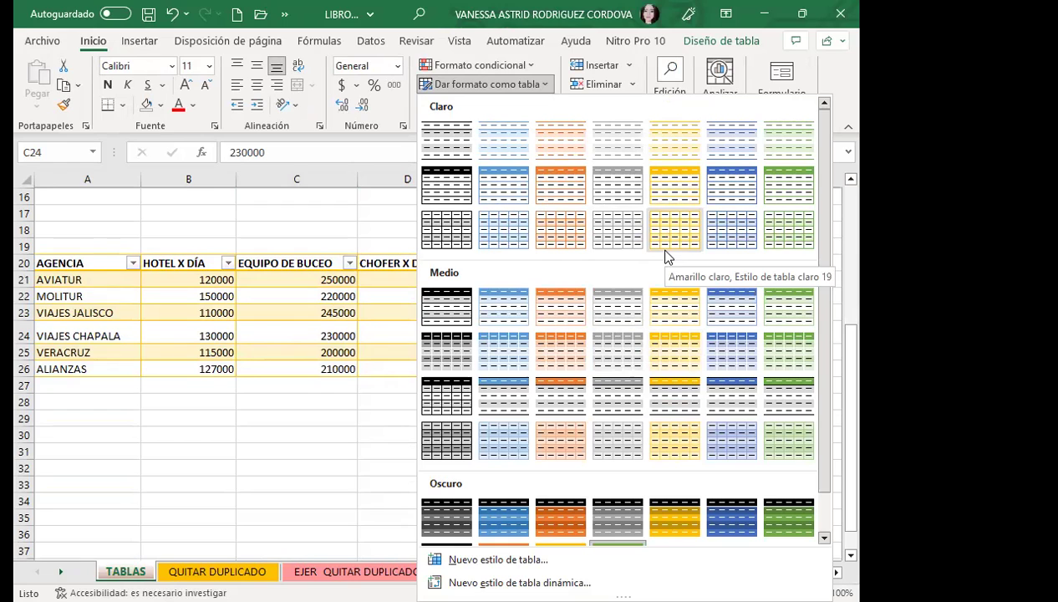
click(460, 85)
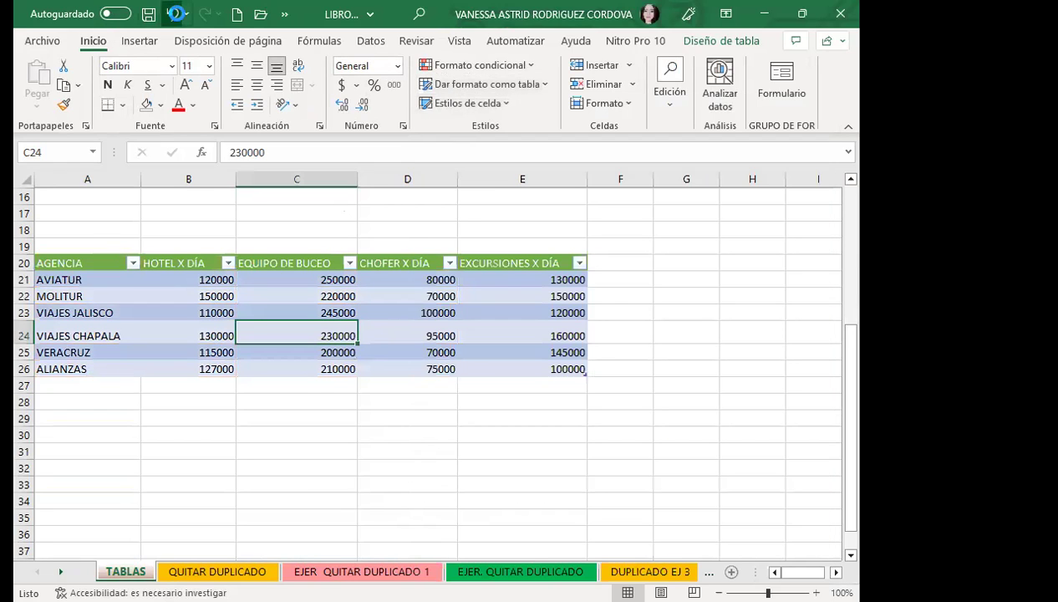
click(175, 13)
Step: Undo the bottom table's formatting, then select A20:E26 and bring up its Quick Analysis options
click(176, 14)
scroll(241, 366, down, 2)
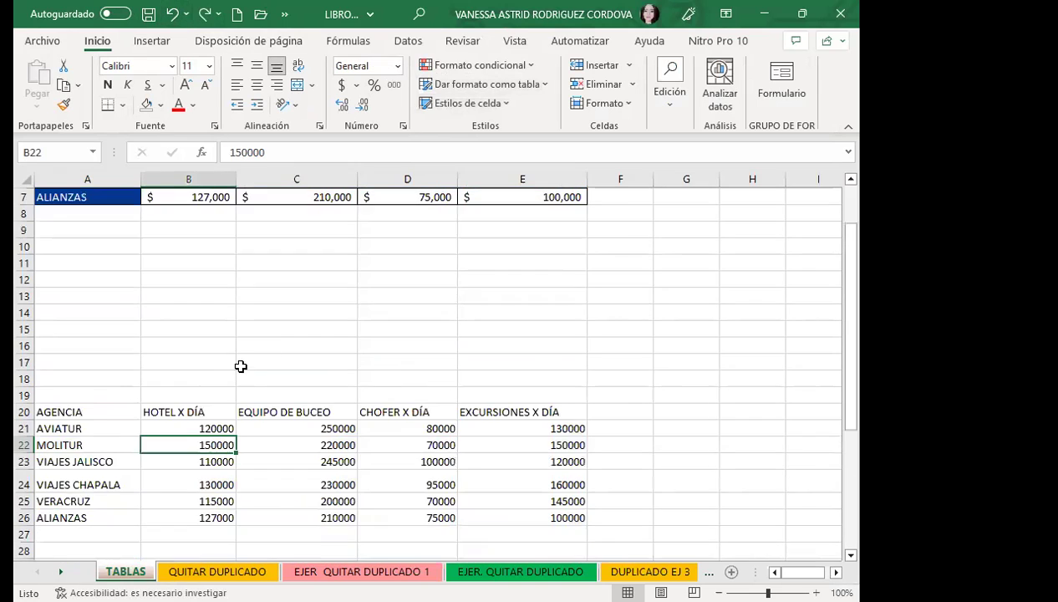
scroll(267, 436, down, 2)
click(304, 363)
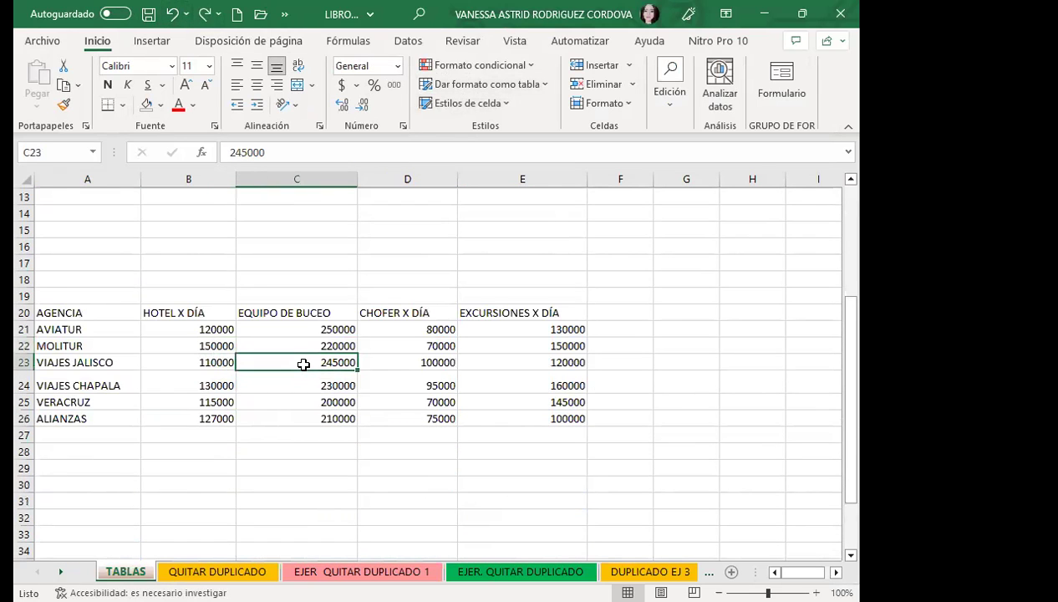
click(298, 334)
drag(80, 314, 535, 415)
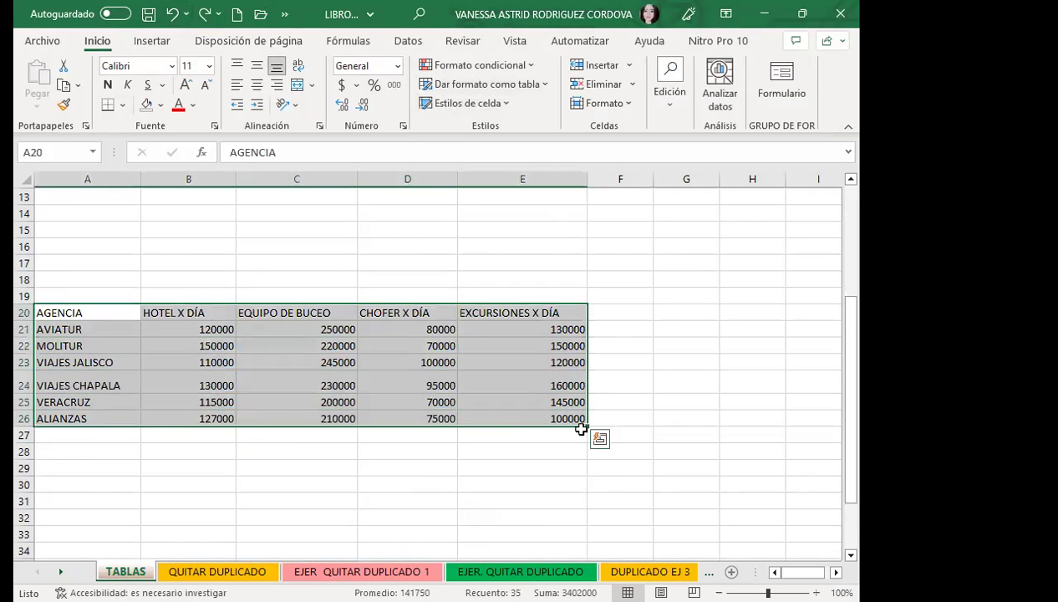
click(599, 441)
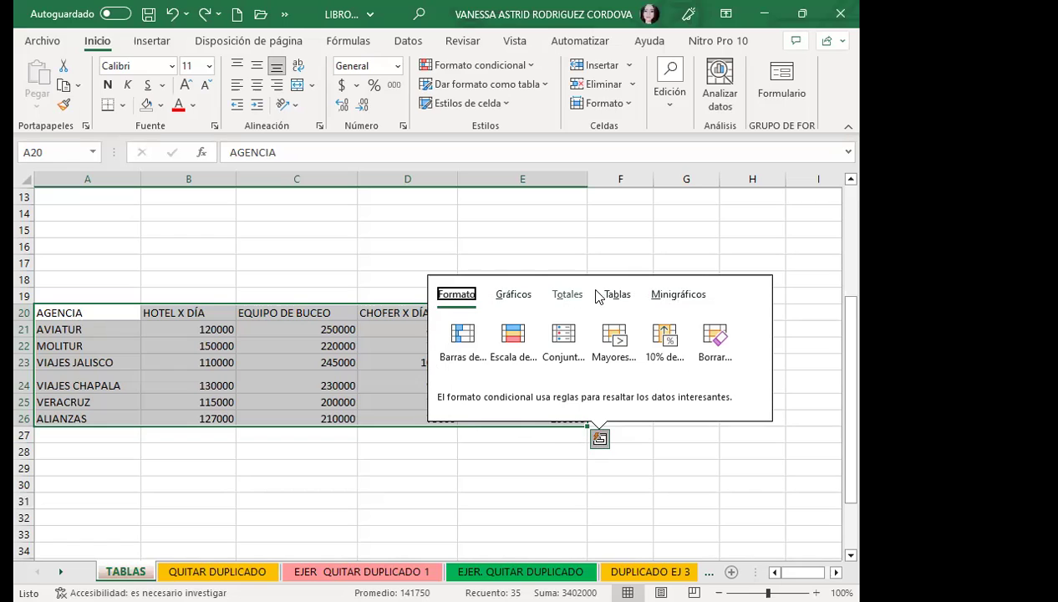
Step: Make A20:E26 into table Tabla6 from Quick Analysis's table options
click(624, 300)
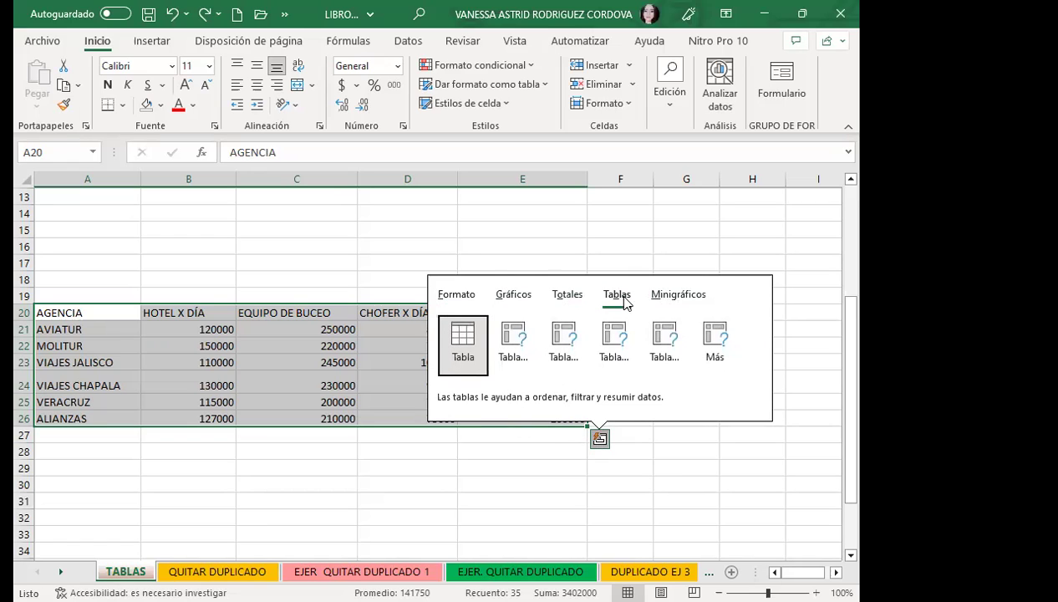
mouse_move(541, 366)
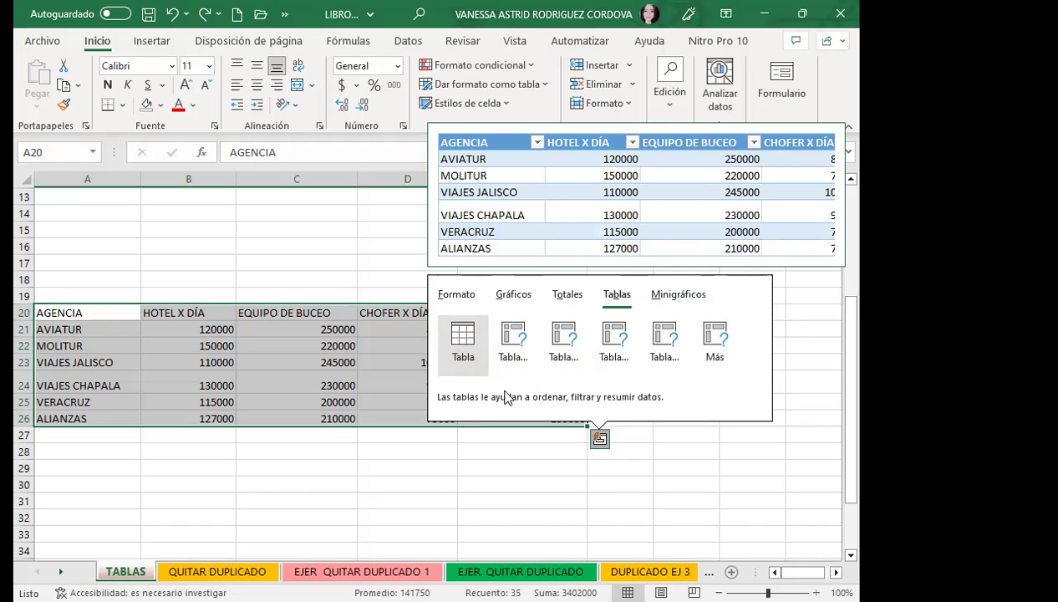
click(600, 442)
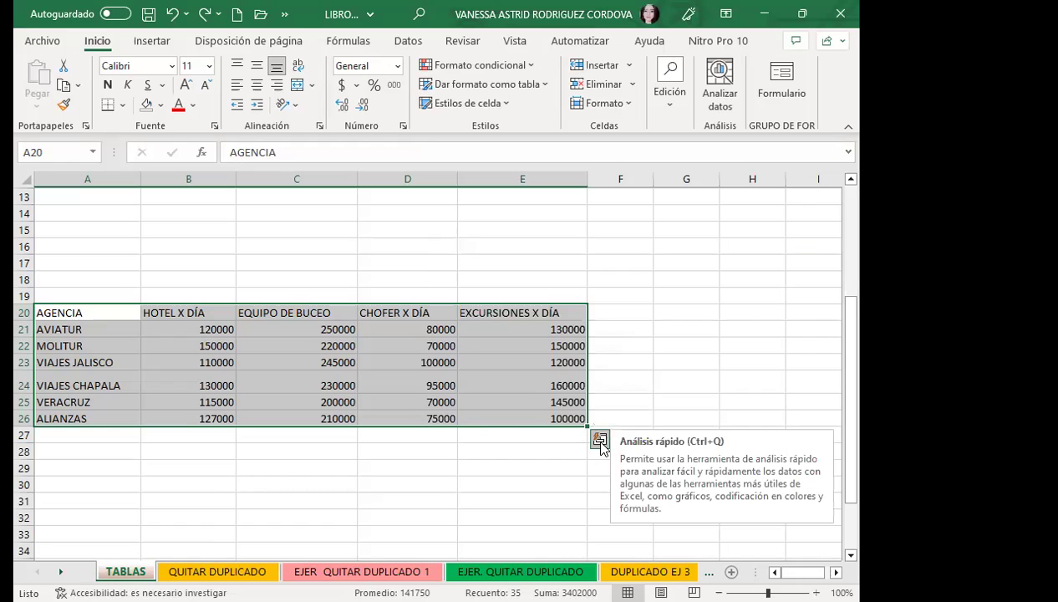
click(600, 441)
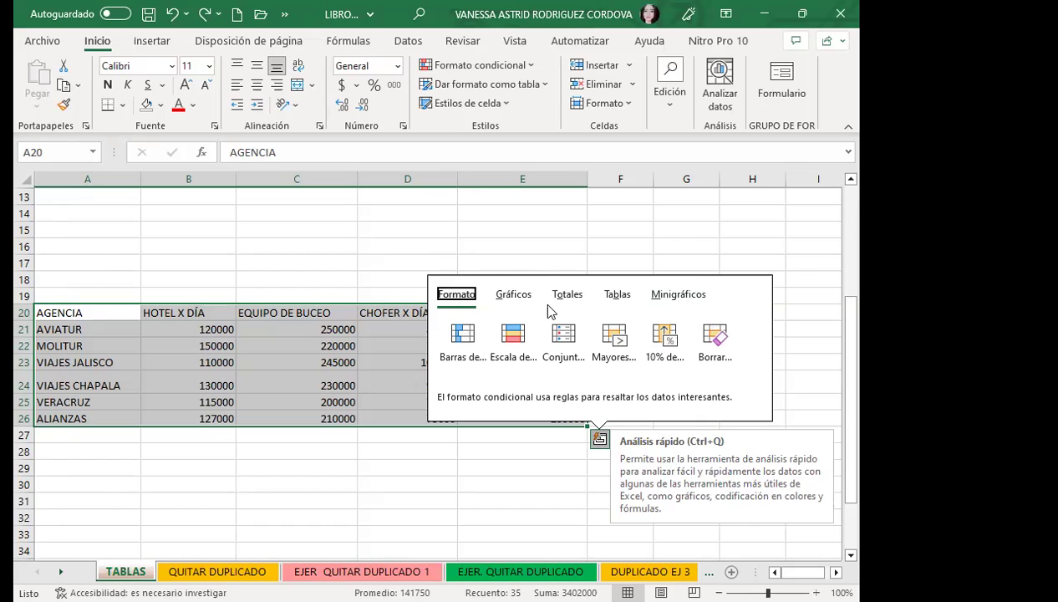
click(617, 294)
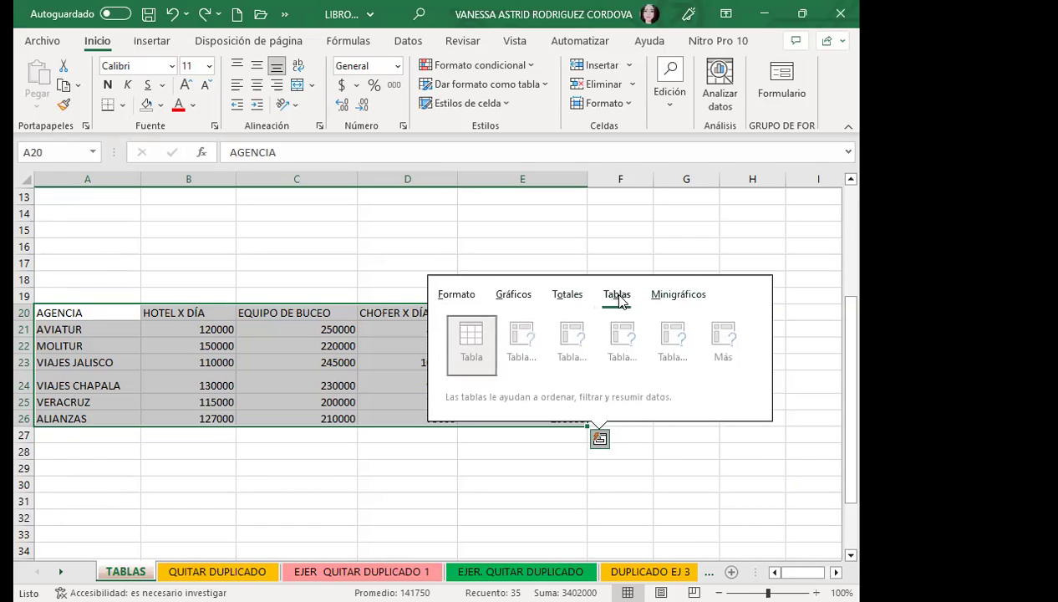
click(465, 338)
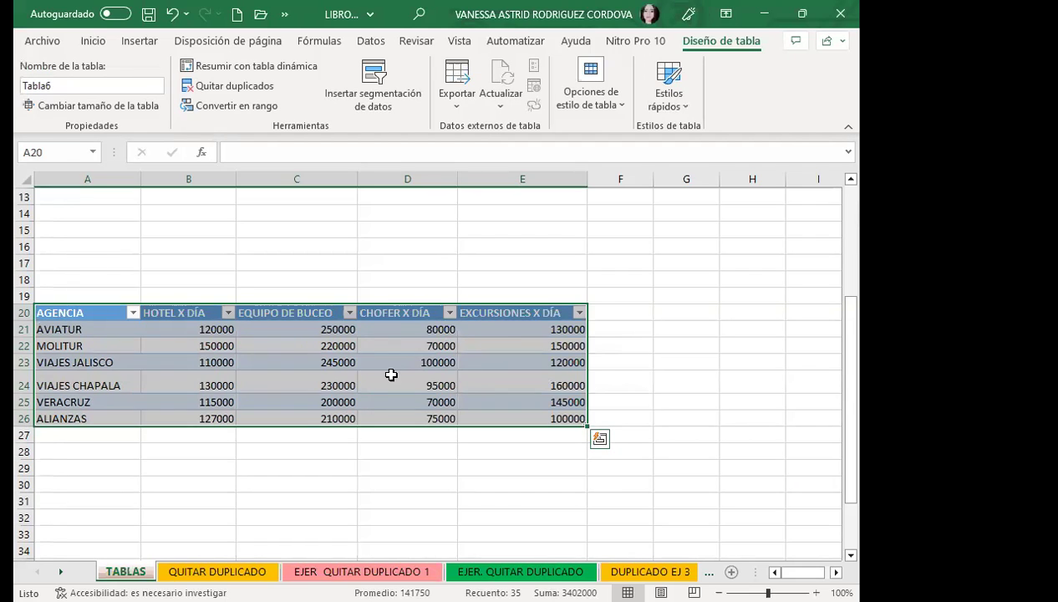
click(384, 376)
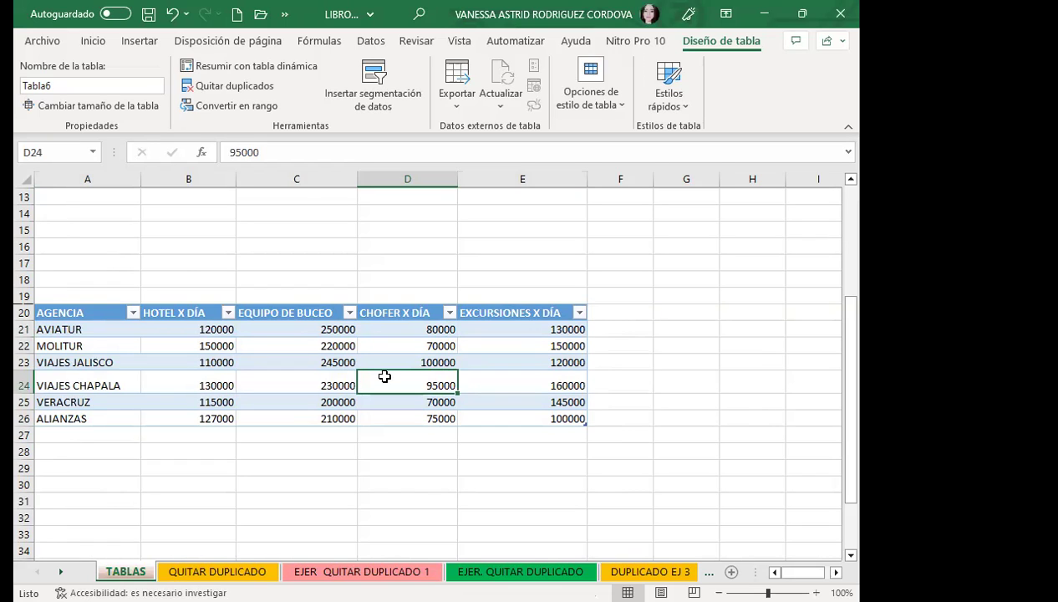
Step: Add a TOTALES header in F20, extending the table by a sixth column
scroll(303, 373, up, 4)
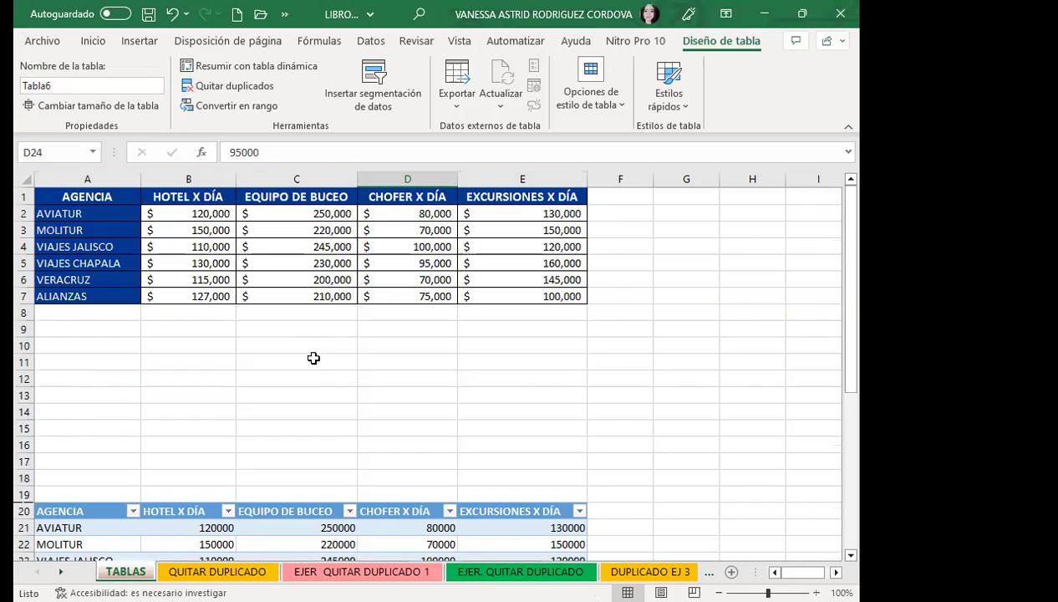
scroll(313, 358, down, 3)
click(306, 414)
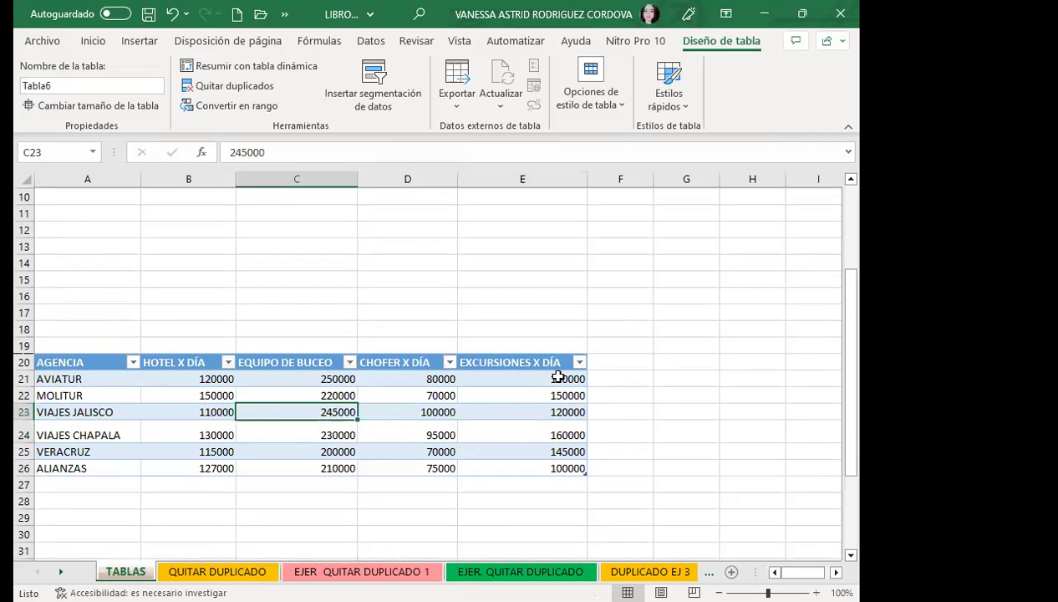
click(614, 364)
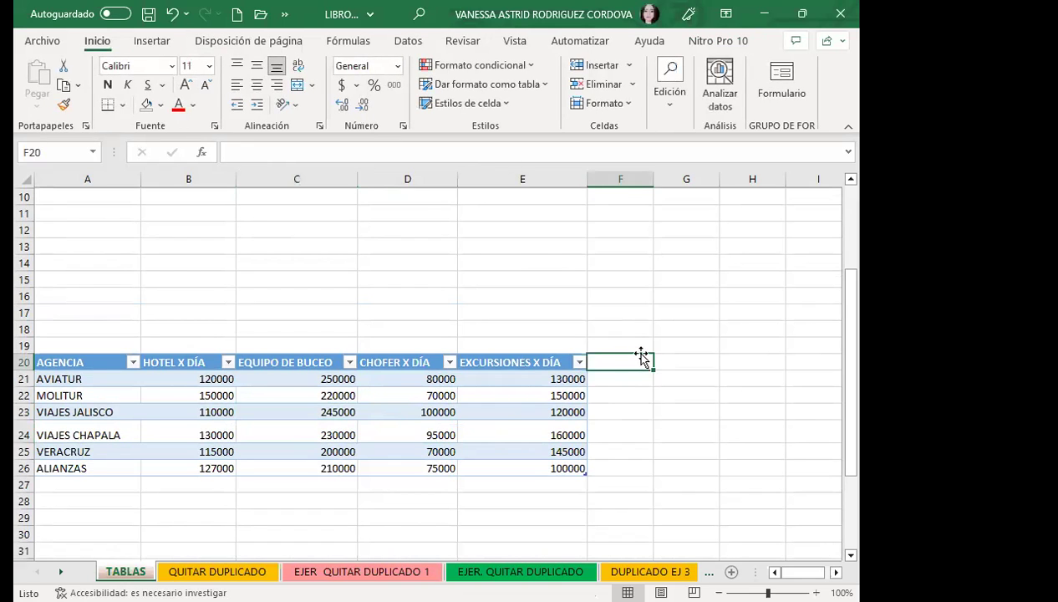
text(TOTALES)
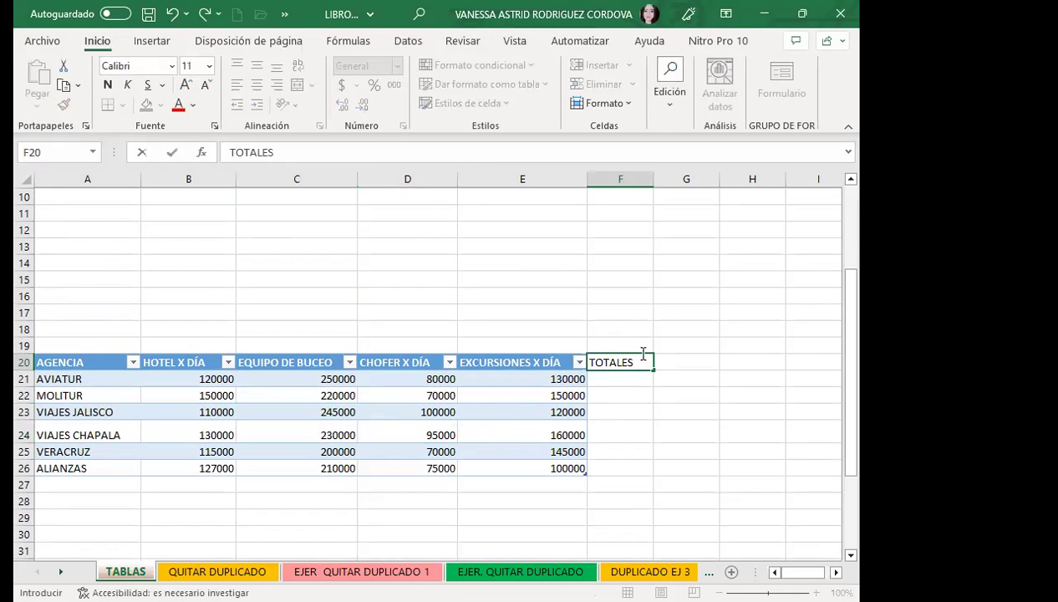
click(603, 428)
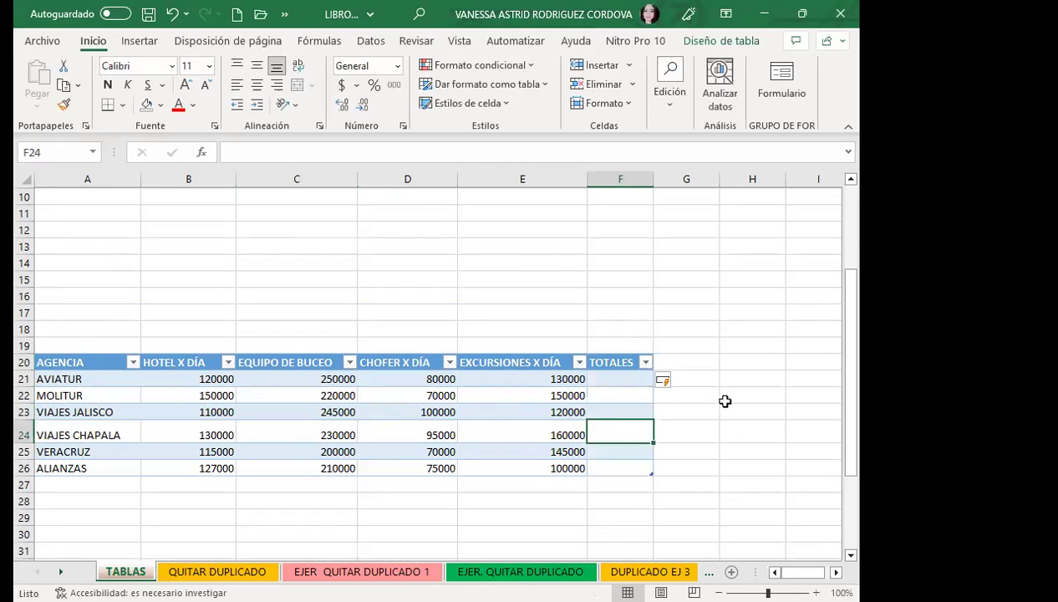
click(642, 310)
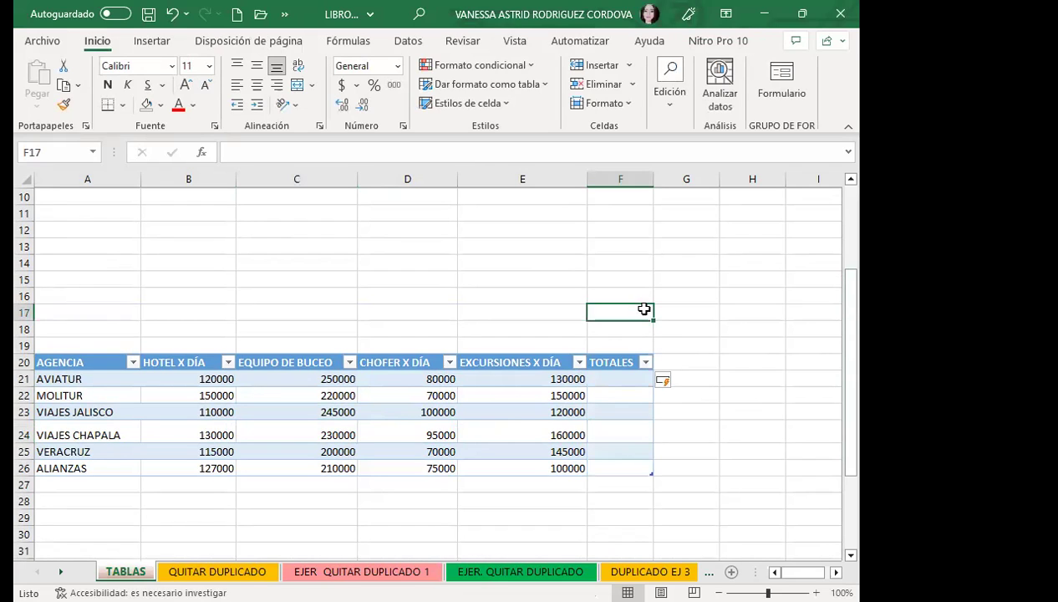
Step: Hide the table's header filter arrows with Ctrl+Shift+L
click(449, 437)
key(ctrl+shift+l)
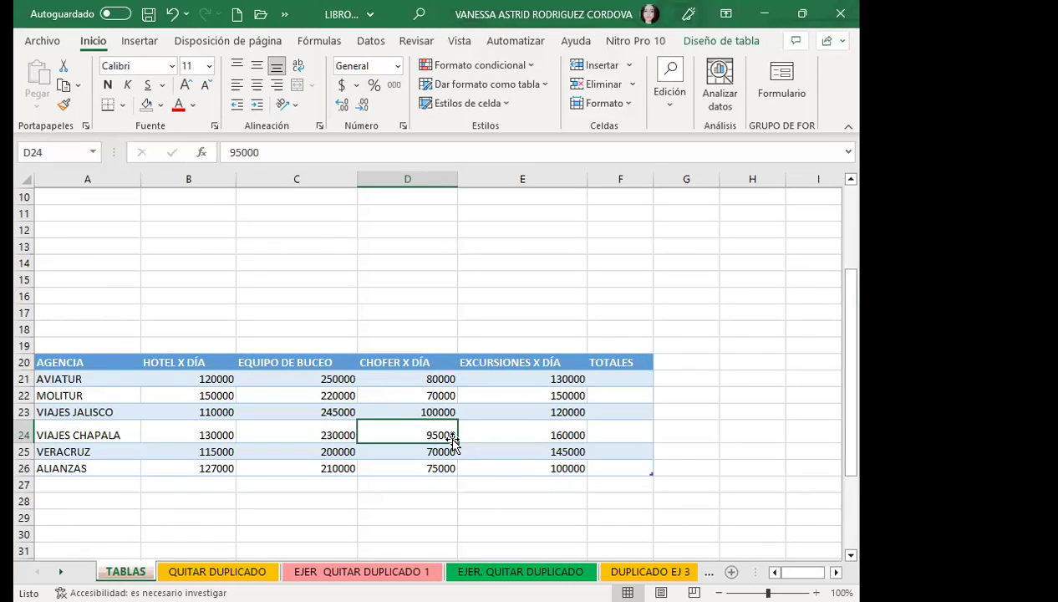
click(385, 388)
click(480, 428)
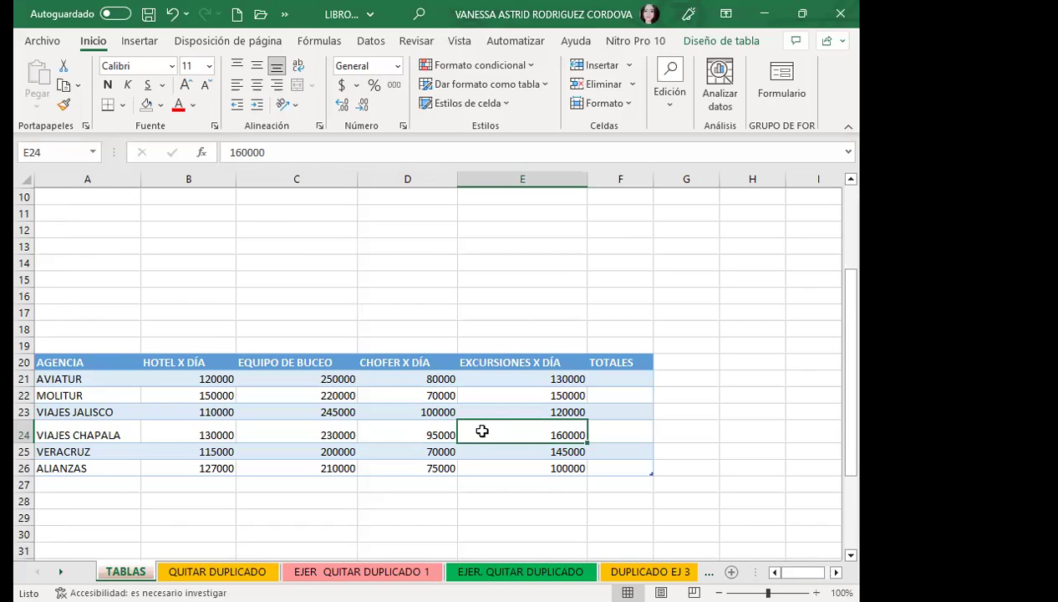
Step: AutoSum F21 so TOTALES fills with row sums, from 580000 for AVIATUR to 512000 for ALIANZAS
click(605, 426)
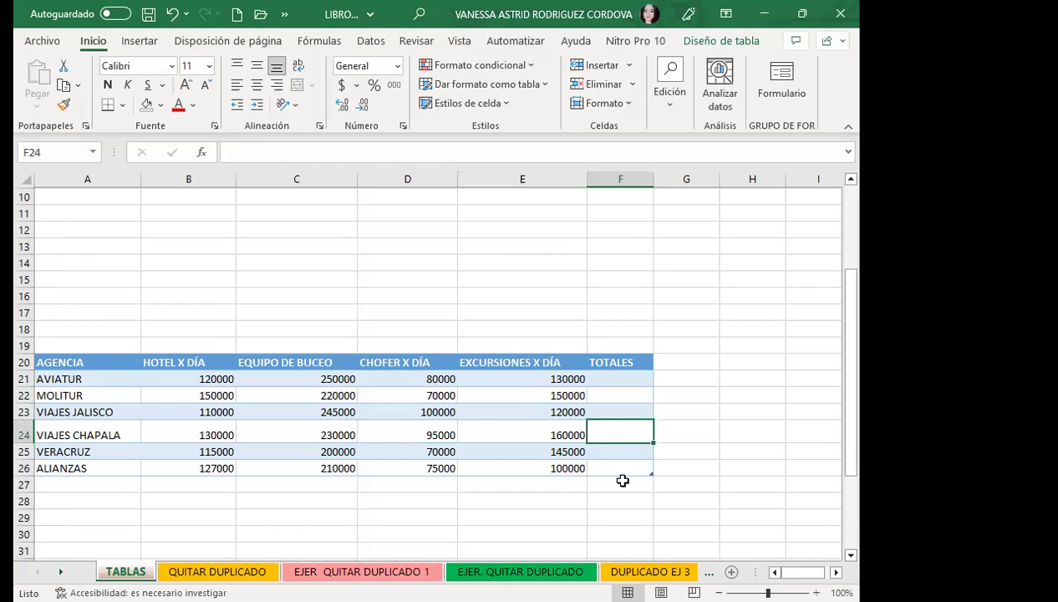
click(621, 375)
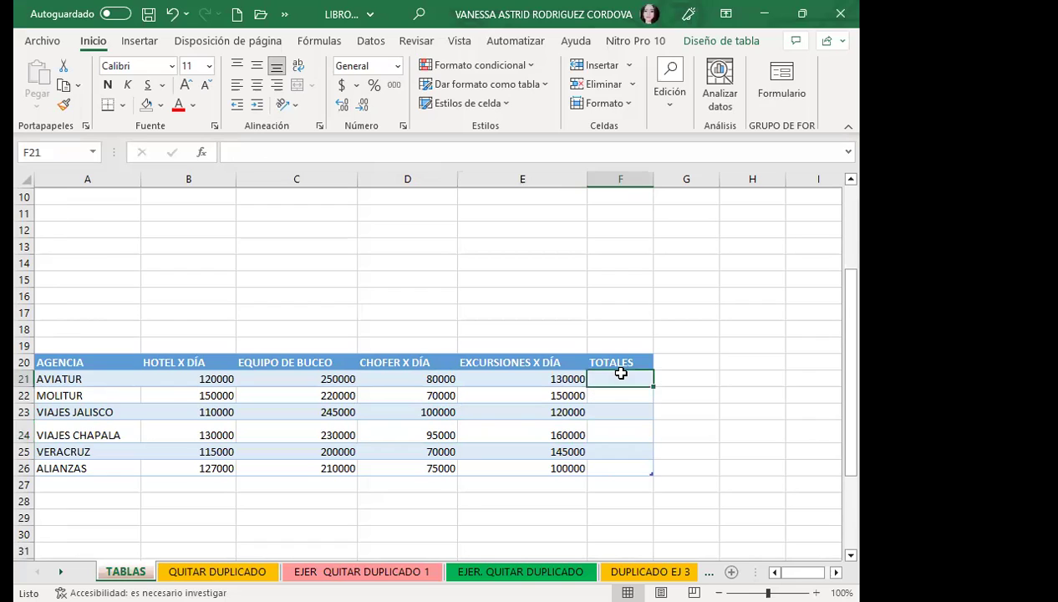
click(669, 104)
click(691, 144)
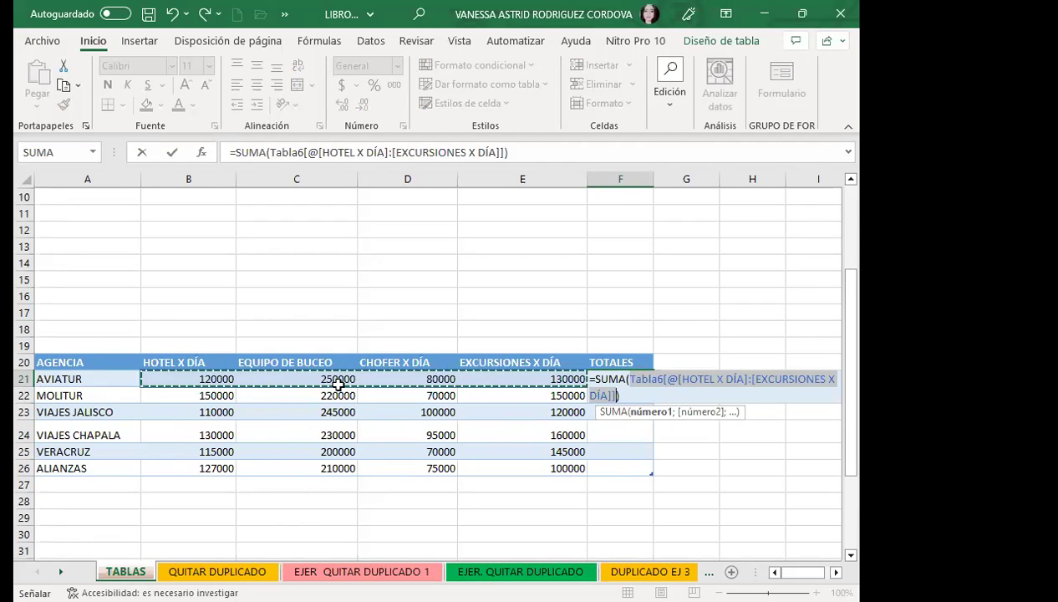
key(Return)
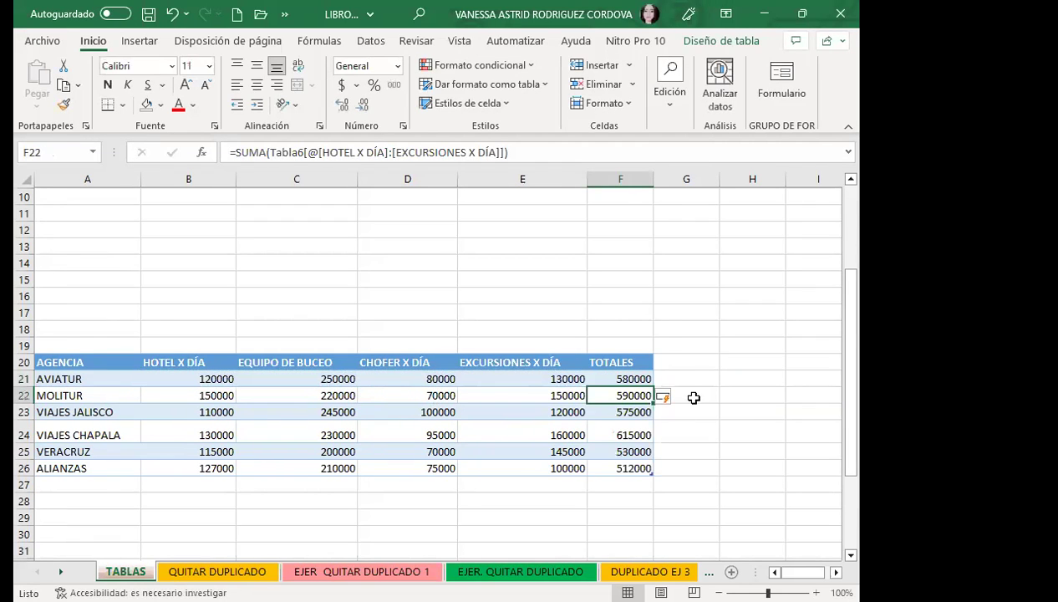
click(697, 373)
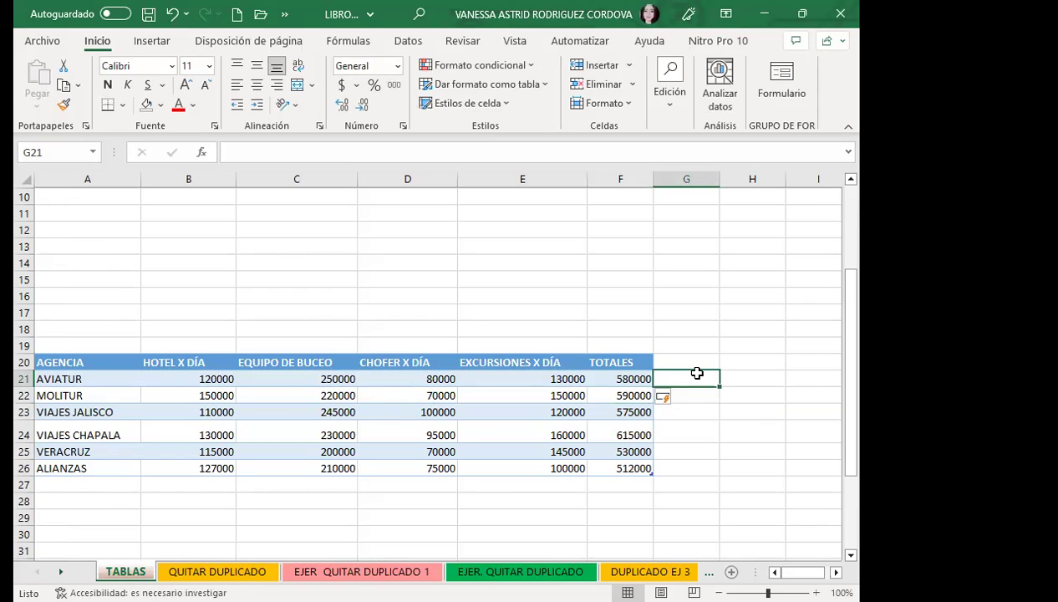
click(516, 377)
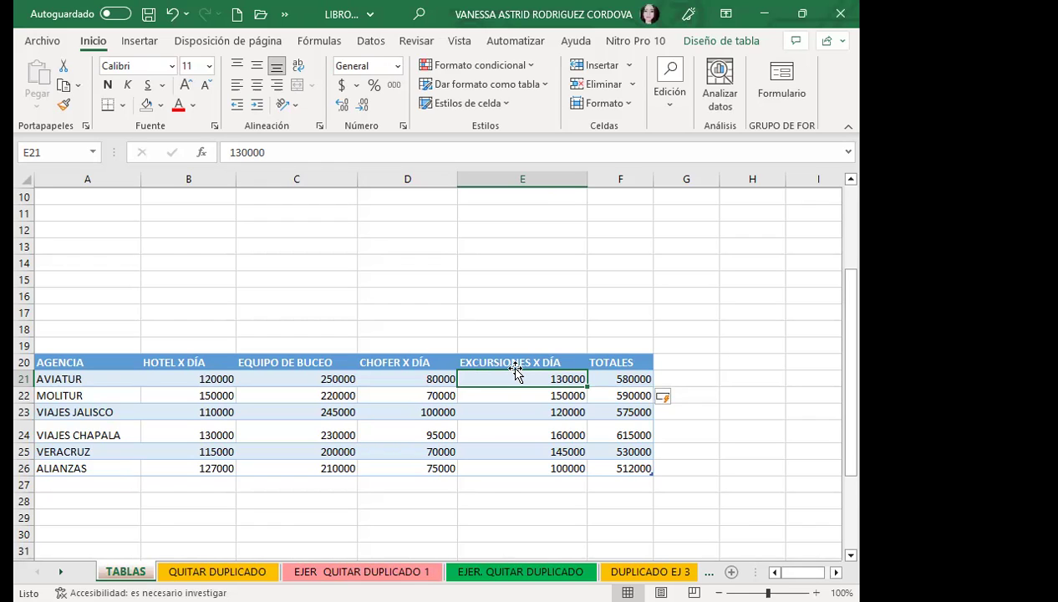
click(480, 426)
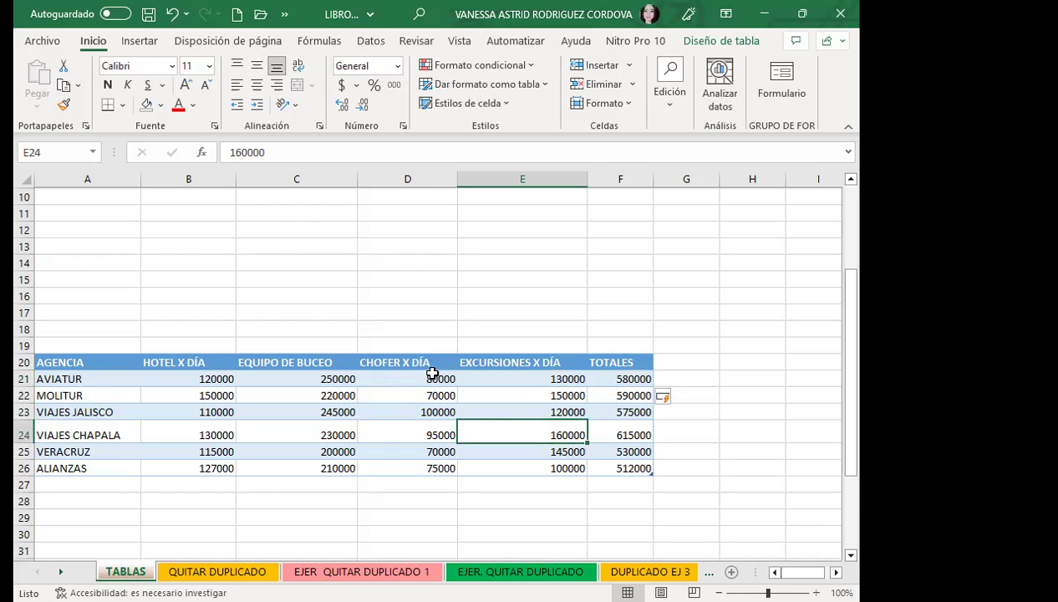
click(621, 379)
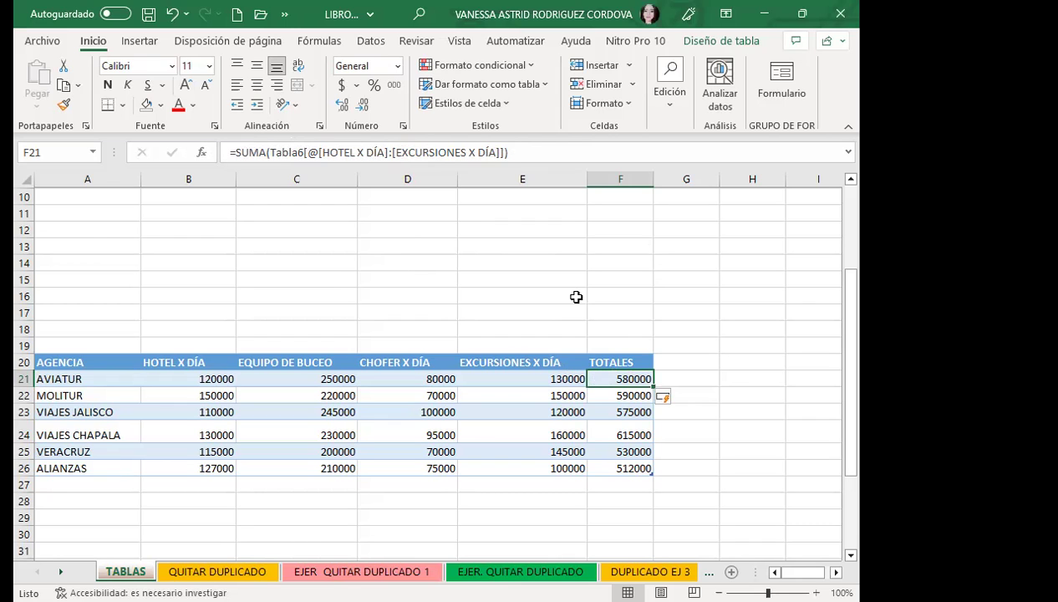
Step: AutoSum F2 in the top table, giving =SUMA(B2:E2) = $ 580,000 for AVIATUR
scroll(493, 288, up, 2)
scroll(510, 280, up, 1)
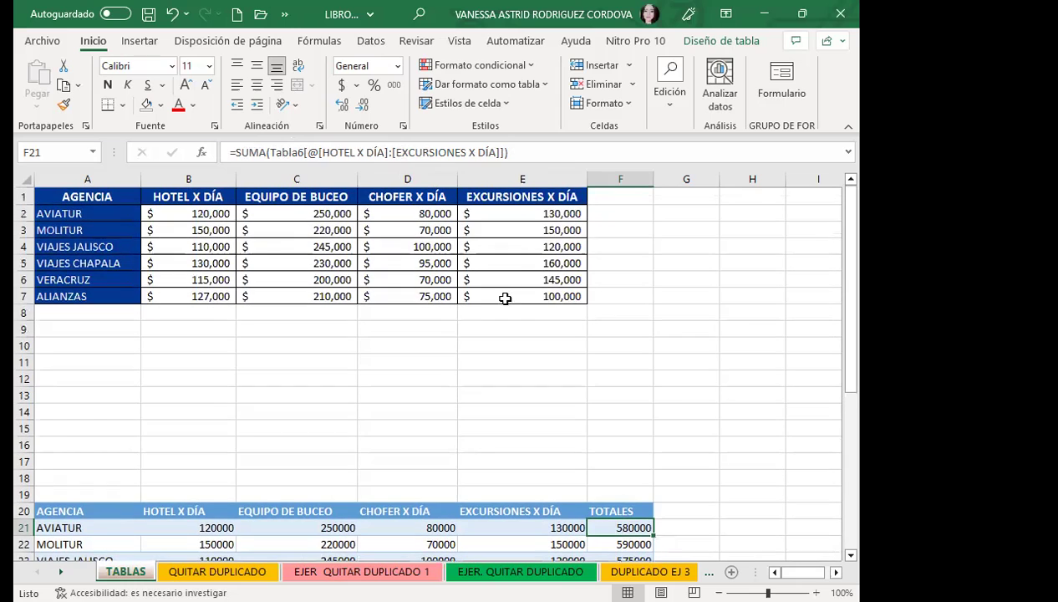
click(618, 211)
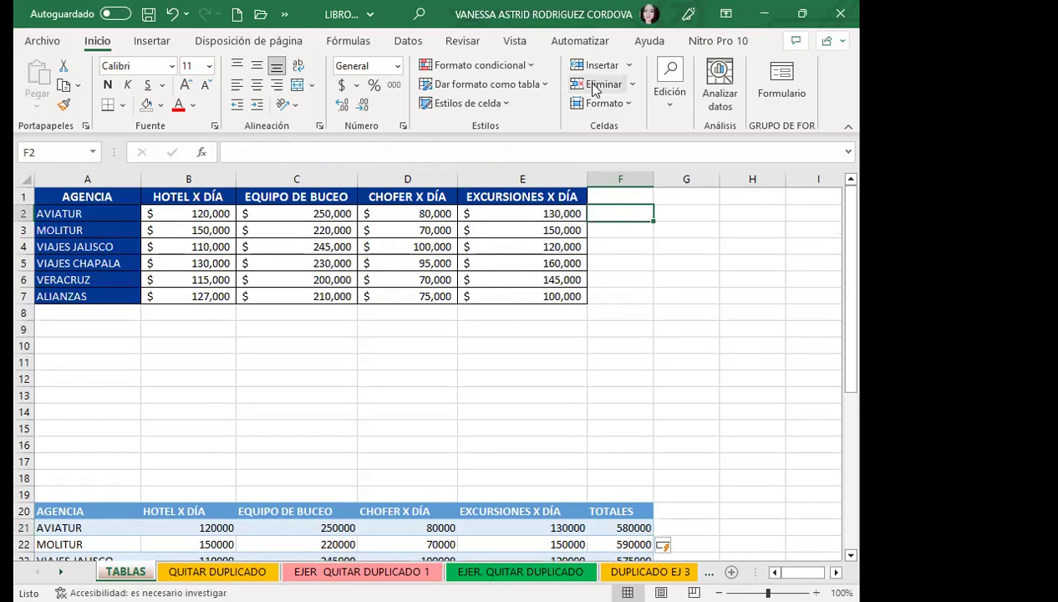
click(678, 98)
click(675, 133)
key(Return)
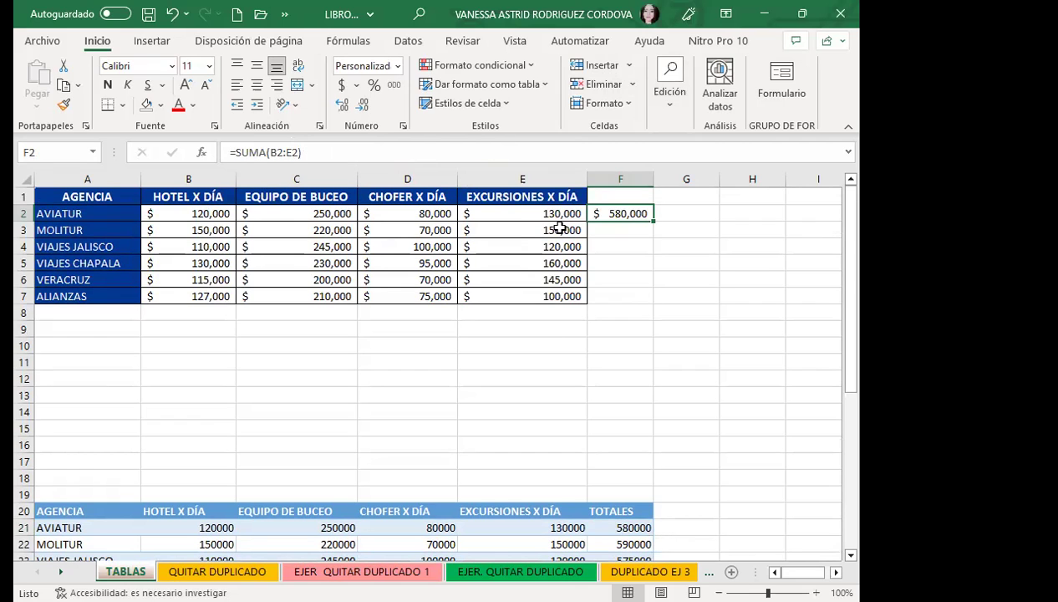
scroll(556, 376, down, 2)
click(621, 429)
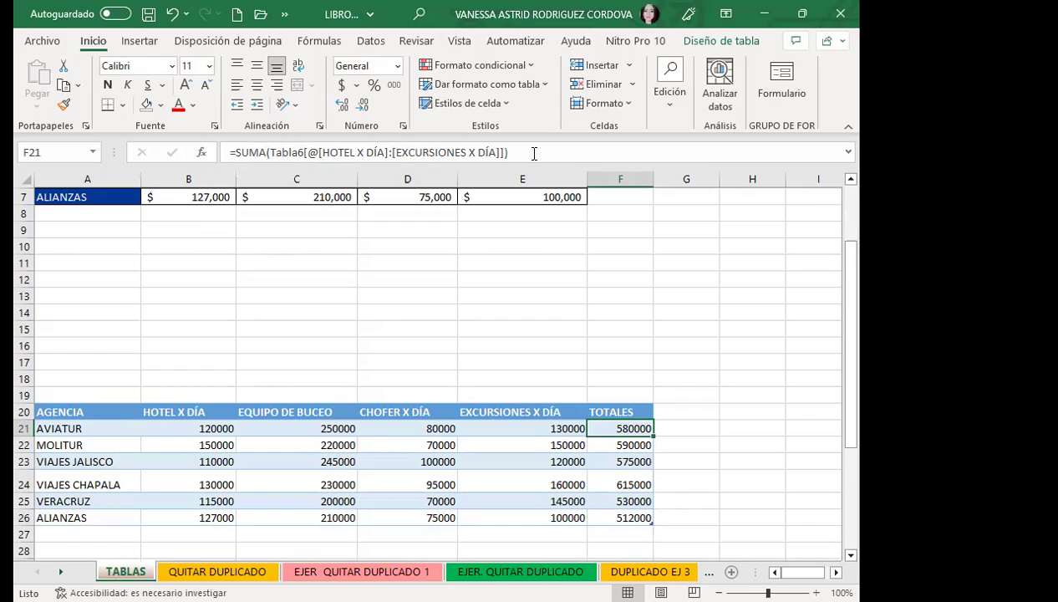
Step: Rename the lower table from Tabla6 to the user's surname in Nombre de la tabla
click(470, 441)
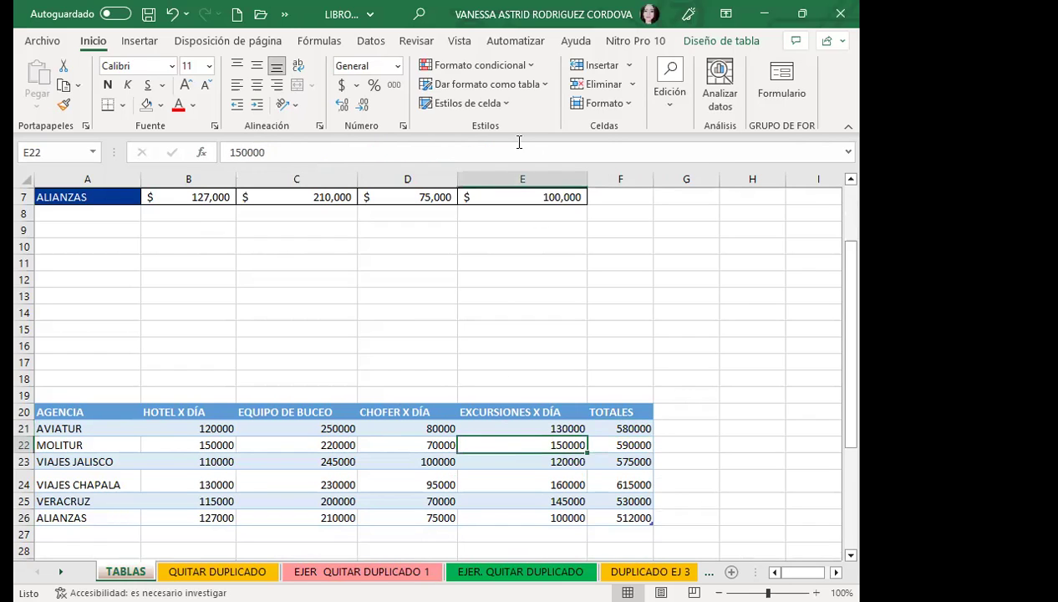
click(706, 40)
click(90, 81)
text(CÓRDOVA)
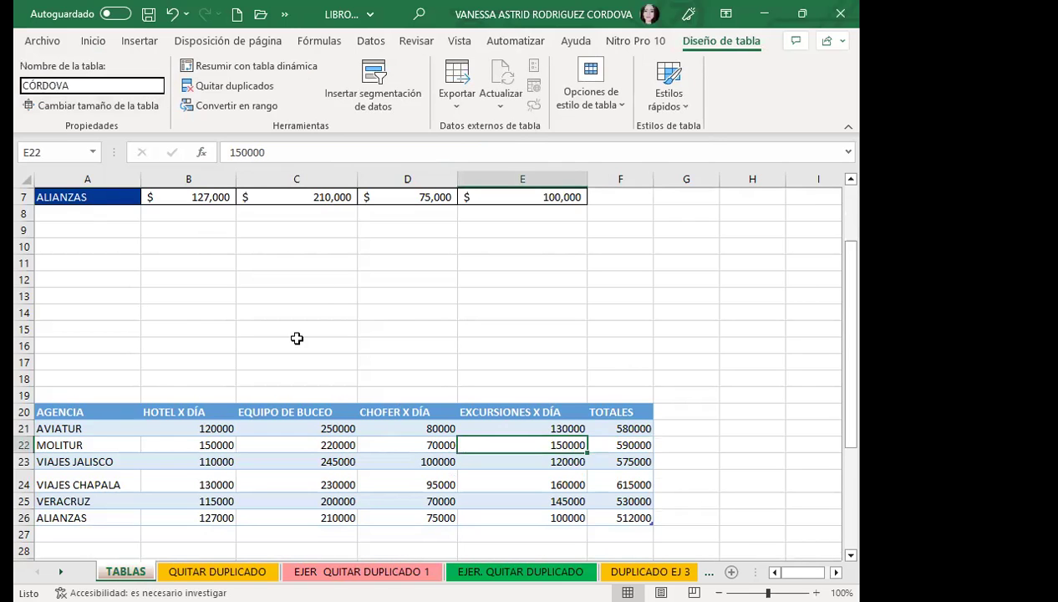
click(393, 329)
click(615, 428)
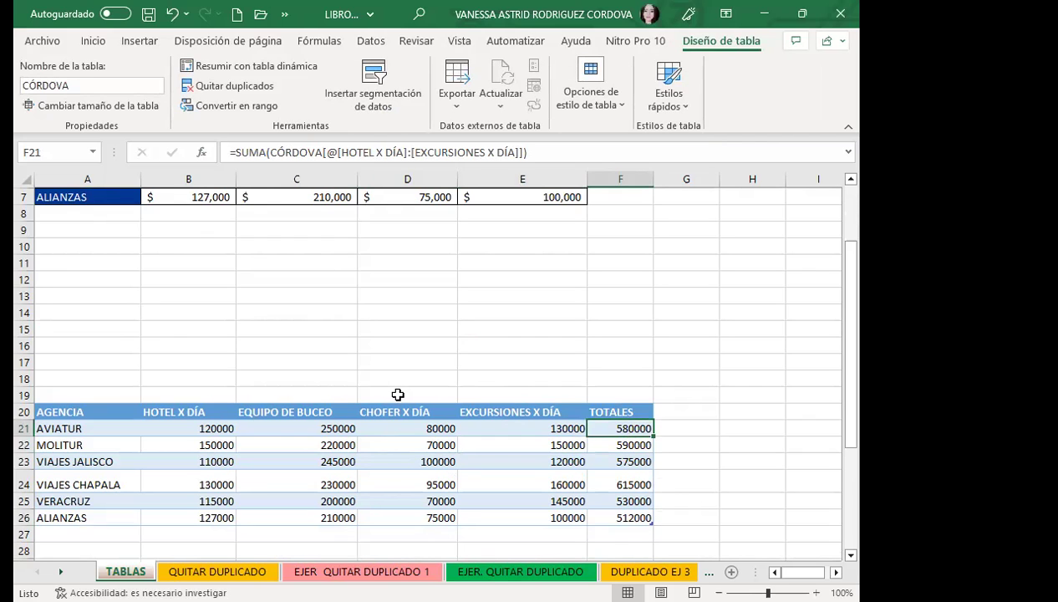
click(390, 441)
scroll(378, 401, up, 2)
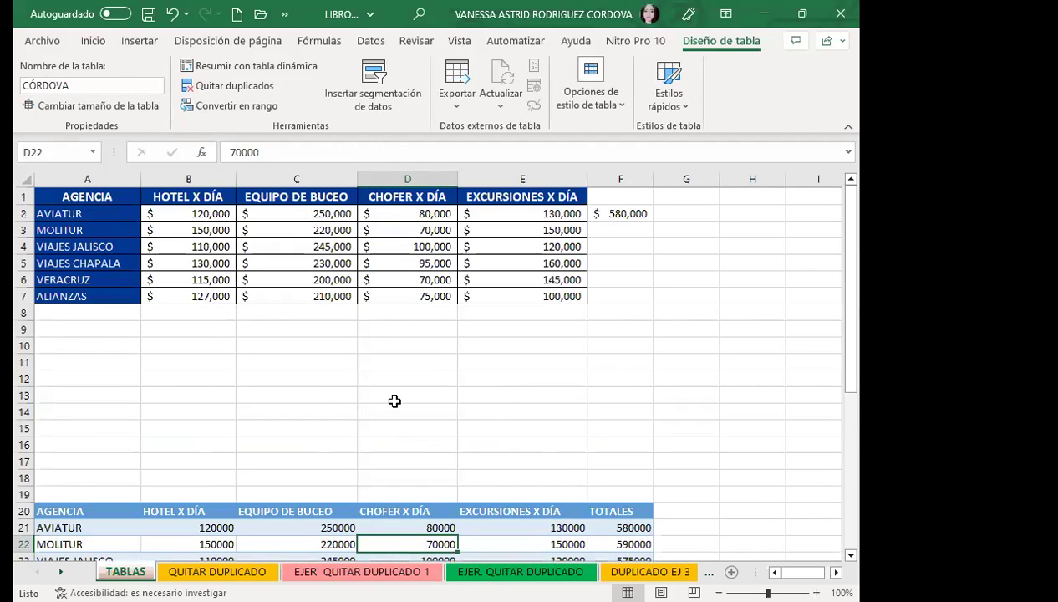
click(567, 243)
click(611, 221)
drag(653, 221, 651, 301)
click(716, 346)
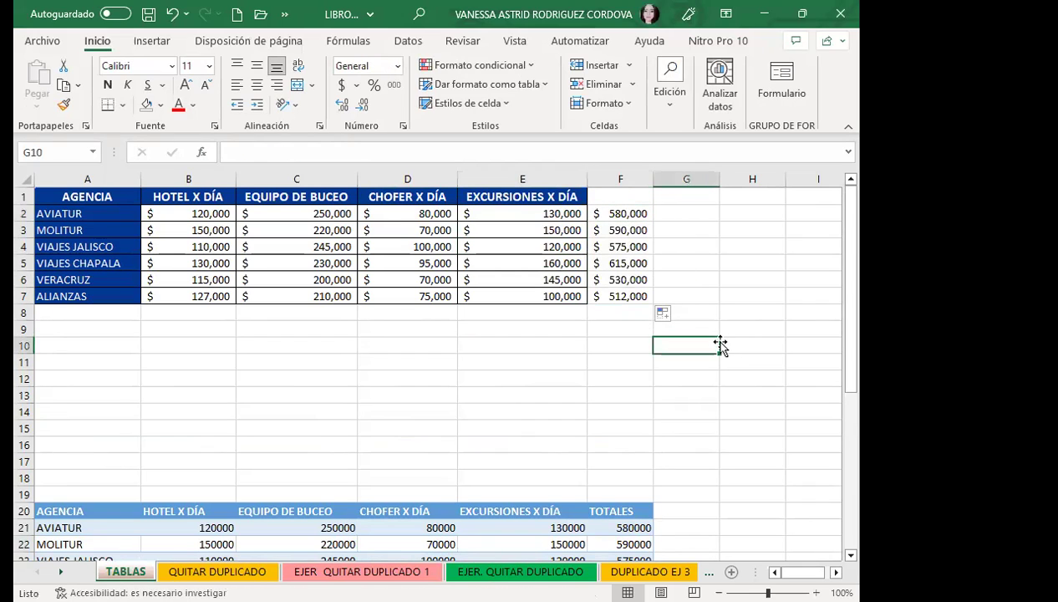
click(623, 262)
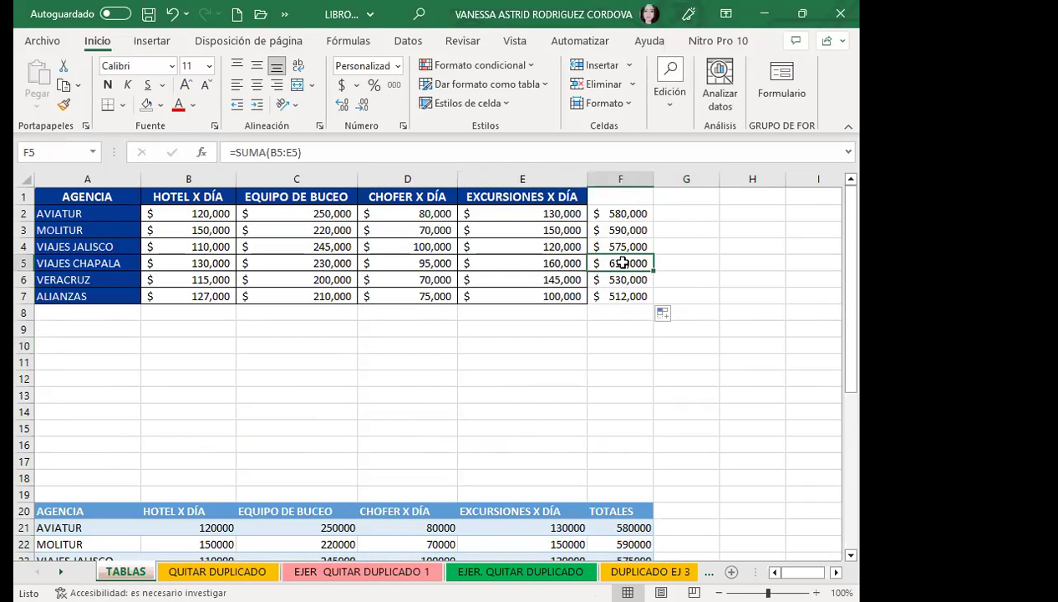
scroll(599, 343, down, 3)
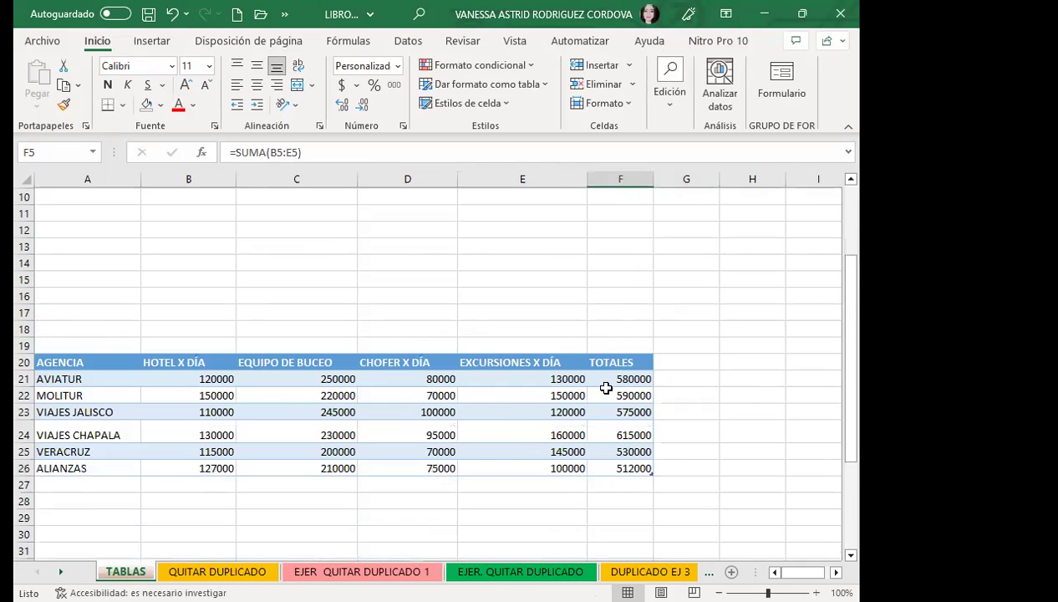
click(624, 381)
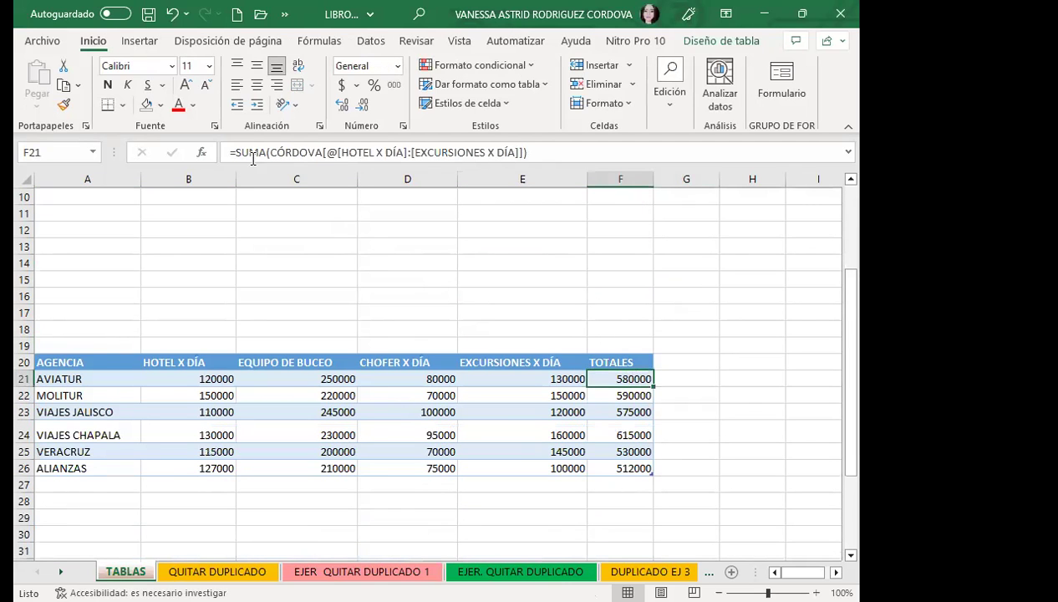
click(632, 316)
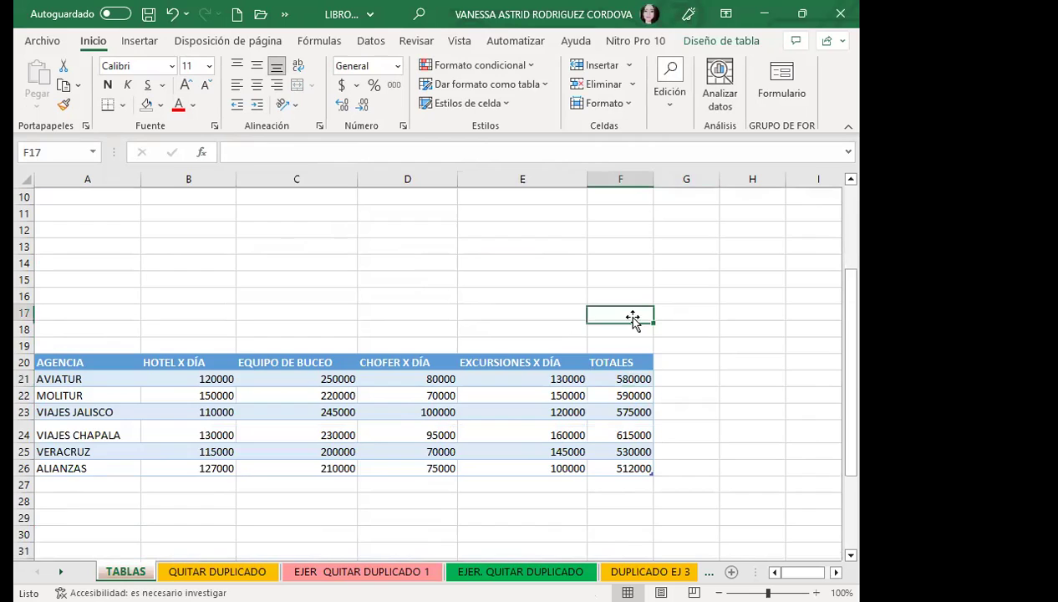
scroll(568, 330, up, 2)
scroll(566, 383, up, 1)
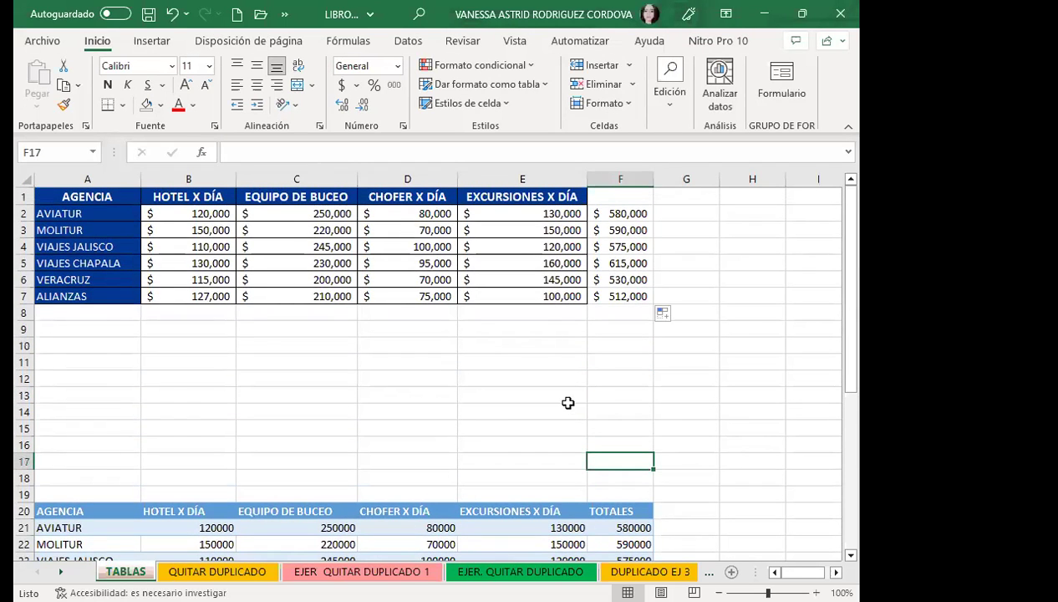
click(623, 217)
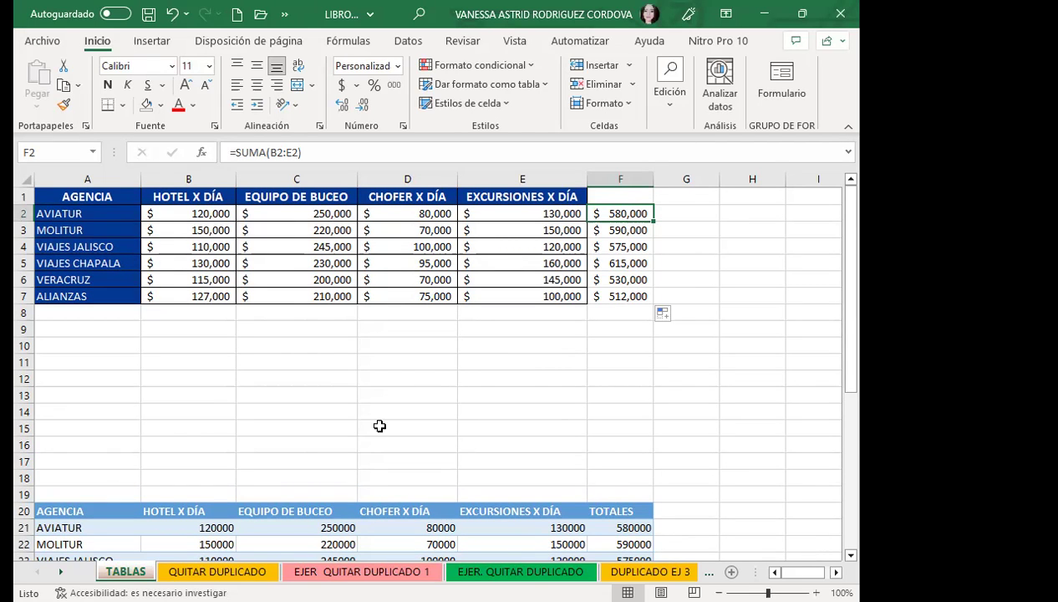
scroll(376, 422, down, 2)
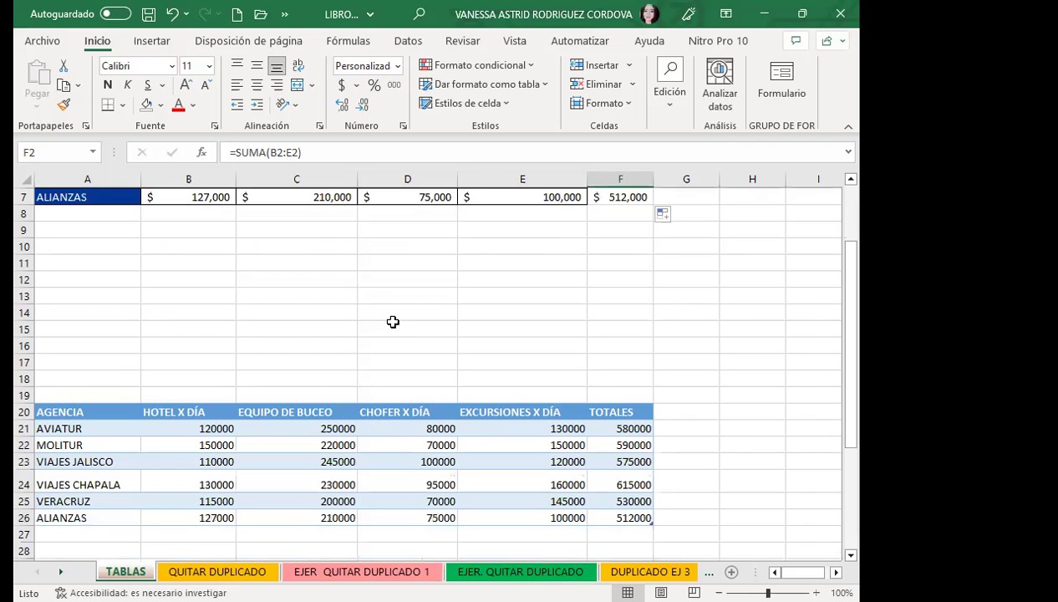
click(408, 447)
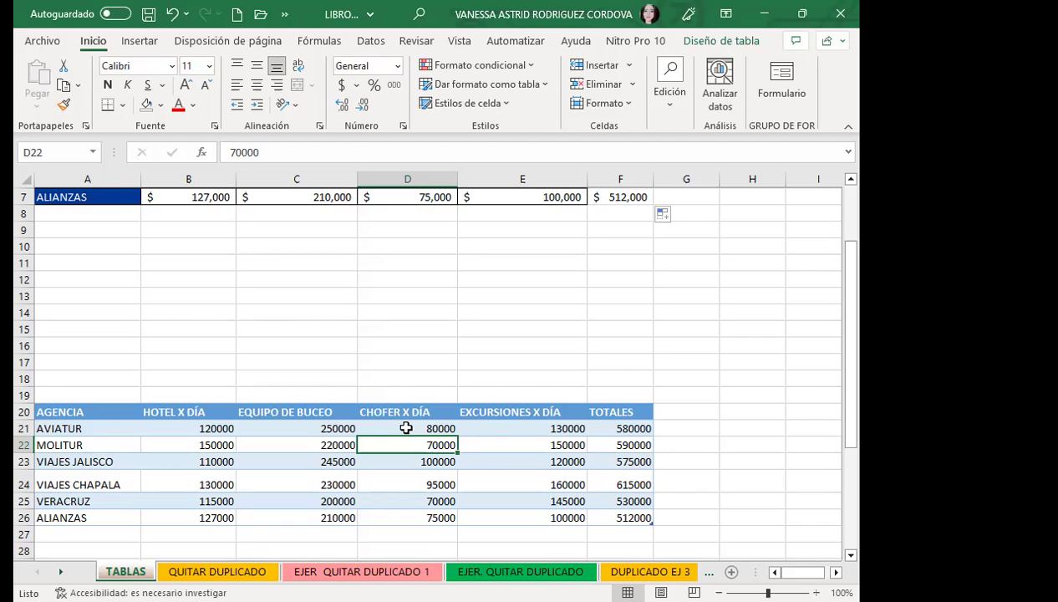
scroll(393, 414, up, 1)
scroll(414, 439, down, 3)
click(417, 362)
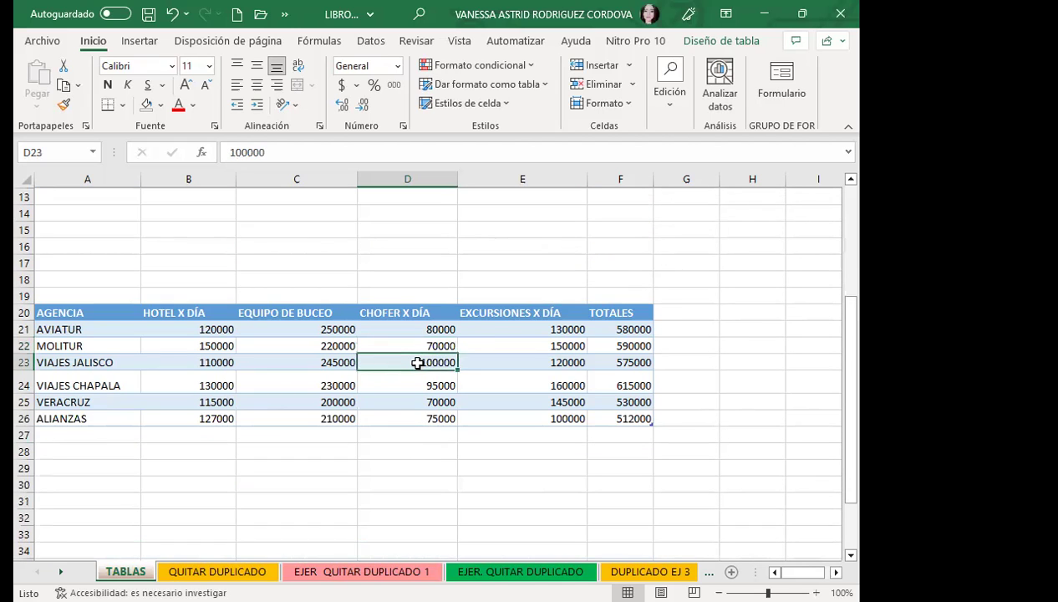
click(411, 432)
click(413, 412)
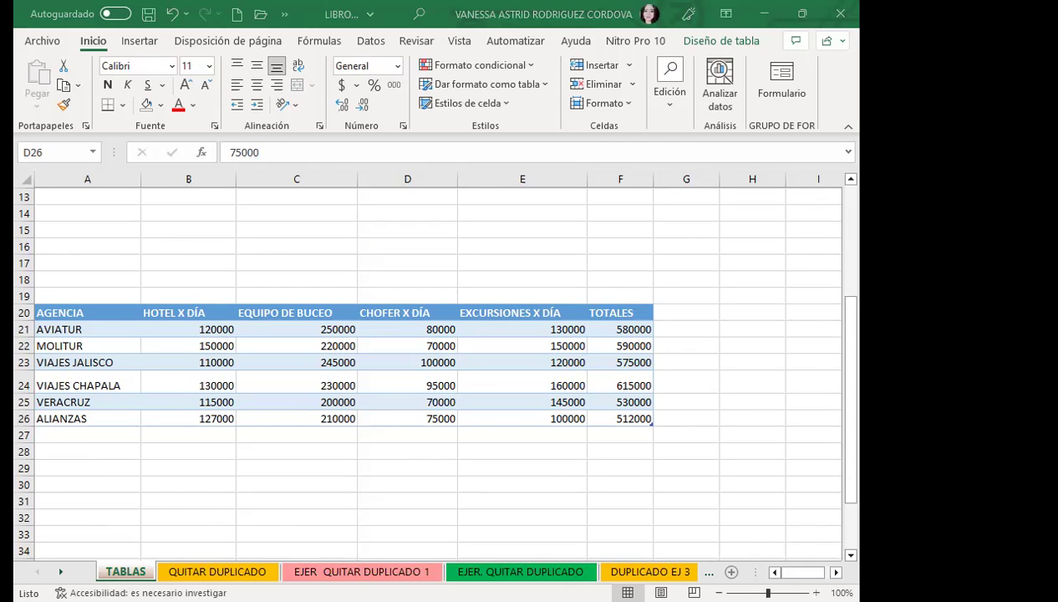
click(454, 471)
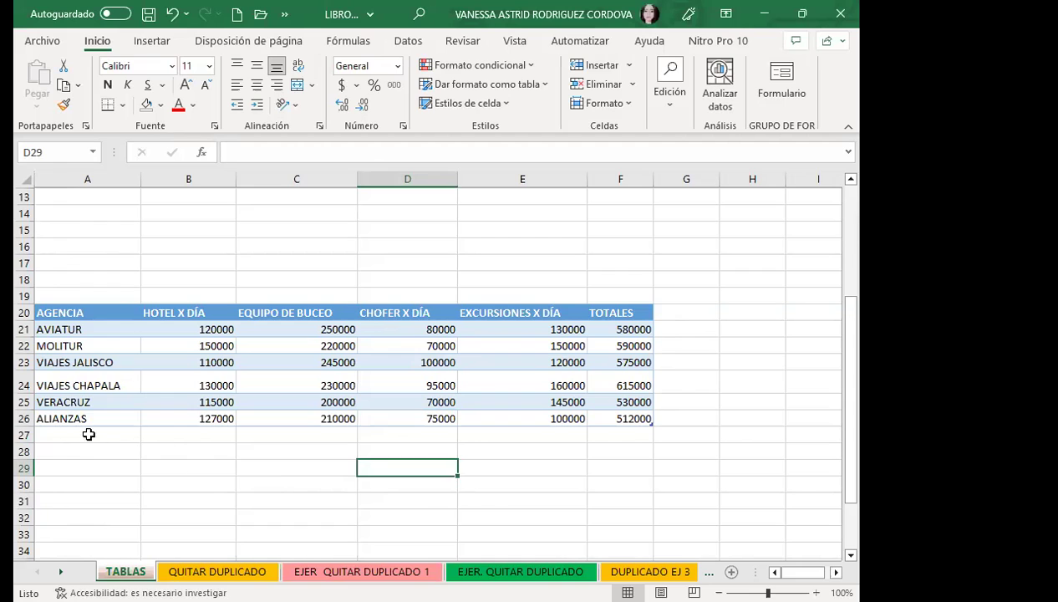
Step: Enter 200, 300, 400 and 500 across B27:E27 of the agency table, totalling 1400
click(211, 435)
text(200)
key(Tab)
text(3)
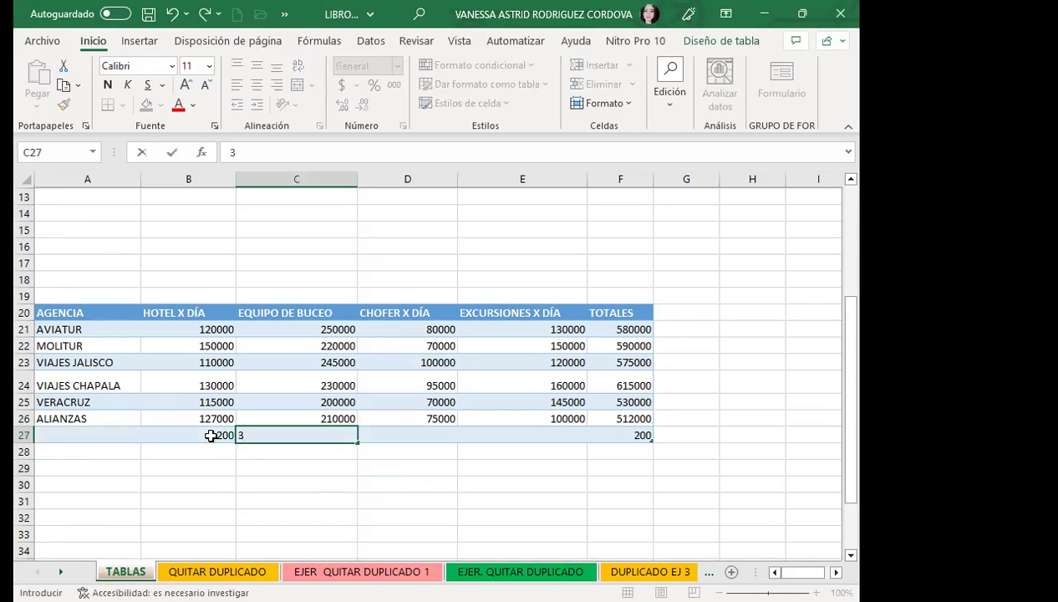
text(00)
key(Tab)
text(400)
key(Tab)
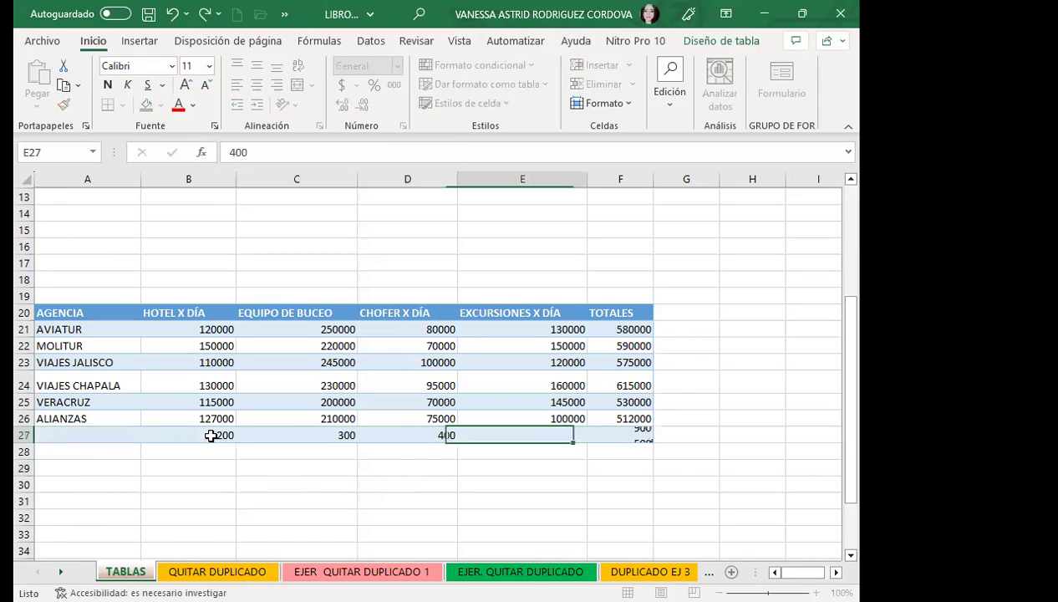
text(500)
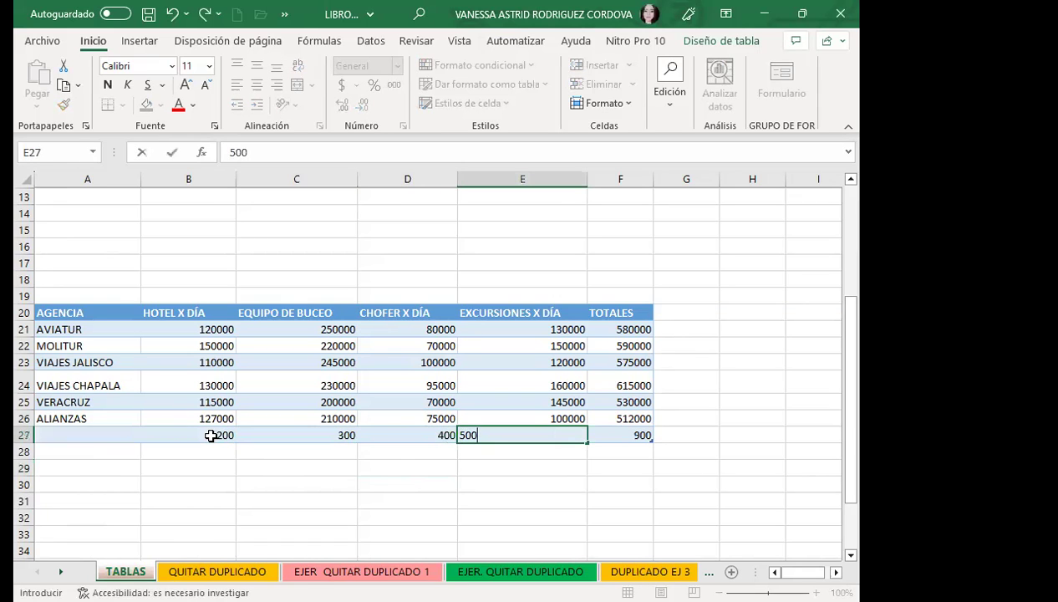
click(470, 506)
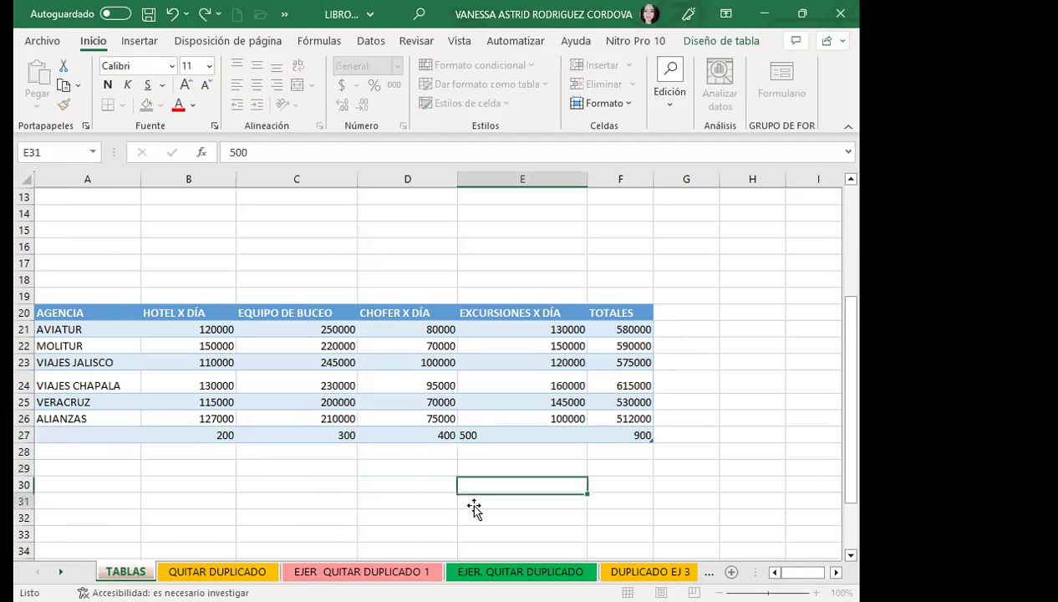
Step: Enter 500, 500, 400 and 500 across B28:E28, totalling 1900
click(198, 454)
text(500)
key(Tab)
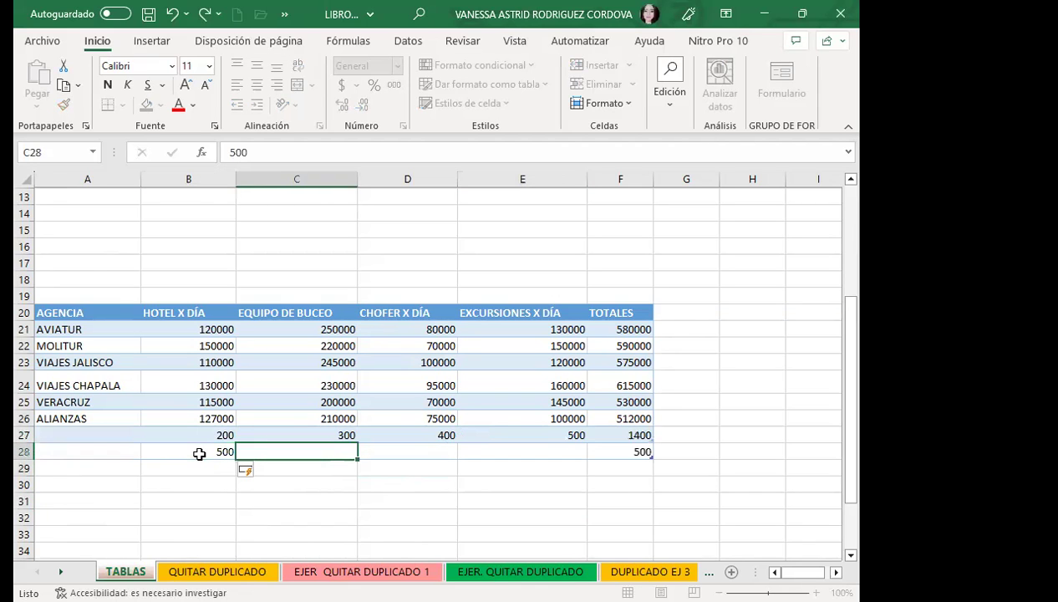
text(500)
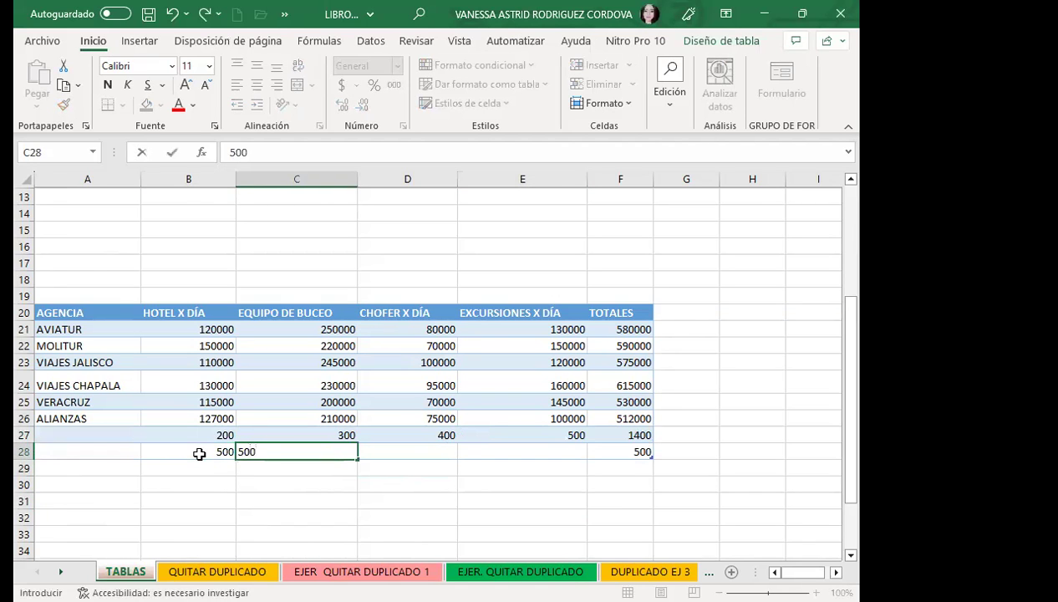
key(Tab)
text(400)
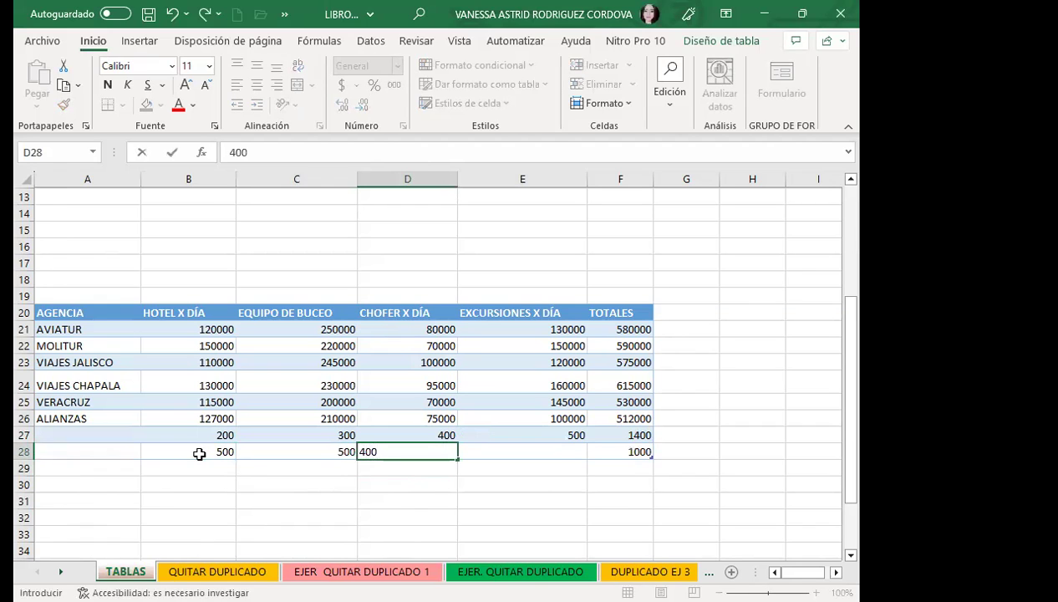
key(Tab)
text(500)
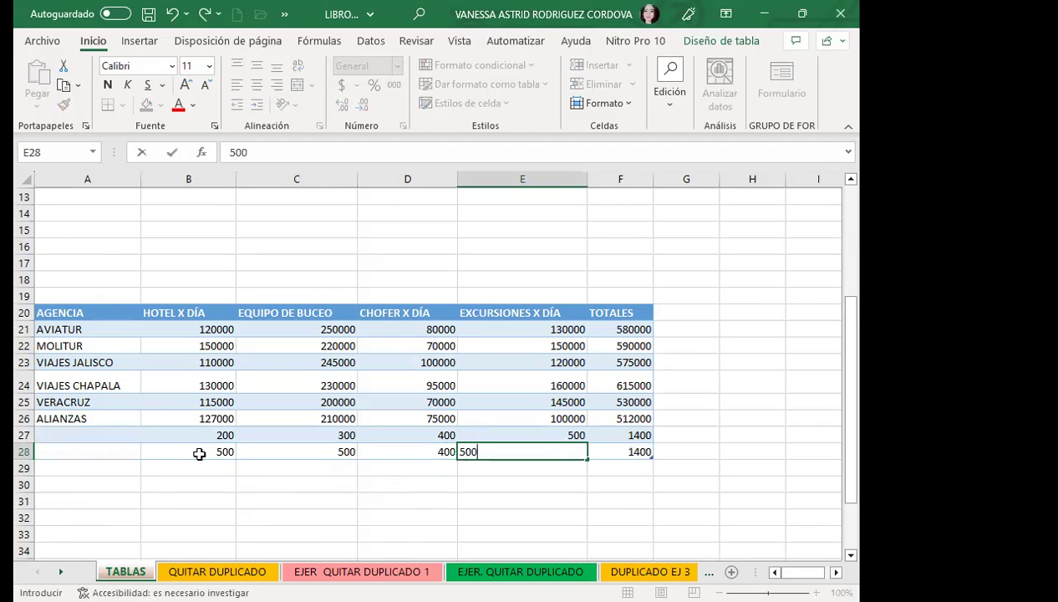
key(Return)
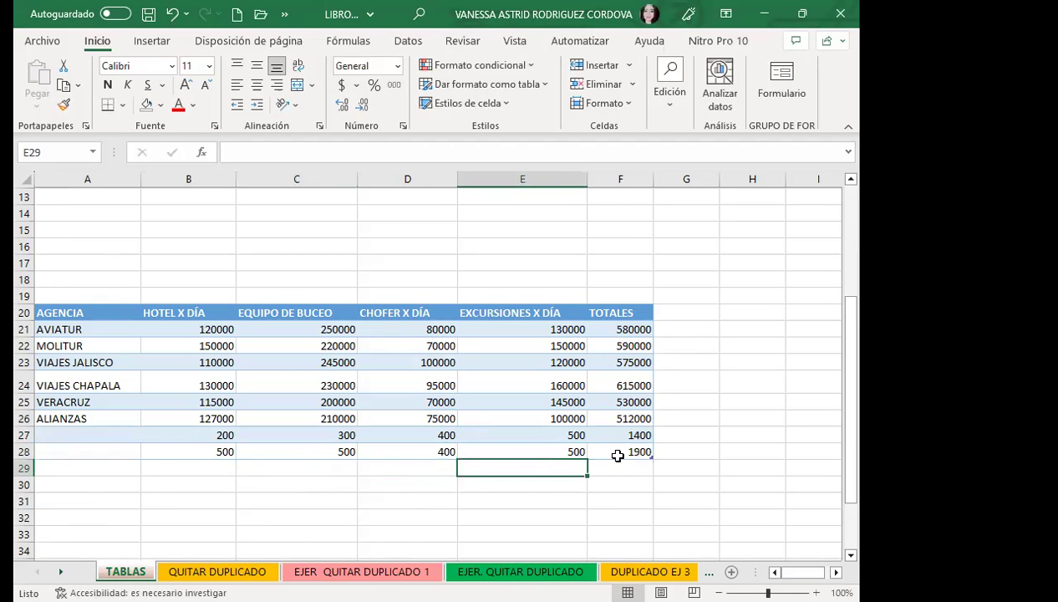
click(273, 436)
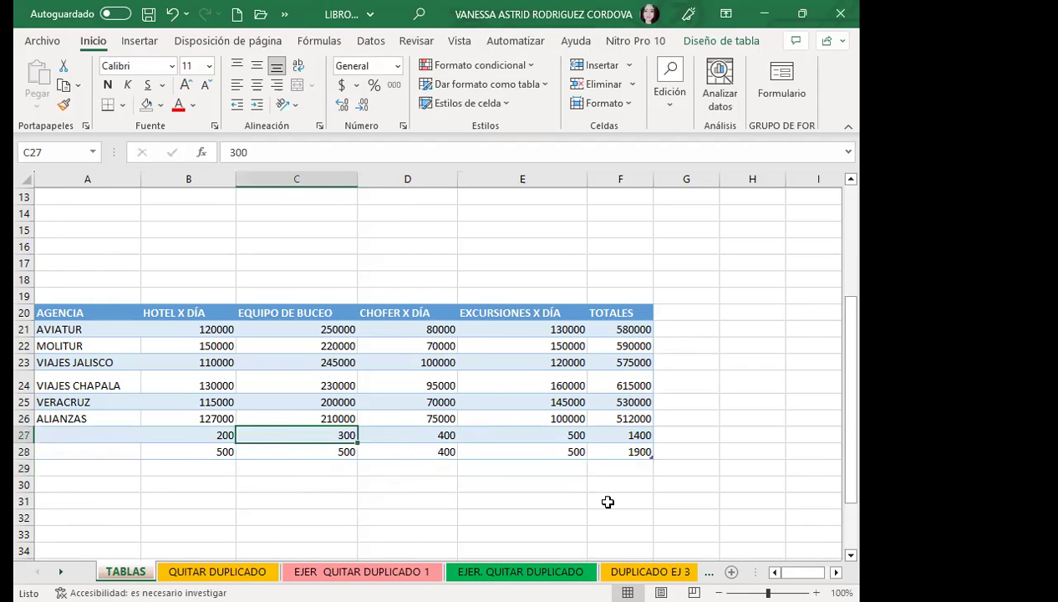
Step: Extend the table down to row 33 and fill row 29 with 200, 500, 400, 400
drag(651, 454, 655, 537)
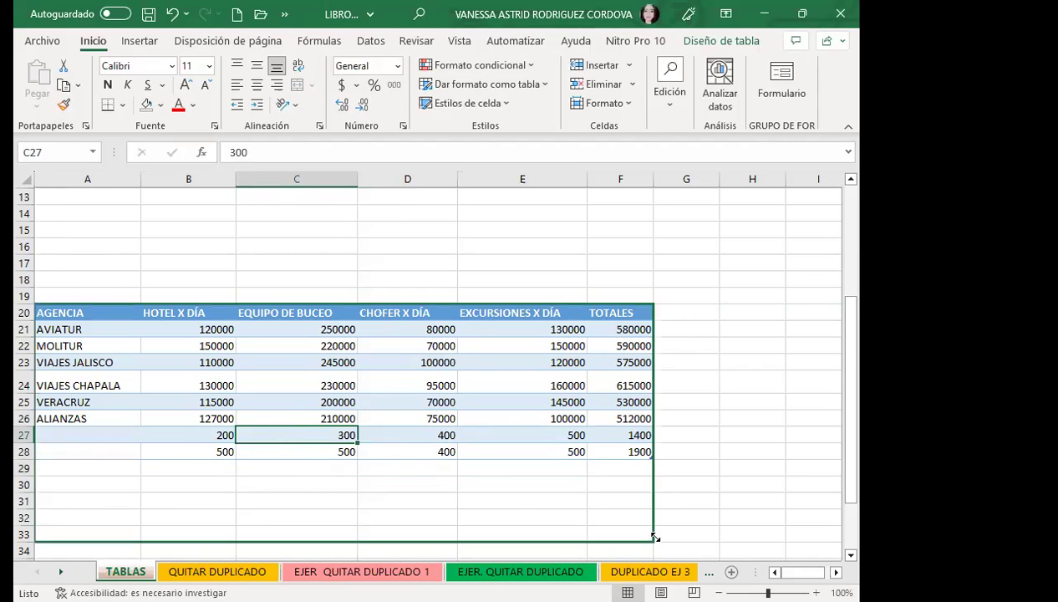
scroll(518, 510, down, 3)
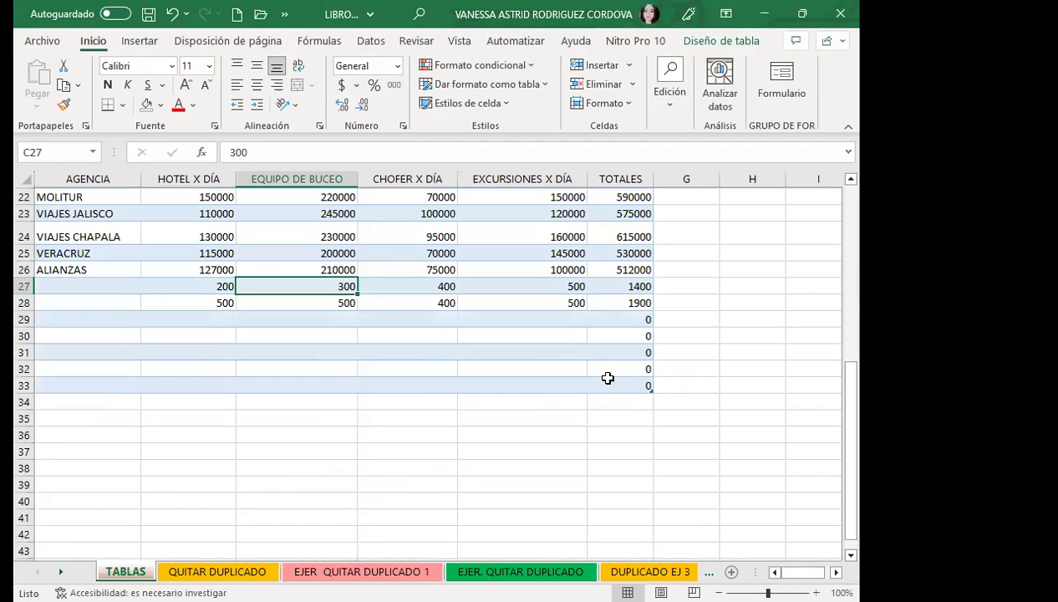
click(202, 320)
text(20)
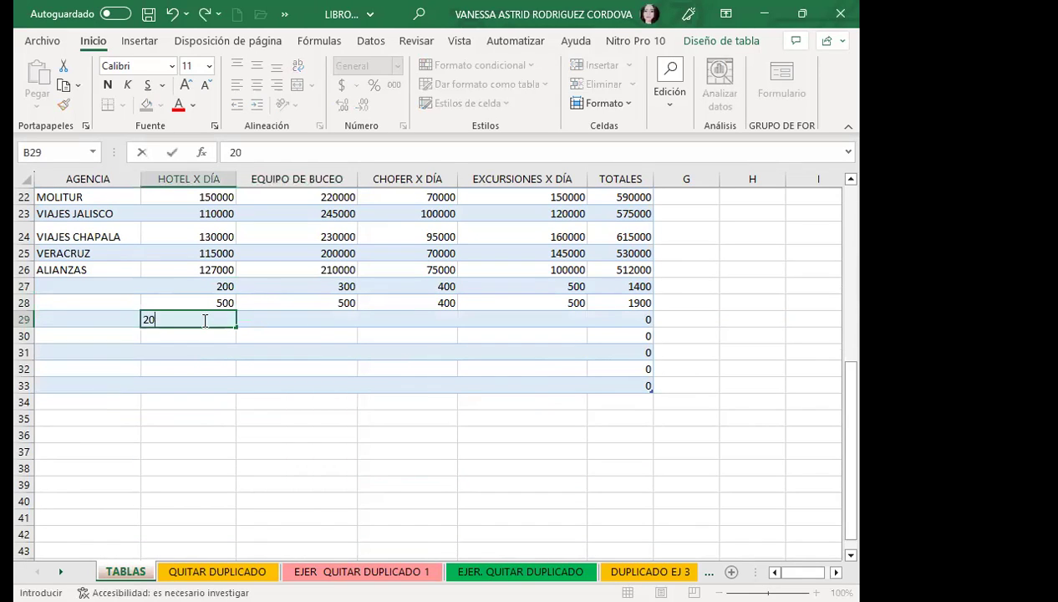
text(0)
key(Tab)
text(500)
key(Tab)
text(400)
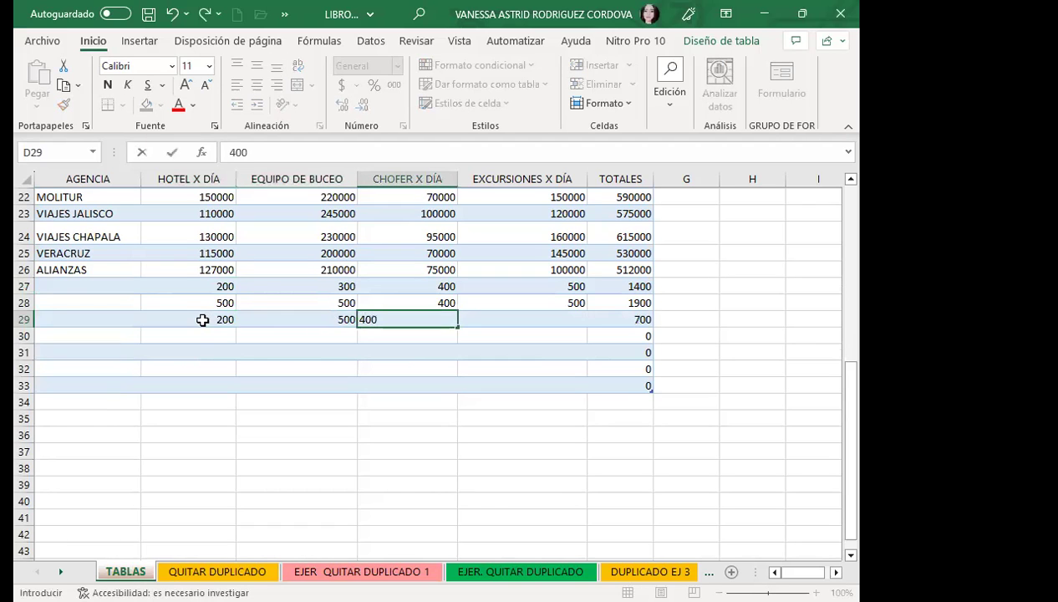
key(Tab)
text(400)
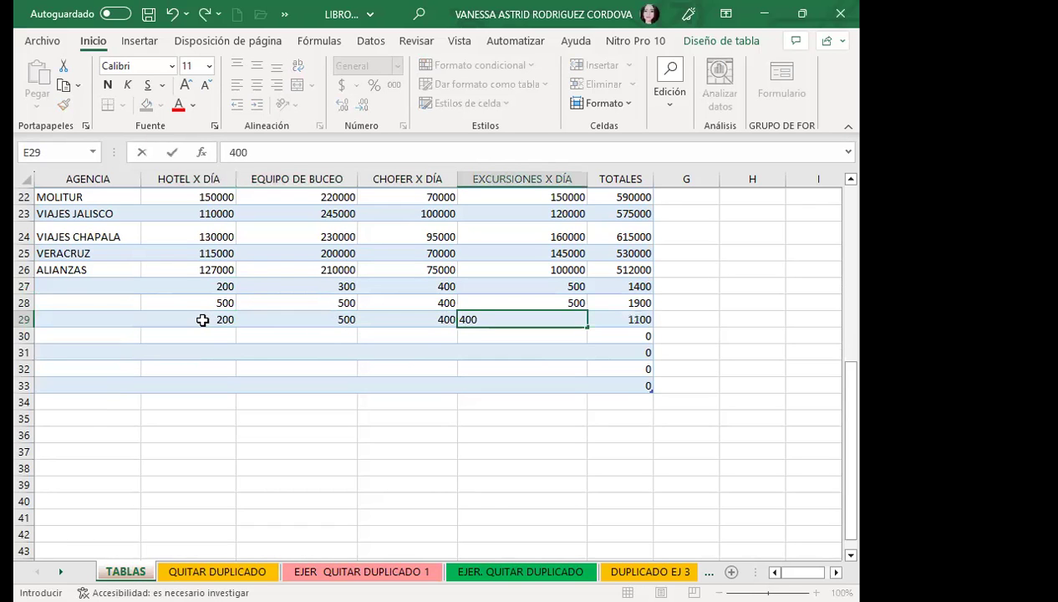
key(Left)
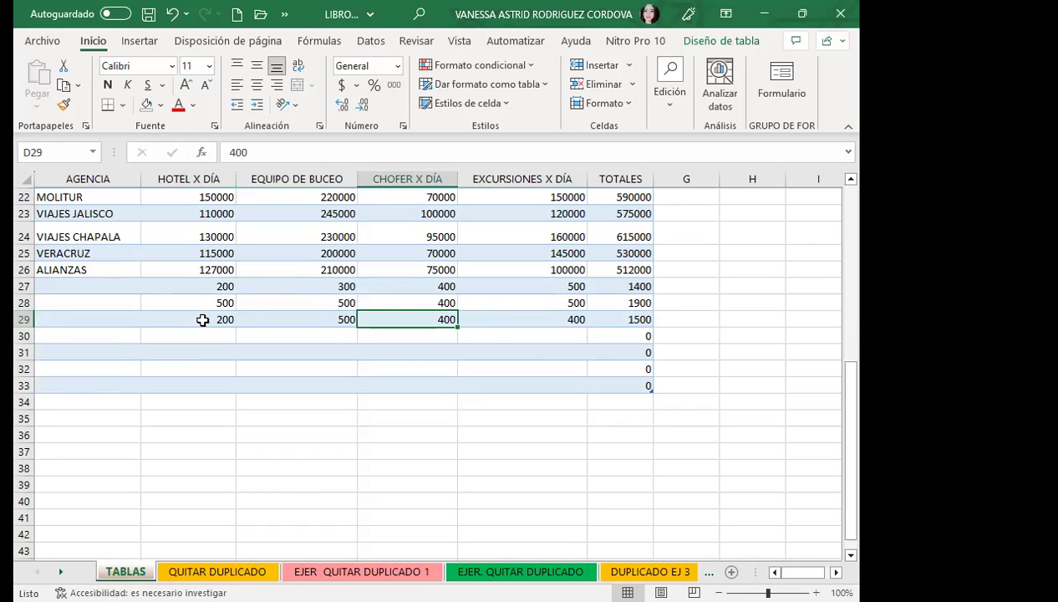
Step: Compare row 29's total formula (1500) with the VERACRUZ row's total formula
click(616, 317)
click(602, 252)
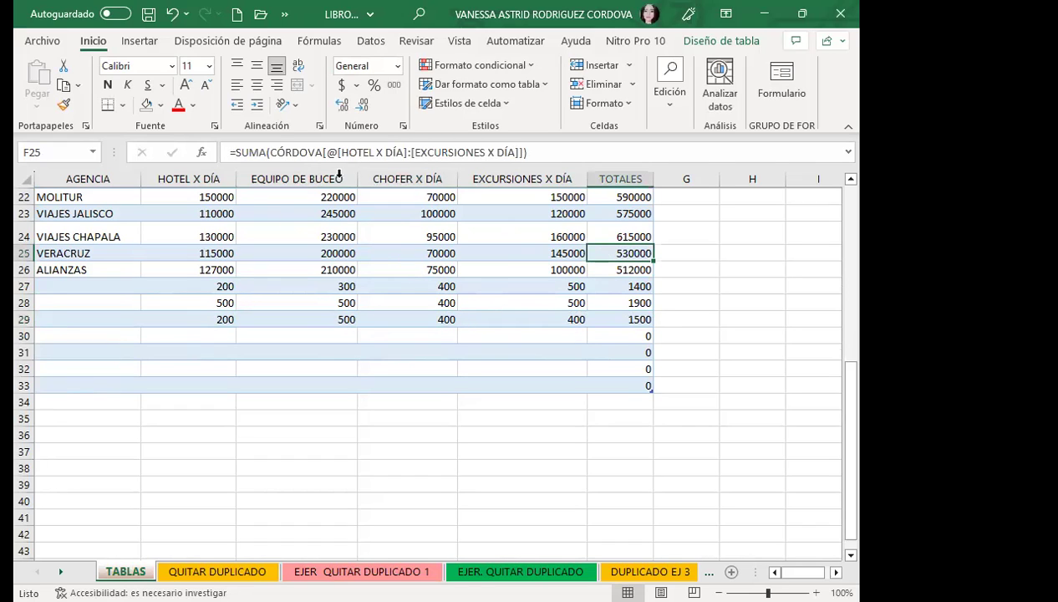
click(502, 318)
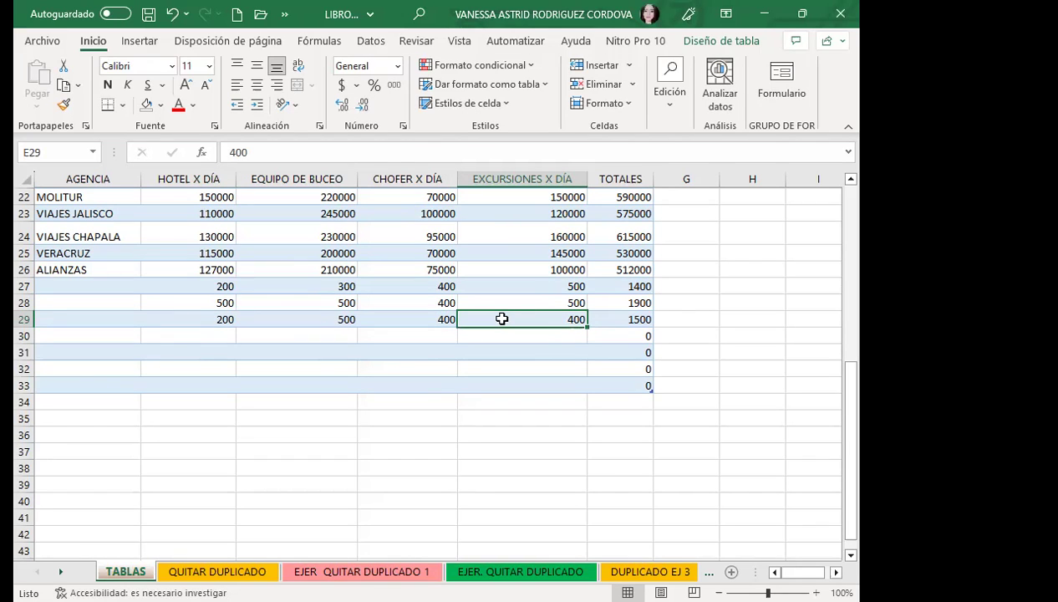
Step: Fill B30:E30 with 200, 500, 400 and 7000, giving a row total of 8100
click(203, 333)
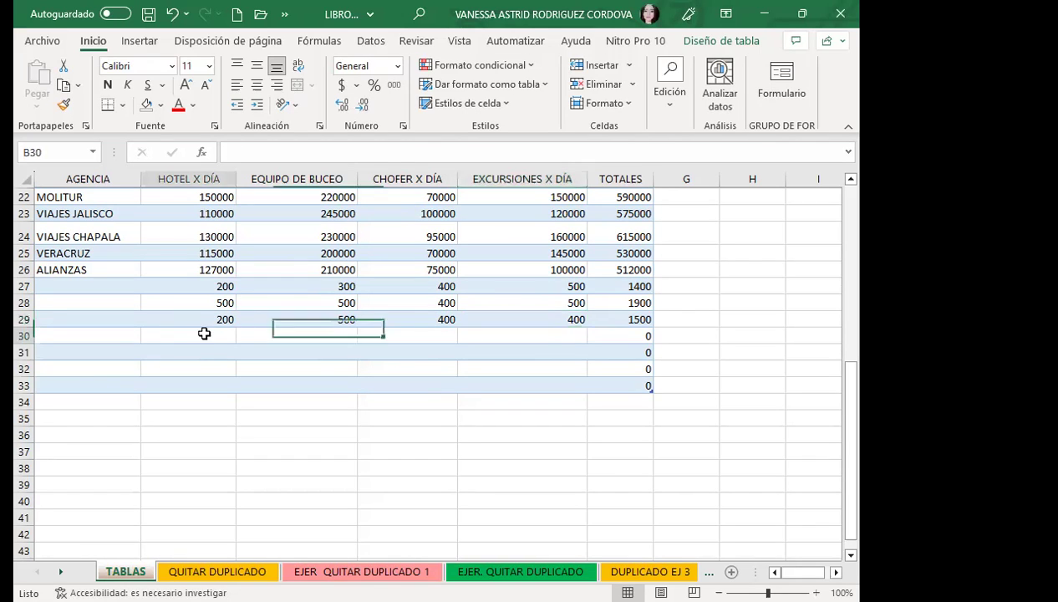
double_click(205, 335)
text(200)
key(Tab)
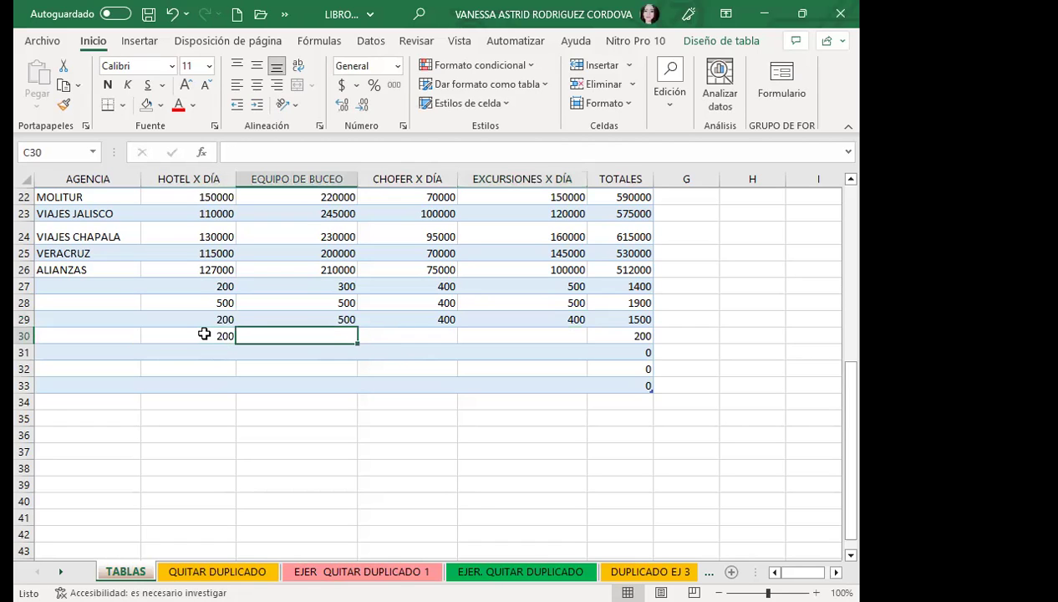
text(500)
key(Tab)
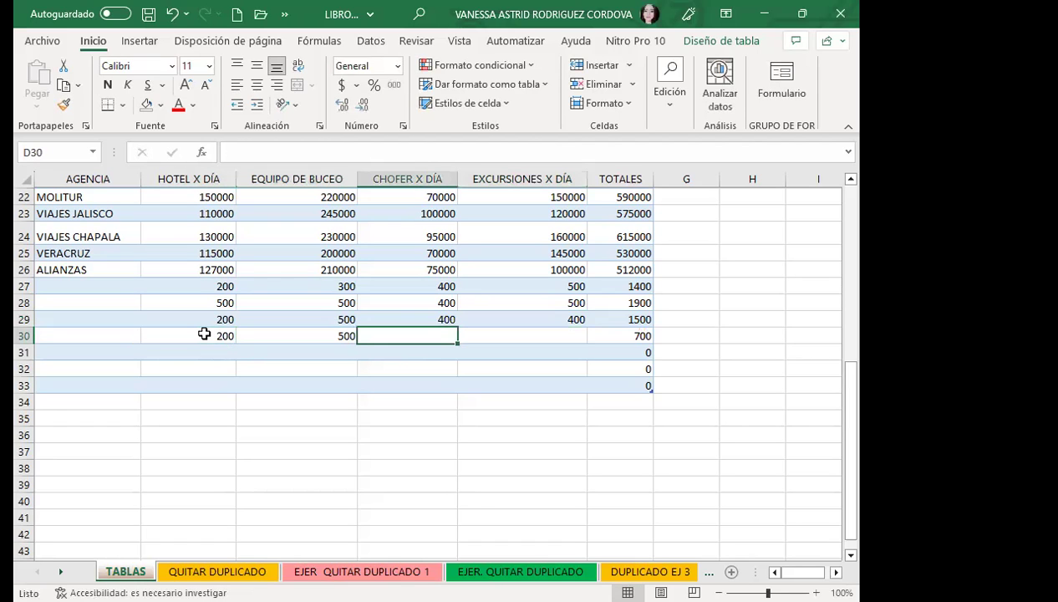
text(400)
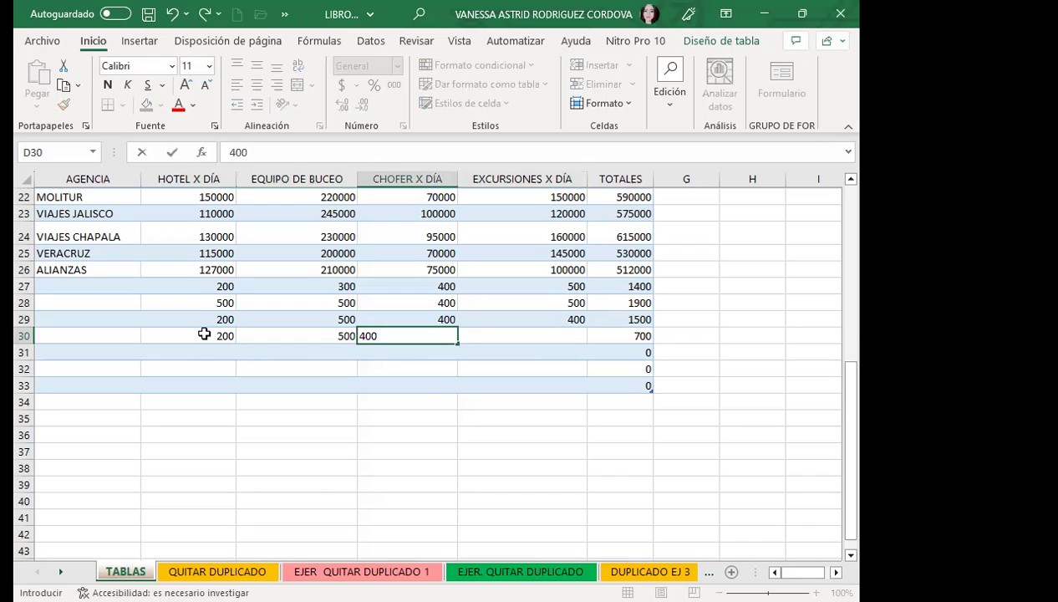
key(Tab)
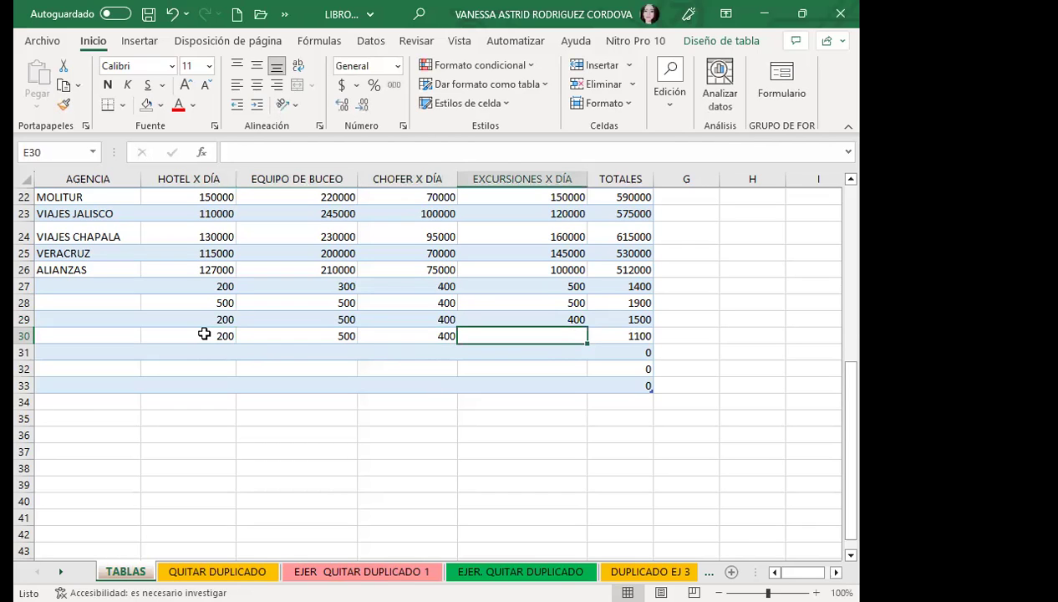
text(7000)
key(Return)
key(Left)
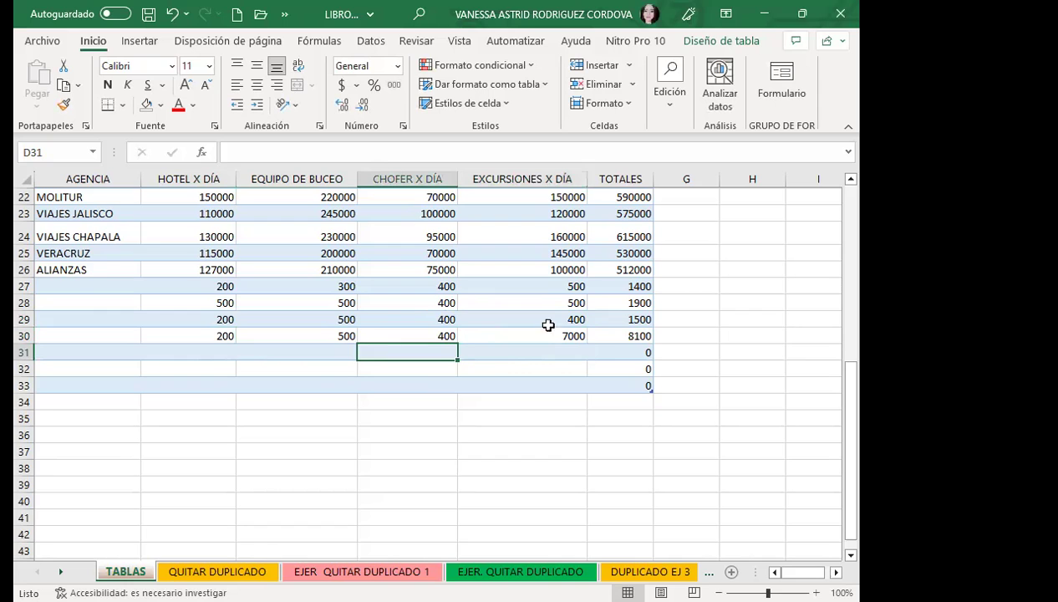
scroll(601, 297, up, 7)
scroll(621, 458, down, 3)
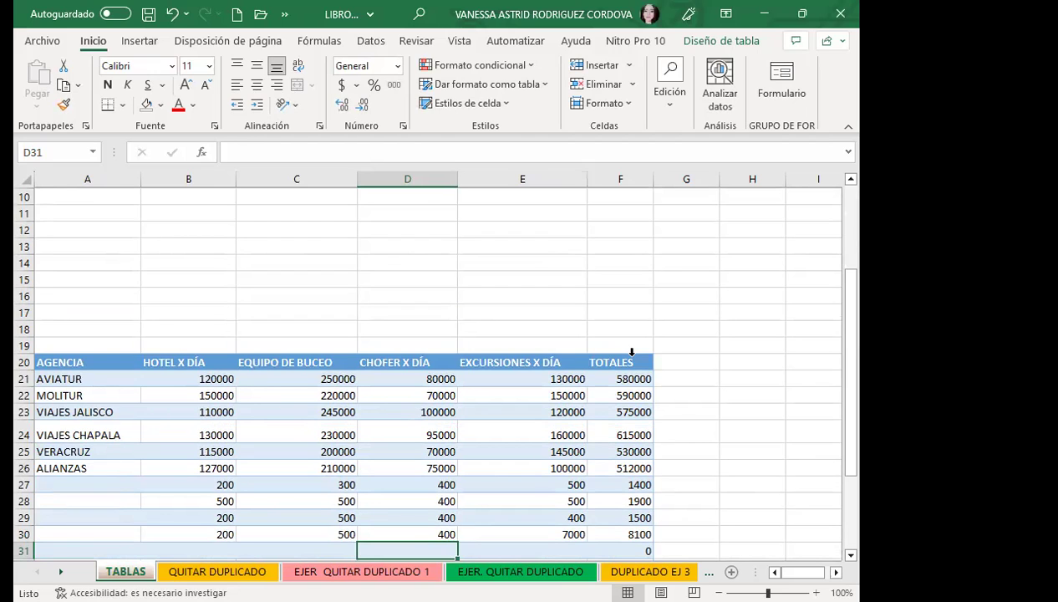
scroll(568, 376, down, 3)
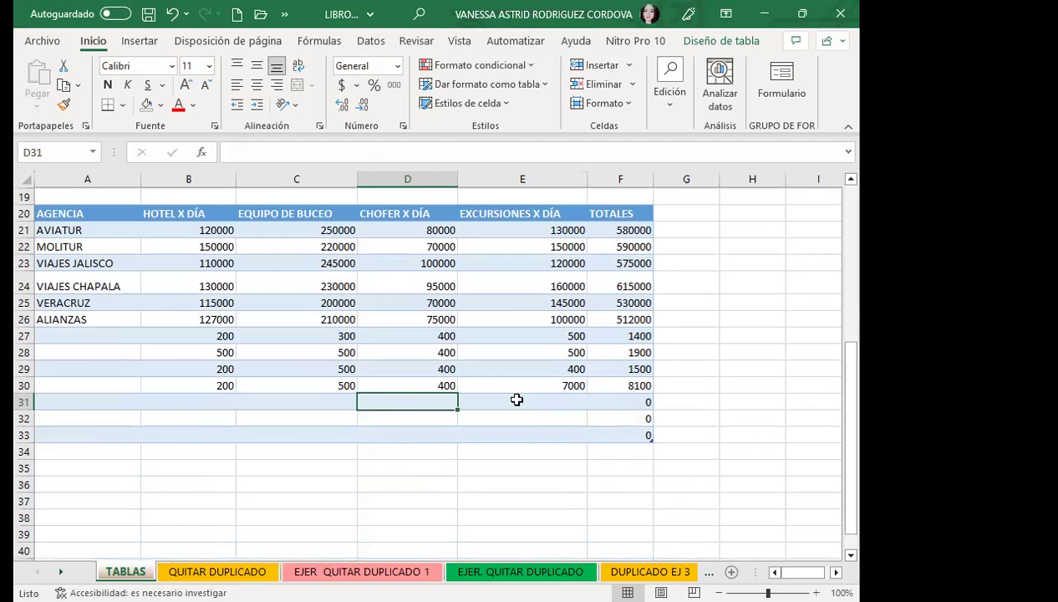
click(386, 352)
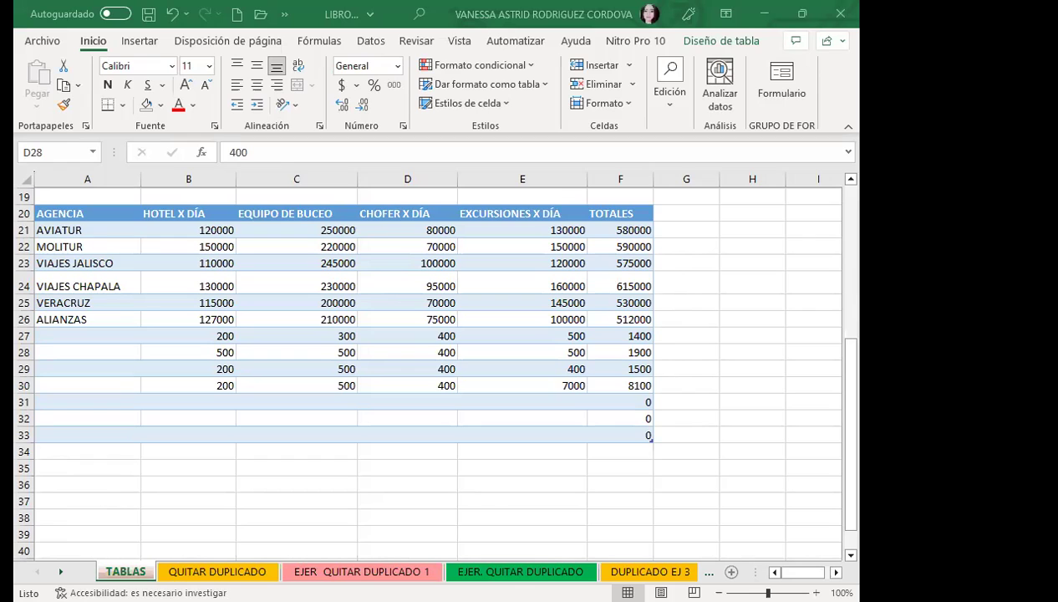
key(alt+Tab)
Step: Scroll the class #16 forum page to the footer and back up to the post list
scroll(362, 477, up, 2)
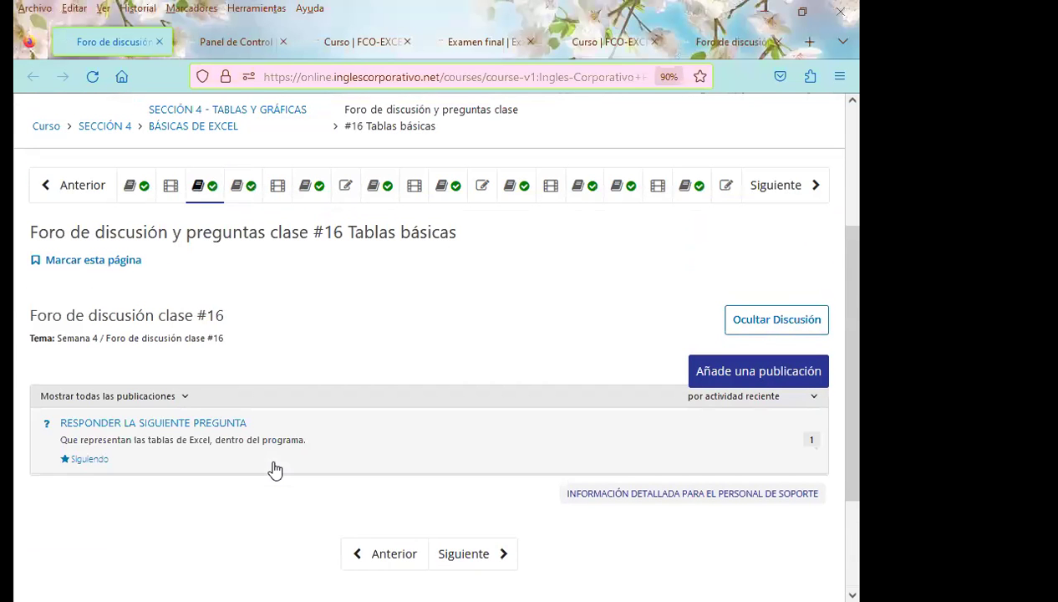
scroll(250, 451, down, 3)
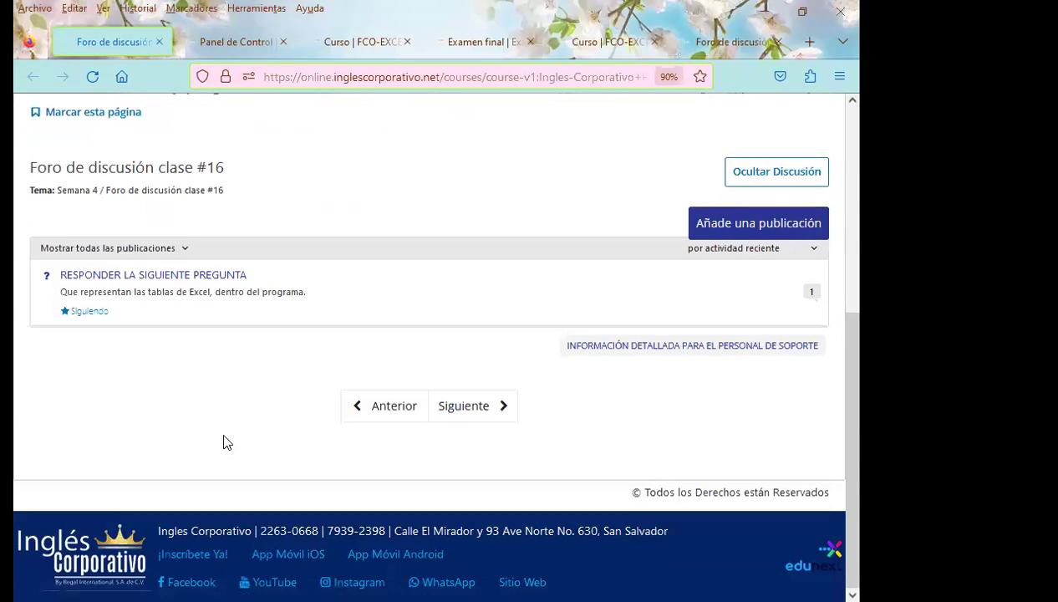
scroll(236, 441, up, 3)
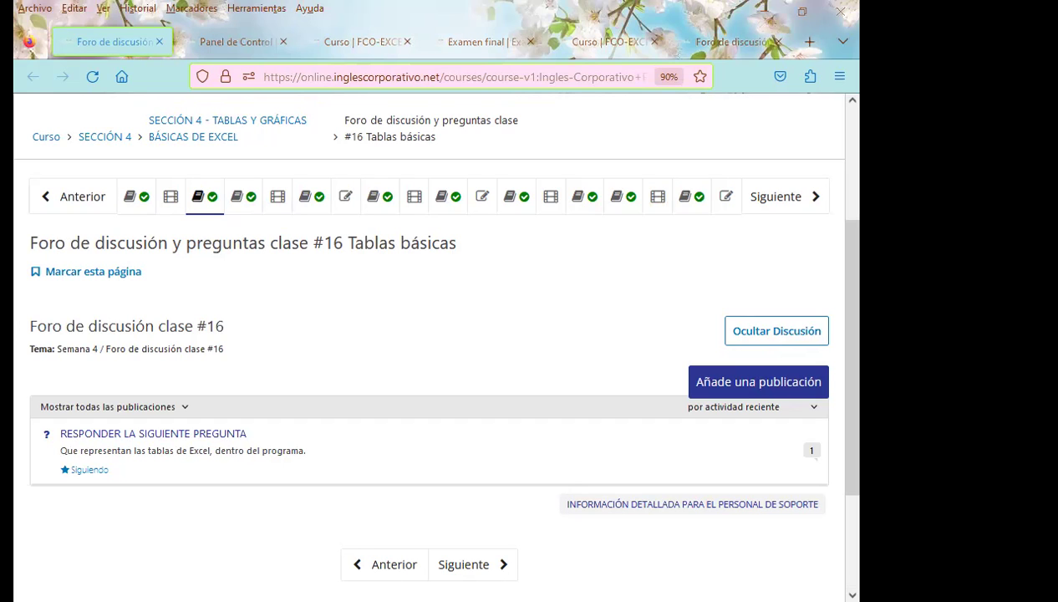
Step: Open the RESPONDER LA SIGUIENTE PREGUNTA post and place the cursor in its reply editor
click(368, 470)
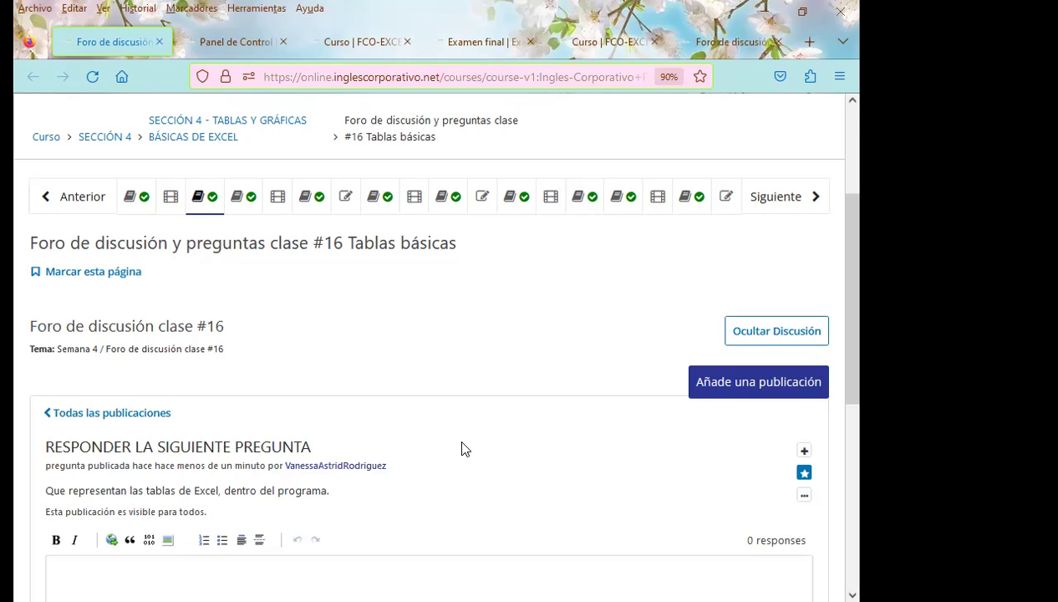
scroll(464, 449, down, 2)
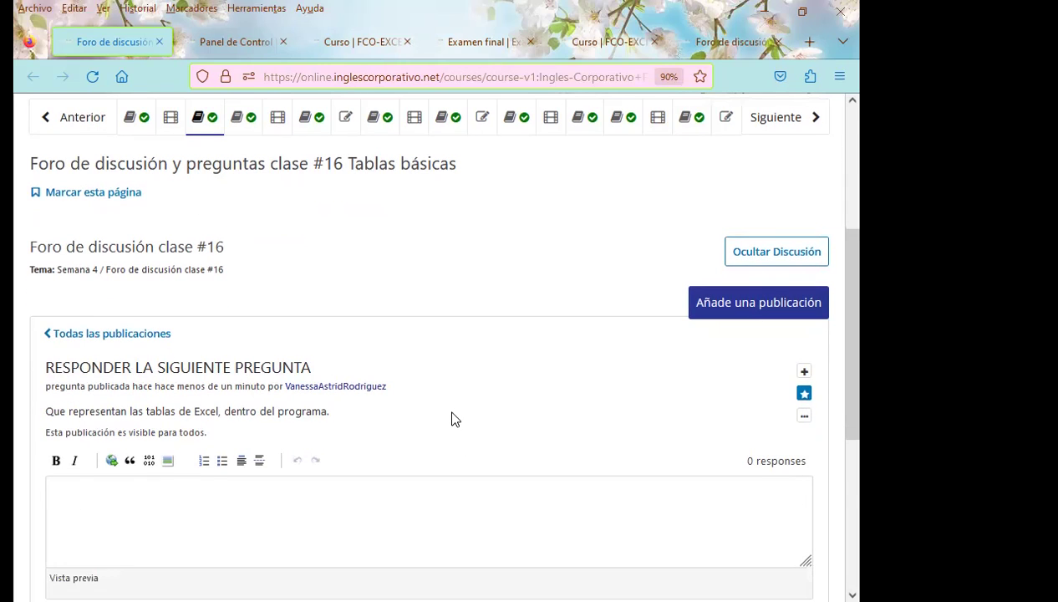
click(118, 496)
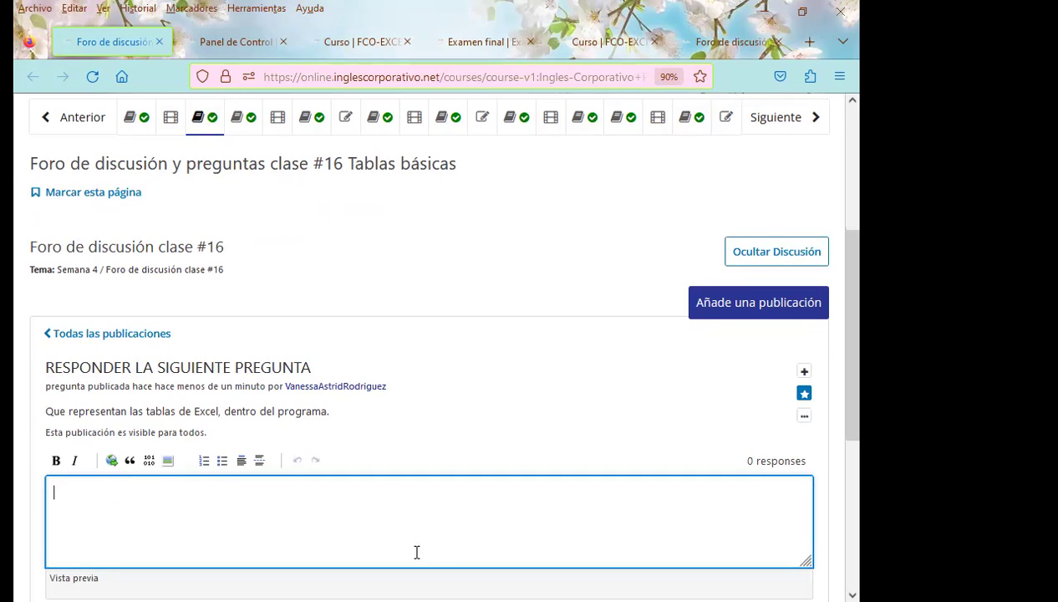
Step: Scroll through the forum page and reload it with F5 to refresh the posts
scroll(446, 477, down, 3)
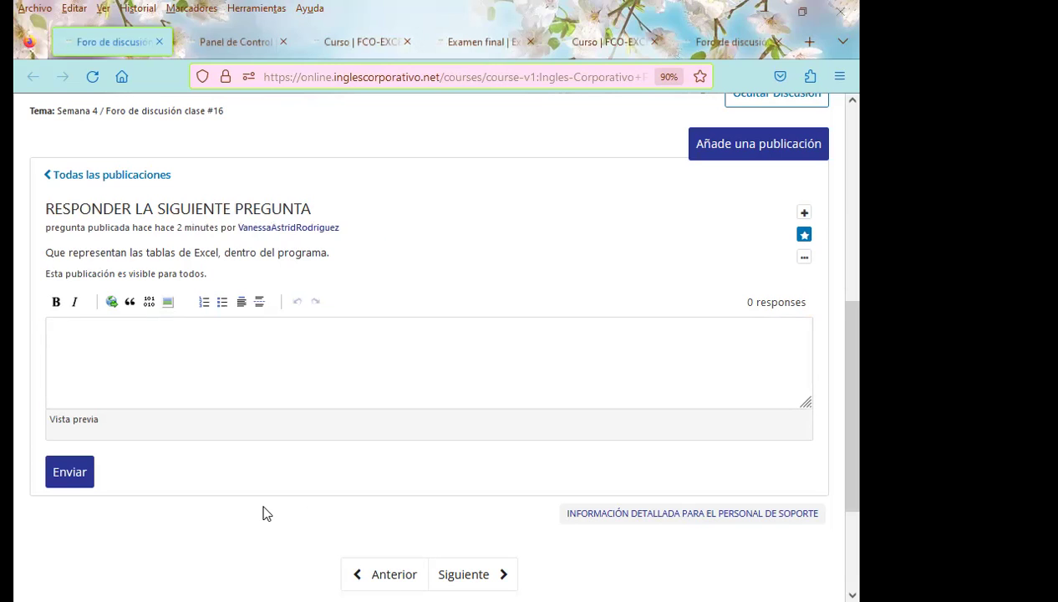
scroll(266, 544, up, 3)
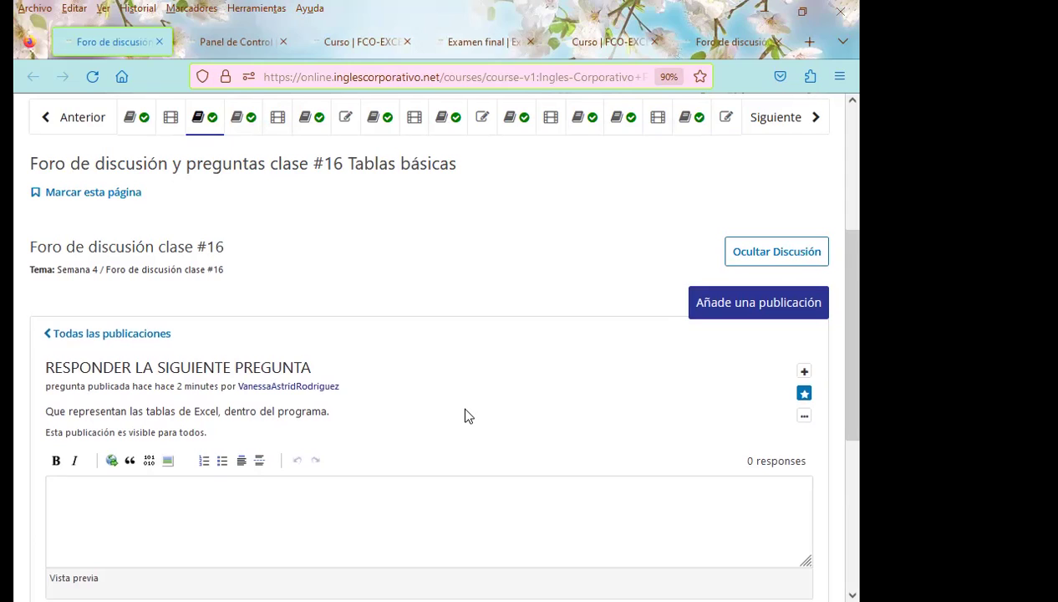
key(F5)
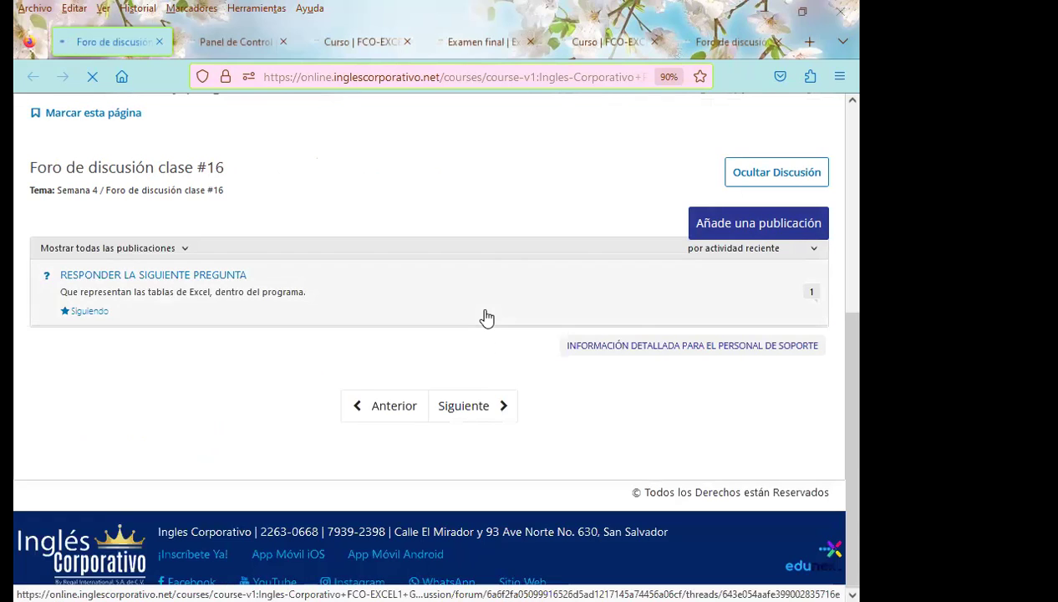
Step: Reload the other class #16 forum tab, then return to the first forum tab's thread list
click(715, 42)
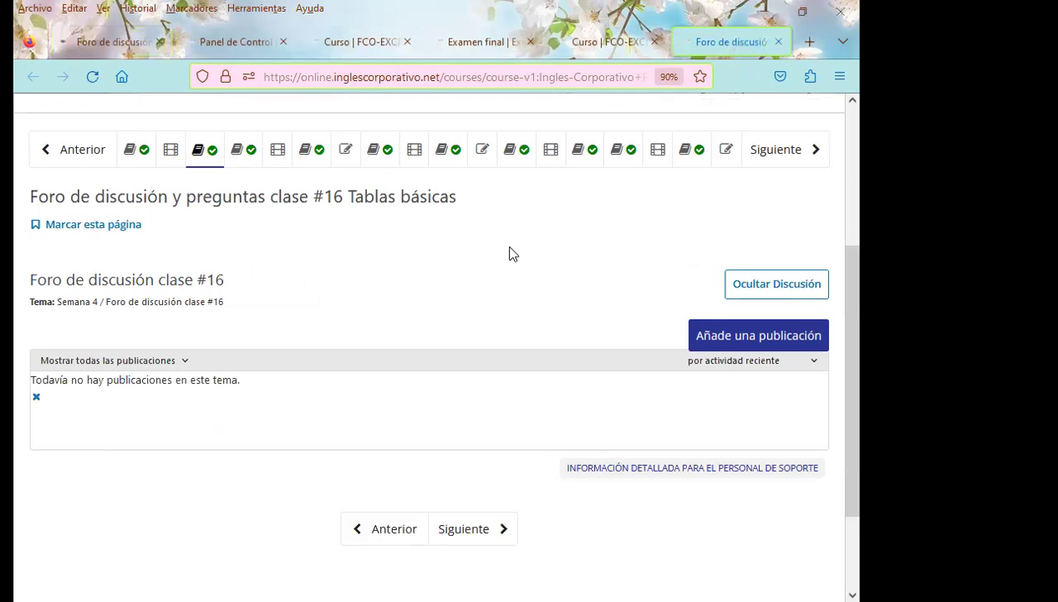
click(92, 76)
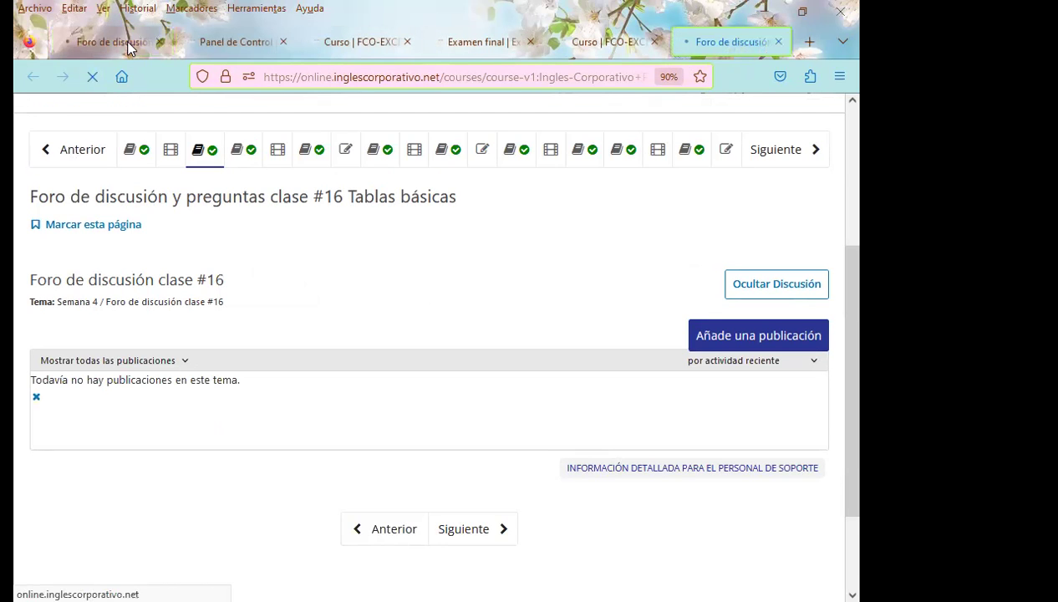
click(113, 41)
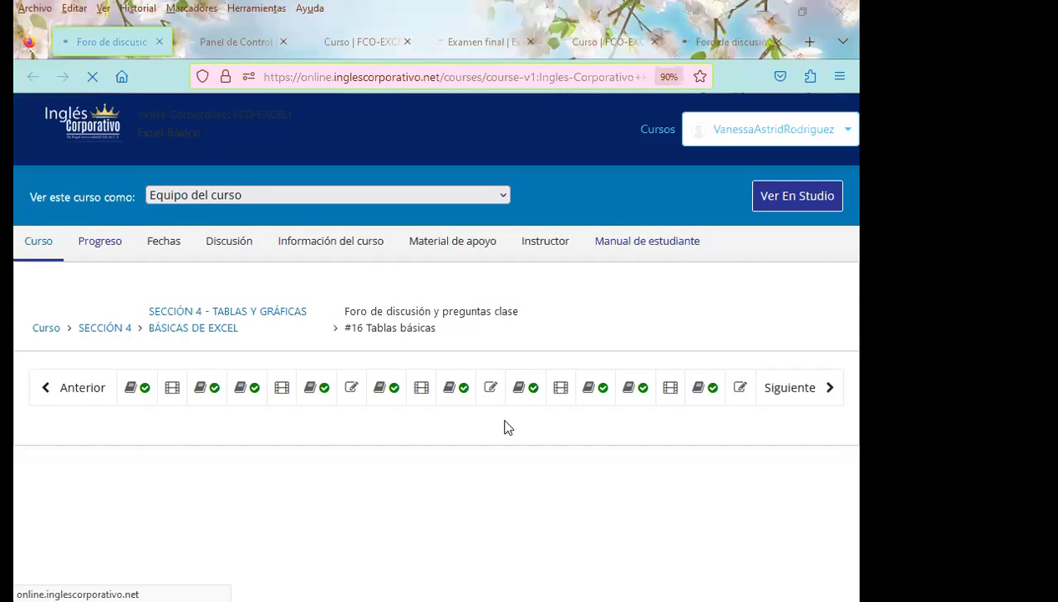
scroll(577, 422, down, 2)
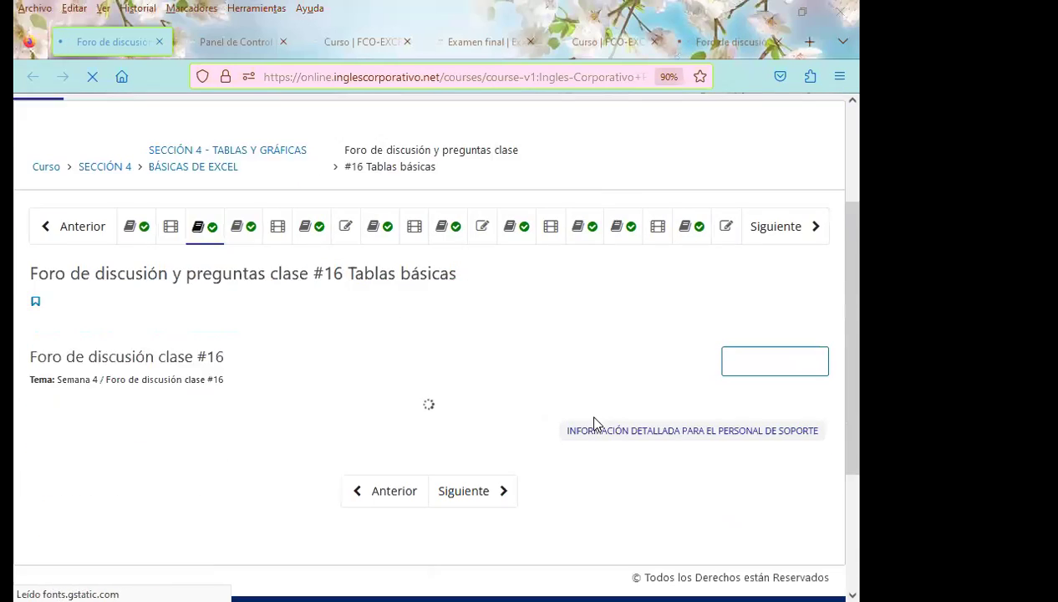
scroll(594, 423, down, 1)
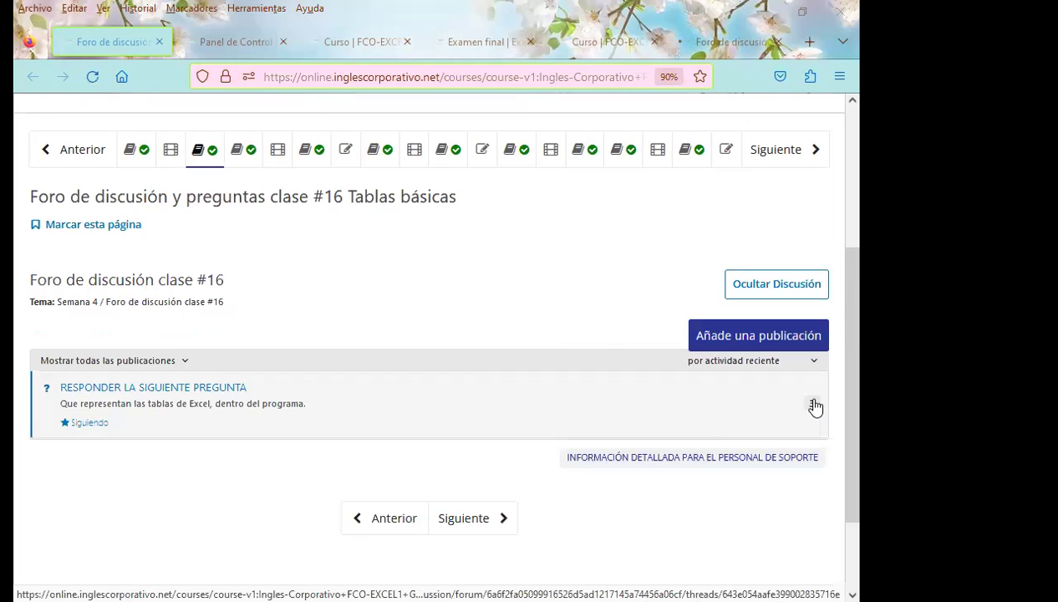
Step: Open the Excel tables thread and post the thank-you comment under the first student answer
click(815, 407)
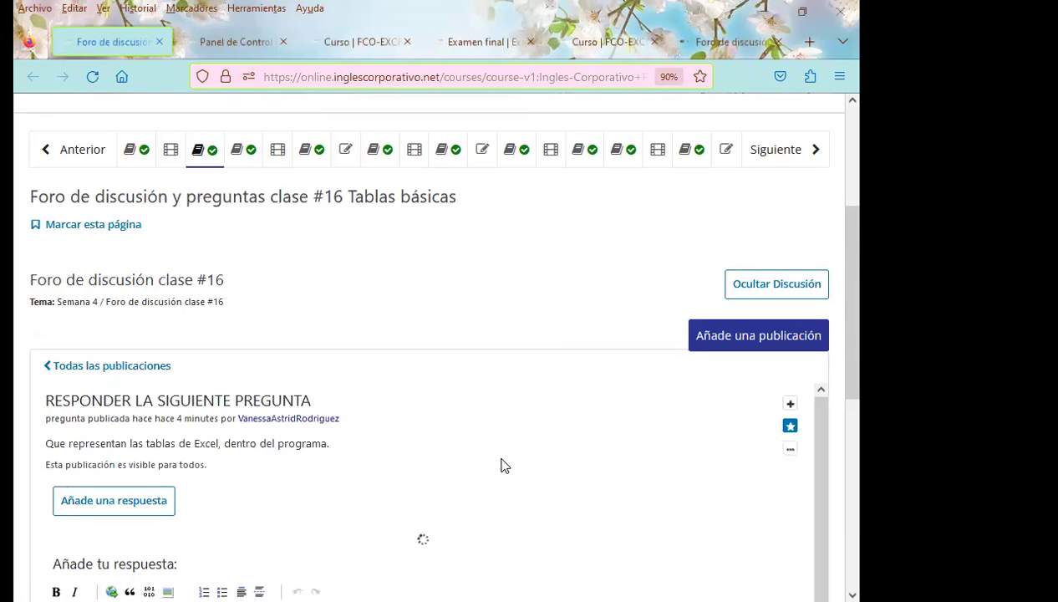
scroll(515, 466, down, 2)
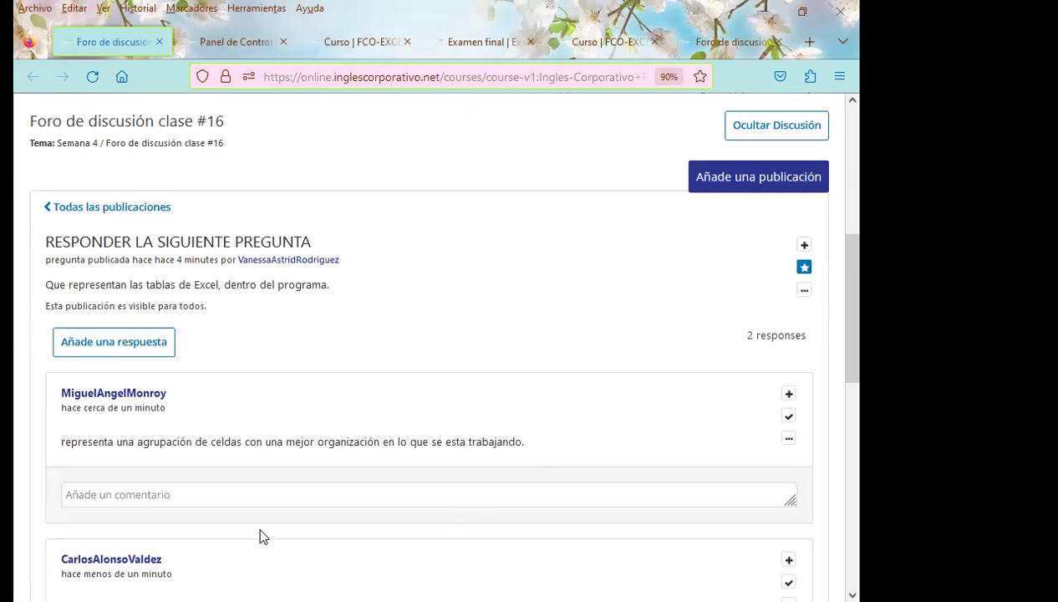
click(104, 494)
key(ctrl+v)
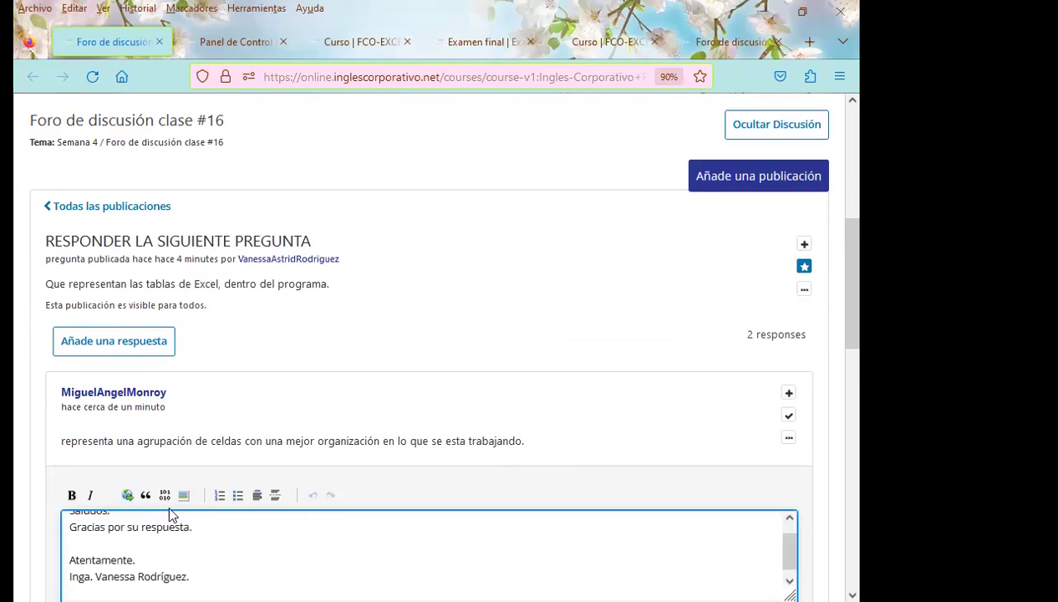
scroll(167, 511, down, 4)
click(85, 399)
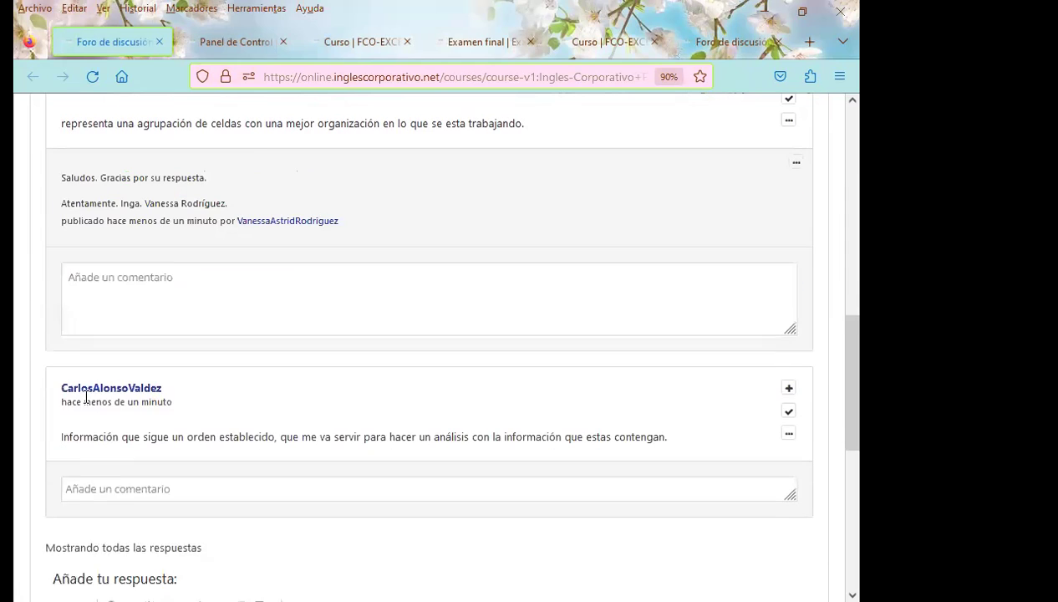
Step: Add the pasted thank-you comment under the second student answer
click(108, 447)
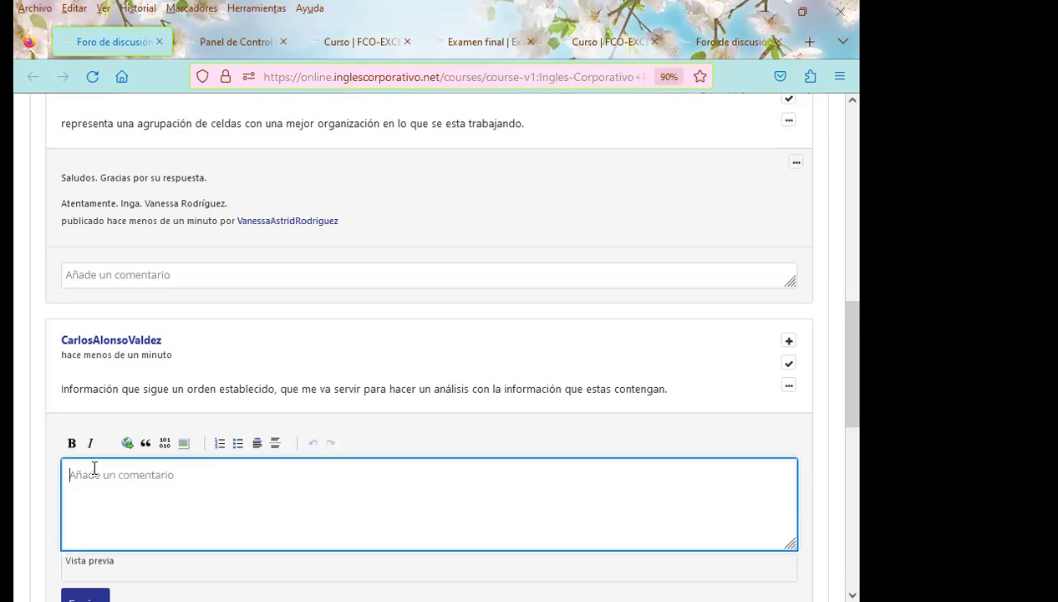
key(ctrl+v)
scroll(29, 470, down, 3)
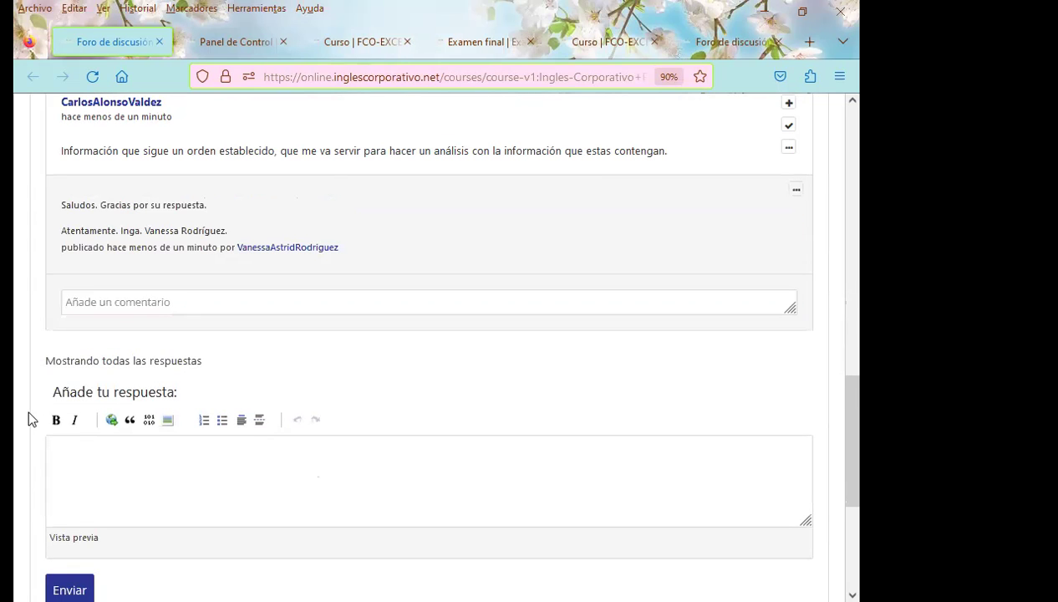
scroll(29, 408, down, 1)
scroll(33, 410, up, 5)
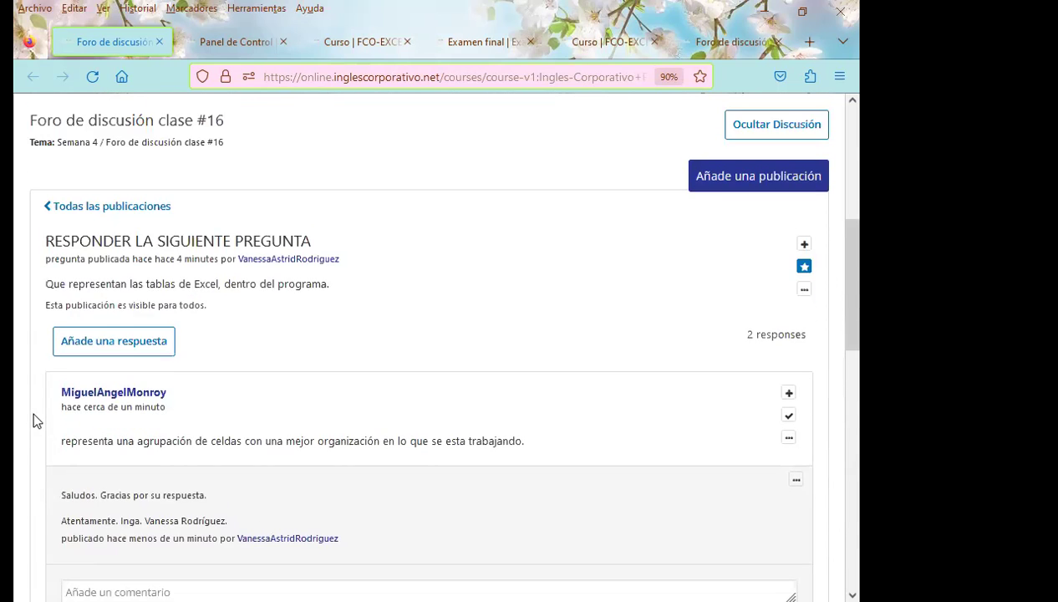
scroll(34, 410, up, 5)
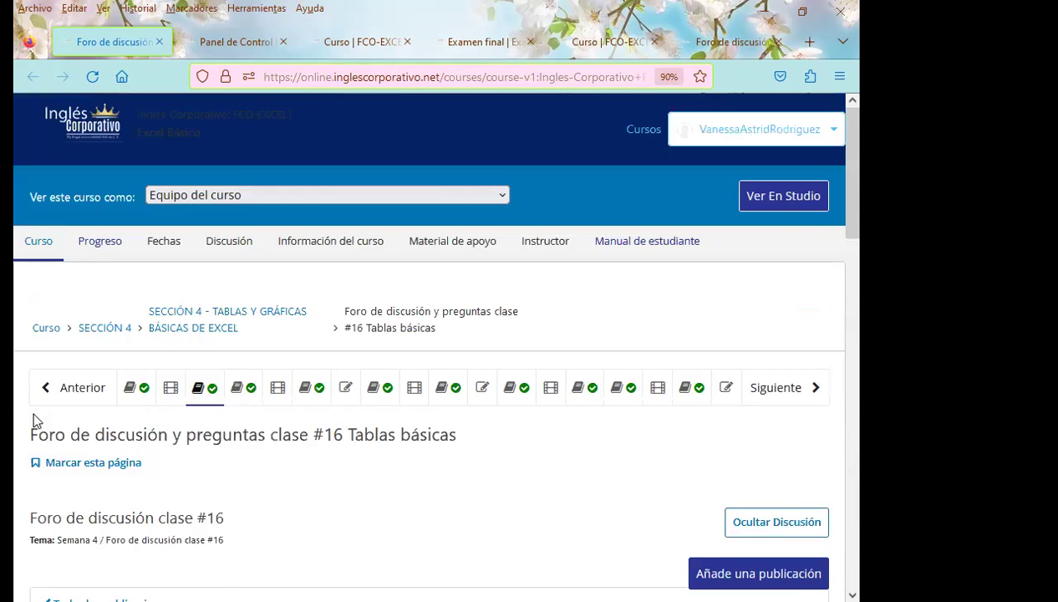
Step: Check the My courses dashboard, then reopen the Excel tables question thread from the class #16 forum
click(227, 47)
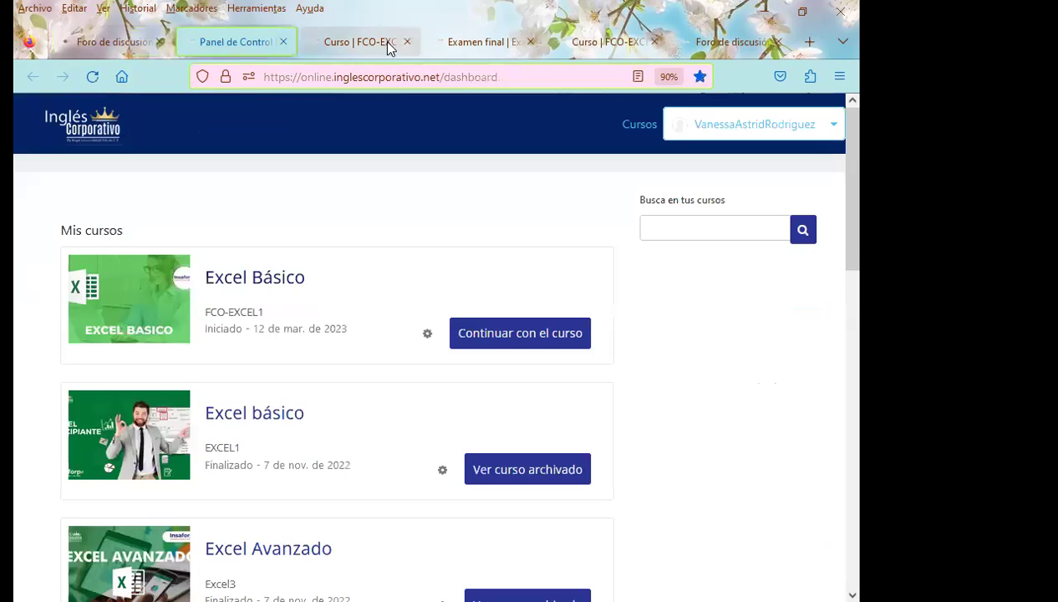
click(758, 49)
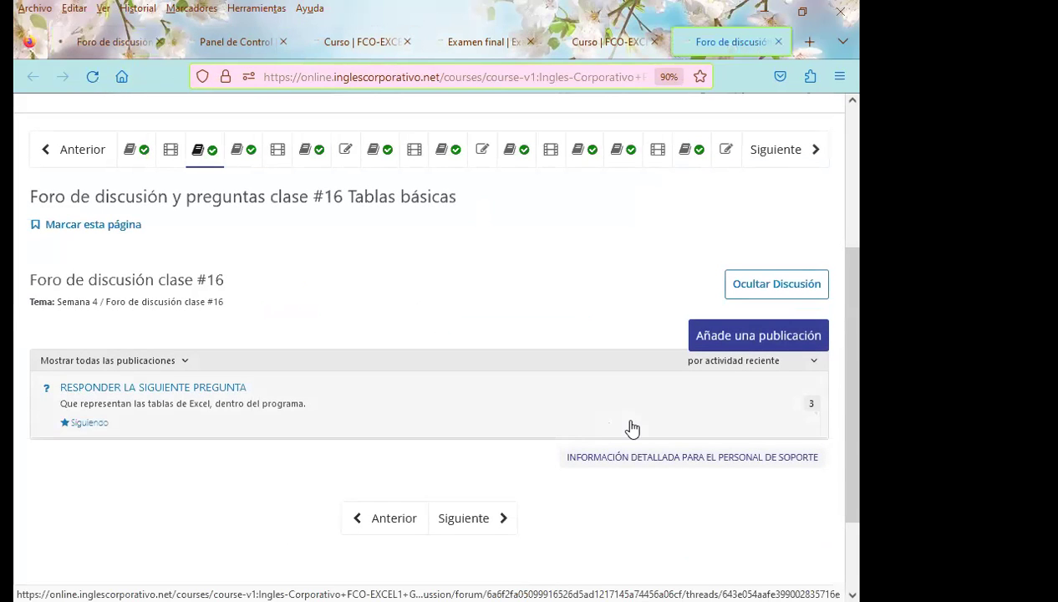
click(775, 418)
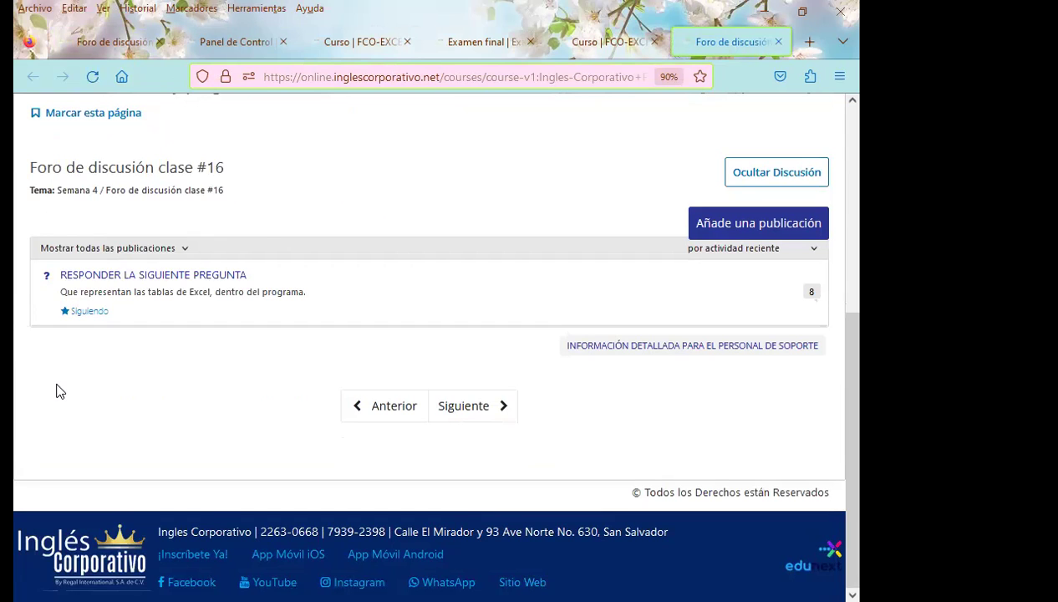
Step: Open the thread and paste 'Saludos. Gracias por su respuesta.' under the rows-and-columns answer
click(808, 303)
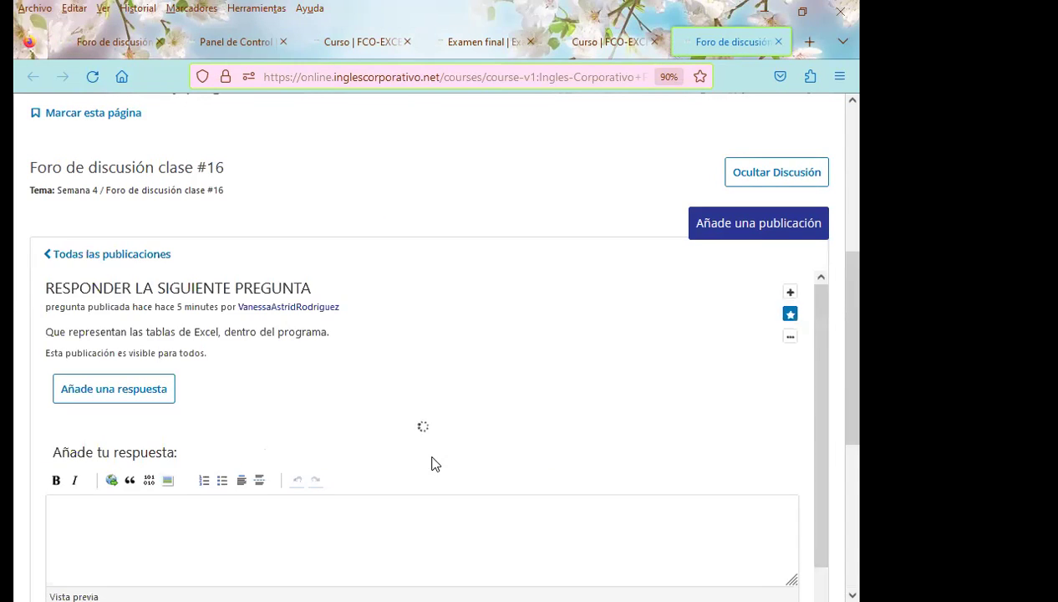
scroll(42, 474, down, 5)
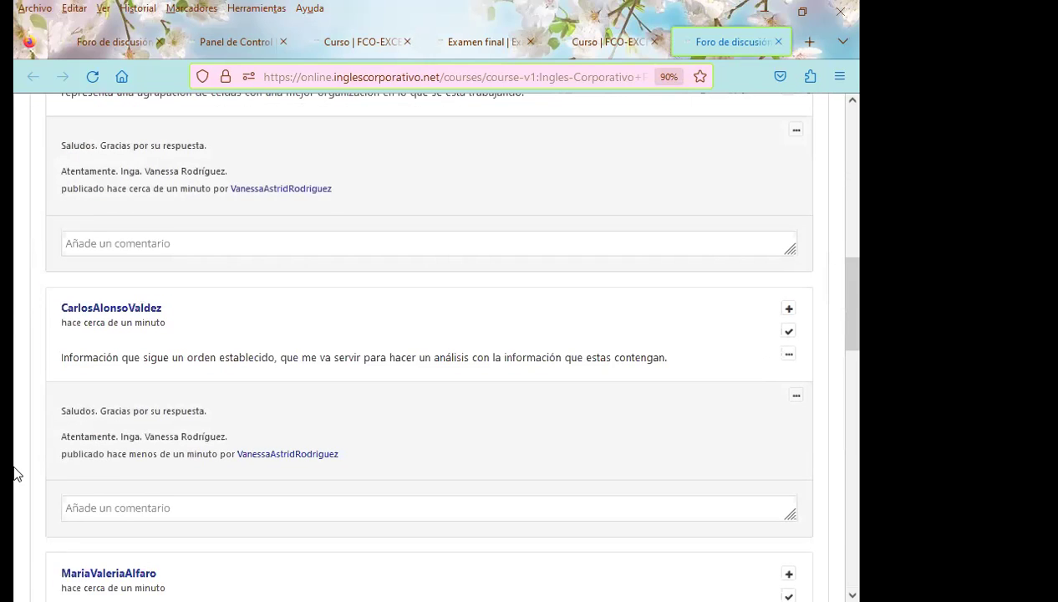
scroll(22, 466, down, 3)
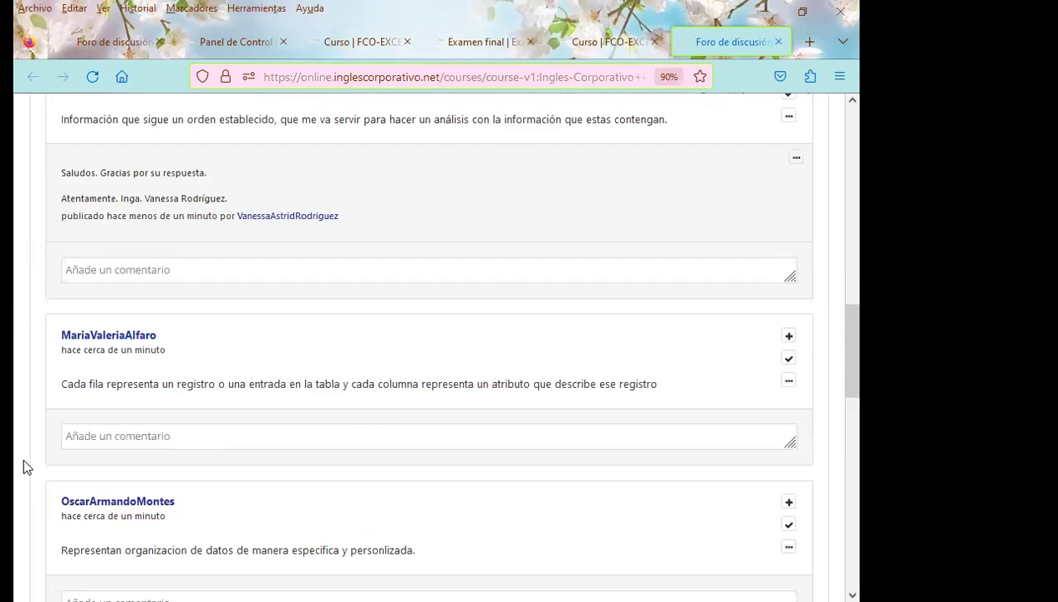
click(99, 438)
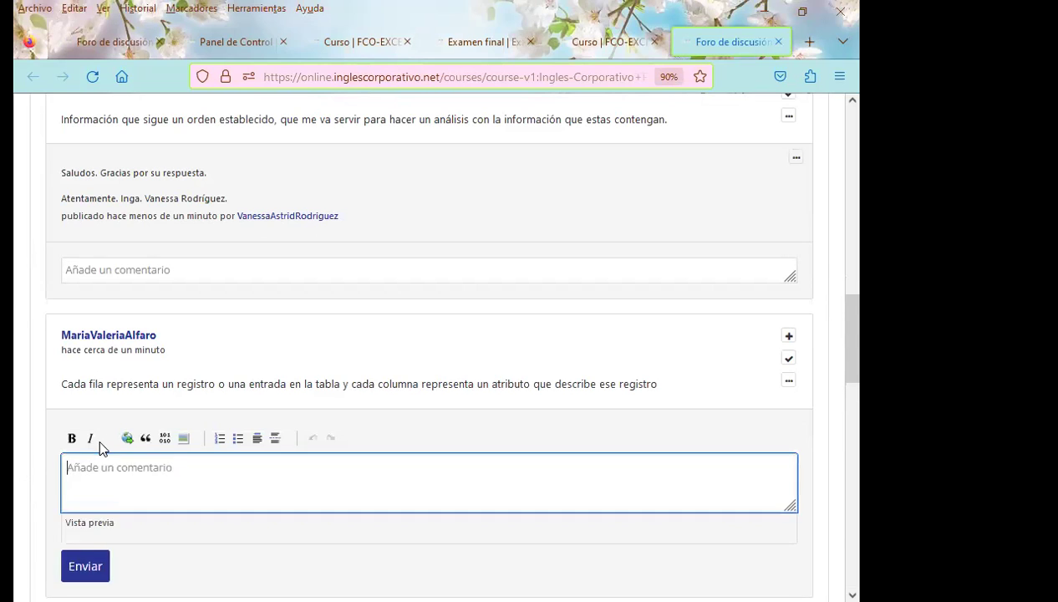
key(ctrl+v)
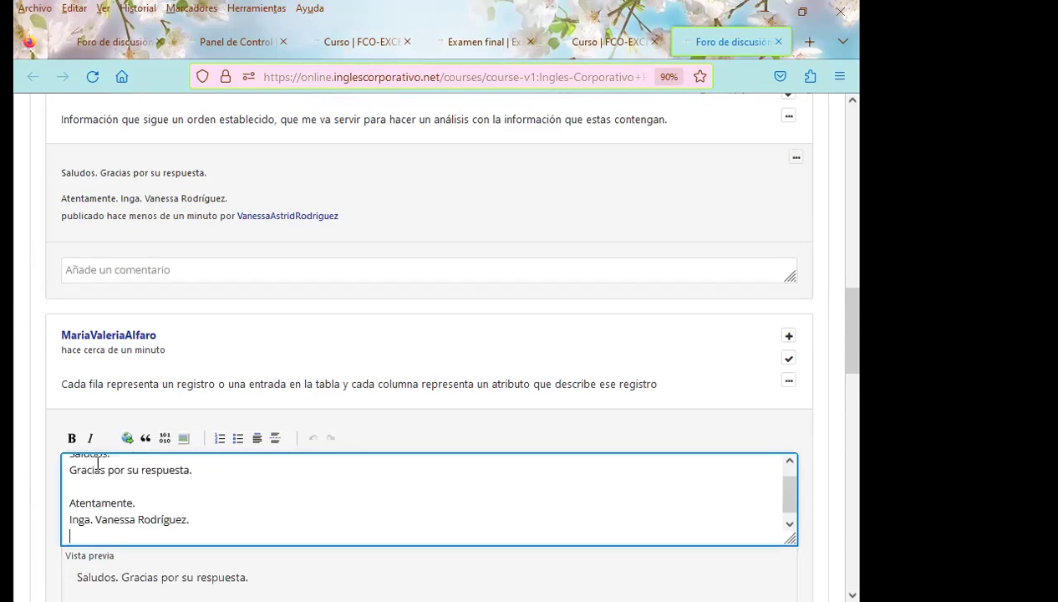
key(Return)
Step: Post the 'Saludos. Gracias por su respuesta.' reply under the data-organisation answer
scroll(69, 493, up, 1)
scroll(23, 486, down, 2)
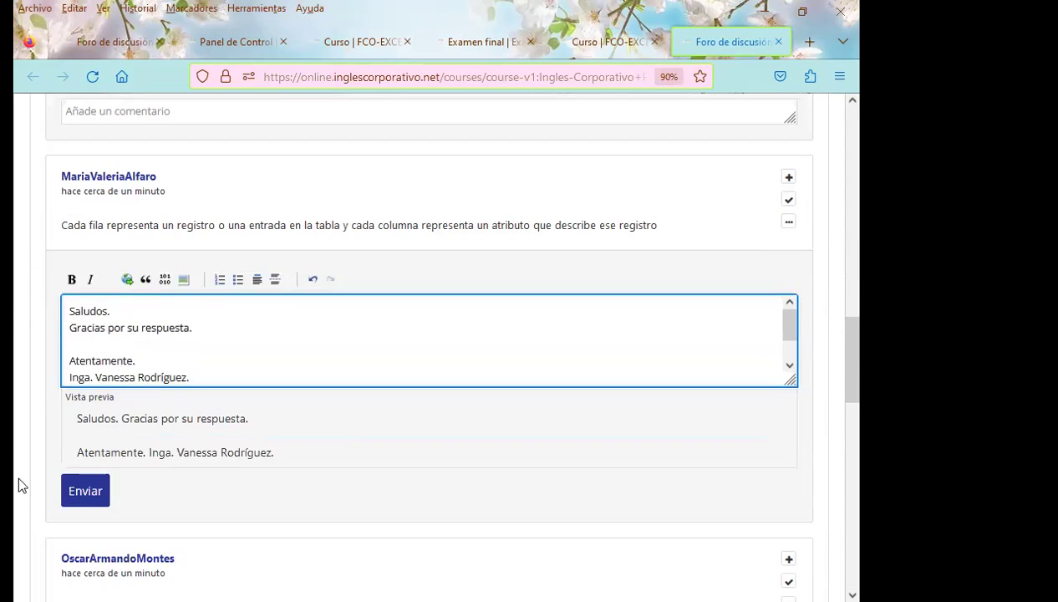
scroll(18, 473, down, 4)
click(115, 343)
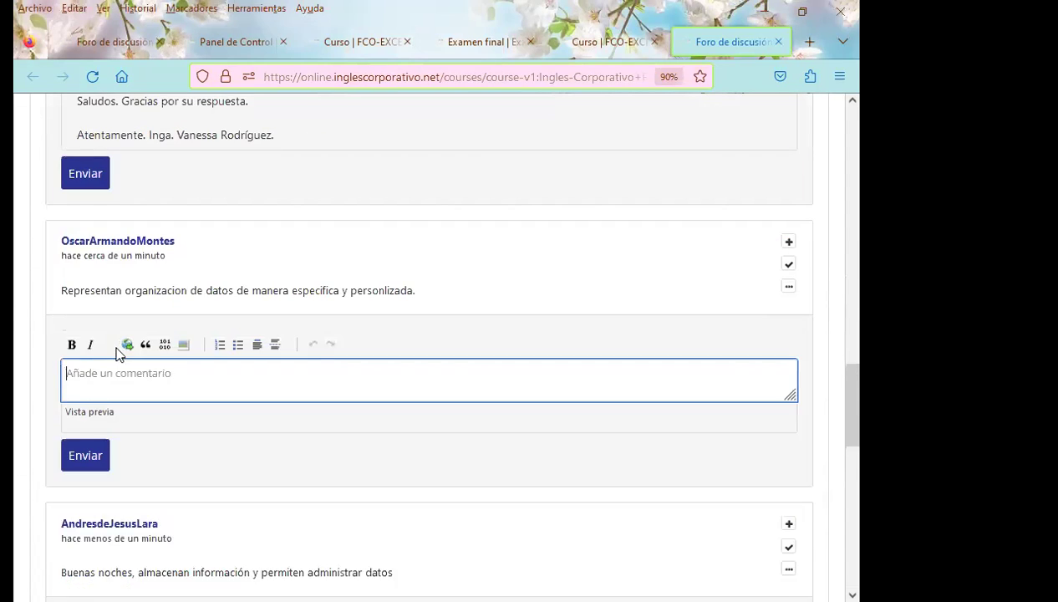
key(ctrl+v)
click(85, 551)
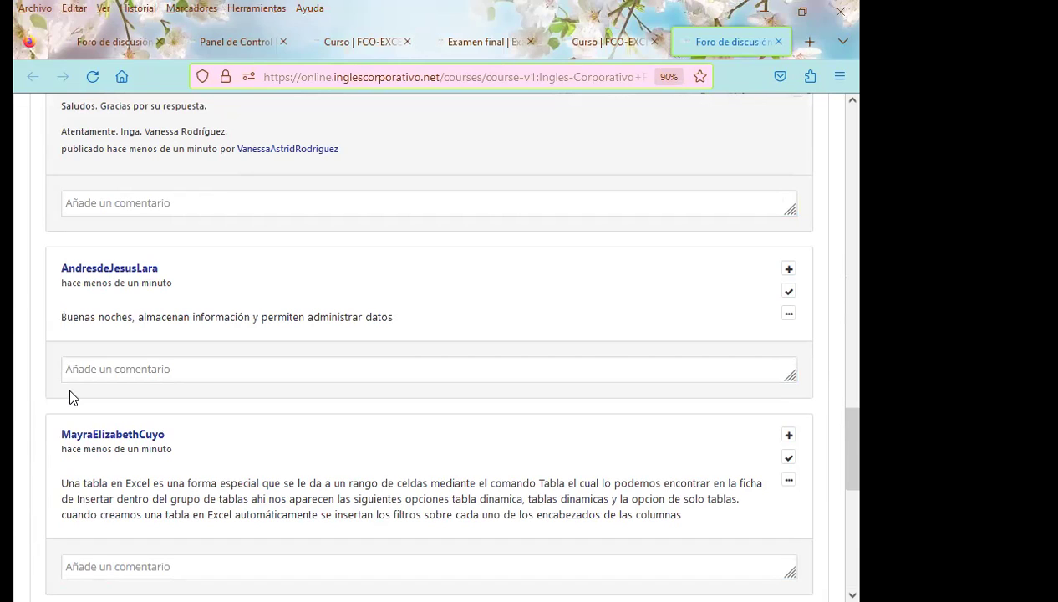
Step: Post the same thank-you reply under the answer about storing information
click(103, 369)
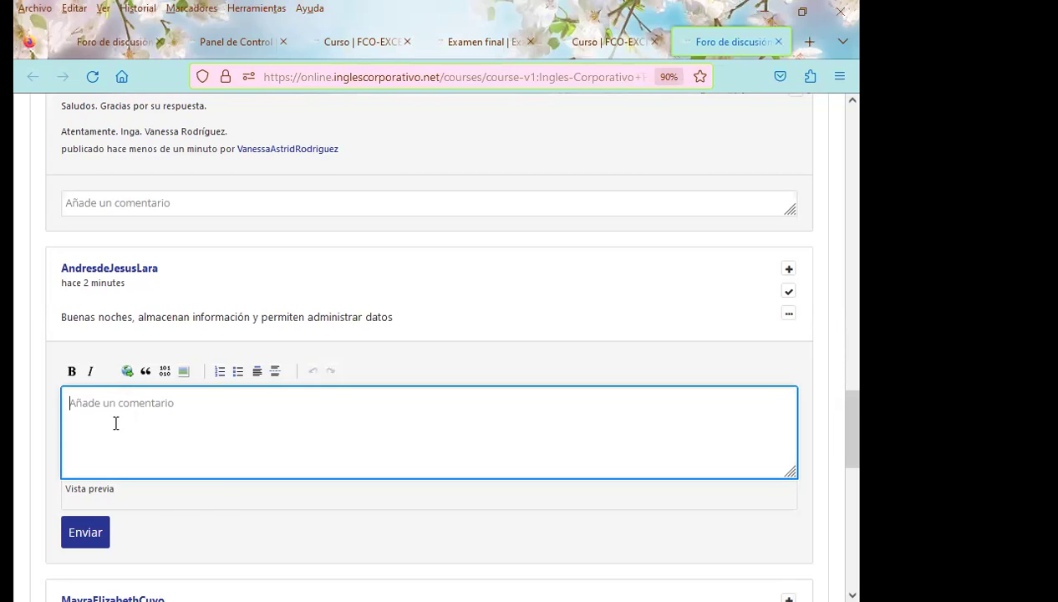
key(ctrl+v)
scroll(23, 444, down, 3)
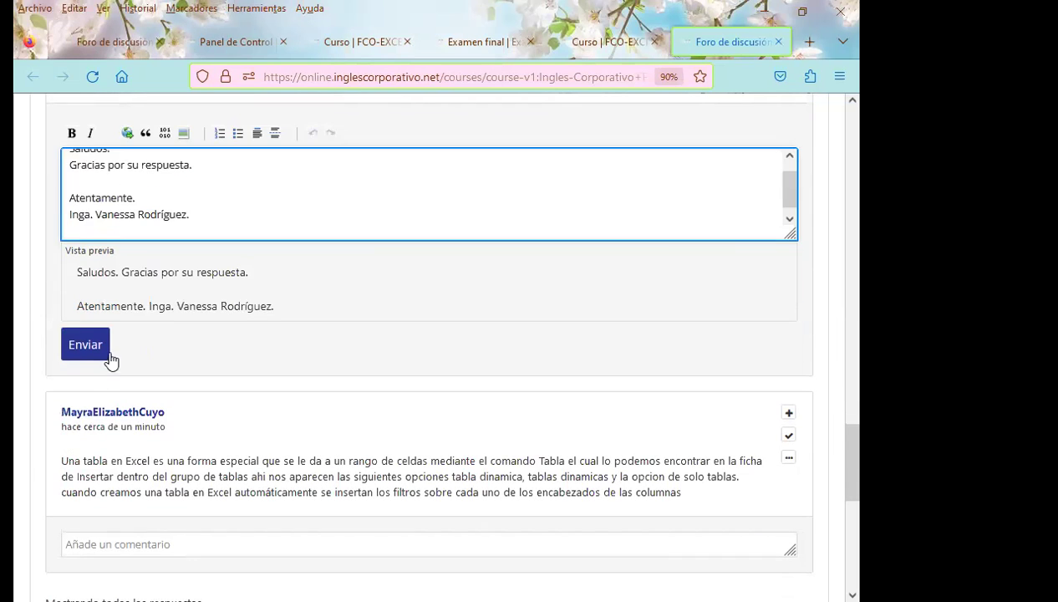
click(105, 346)
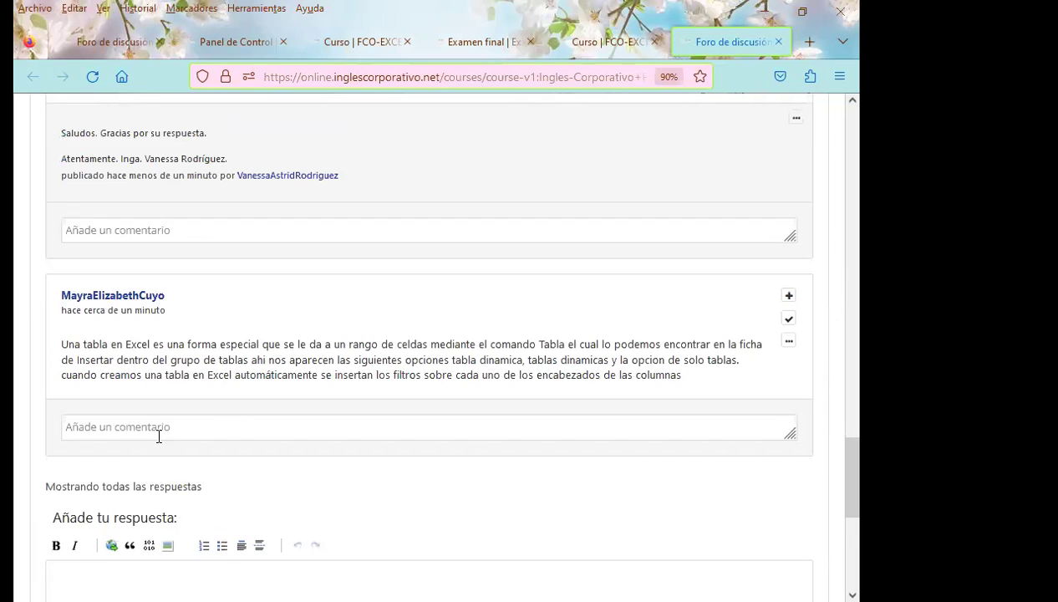
Step: Post the pasted thank-you reply under the answer explaining the Tabla command
click(112, 428)
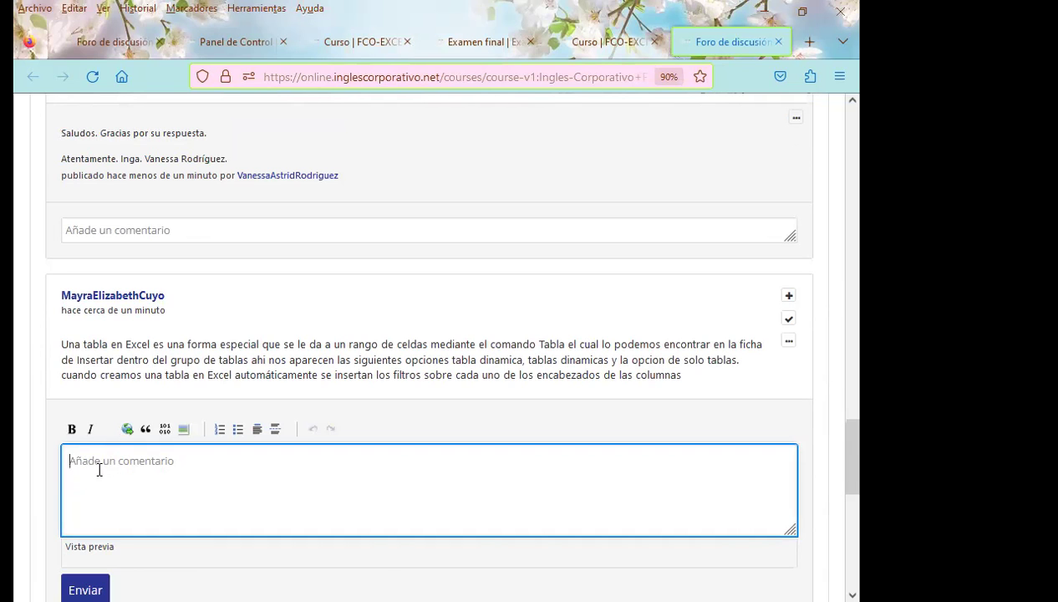
key(ctrl+v)
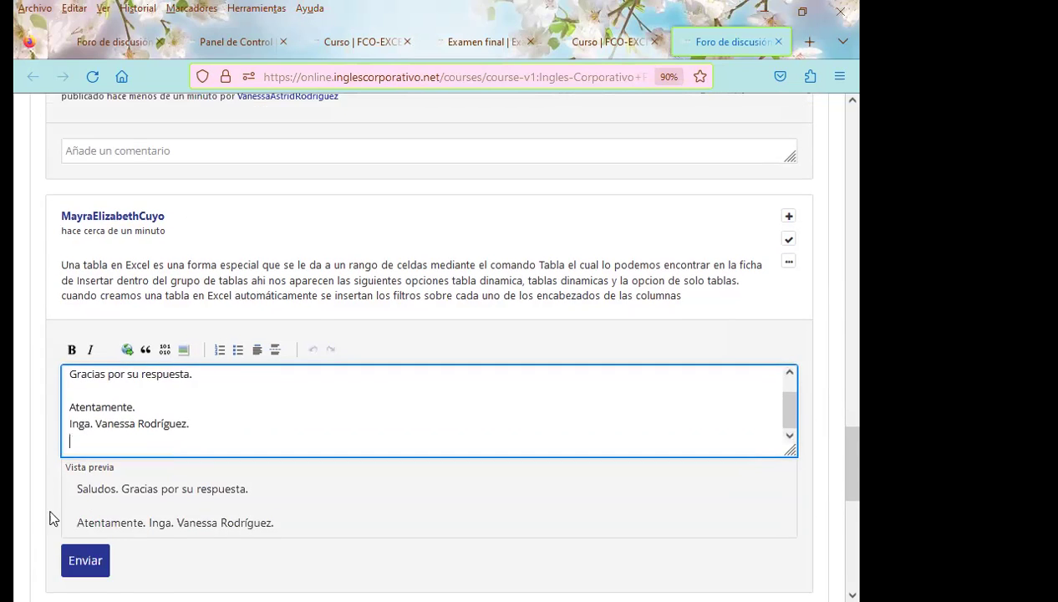
scroll(52, 510, down, 2)
click(85, 485)
Step: Dismiss the request error and return to the class #16 thread list in the first forum tab
scroll(15, 476, down, 2)
scroll(15, 473, down, 2)
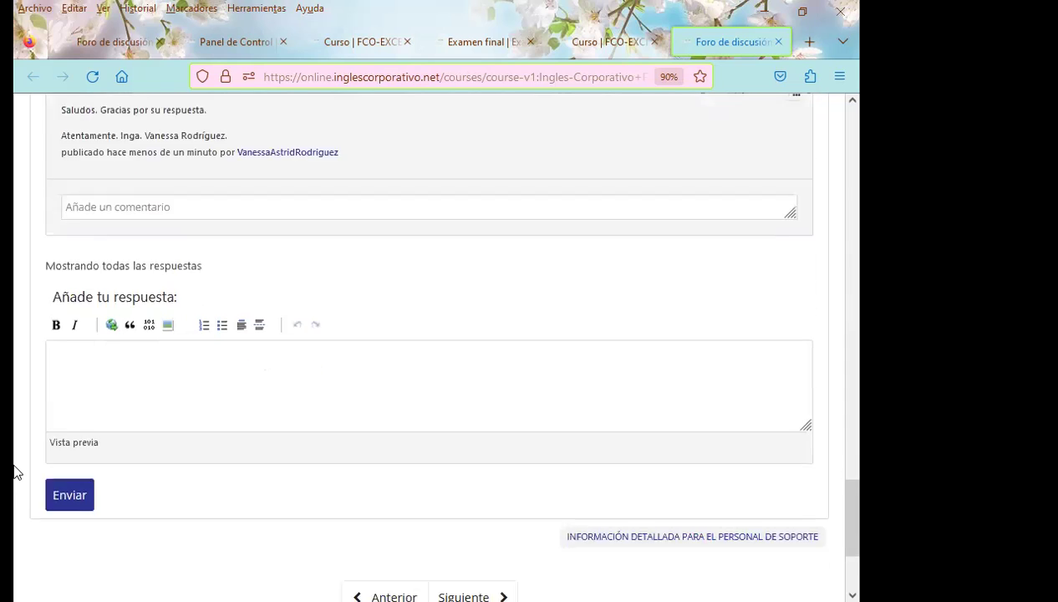
scroll(15, 472, down, 2)
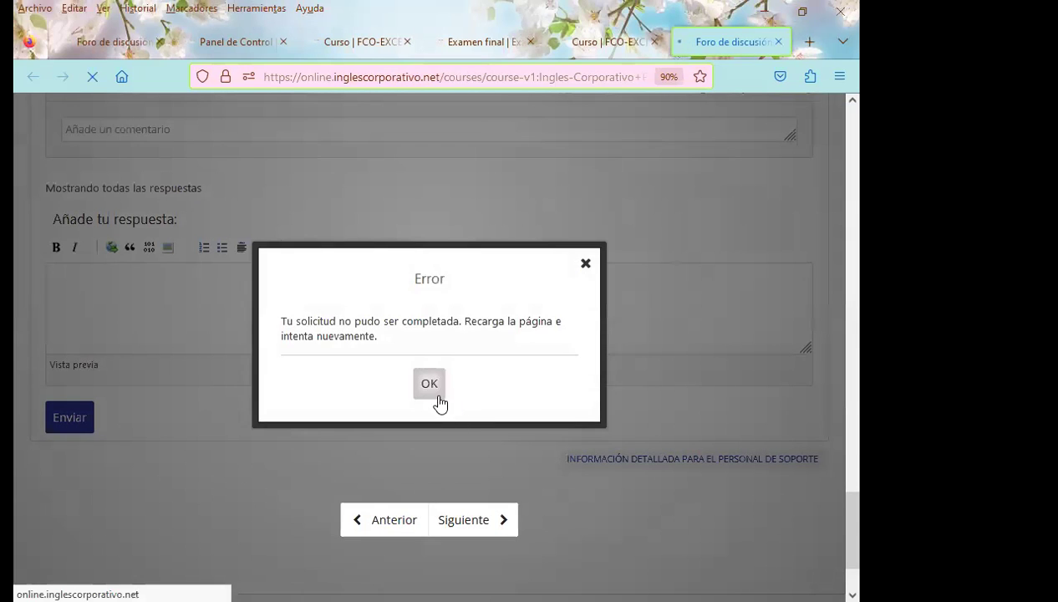
click(429, 385)
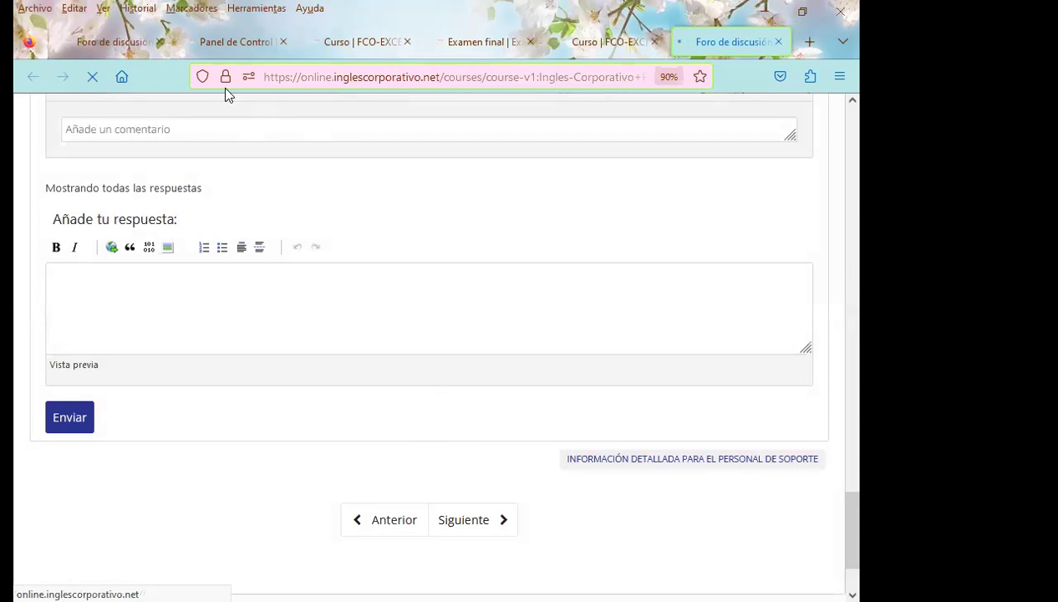
click(102, 43)
scroll(606, 426, down, 3)
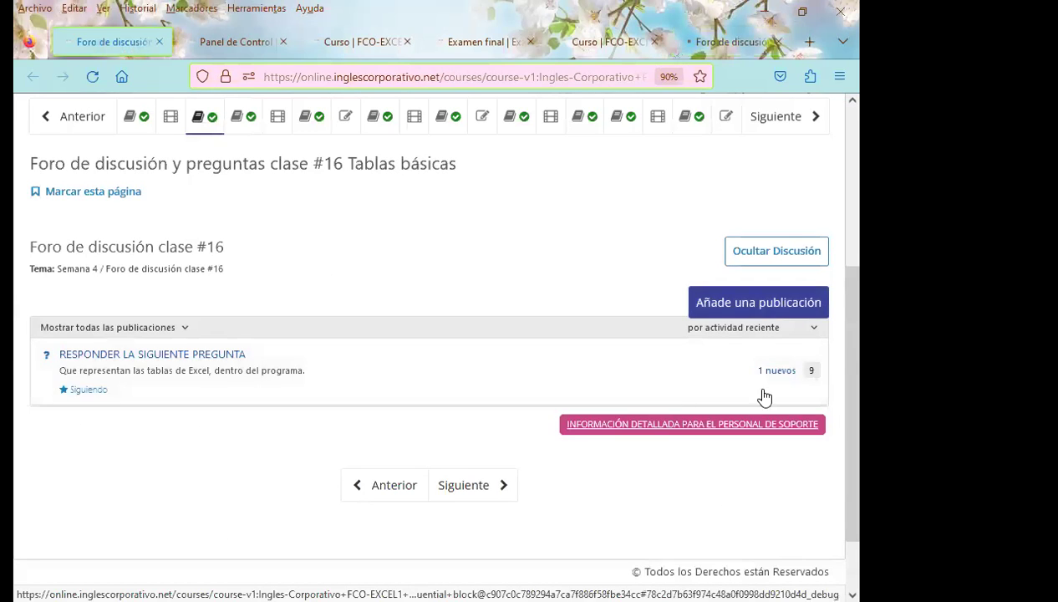
Step: Reopen the RESPONDER LA SIGUIENTE PREGUNTA thread after it reloads and scroll through its 11 responses
click(811, 373)
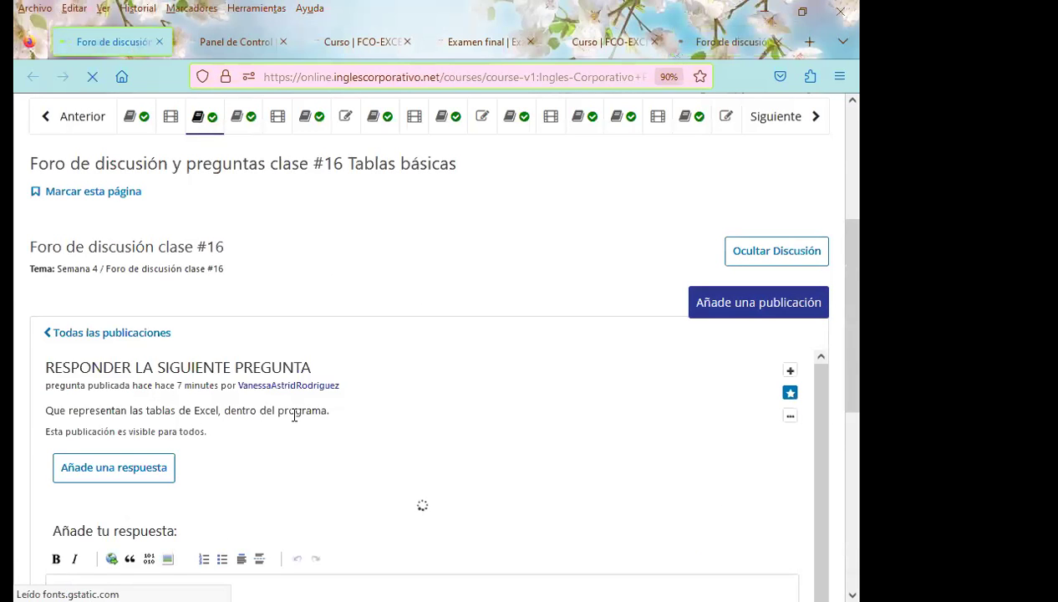
scroll(334, 462, down, 1)
scroll(276, 467, down, 1)
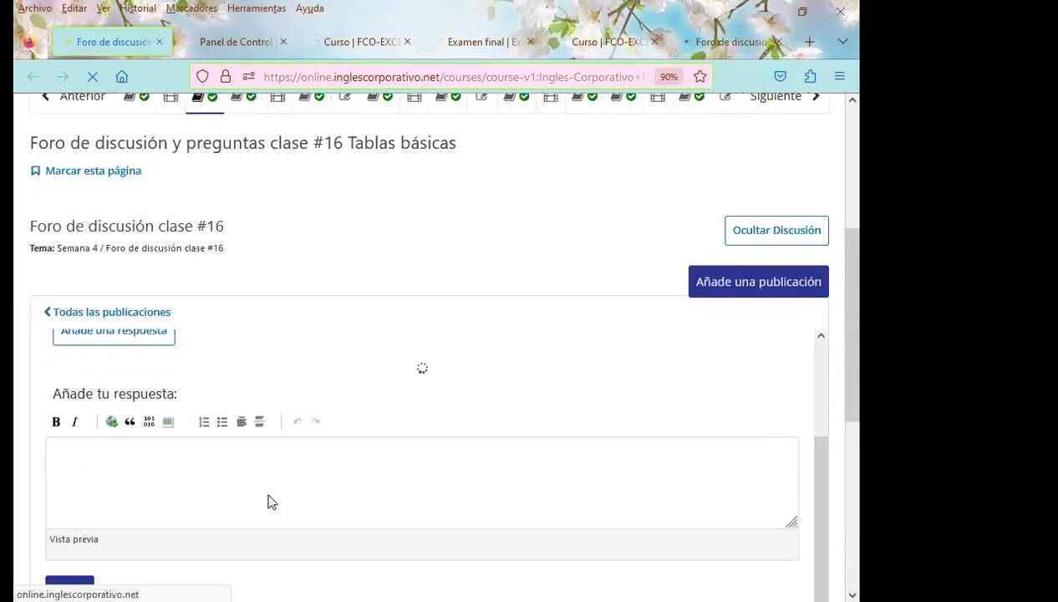
scroll(267, 500, down, 3)
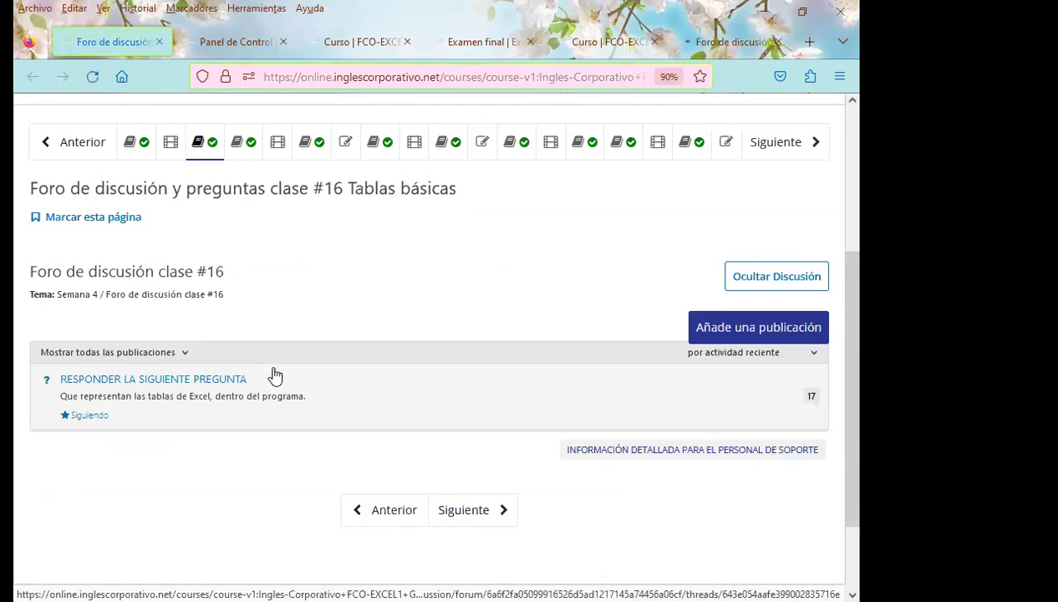
scroll(215, 421, down, 2)
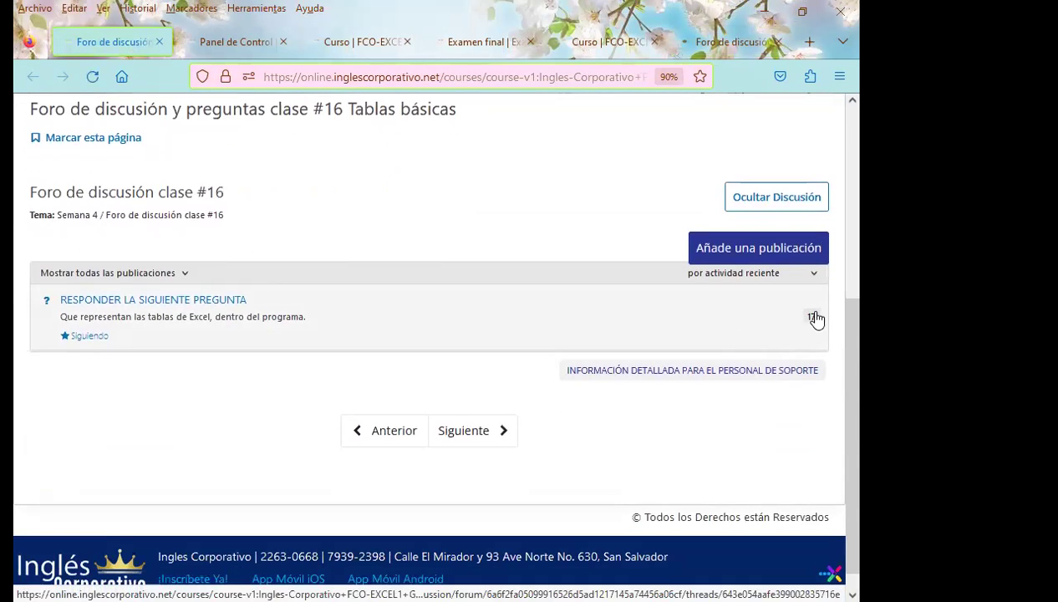
click(810, 317)
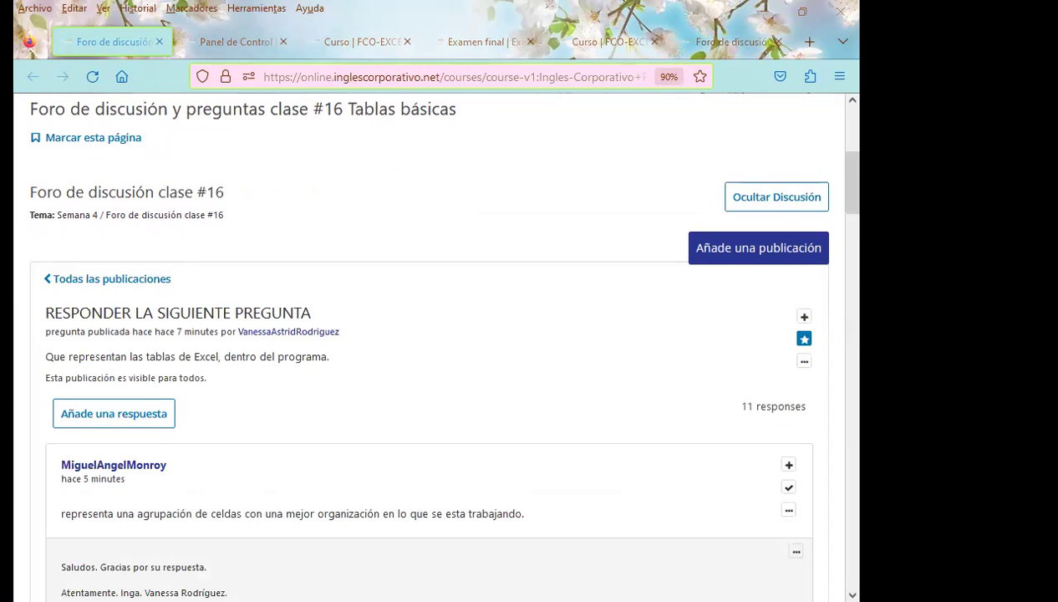
scroll(351, 442, down, 4)
scroll(365, 448, down, 4)
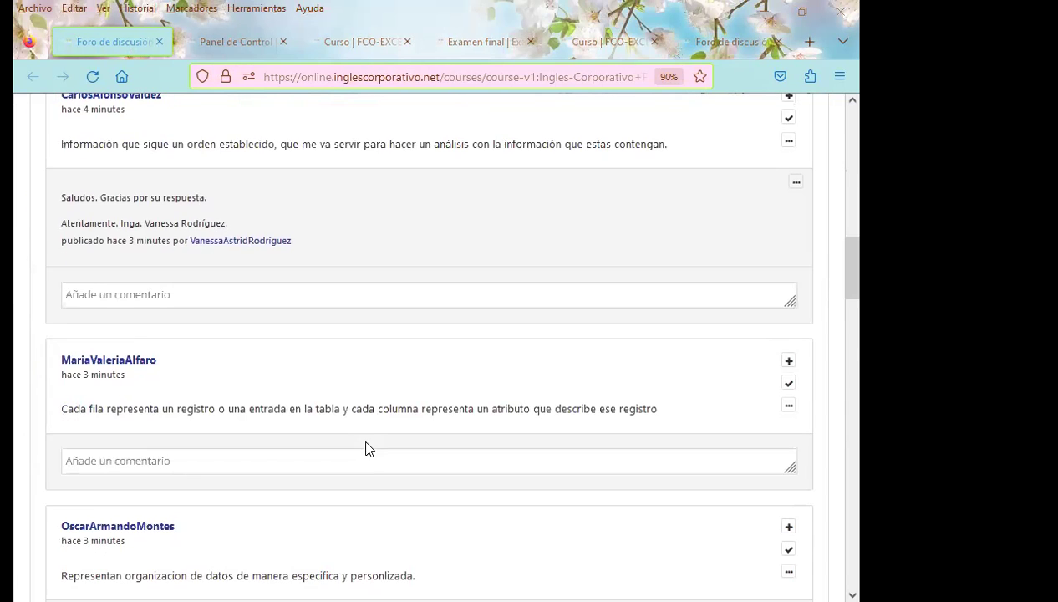
Step: Post the pasted thank-you reply under the answer calling rows records and columns attributes
click(142, 462)
scroll(264, 481, down, 2)
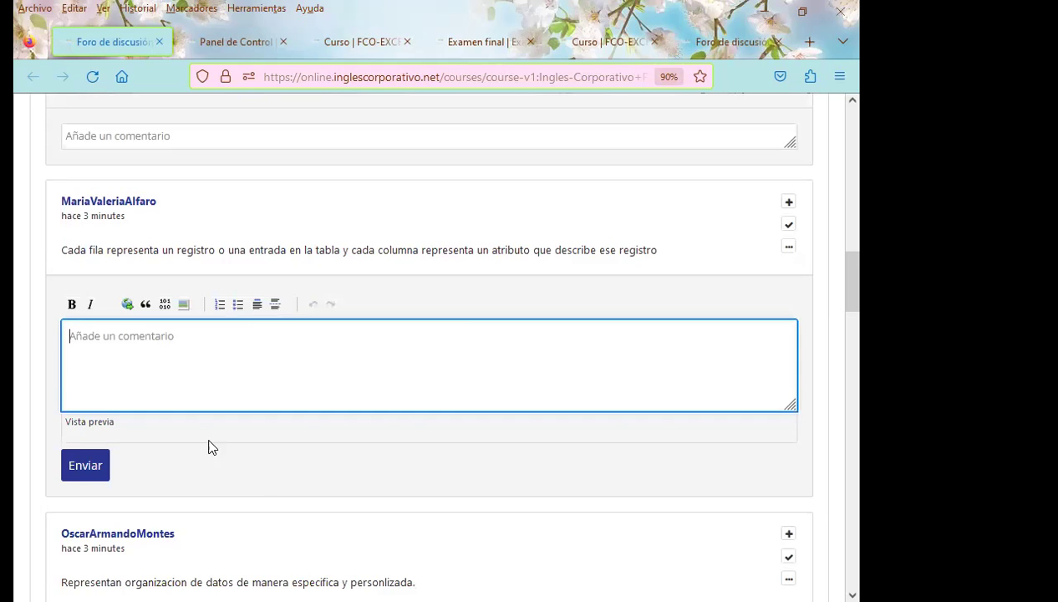
scroll(149, 439, down, 3)
scroll(149, 438, down, 1)
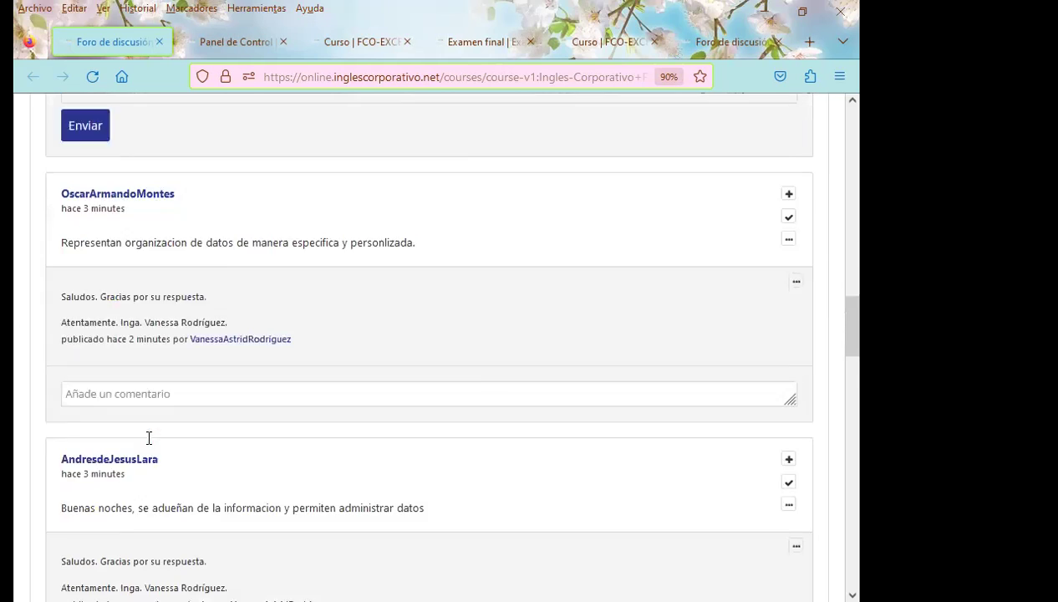
scroll(151, 443, down, 4)
scroll(148, 443, up, 3)
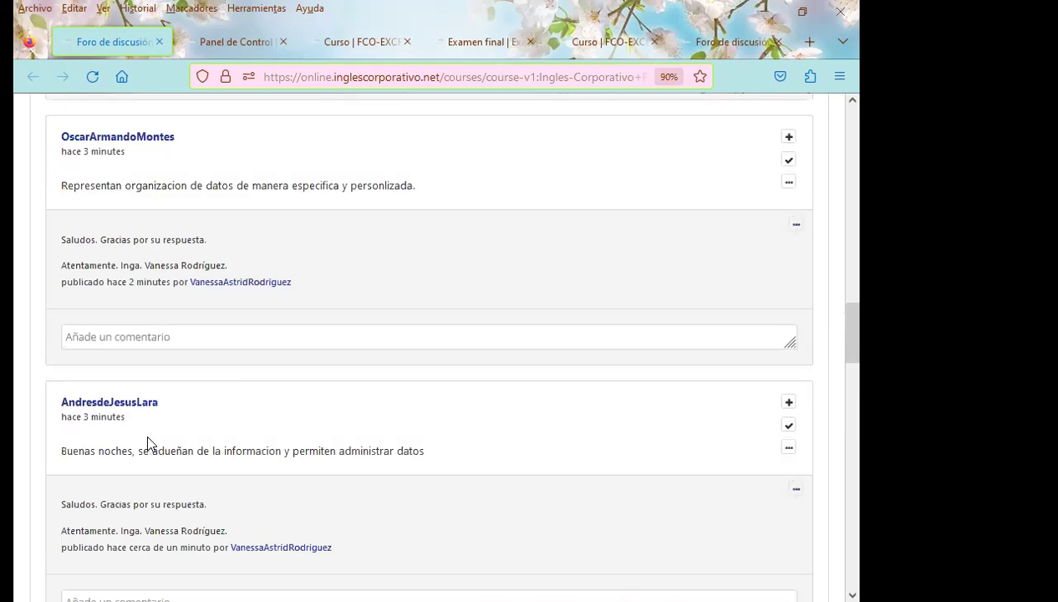
scroll(157, 426, up, 3)
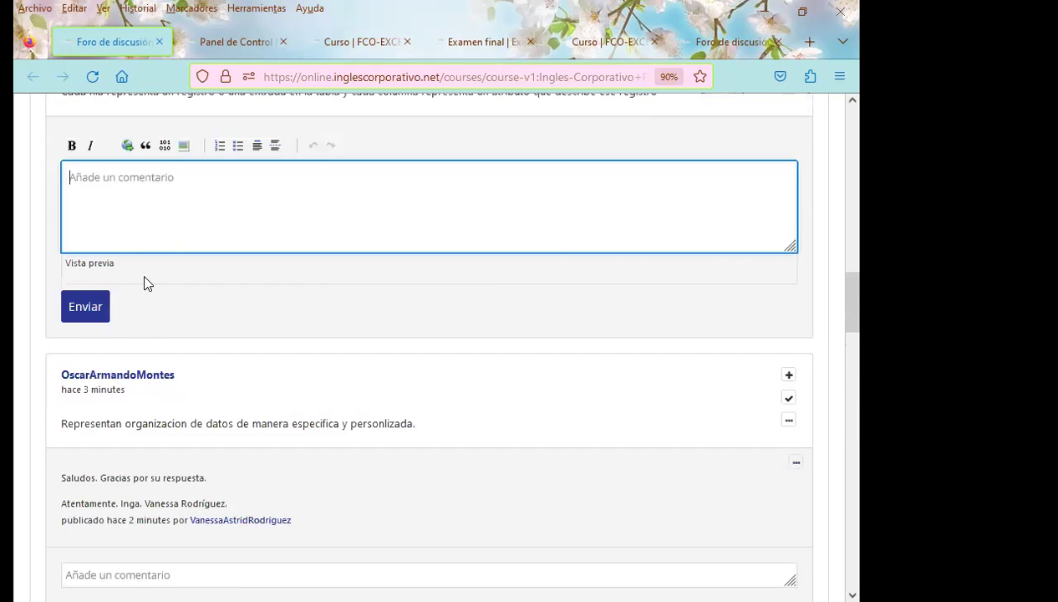
scroll(140, 301, up, 2)
key(ctrl+v)
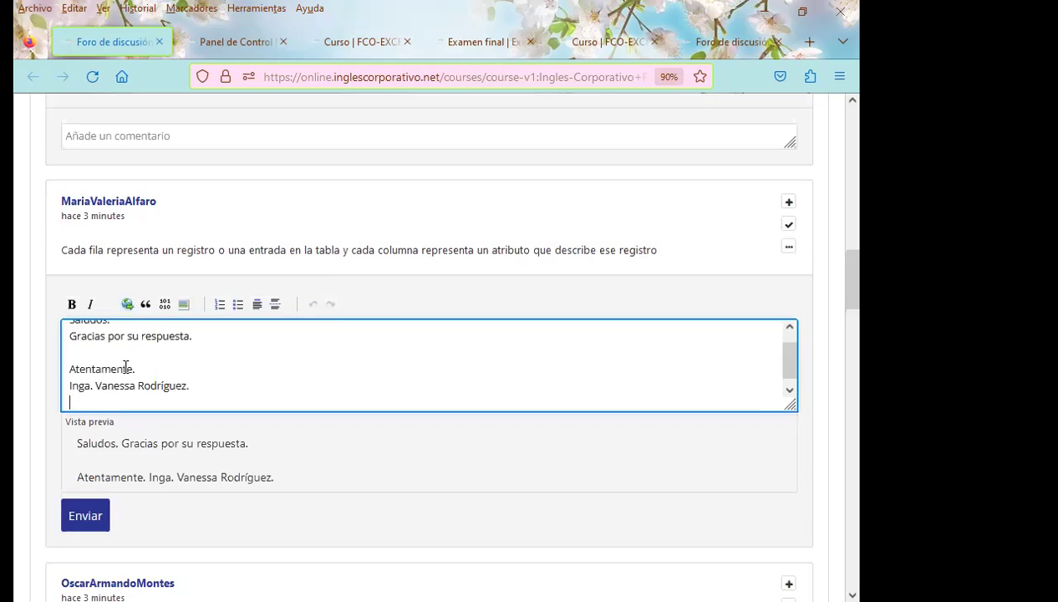
click(85, 515)
scroll(21, 472, down, 5)
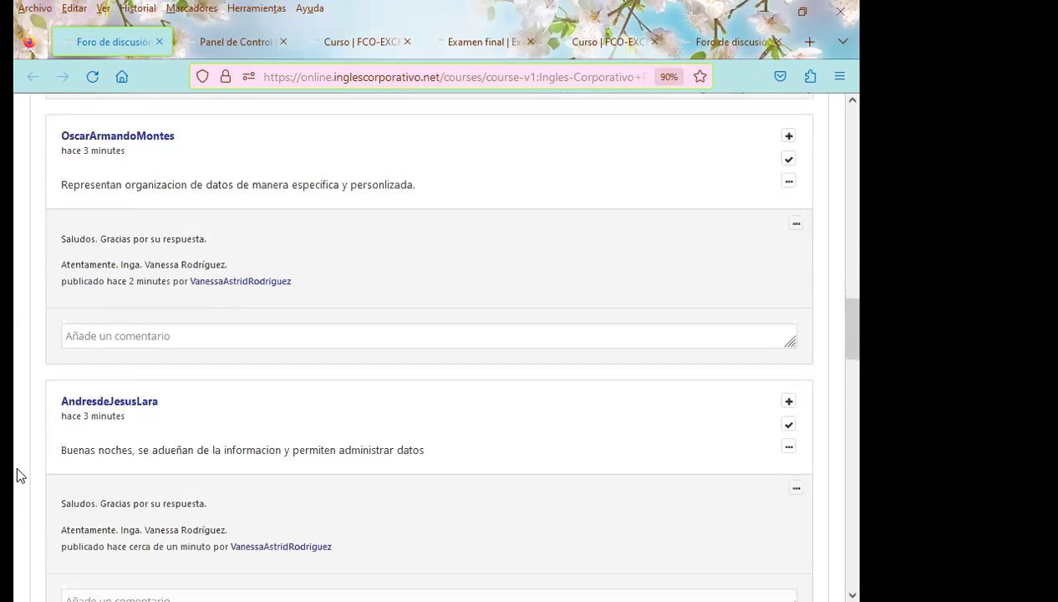
scroll(17, 468, down, 5)
scroll(19, 465, down, 2)
scroll(19, 466, down, 2)
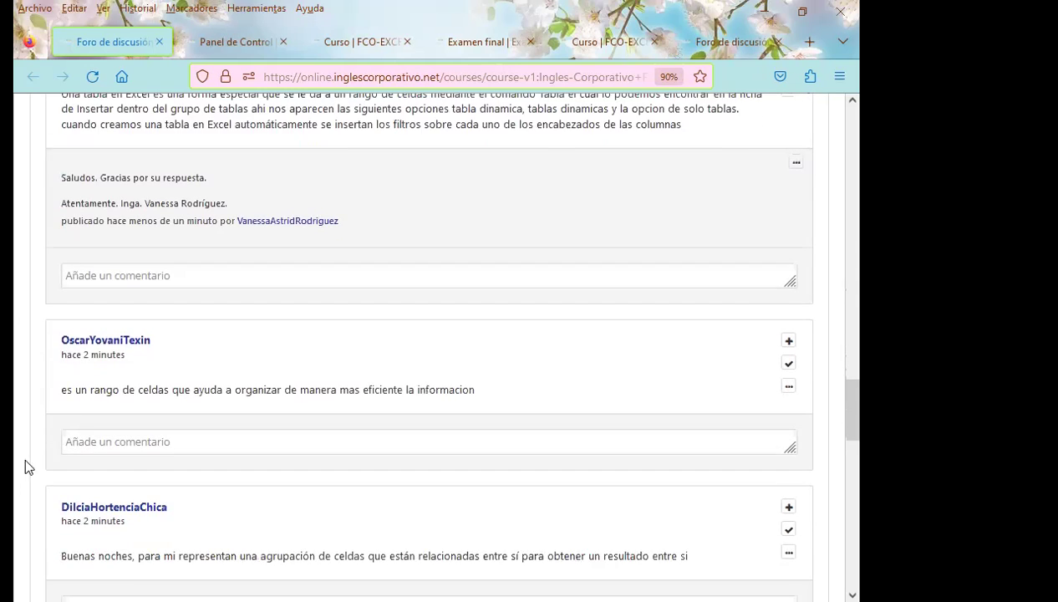
Step: Post the pasted thank-you reply under the answer calling a table an efficient cell range
click(88, 438)
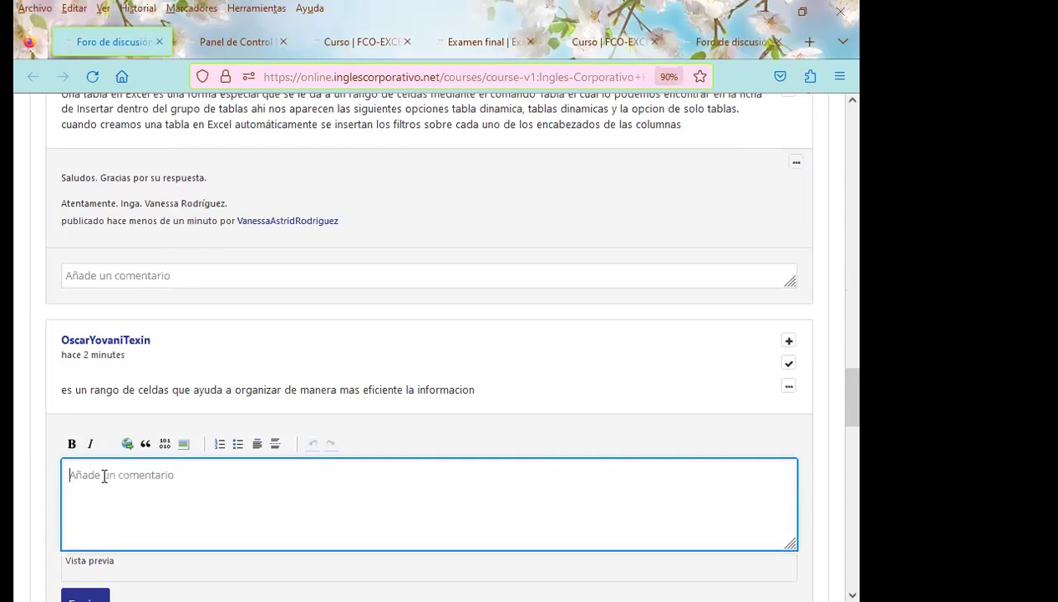
scroll(101, 466, down, 4)
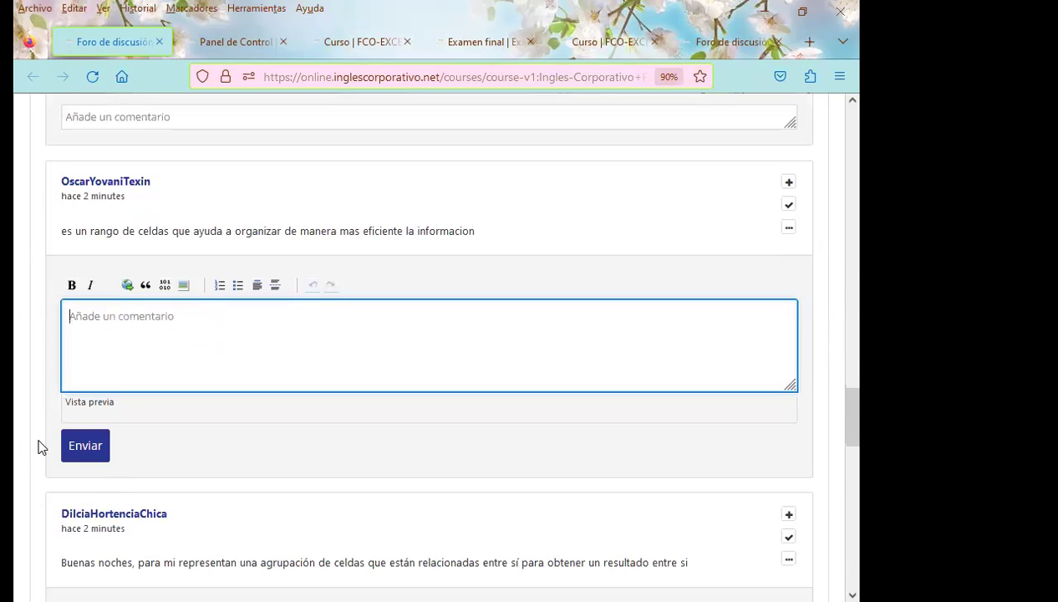
scroll(39, 447, up, 2)
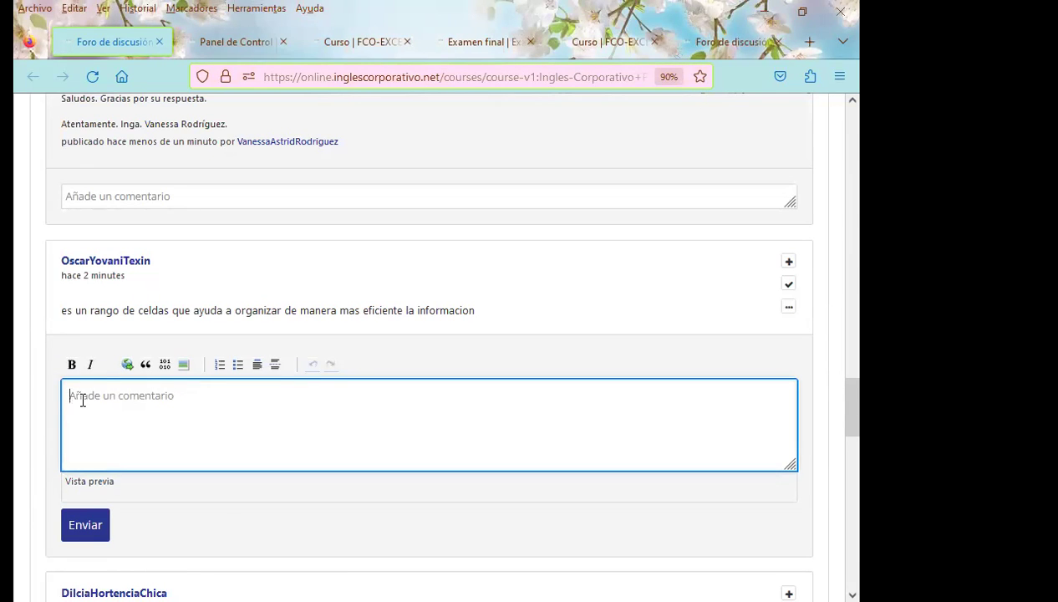
key(ctrl+v)
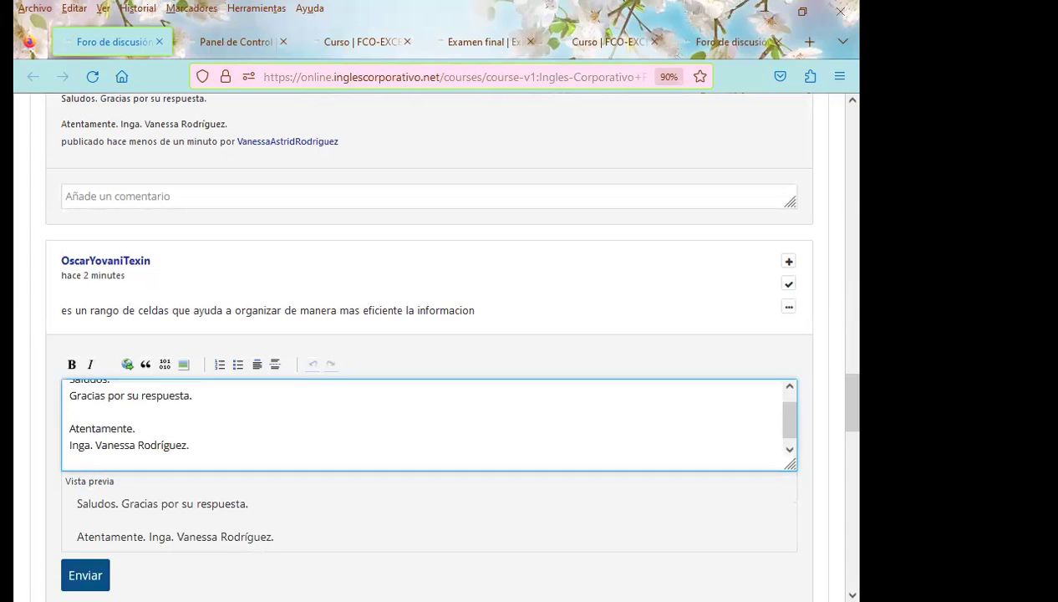
click(85, 575)
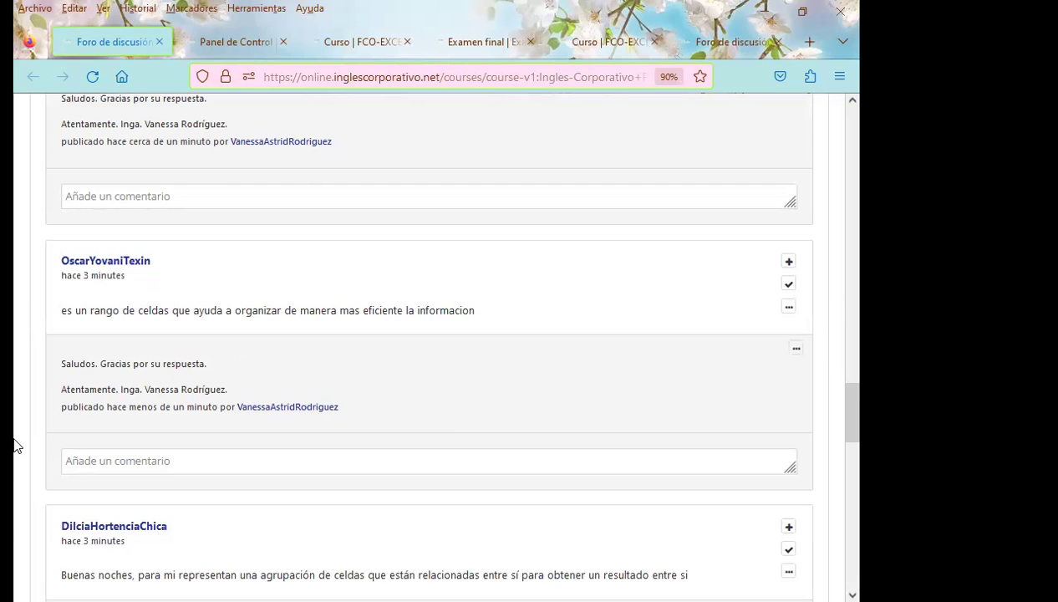
scroll(16, 443, down, 3)
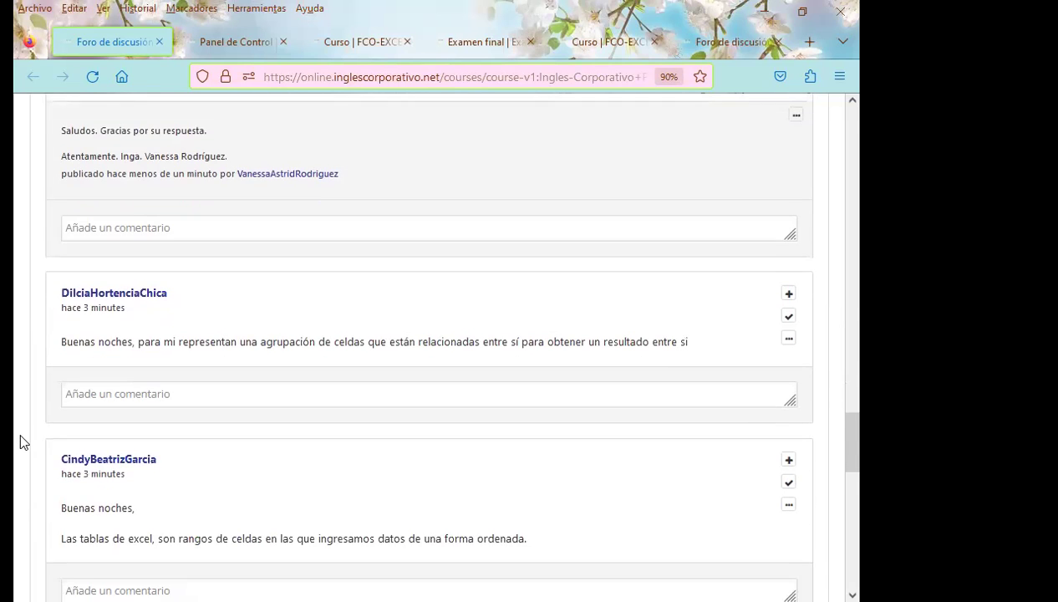
Step: Post the pasted thank-you reply under the answer about cells grouped to obtain a result
click(88, 392)
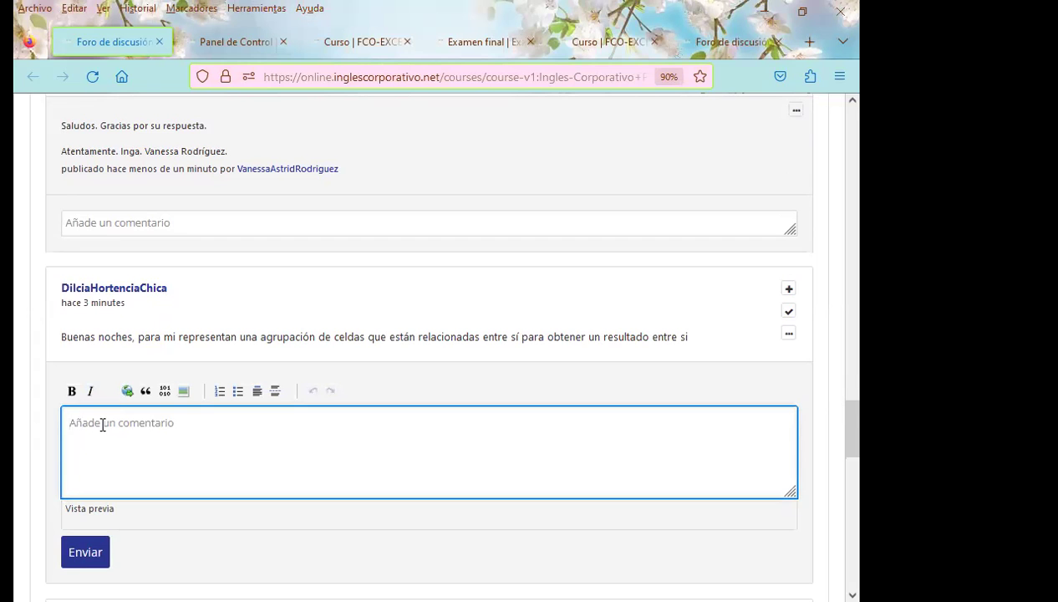
key(ctrl+v)
scroll(40, 468, down, 3)
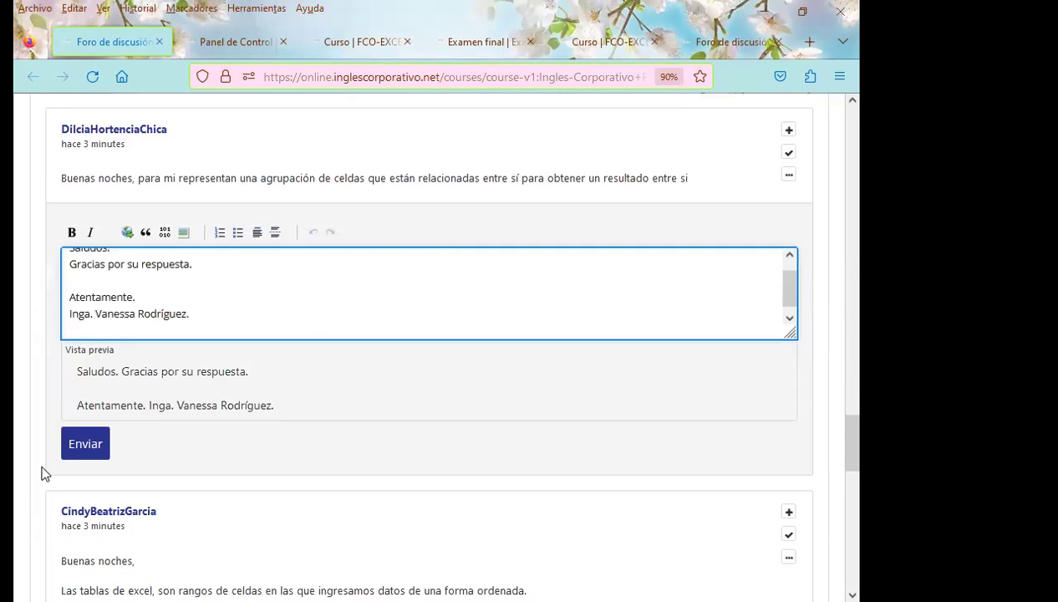
click(80, 445)
scroll(19, 443, down, 2)
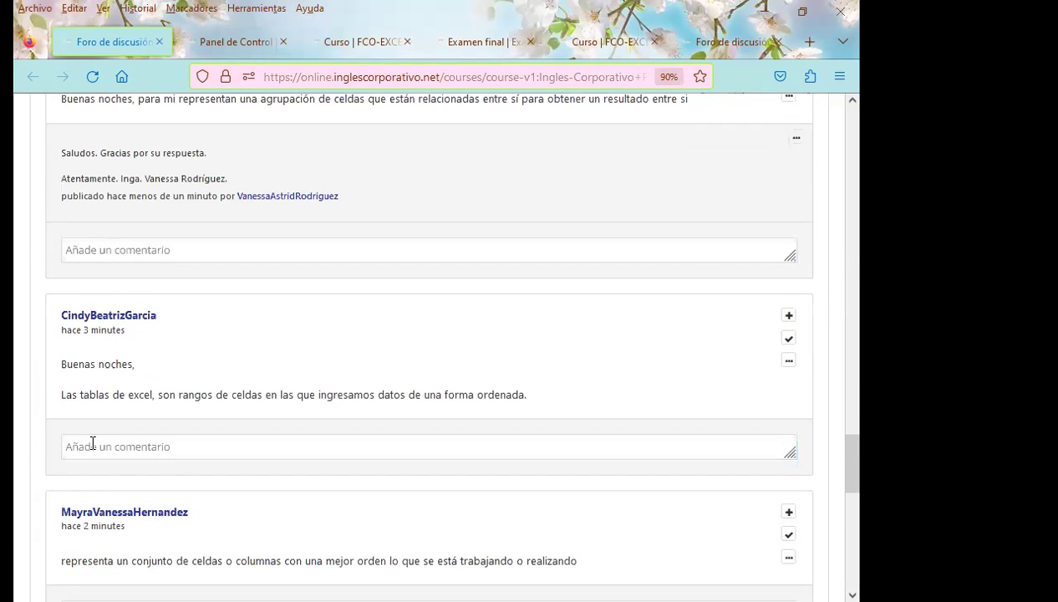
Step: Post the pasted thank-you reply under the answer about ranges holding ordered data
click(81, 443)
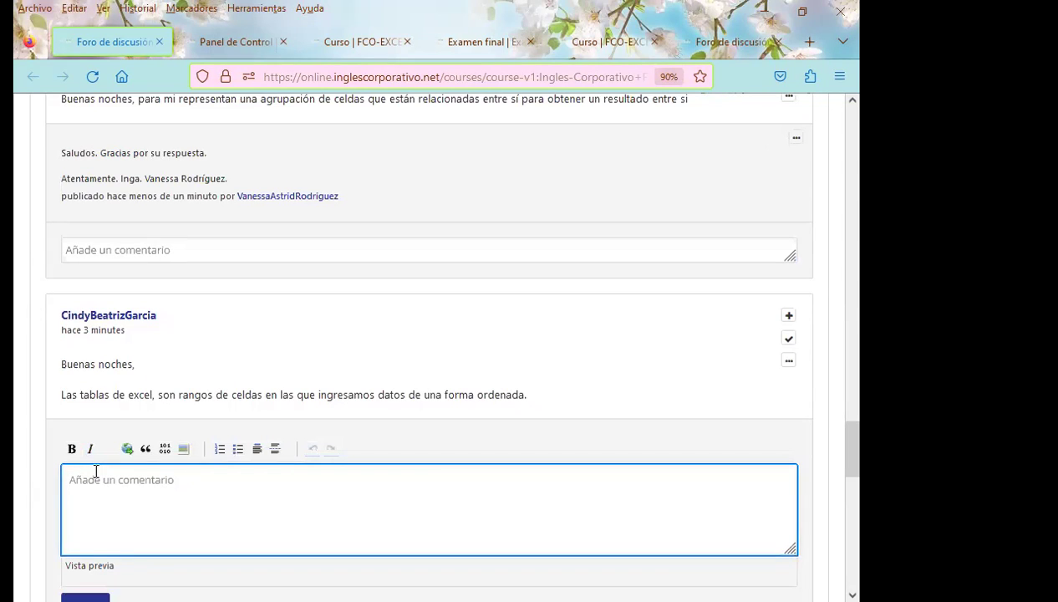
scroll(94, 474, down, 3)
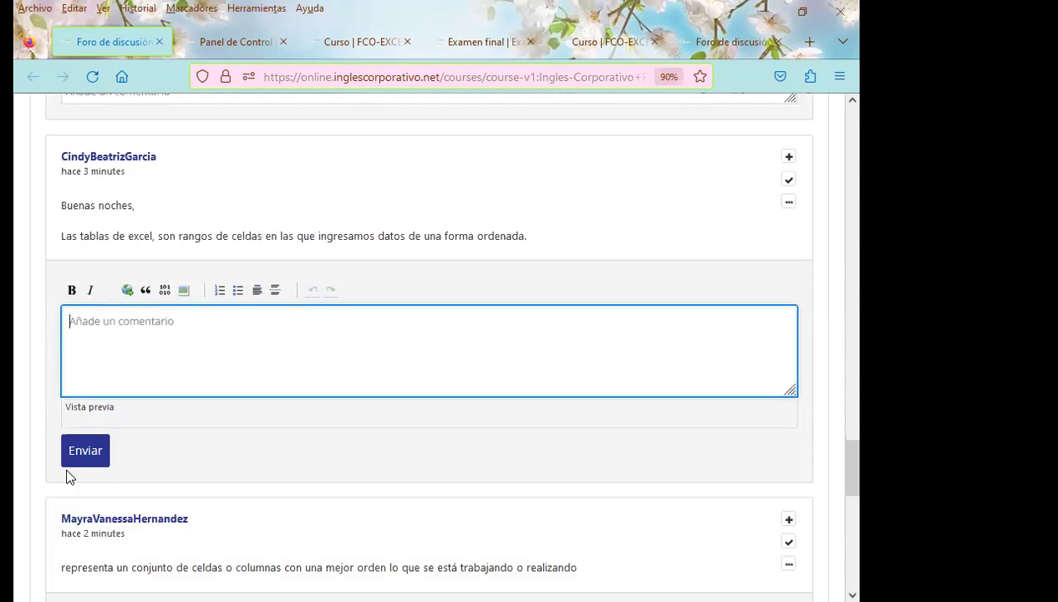
key(ctrl+v)
click(89, 502)
scroll(15, 490, down, 1)
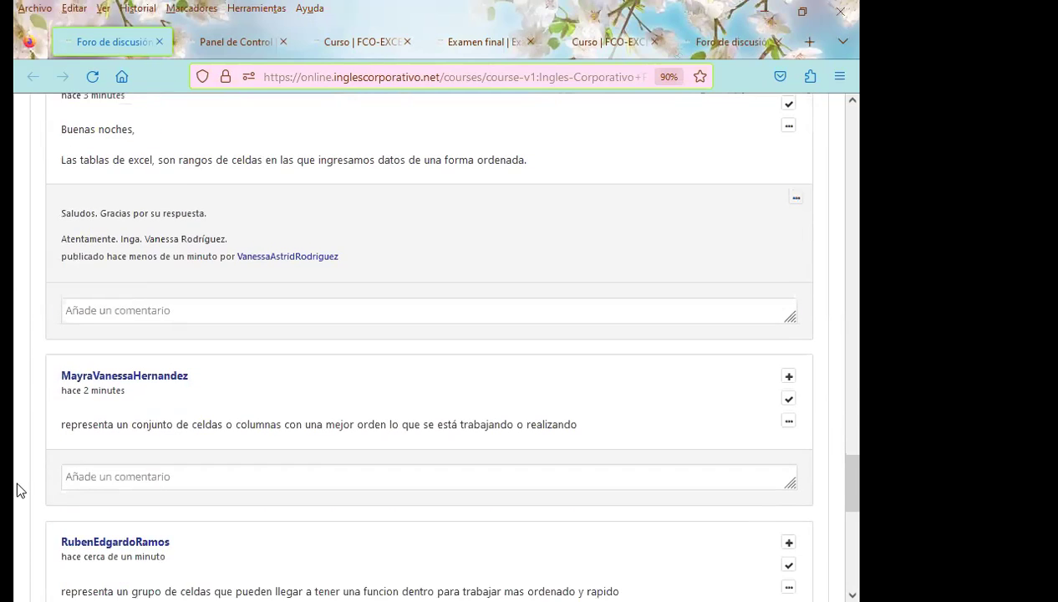
Step: Post the pasted thank-you reply under the answer about cells or columns in better order
click(93, 473)
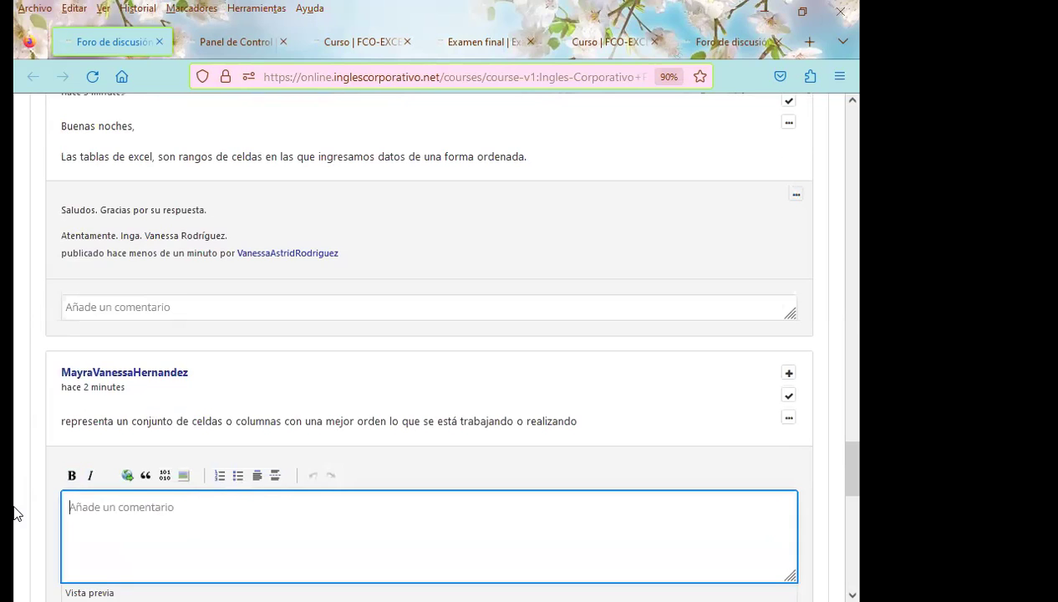
scroll(15, 513, down, 1)
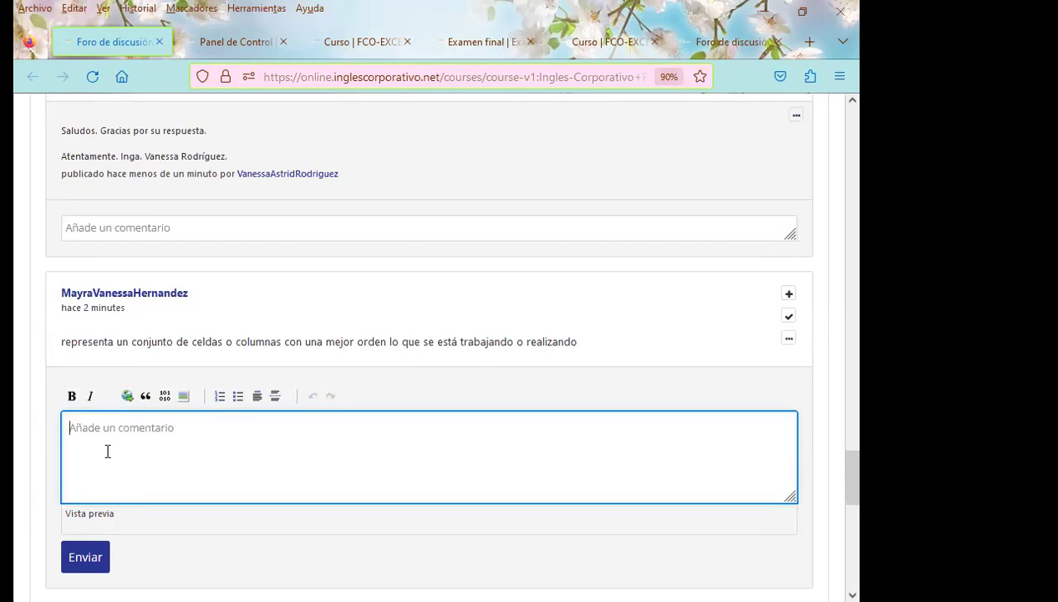
key(ctrl+v)
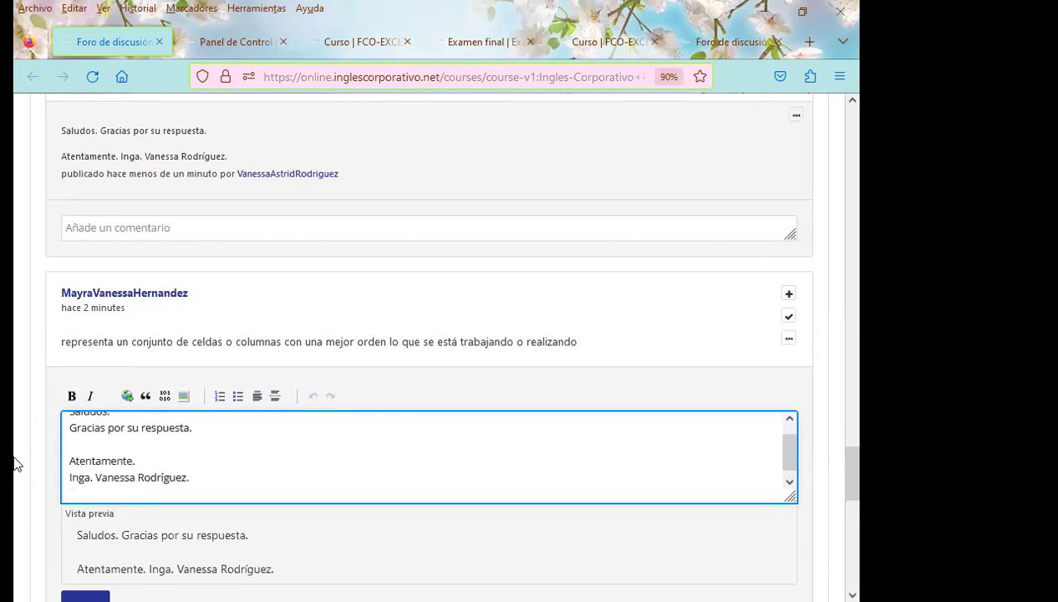
scroll(15, 464, down, 1)
click(96, 528)
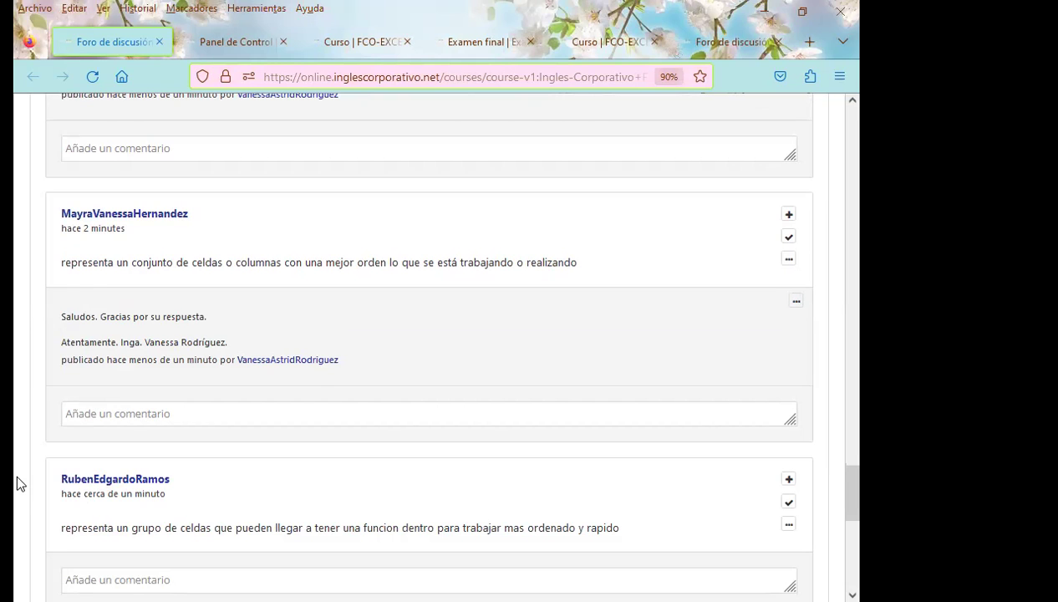
scroll(21, 483, down, 2)
Step: Post the pasted thank-you reply under the last answer, about cell groups with functions
click(89, 501)
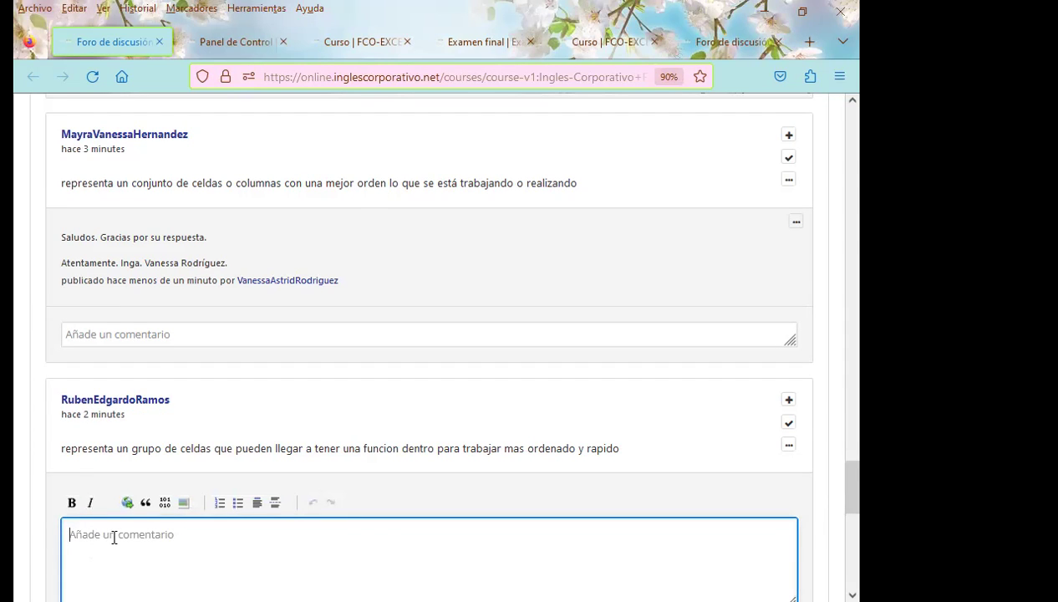
scroll(112, 538, down, 2)
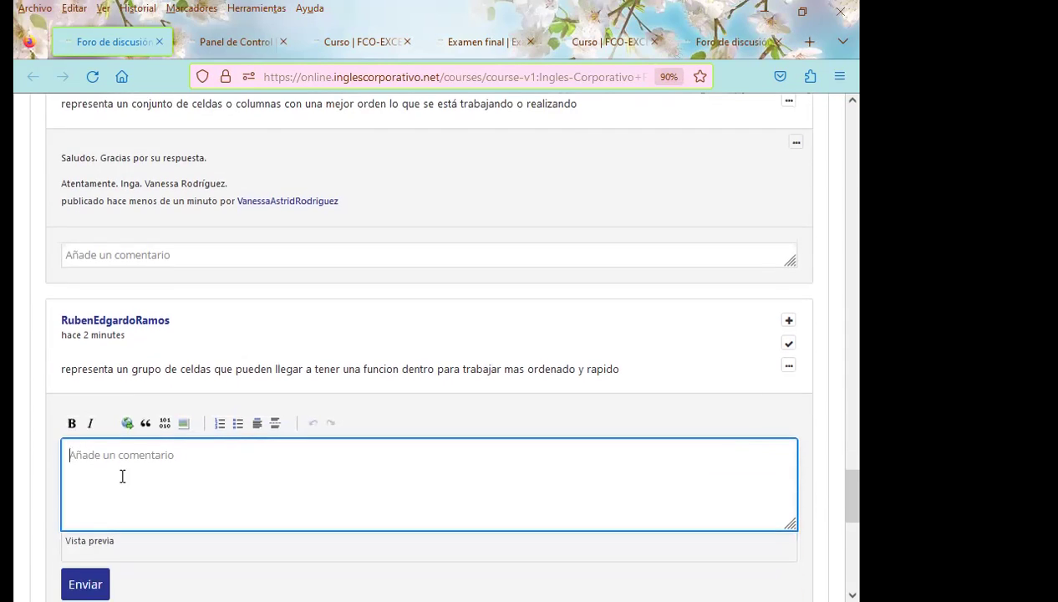
key(ctrl+v)
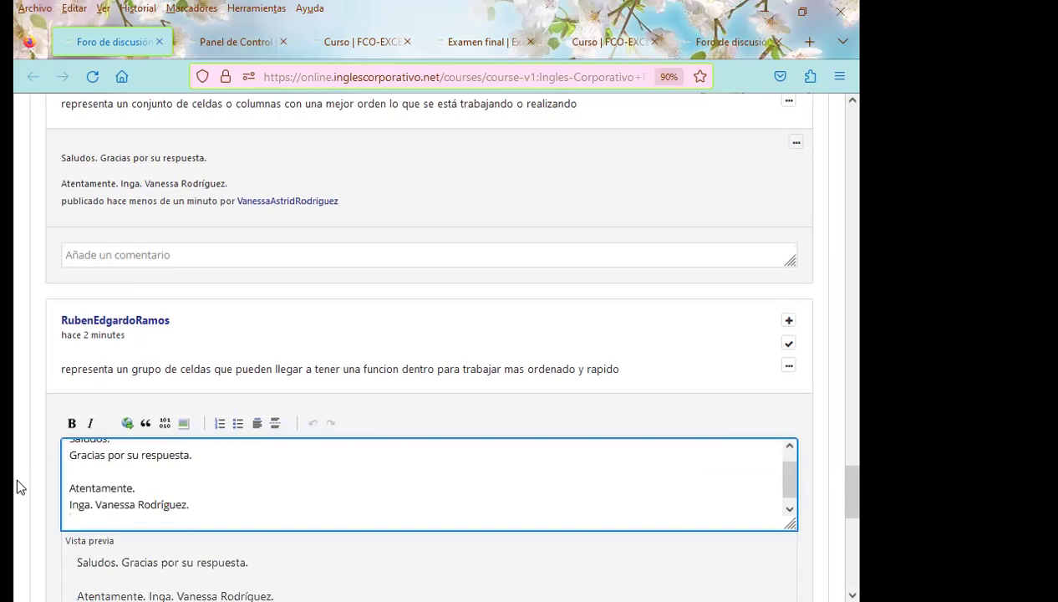
scroll(20, 484, down, 3)
click(79, 485)
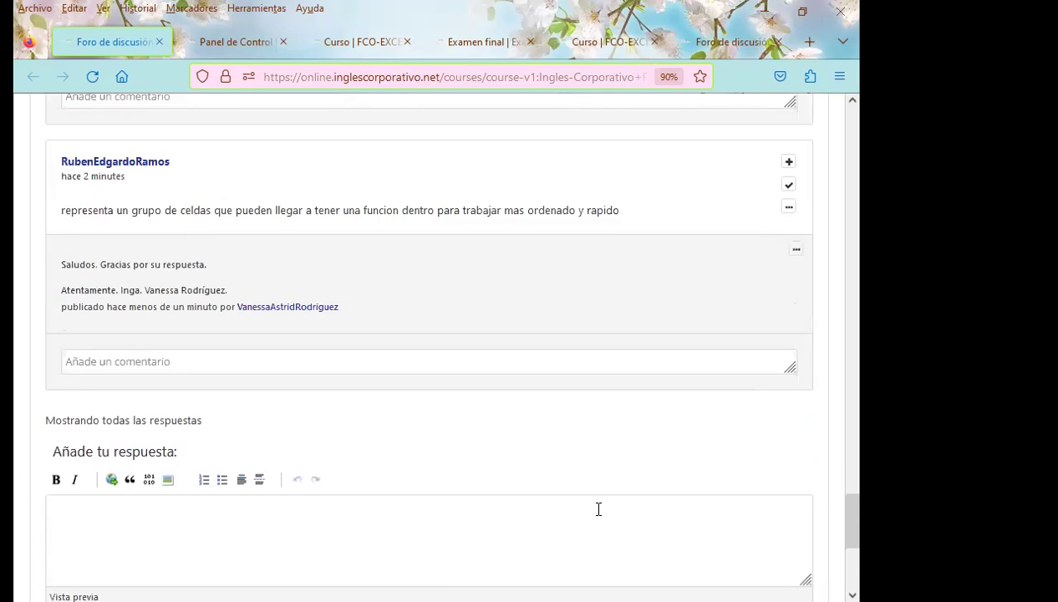
scroll(597, 510, up, 3)
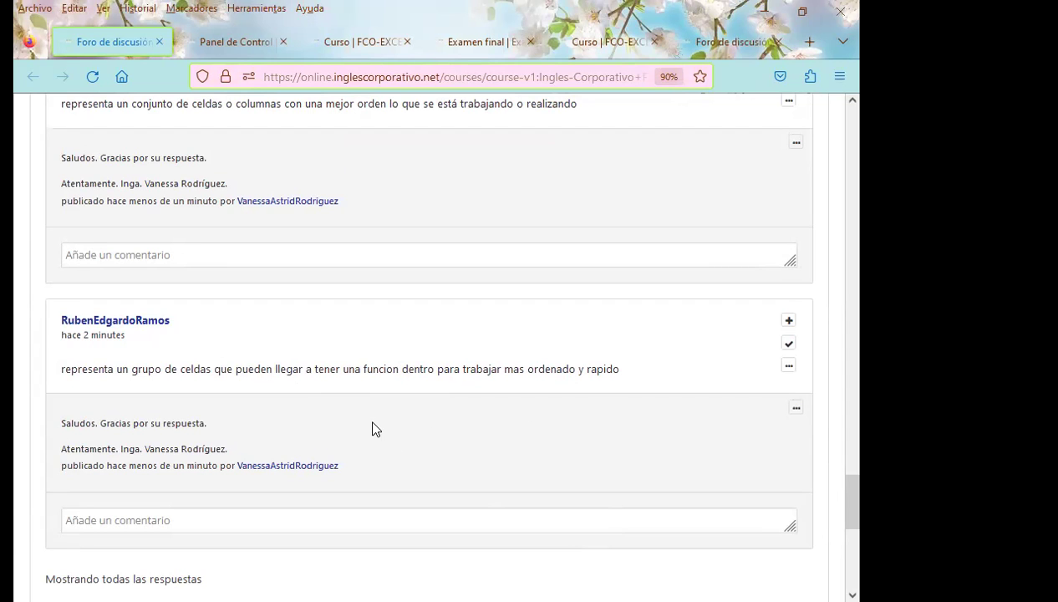
scroll(393, 417, down, 1)
scroll(386, 422, down, 3)
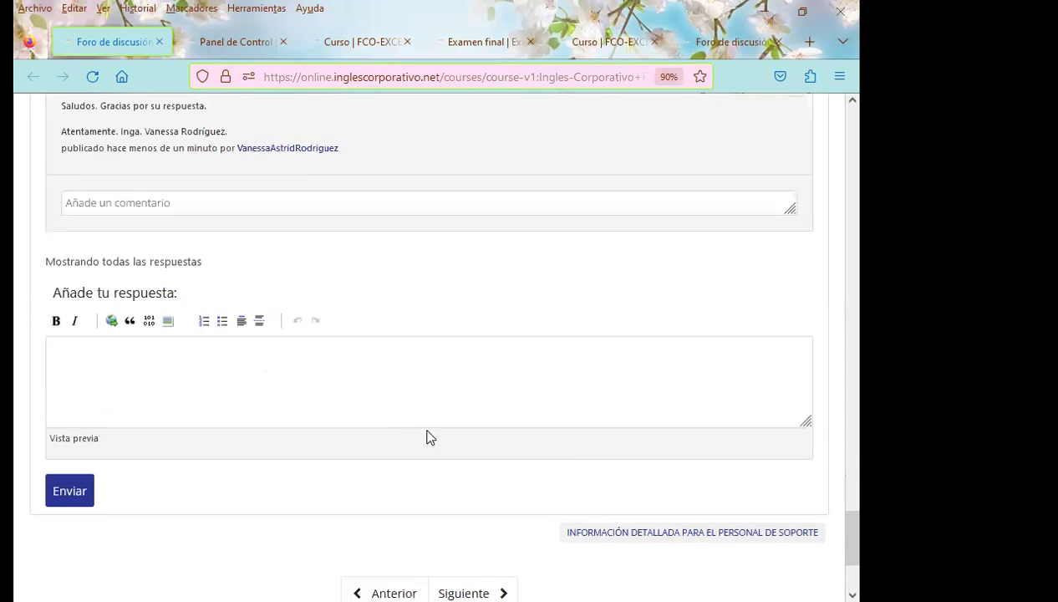
scroll(614, 444, up, 4)
scroll(617, 451, up, 5)
scroll(617, 450, up, 5)
scroll(615, 448, up, 5)
scroll(607, 438, up, 3)
scroll(585, 441, up, 5)
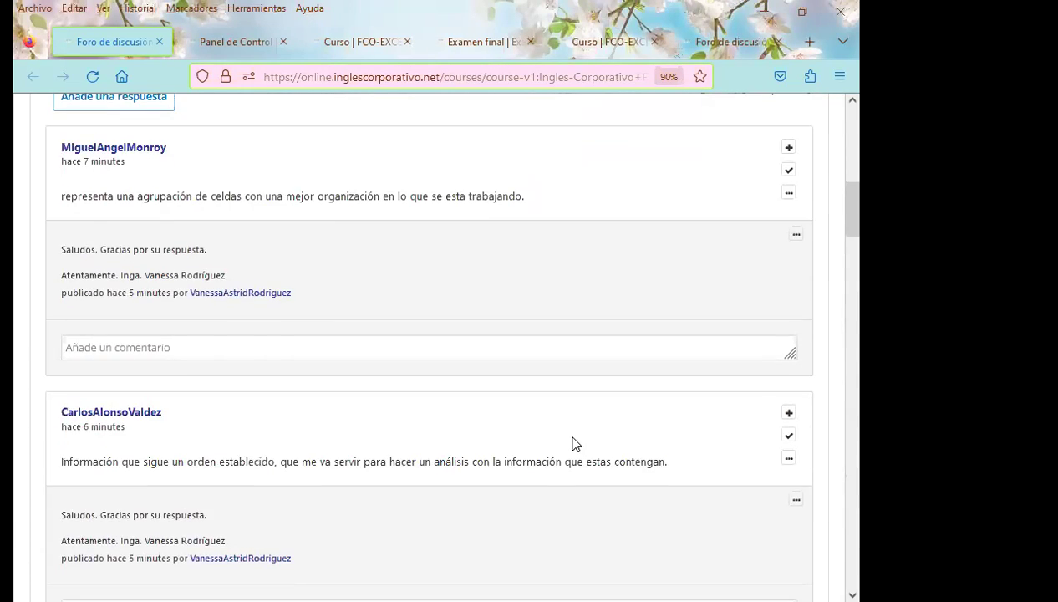
scroll(571, 441, up, 10)
scroll(585, 442, down, 3)
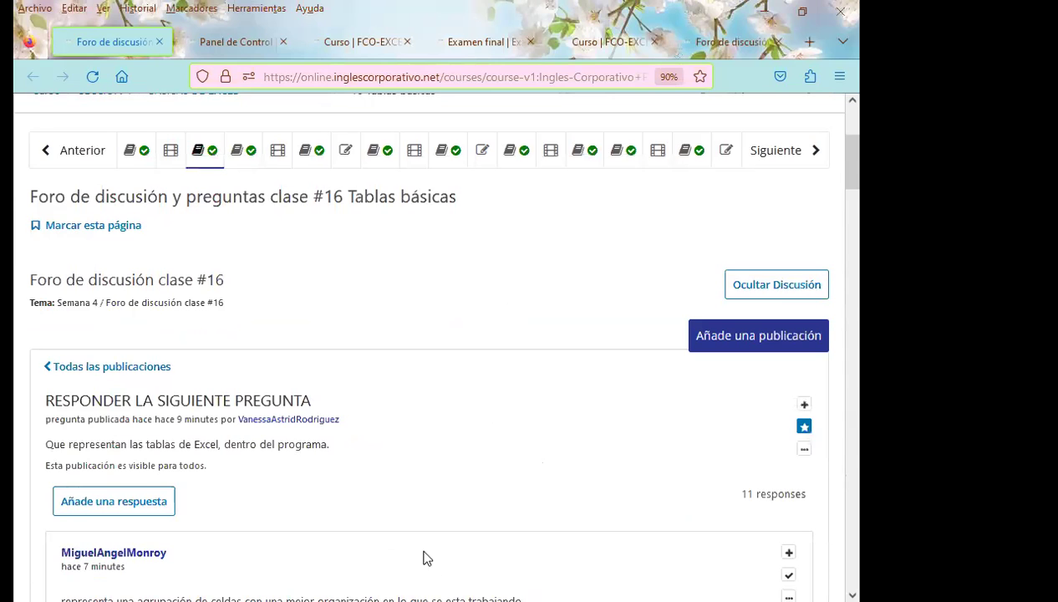